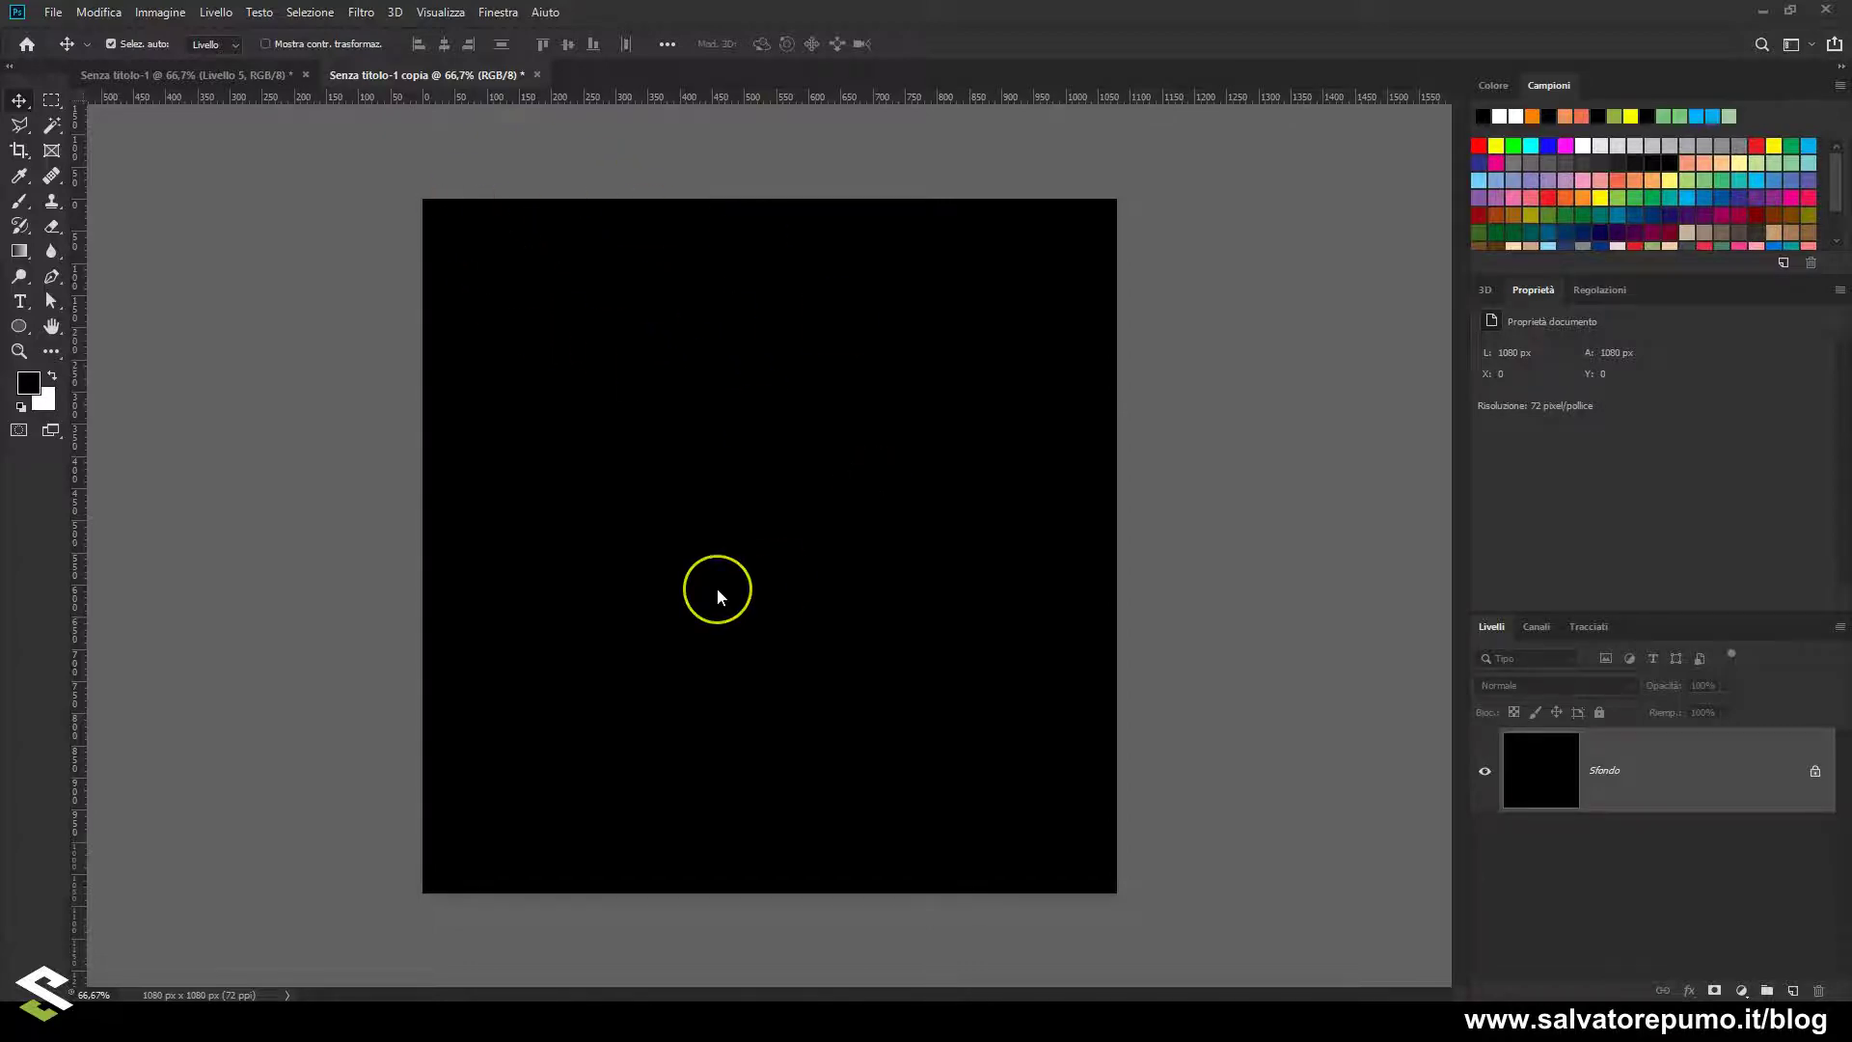
Look over the New Document settings, including resolution, then cancel without creating a document
{"action": "left_click", "coordinate": [54, 13]}
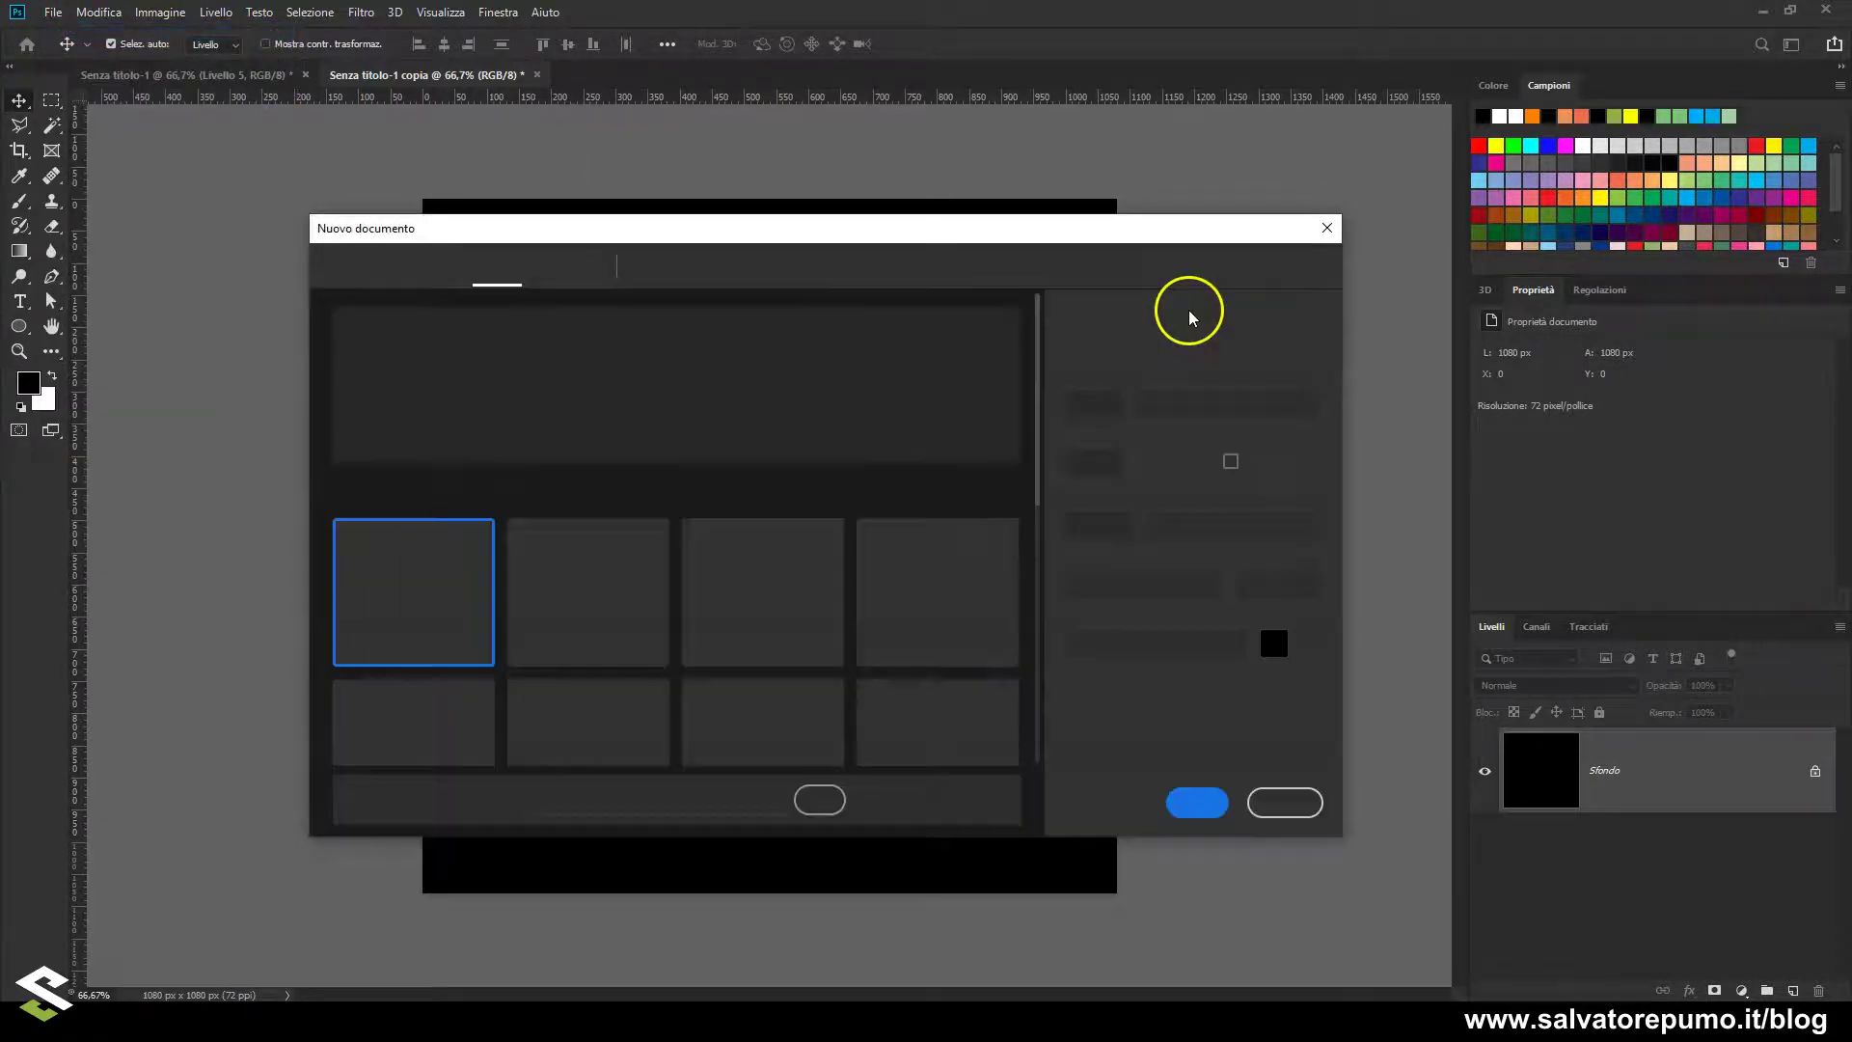
{"action": "left_click_drag", "start_coordinate": [1004, 228], "coordinate": [854, 233]}
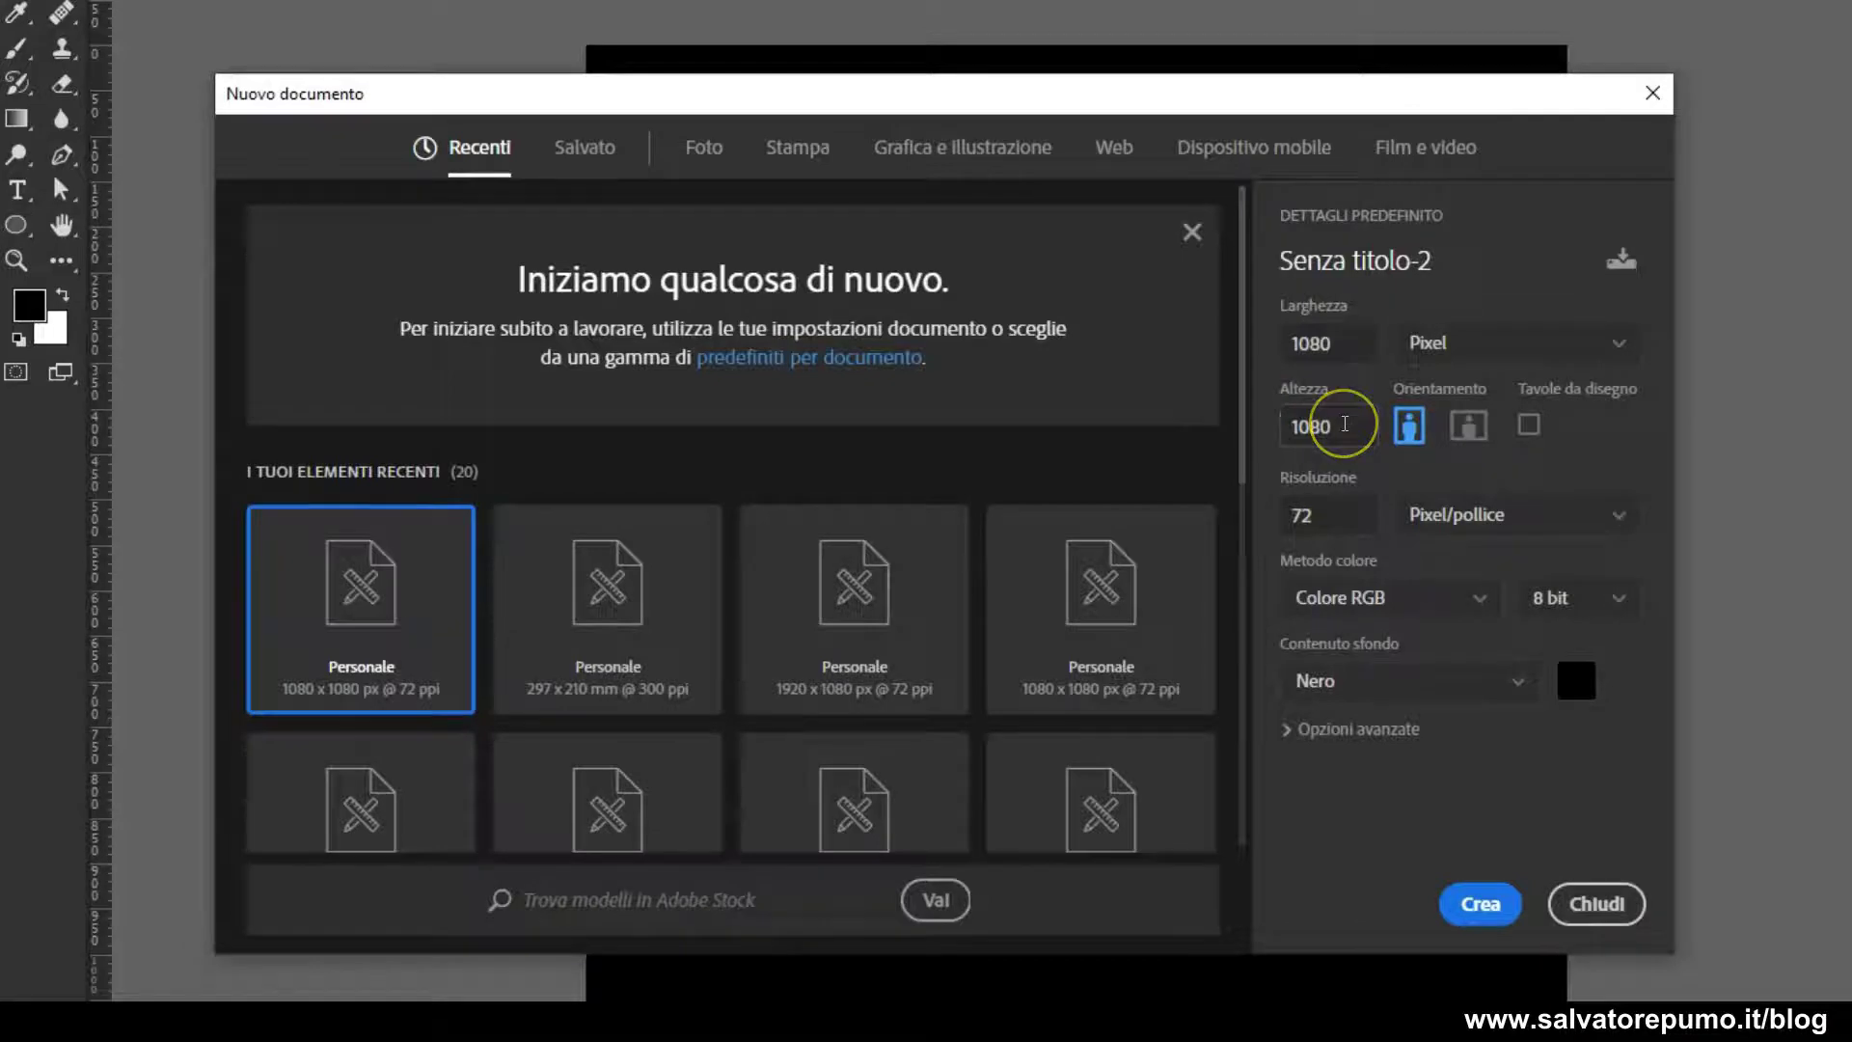
{"action": "left_click", "coordinate": [1330, 515]}
{"action": "left_click_drag", "start_coordinate": [1315, 558], "coordinate": [1422, 623]}
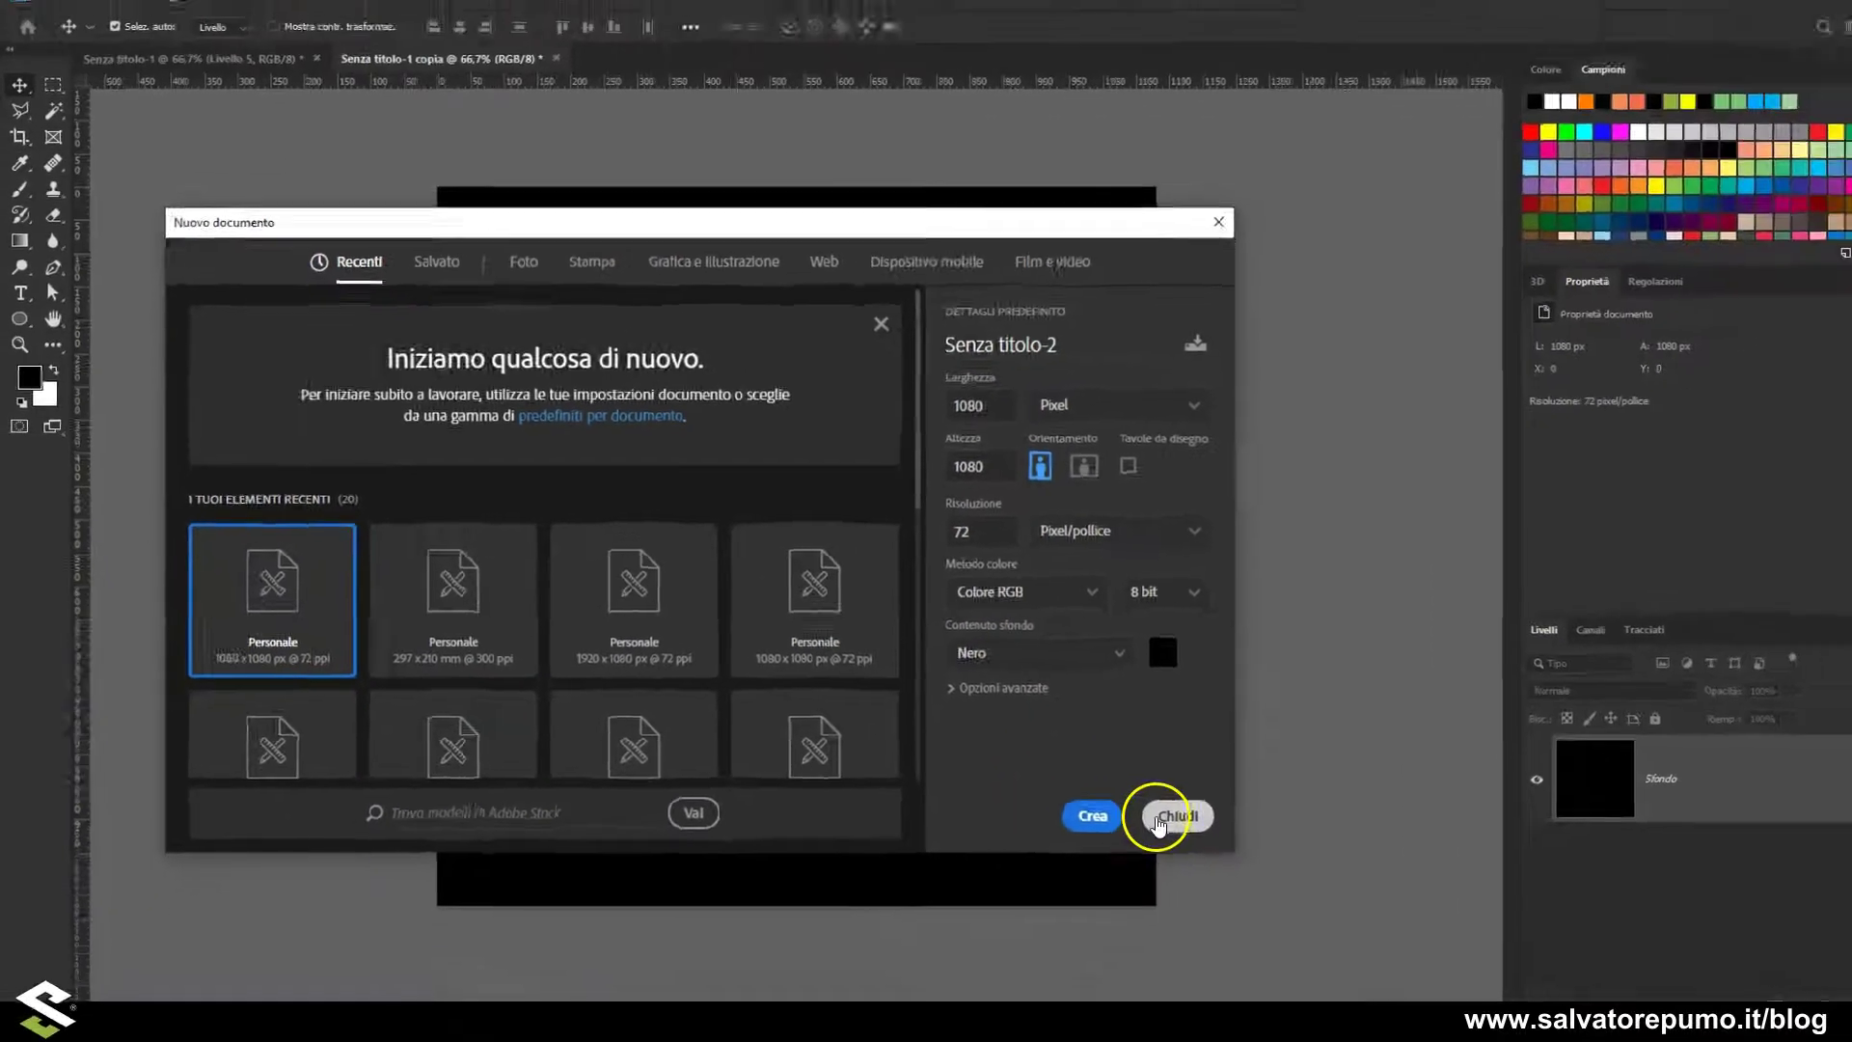
{"action": "left_click", "coordinate": [1158, 823]}
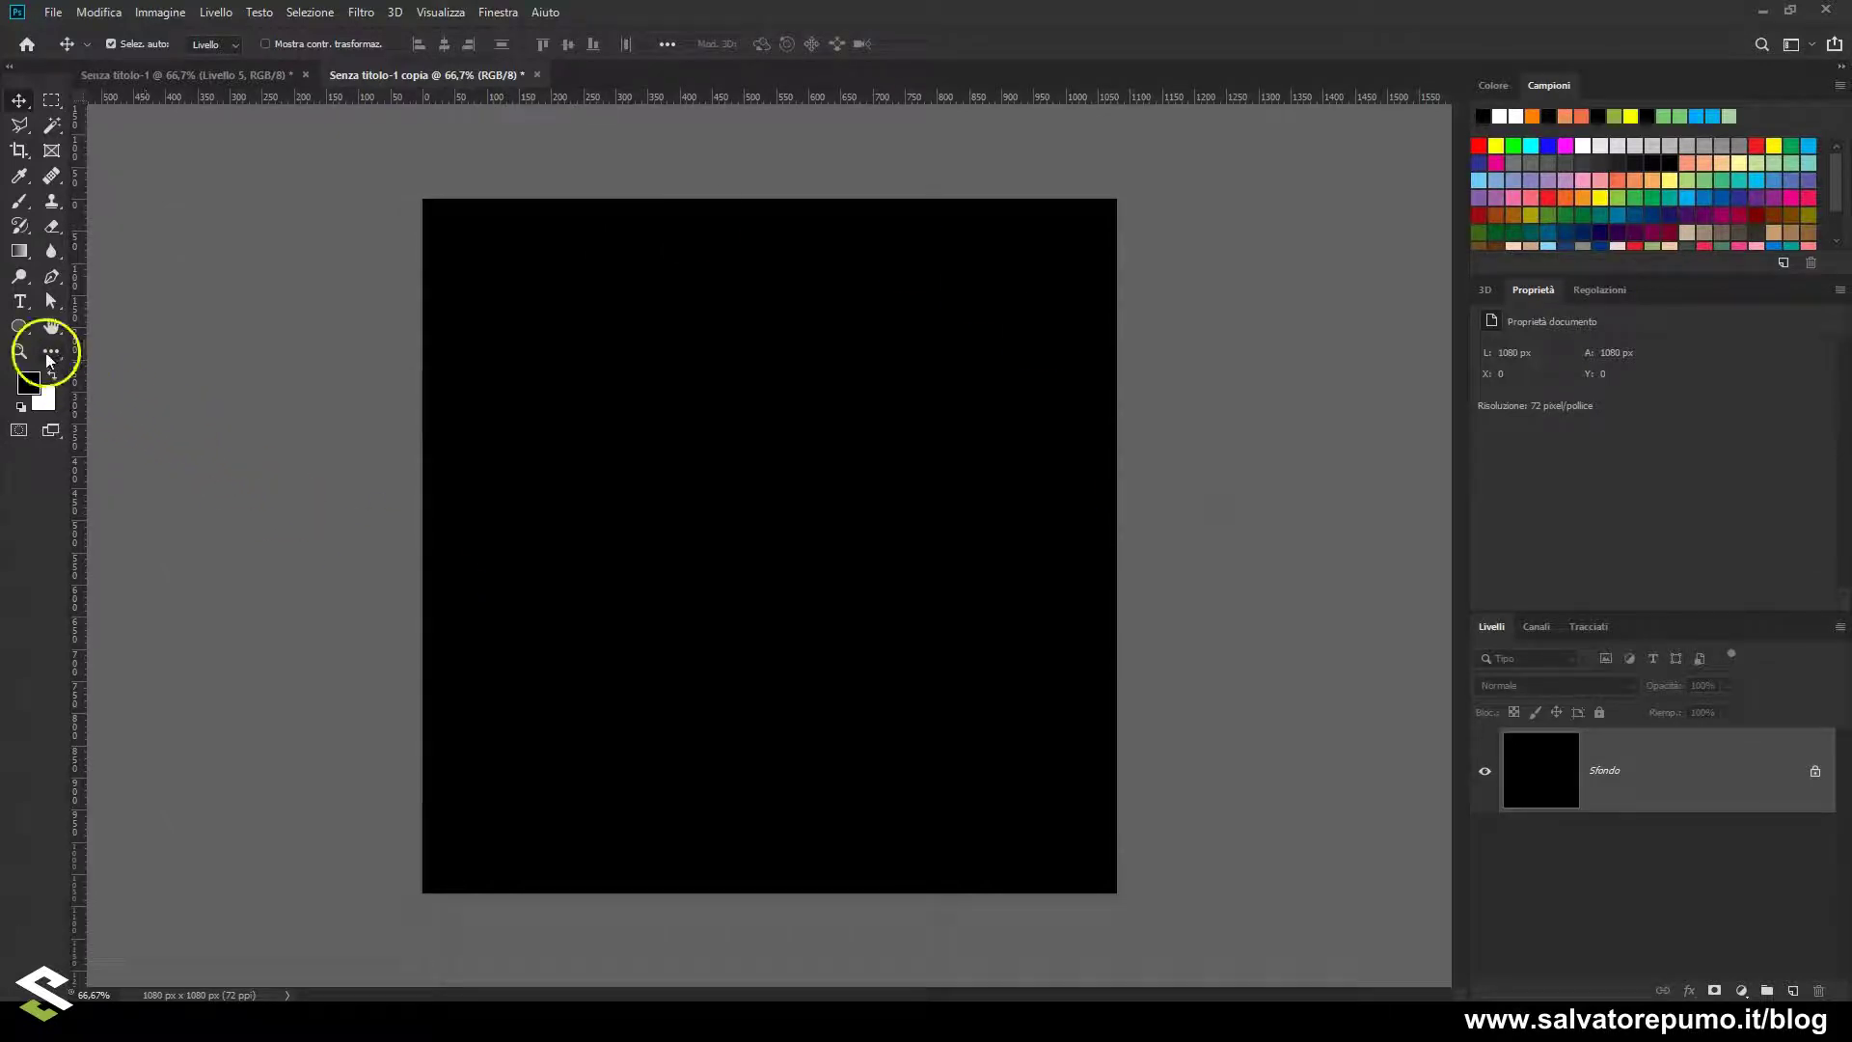
Add white extra-bold '2000' text at 345 pt and centre it on the black square
{"action": "left_click", "coordinate": [19, 300]}
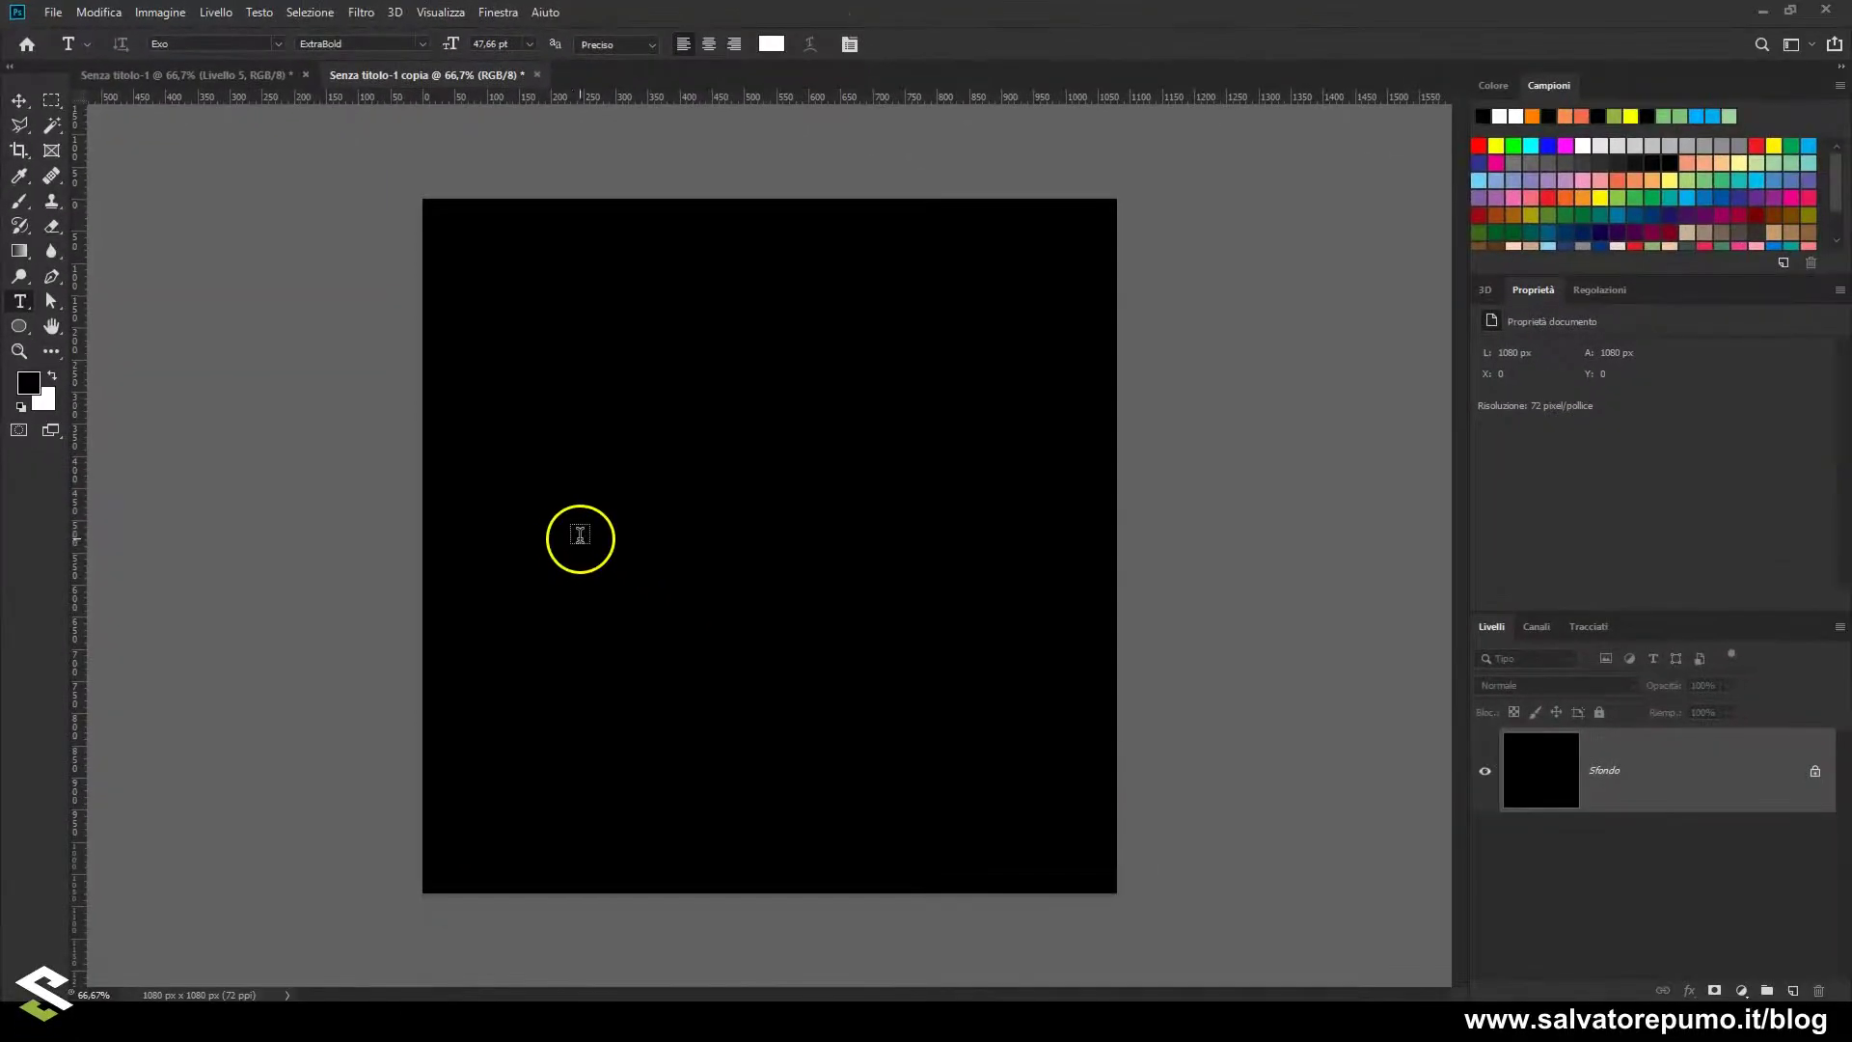
{"action": "left_click", "coordinate": [580, 535]}
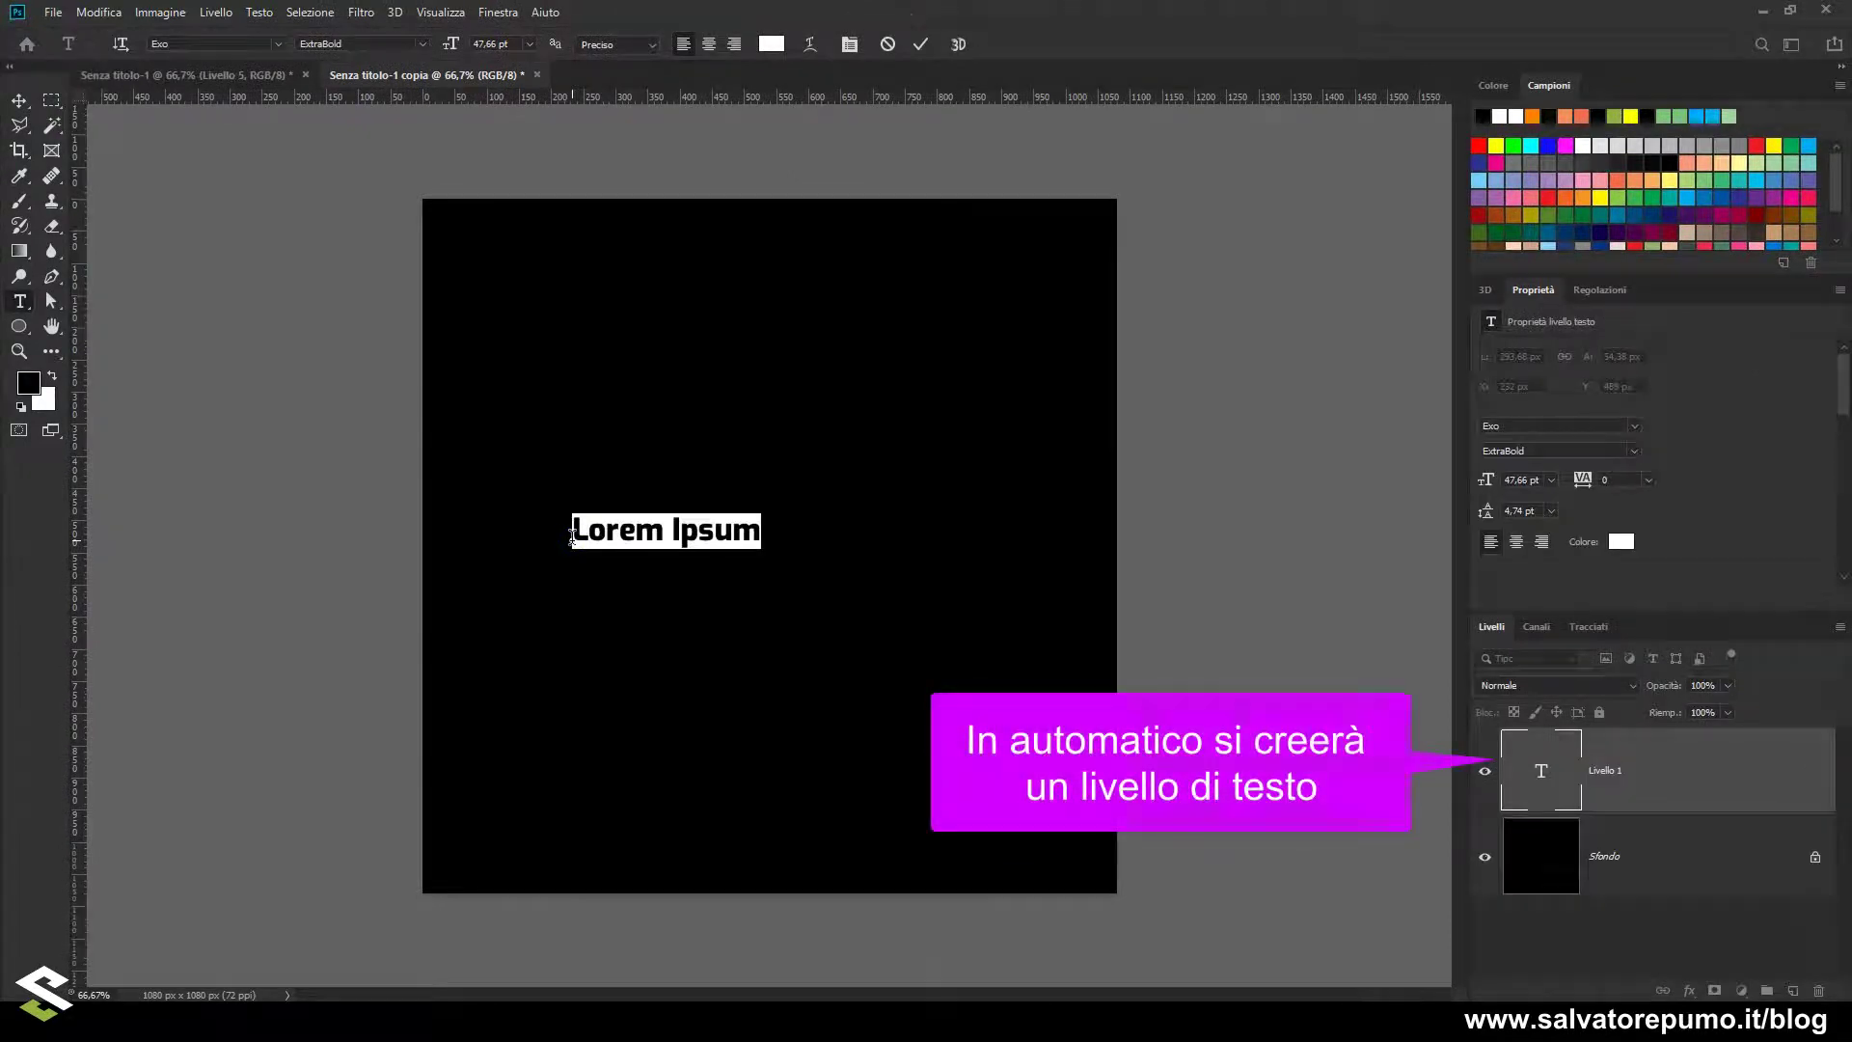
{"action": "type", "text": "2000"}
{"action": "double_click", "coordinate": [609, 528]}
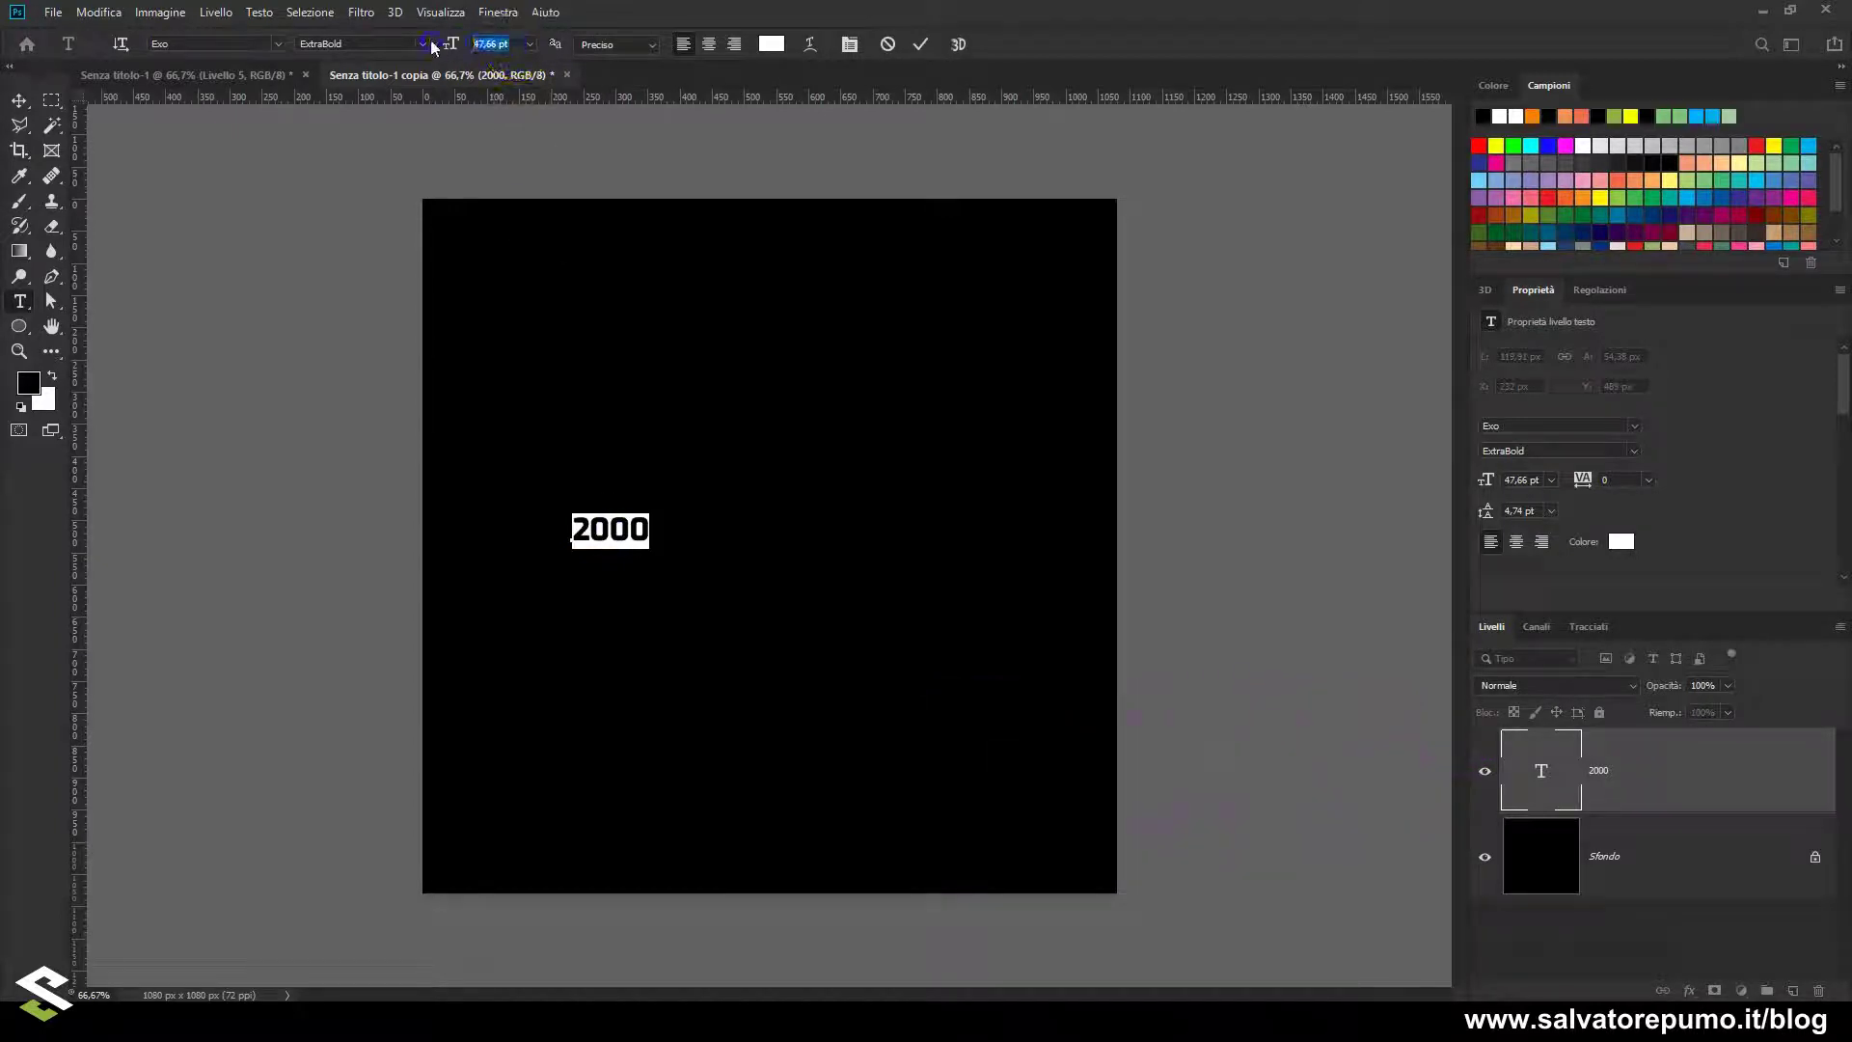
{"action": "key", "text": "Tab"}
{"action": "type", "text": "345"}
{"action": "key", "text": "Return"}
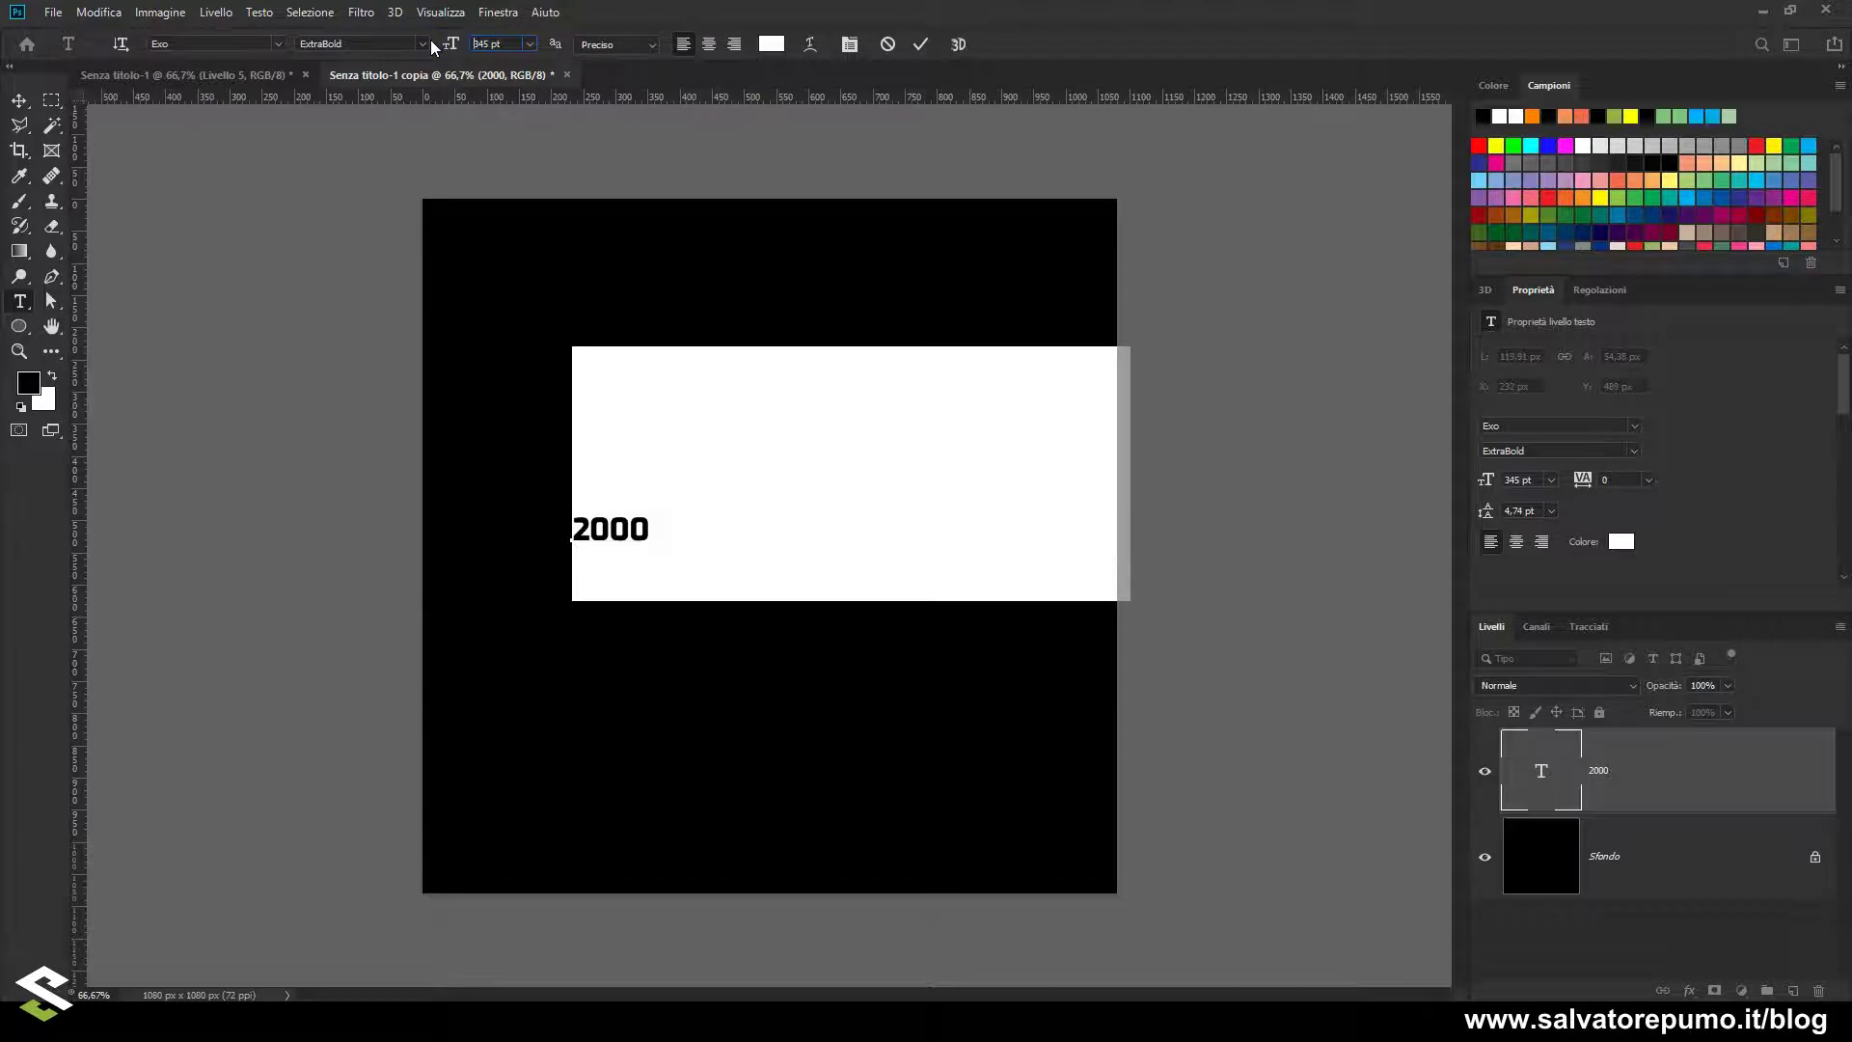
{"action": "left_click", "coordinate": [20, 102]}
{"action": "left_click_drag", "start_coordinate": [881, 426], "coordinate": [803, 513]}
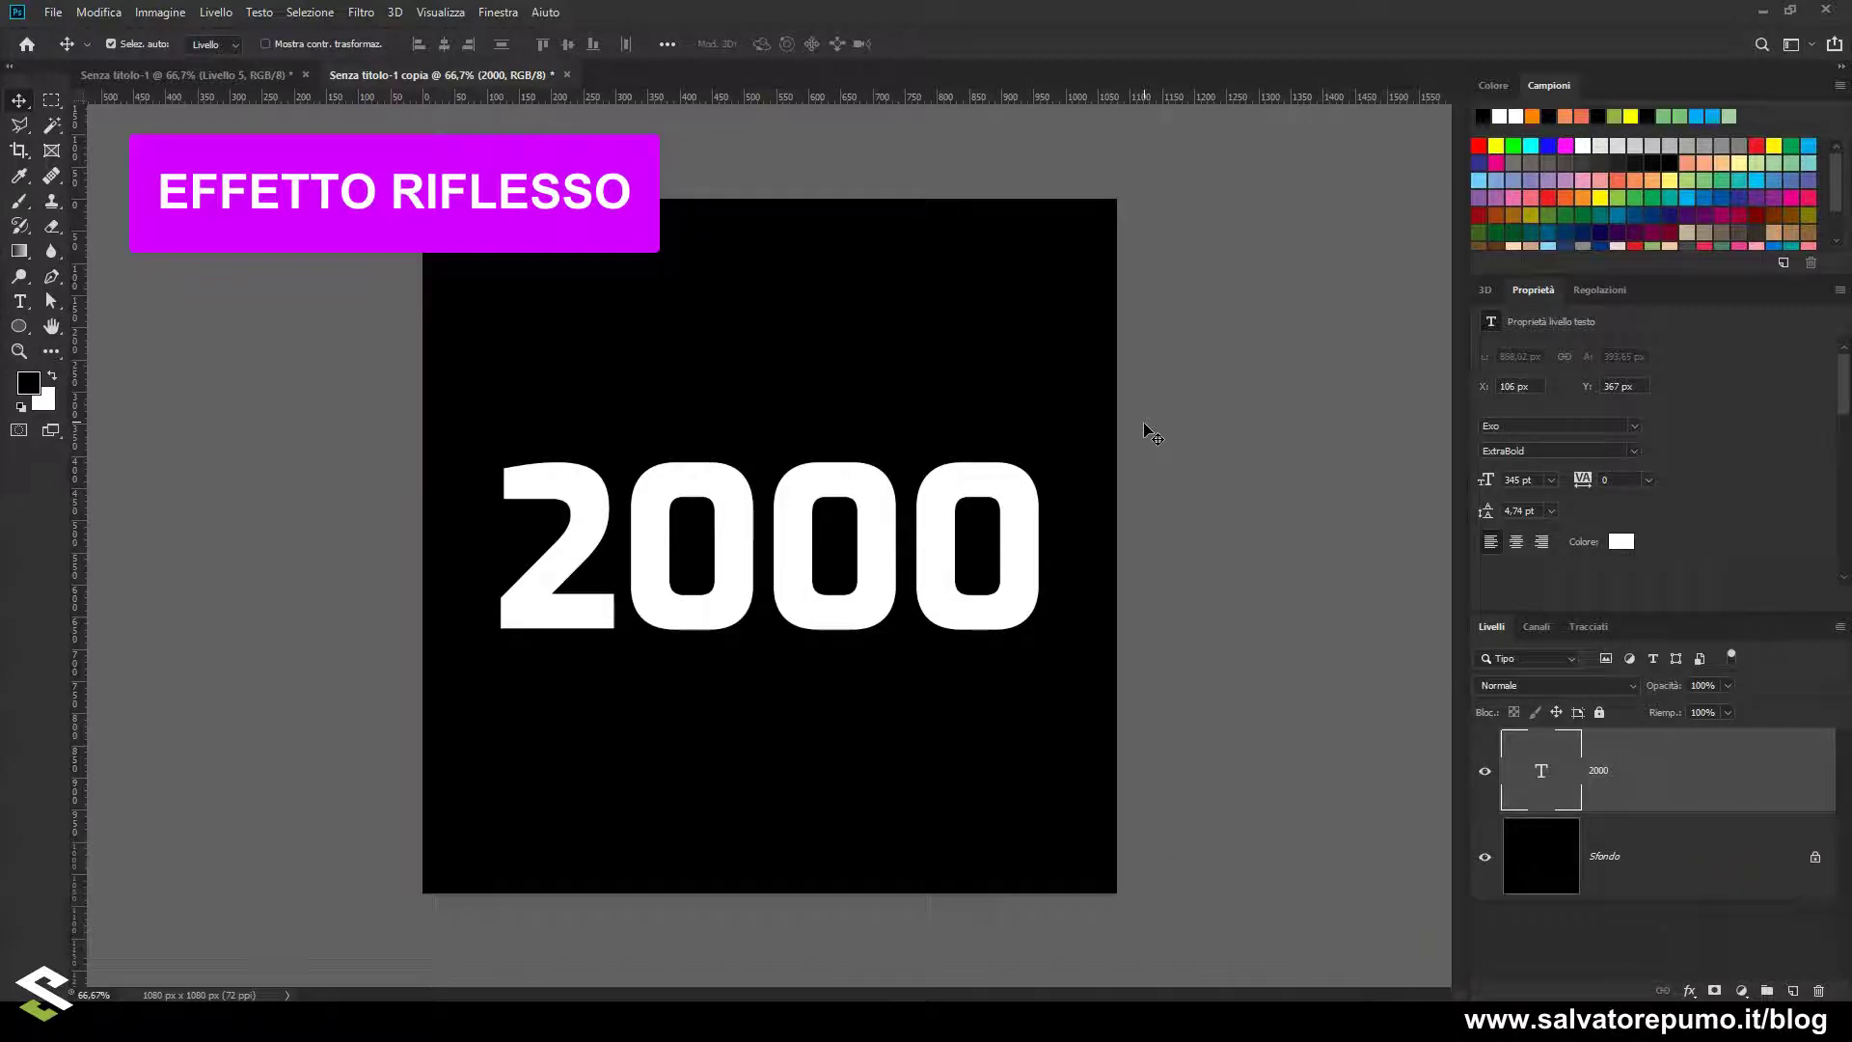
Duplicate the '2000' text layer with Ctrl+J
{"action": "left_click", "coordinate": [871, 511]}
{"action": "mouse_move", "coordinate": [1633, 827]}
{"action": "left_mouse_down"}
{"action": "mouse_move", "coordinate": [1630, 762]}
{"action": "mouse_move", "coordinate": [1623, 794]}
{"action": "left_mouse_up"}
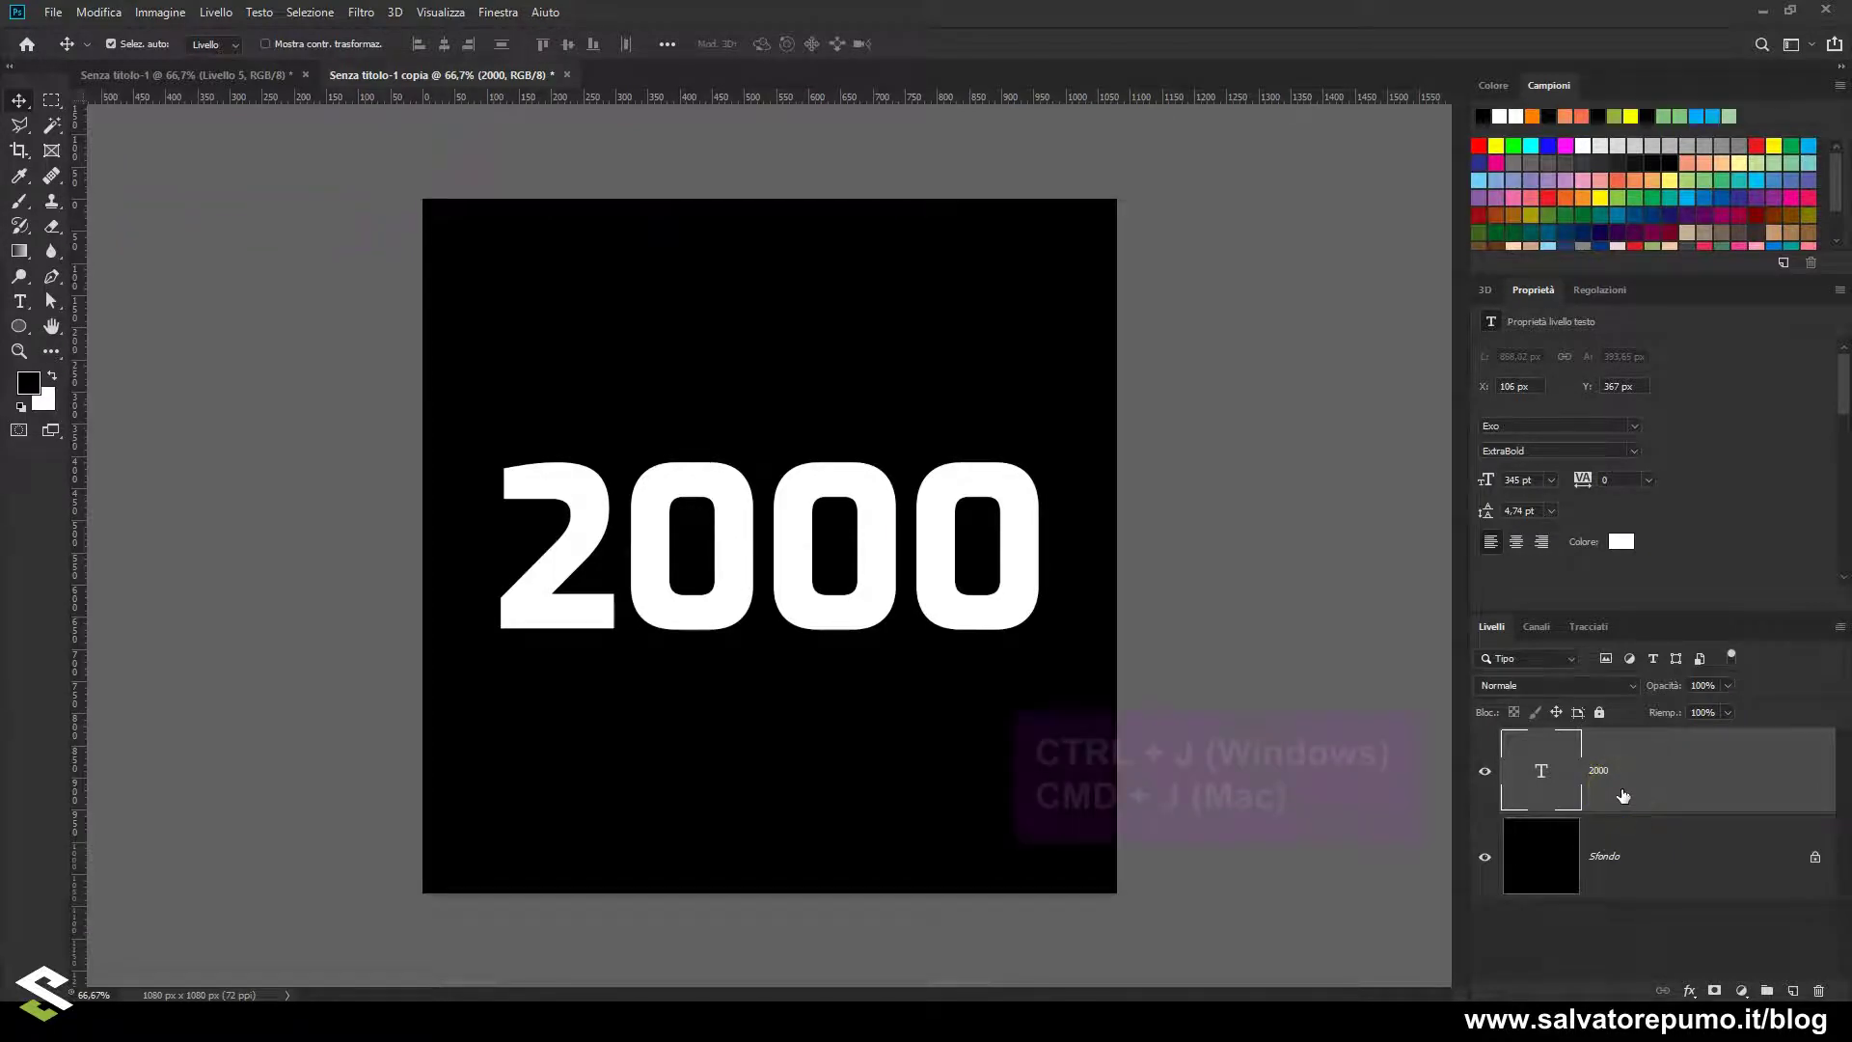
{"action": "key", "text": "ctrl+j"}
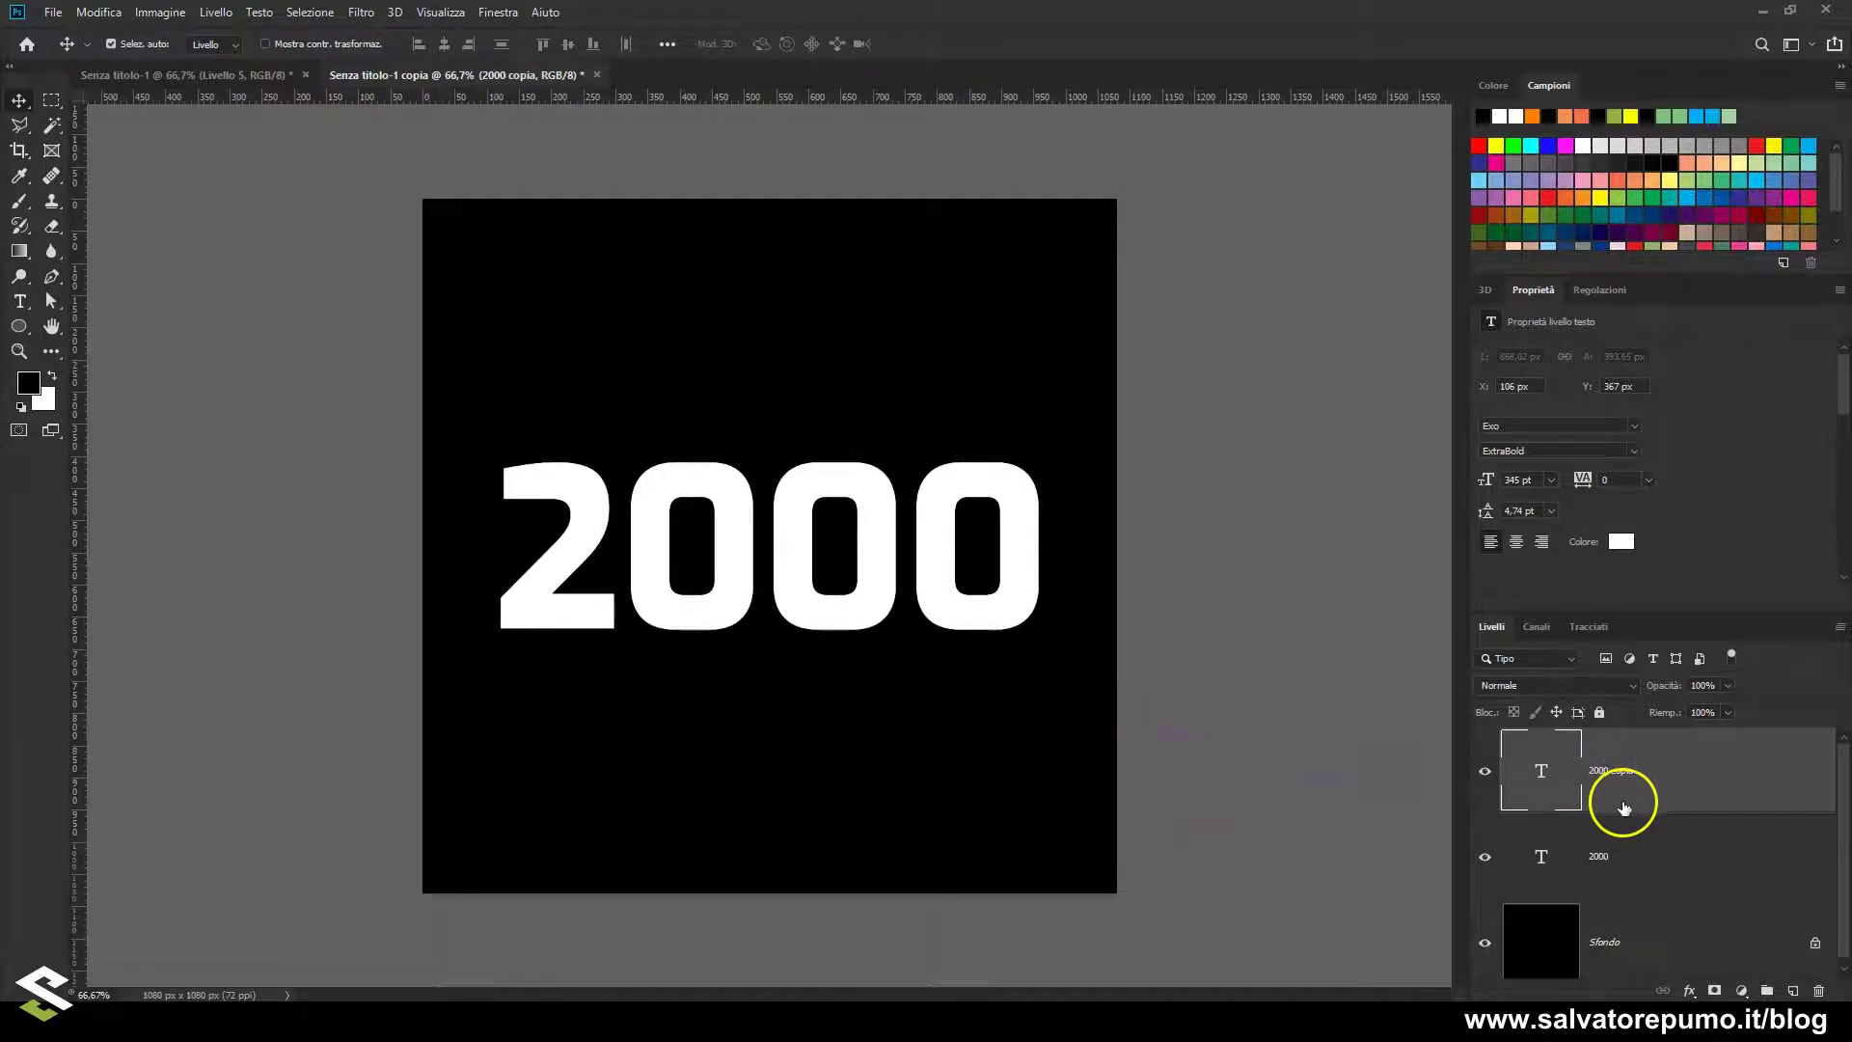
Flip the copy vertically and position it directly beneath the original 2000
{"action": "left_click", "coordinate": [847, 621]}
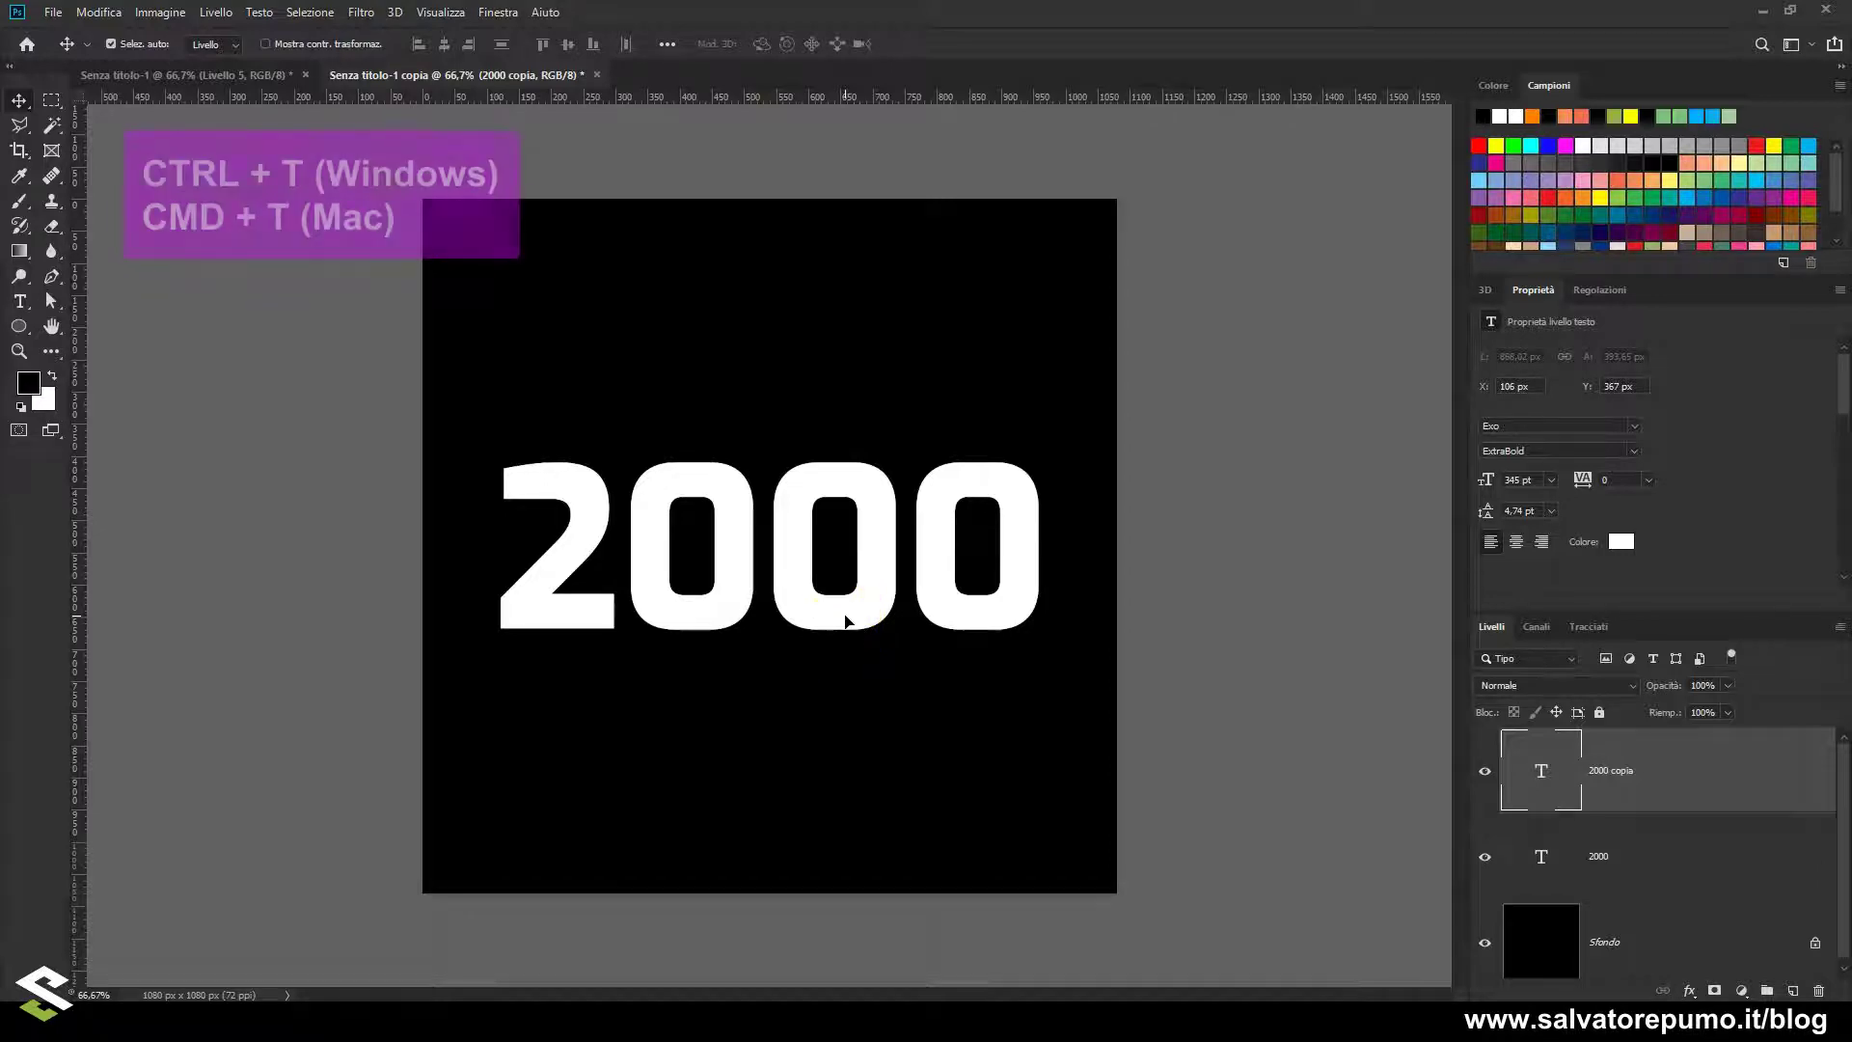
{"action": "key", "text": "ctrl"}
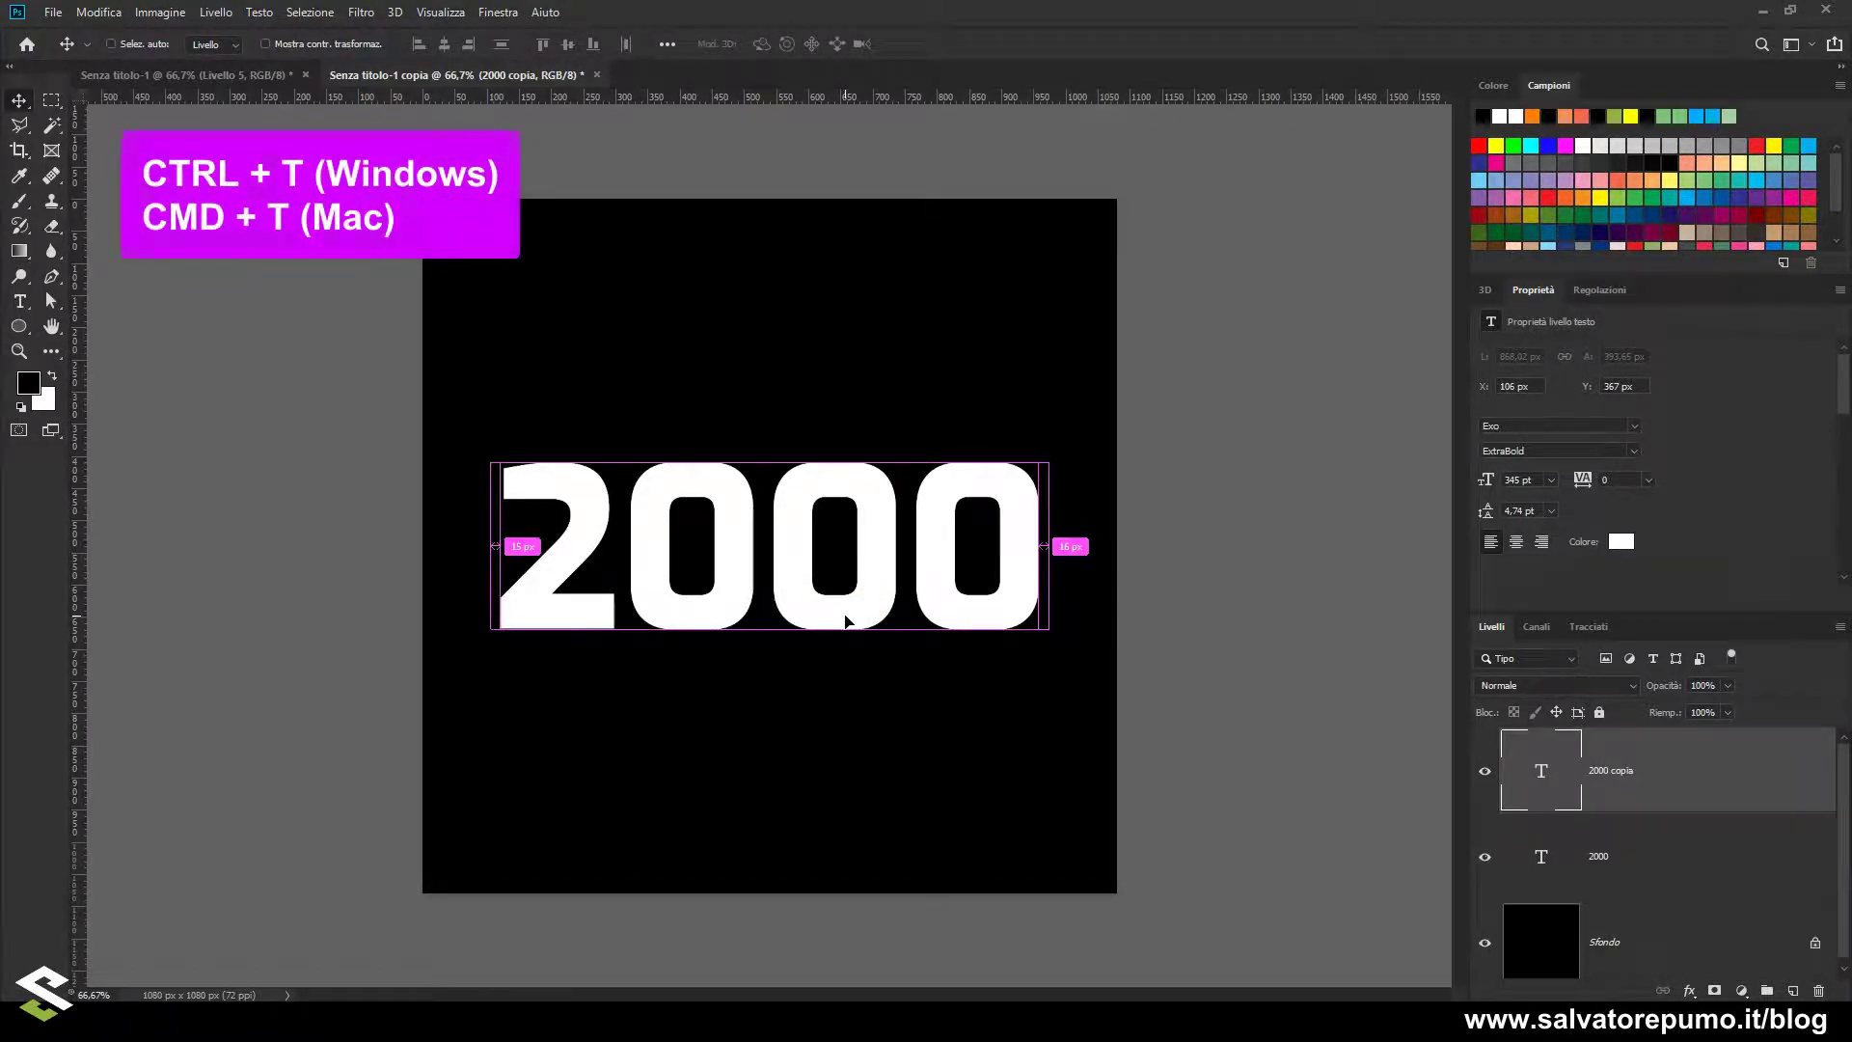
{"action": "key", "text": "ctrl+t"}
{"action": "right_click", "coordinate": [847, 622]}
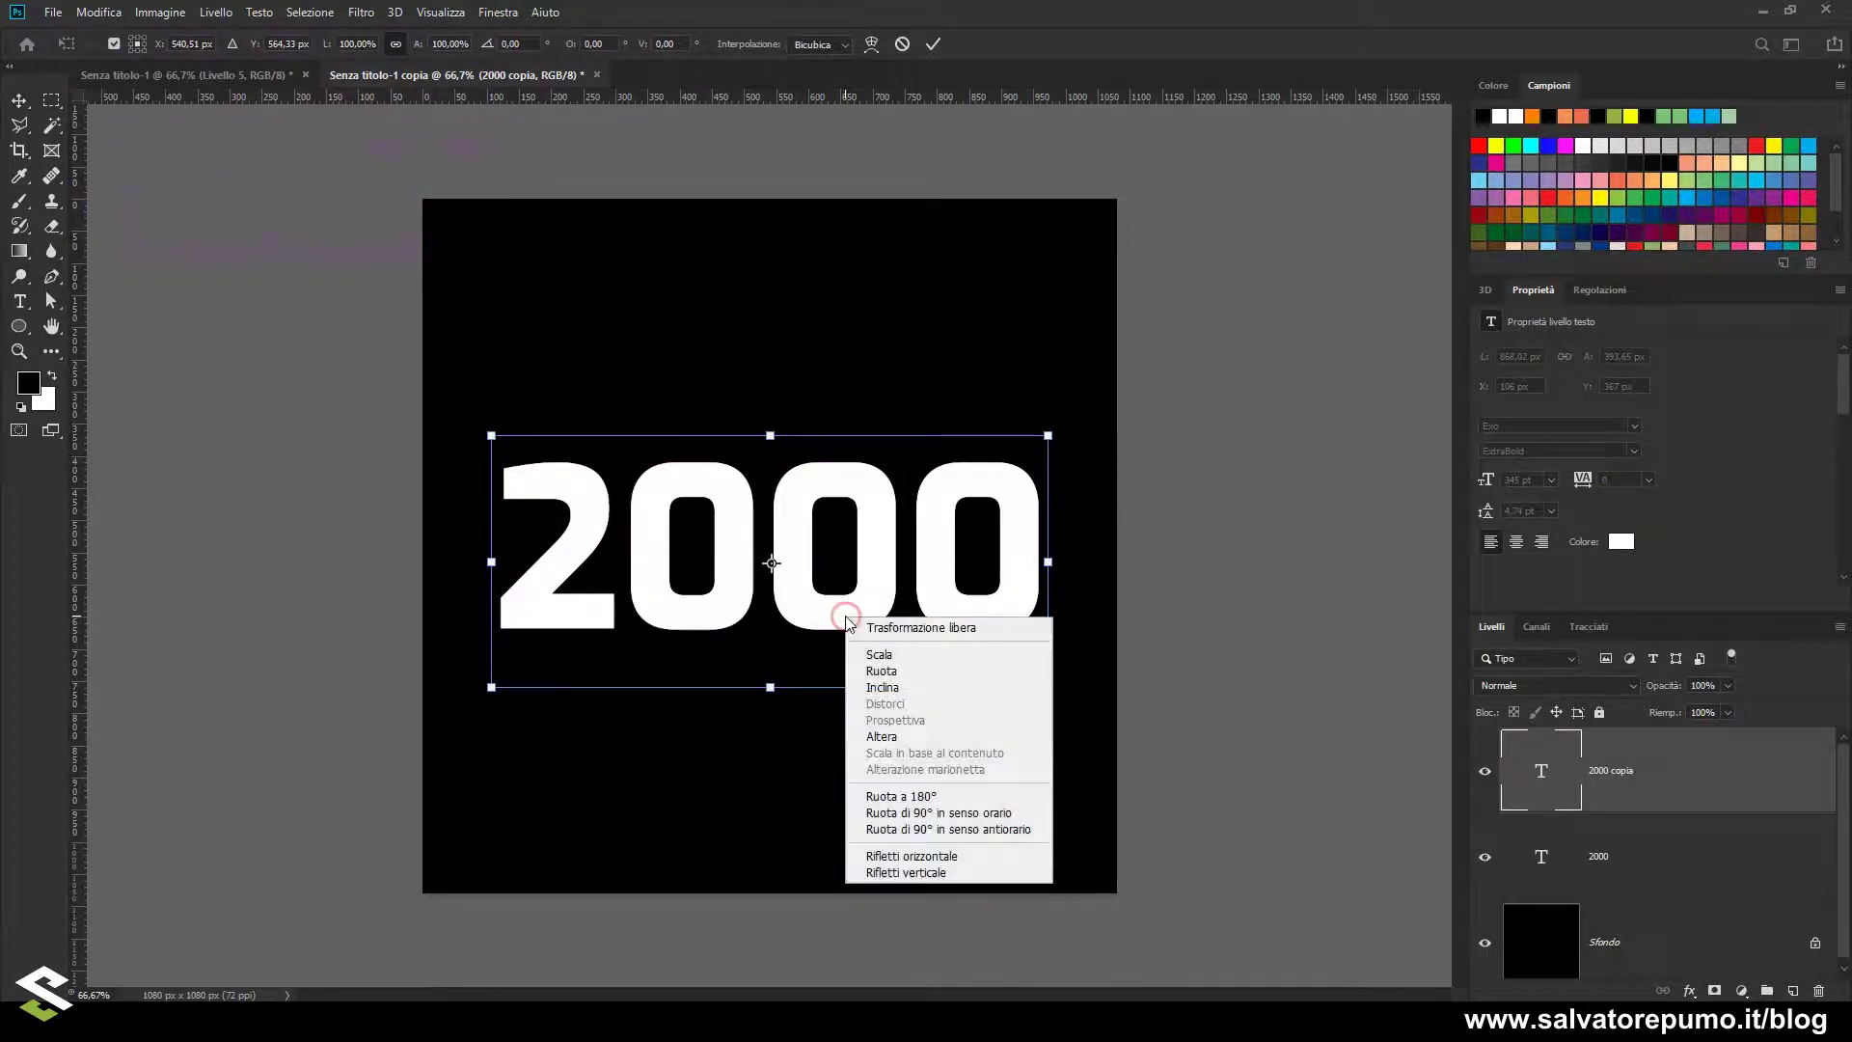
{"action": "left_click", "coordinate": [932, 875]}
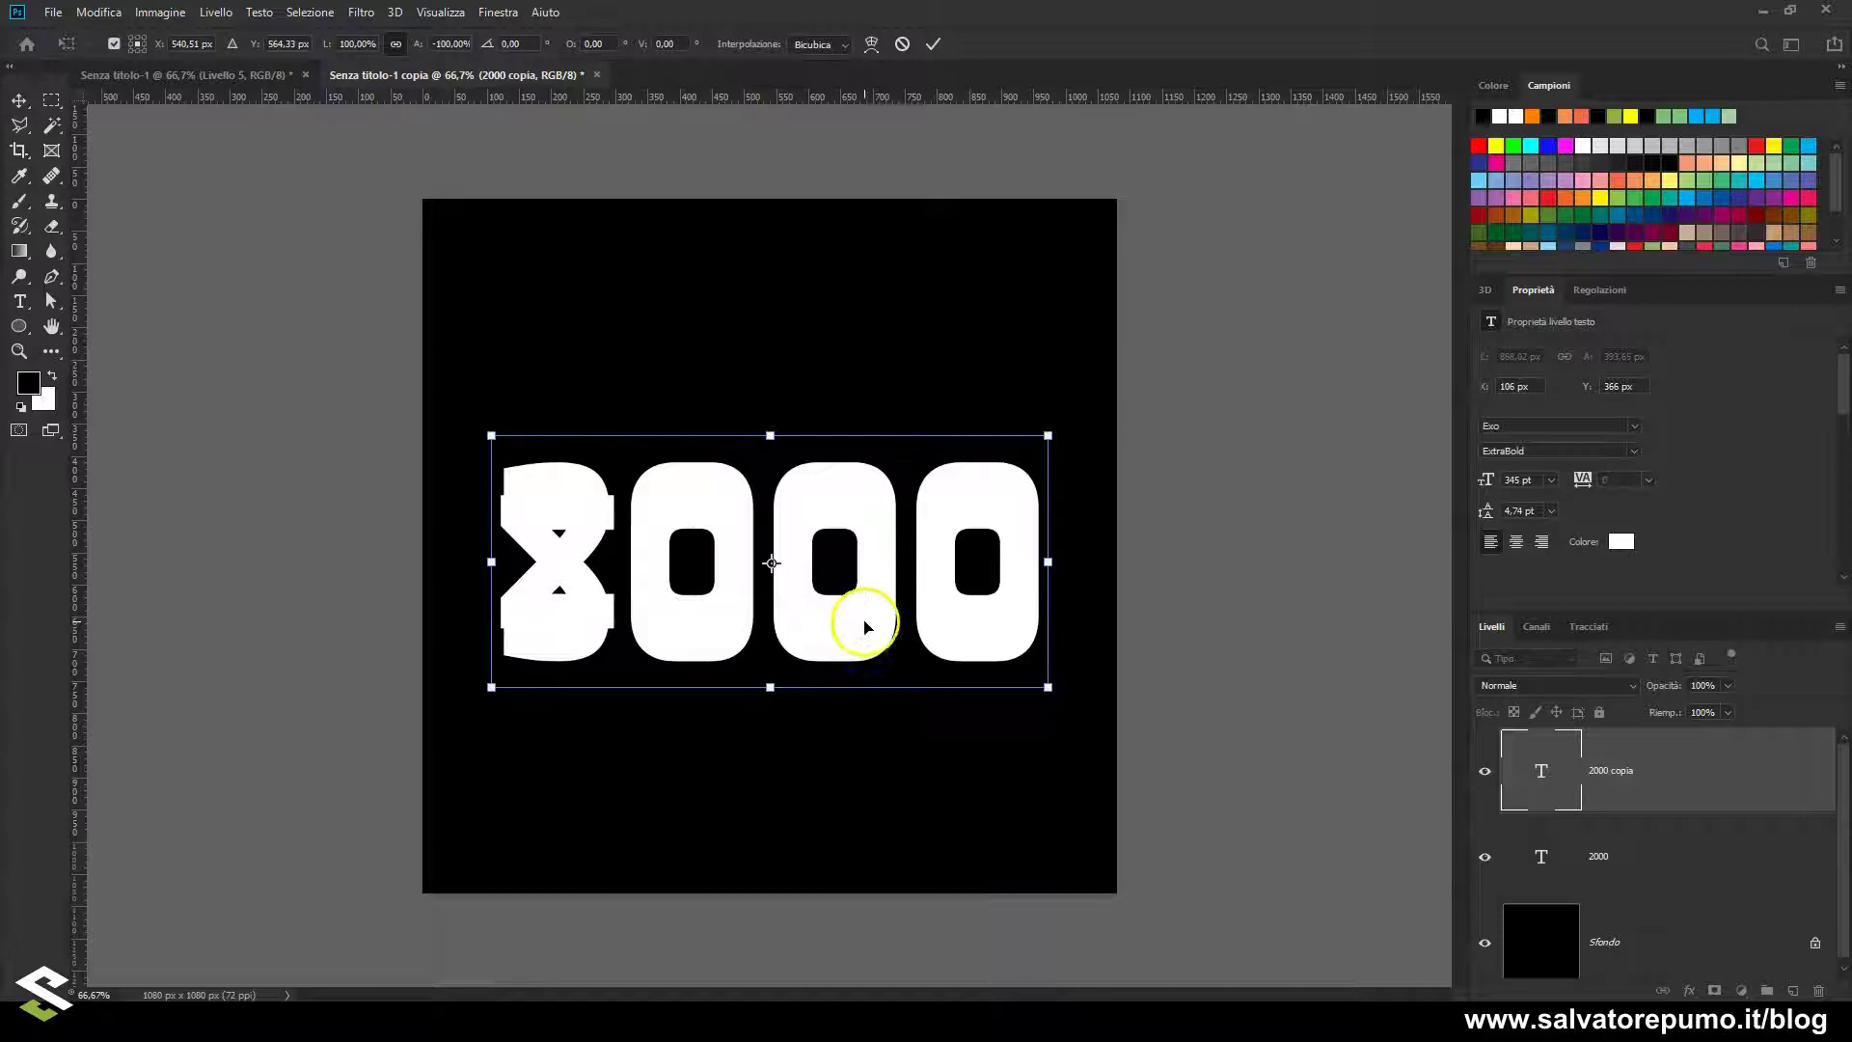
{"action": "left_click_drag", "start_coordinate": [857, 605], "coordinate": [859, 746]}
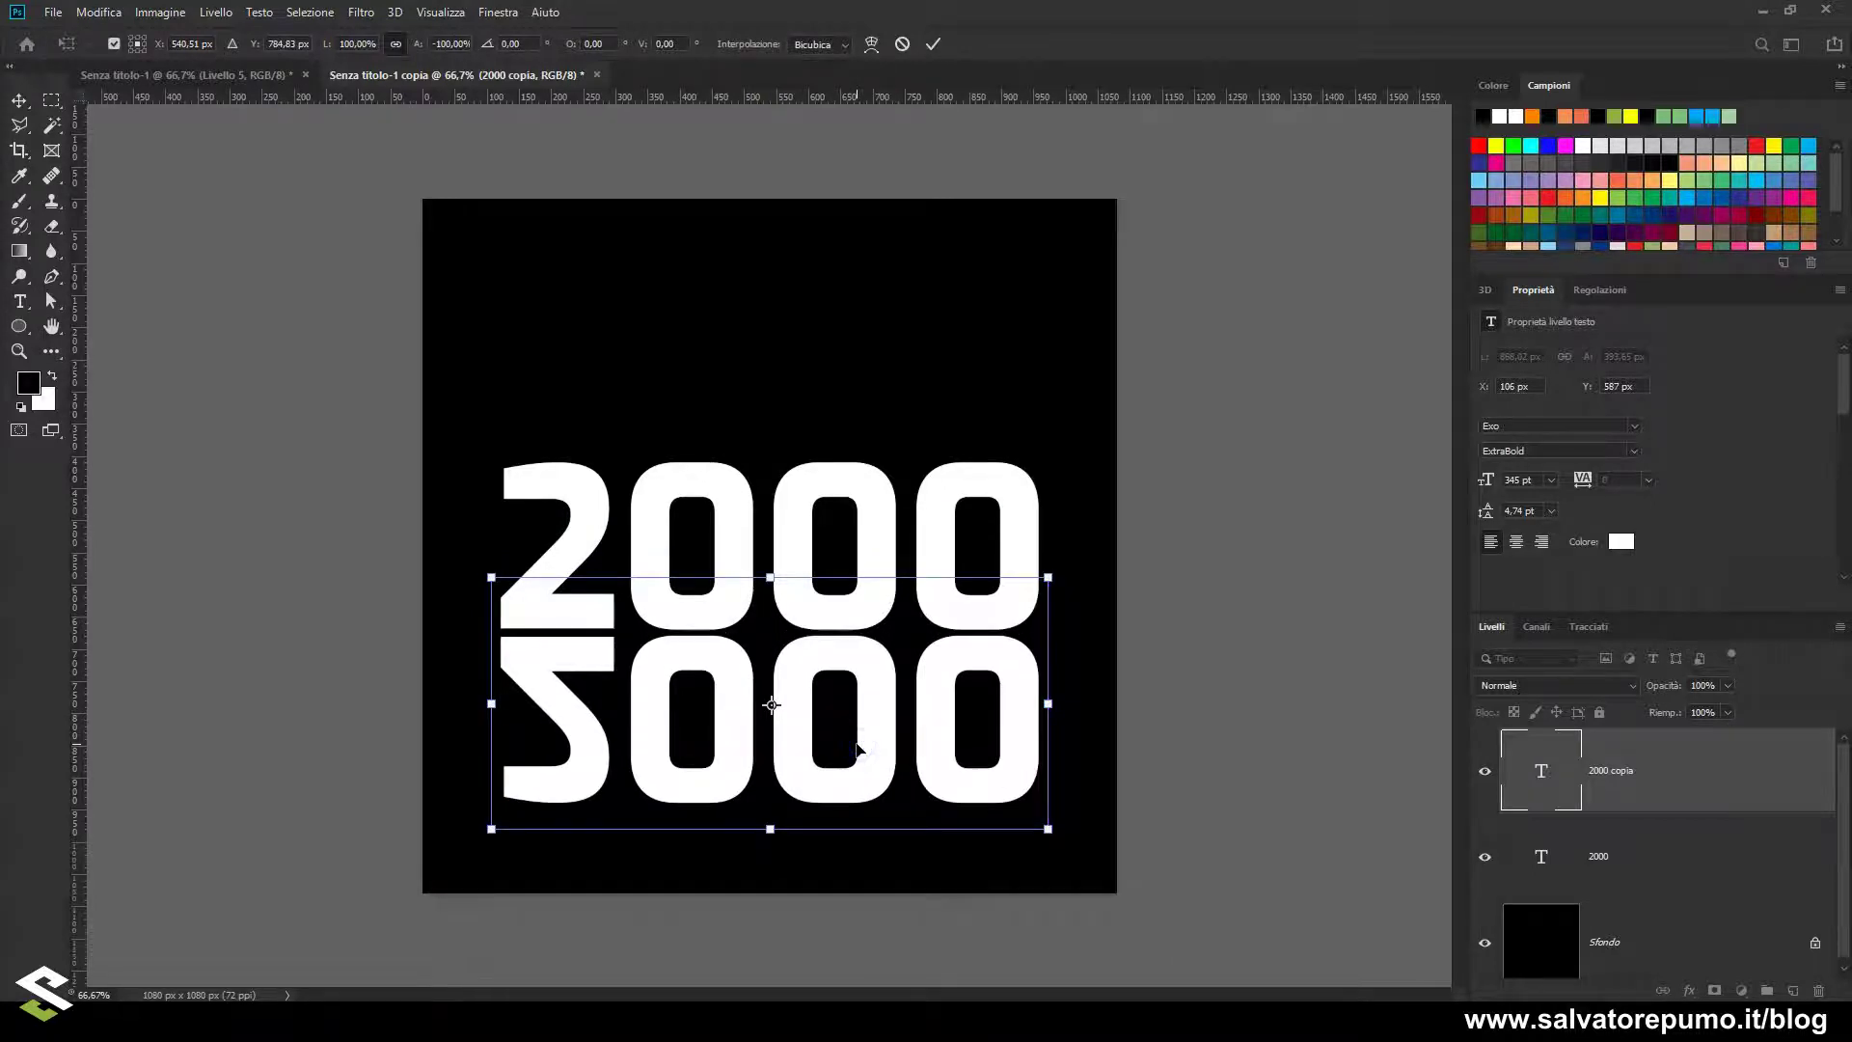
{"action": "left_click_drag", "start_coordinate": [857, 746], "coordinate": [857, 743]}
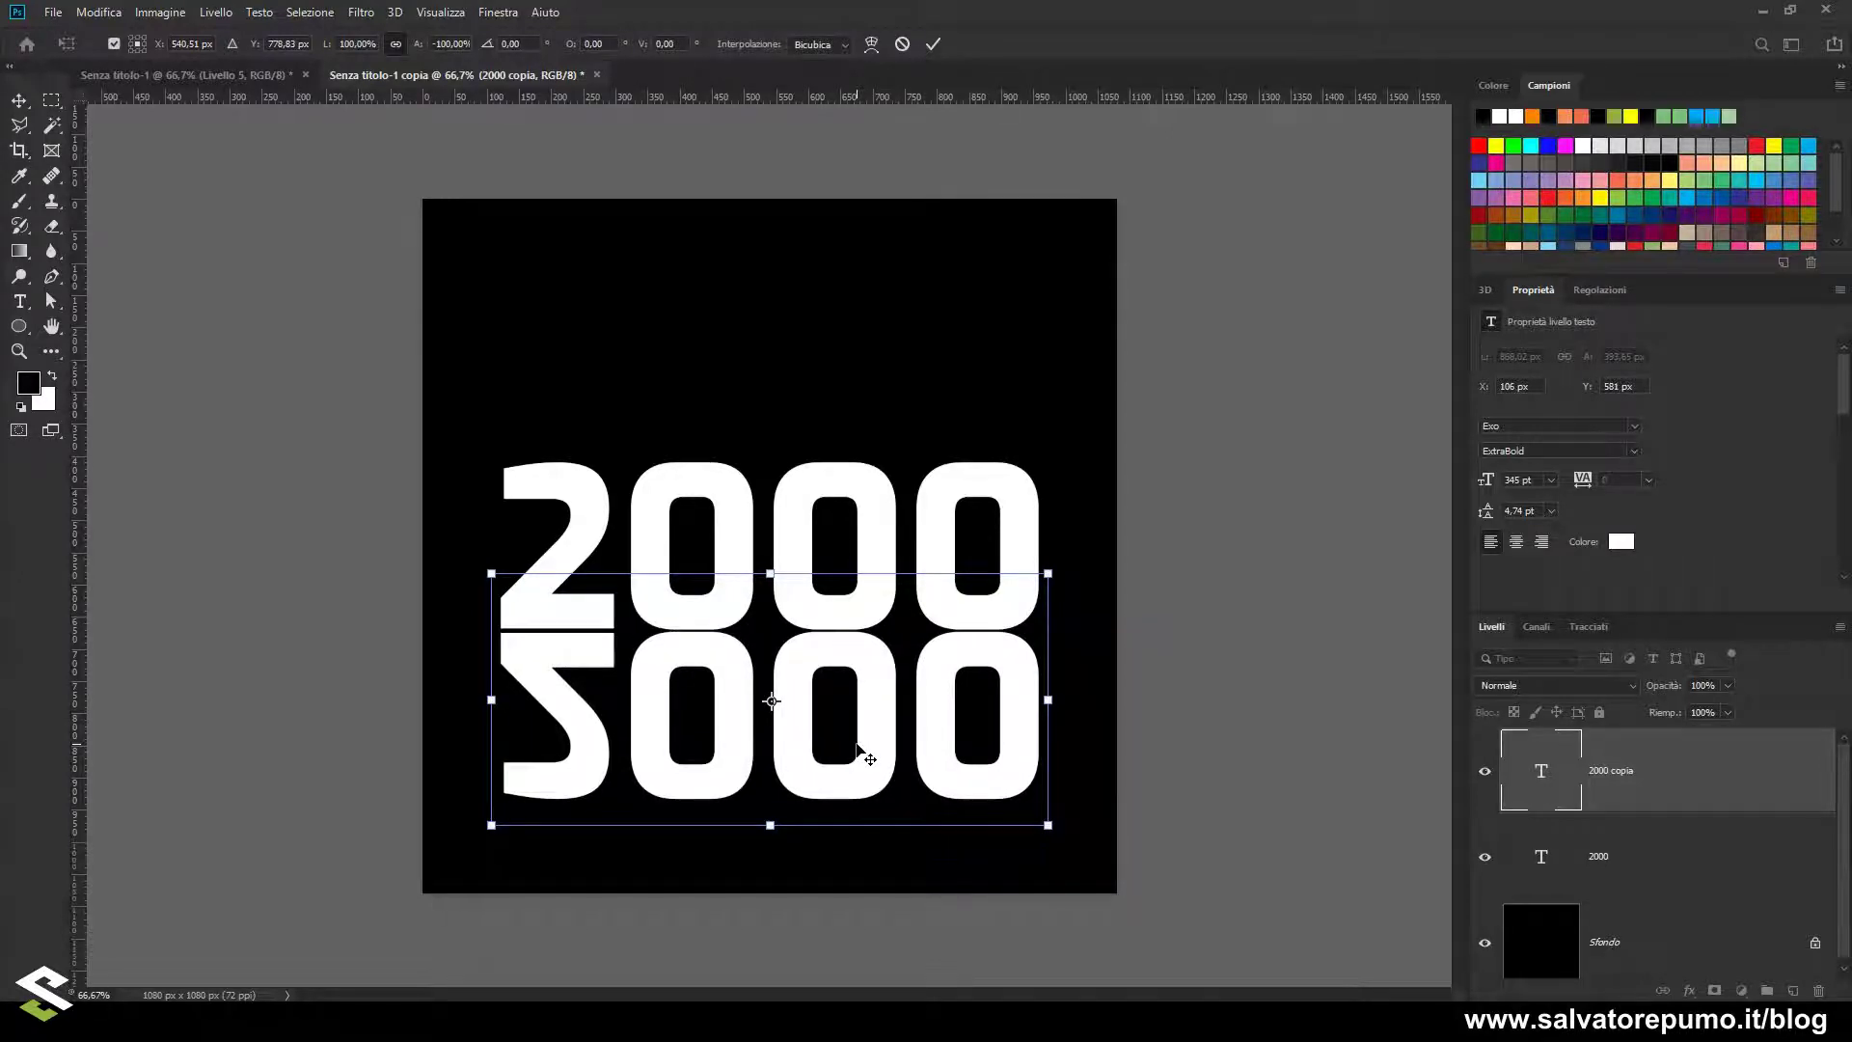
{"action": "key", "text": "Return"}
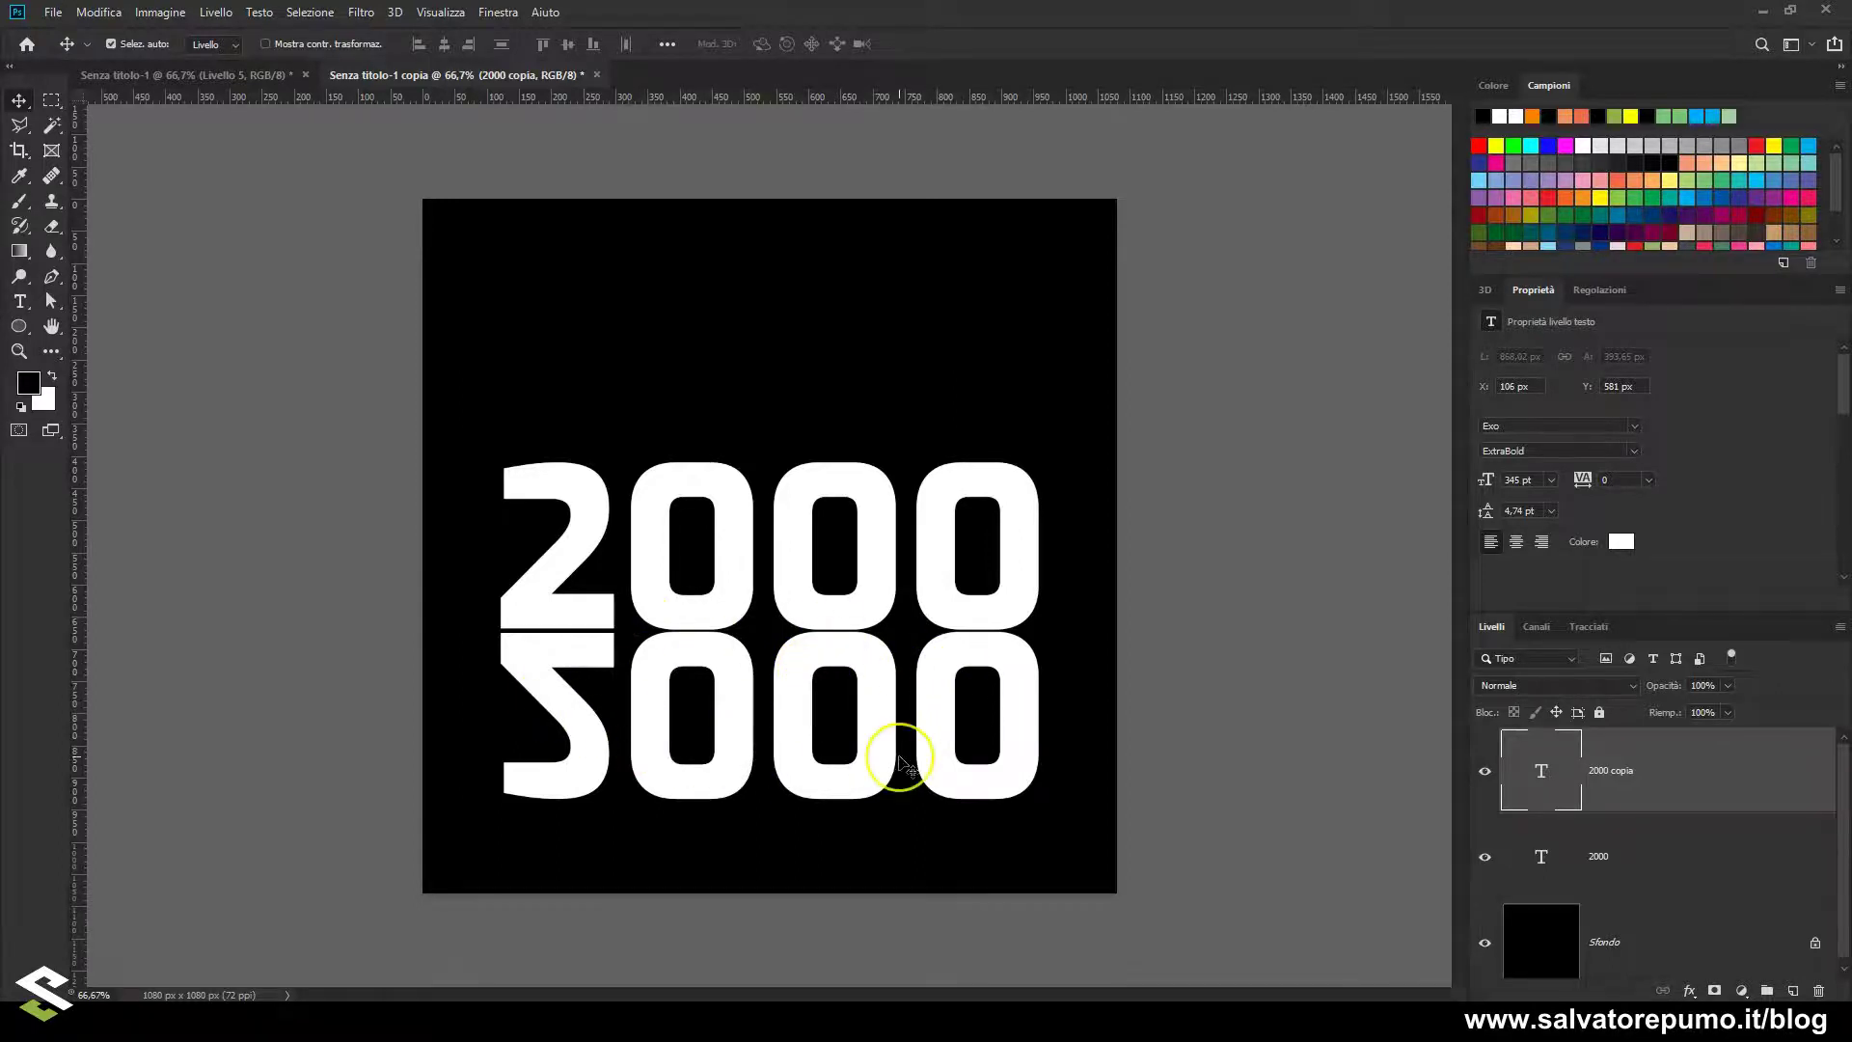
Add a white layer mask to '2000 copia' and set the foreground colour to black
{"action": "left_click", "coordinate": [1715, 992]}
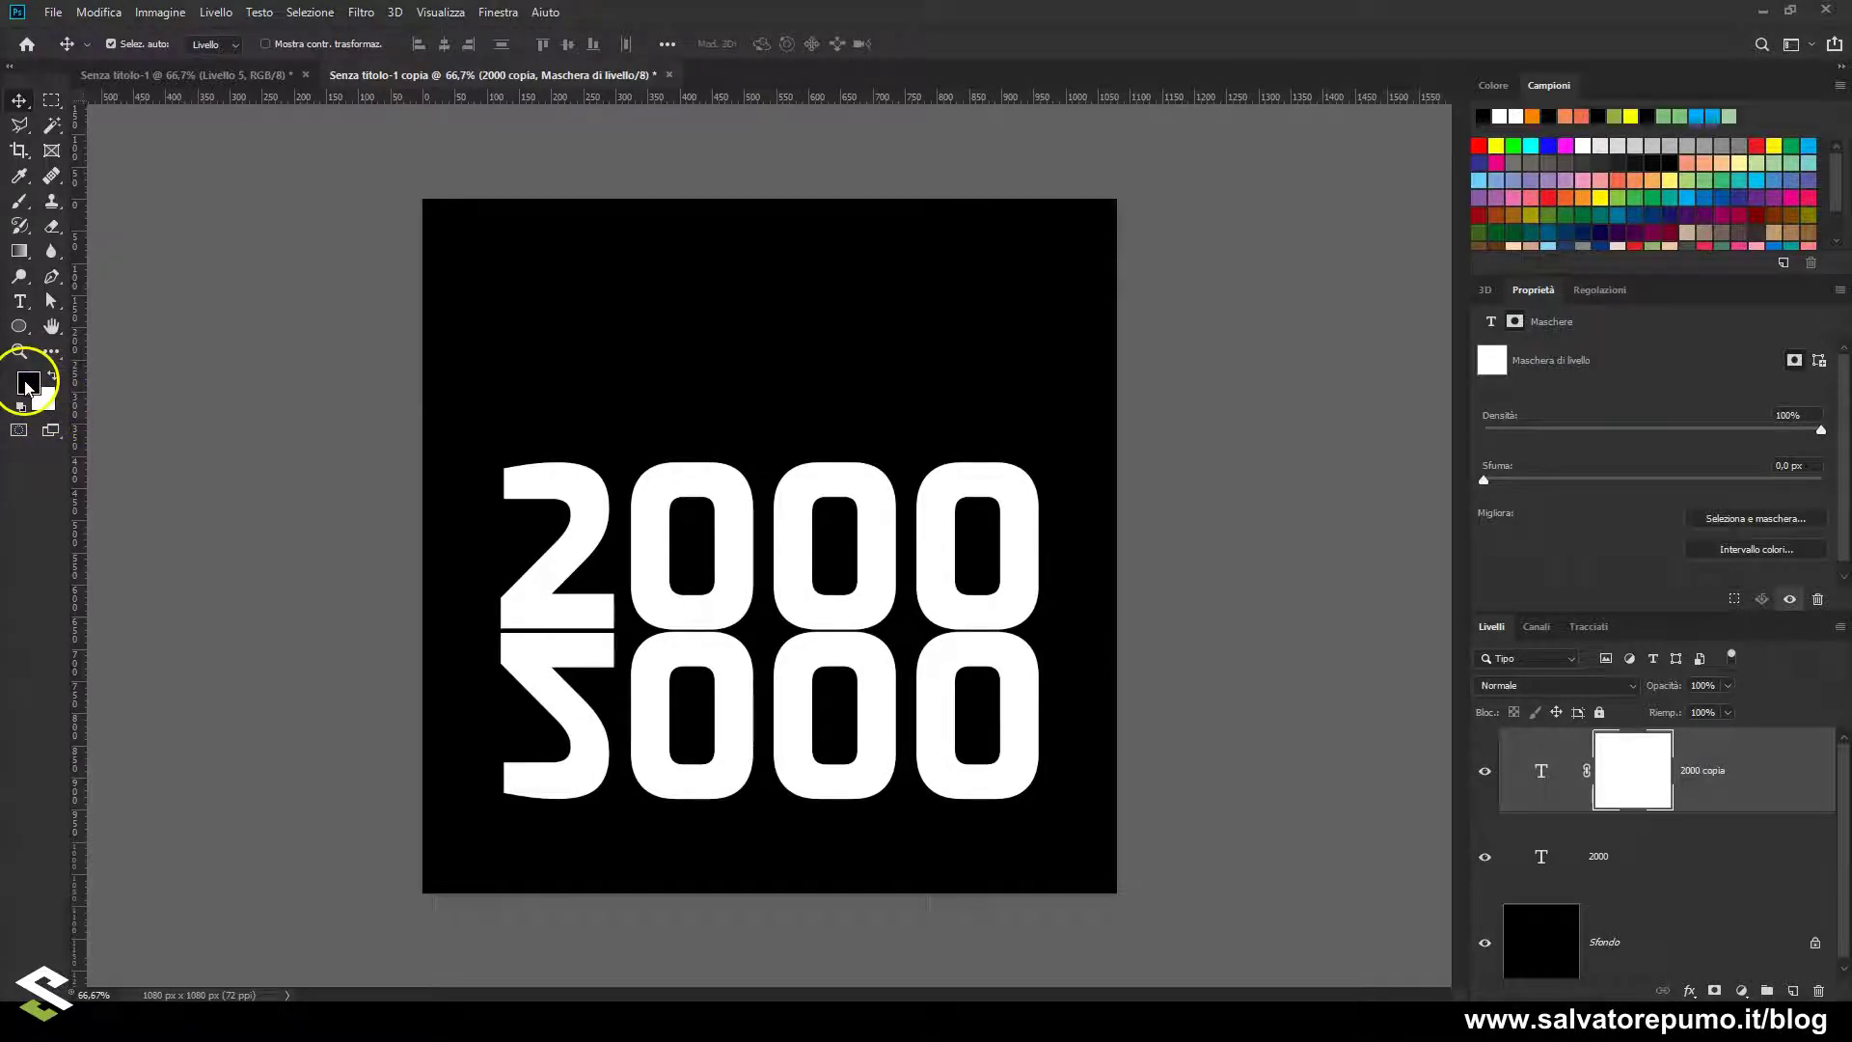
{"action": "left_click", "coordinate": [26, 386]}
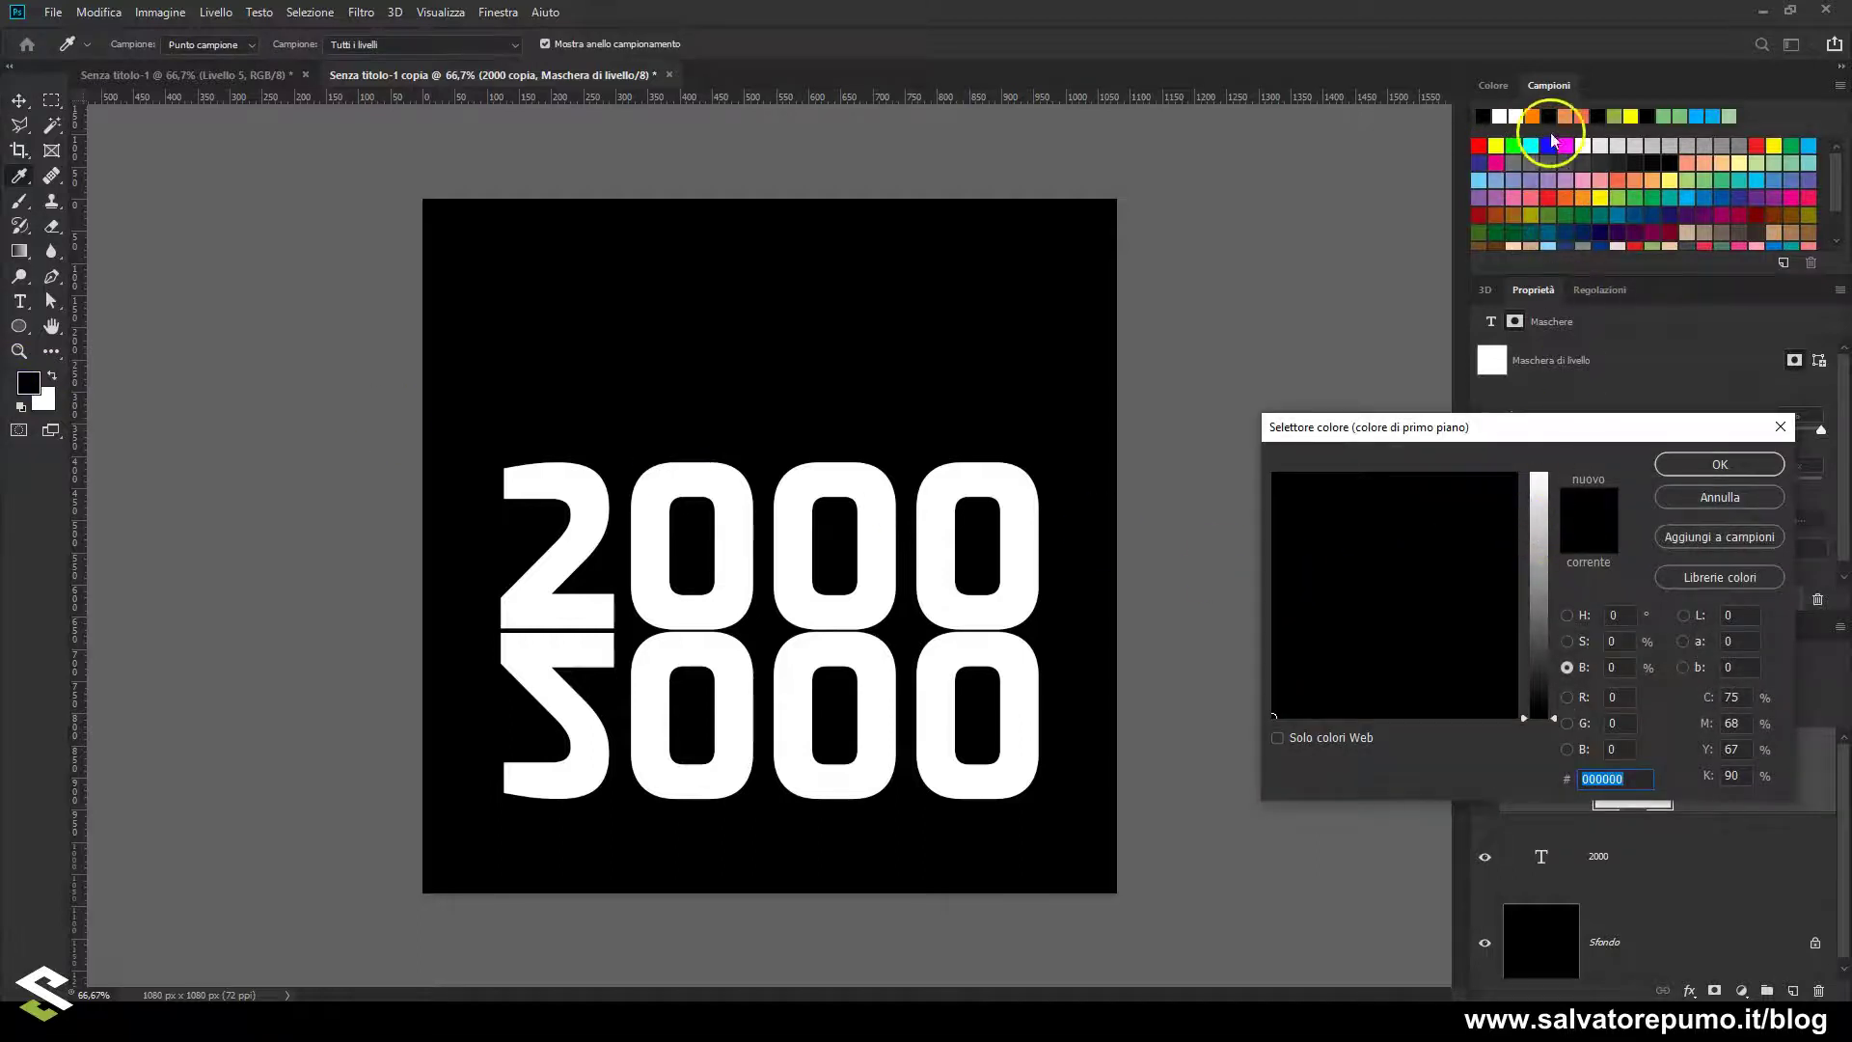
{"action": "left_click", "coordinate": [1484, 116]}
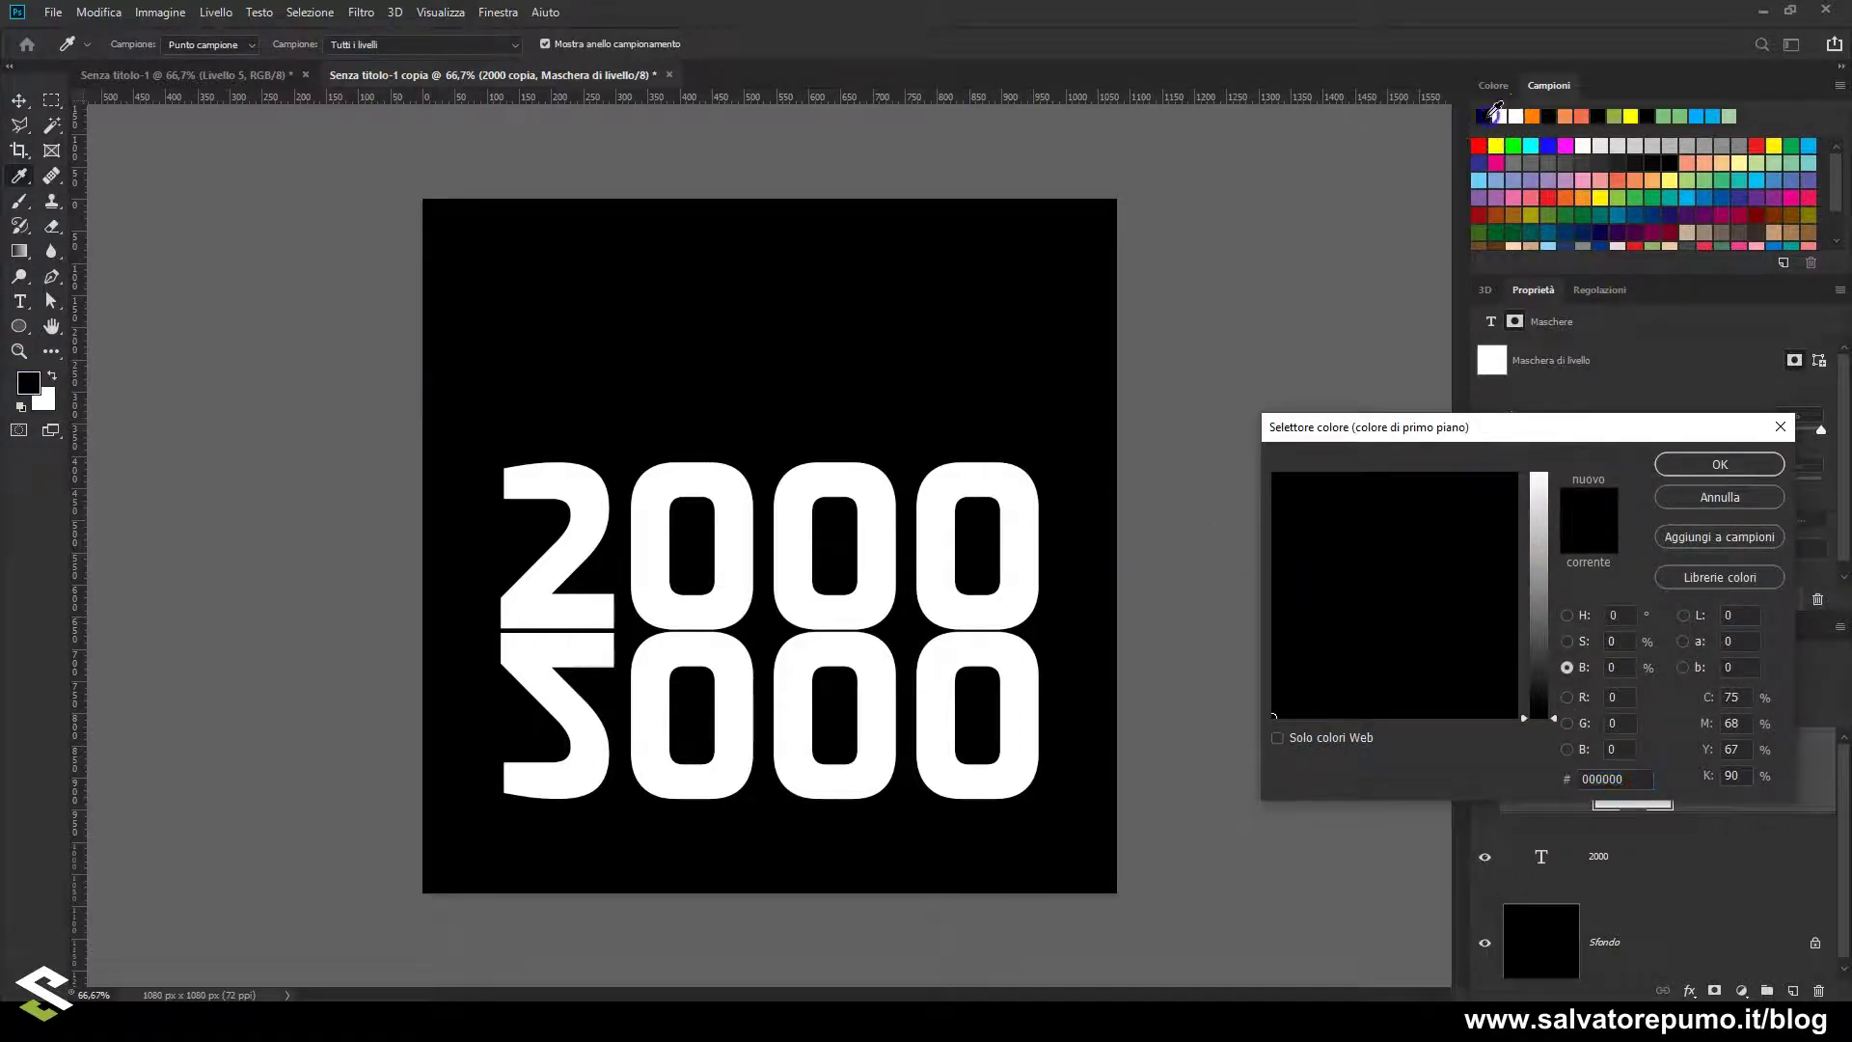
{"action": "left_click", "coordinate": [1720, 466]}
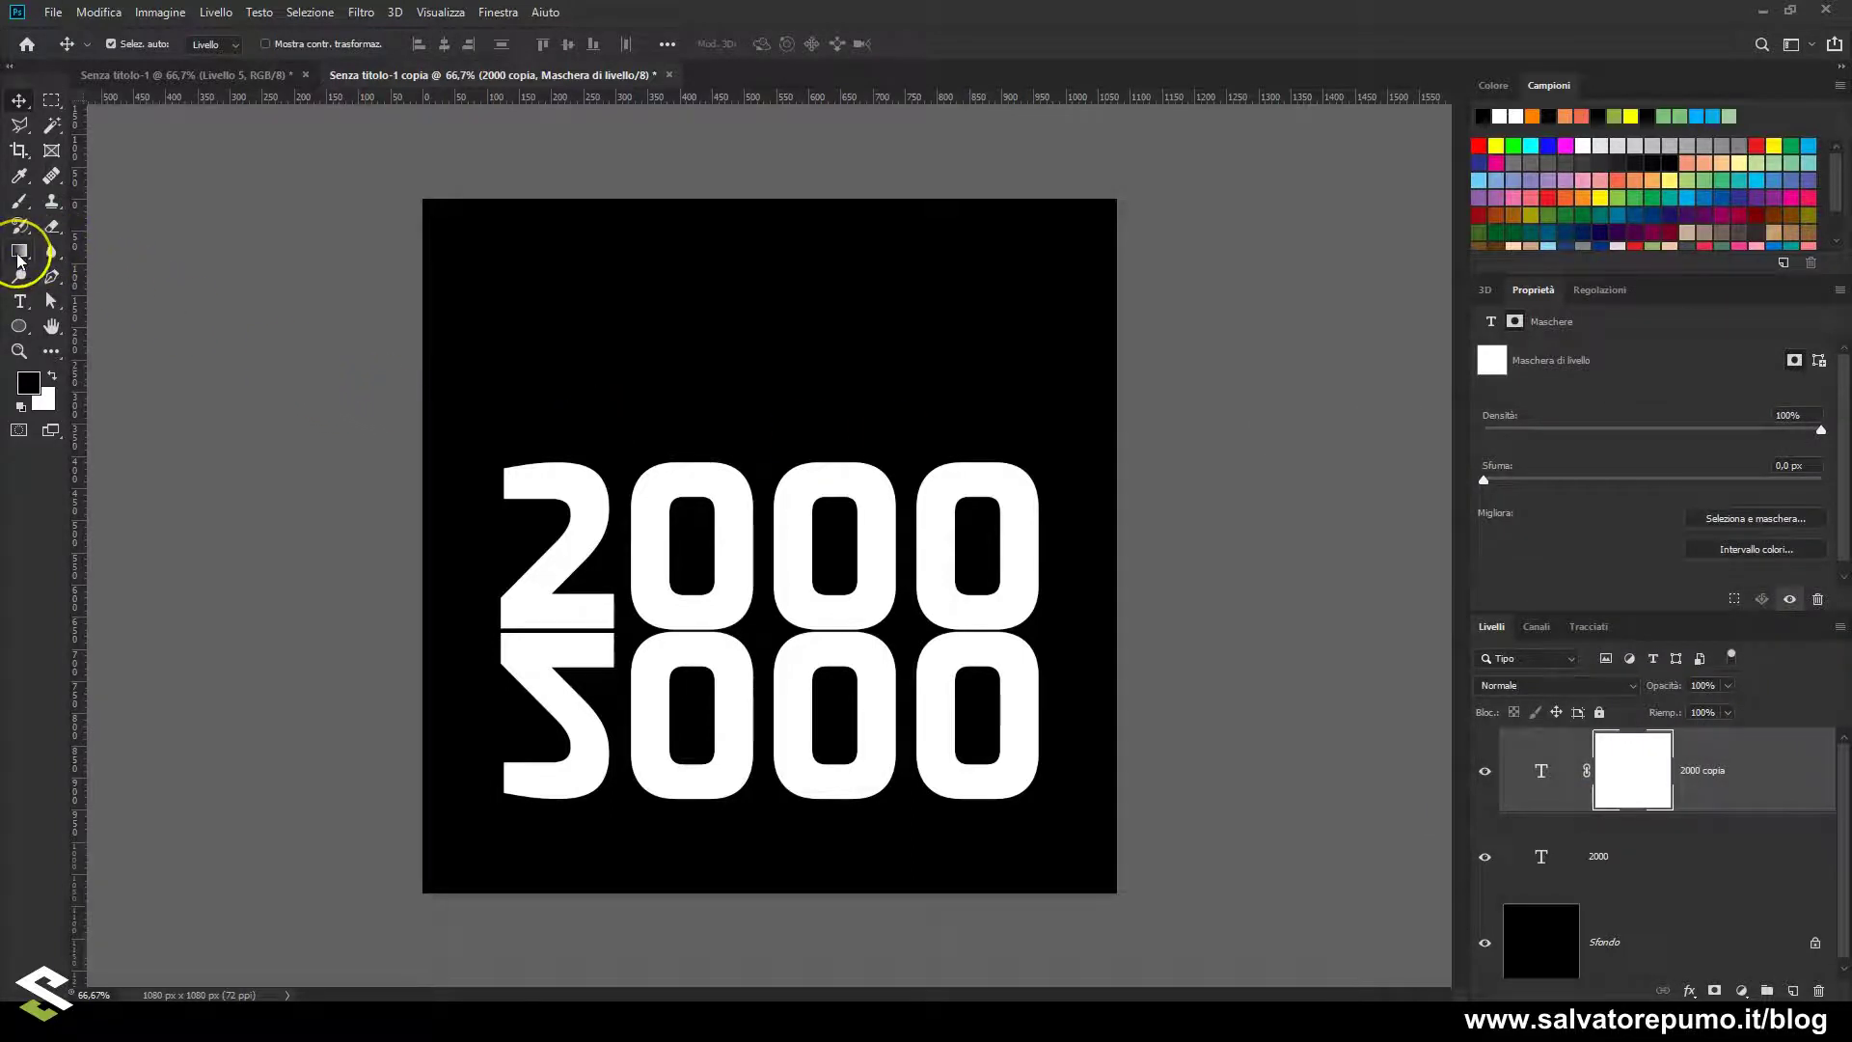
{"action": "left_click", "coordinate": [19, 255]}
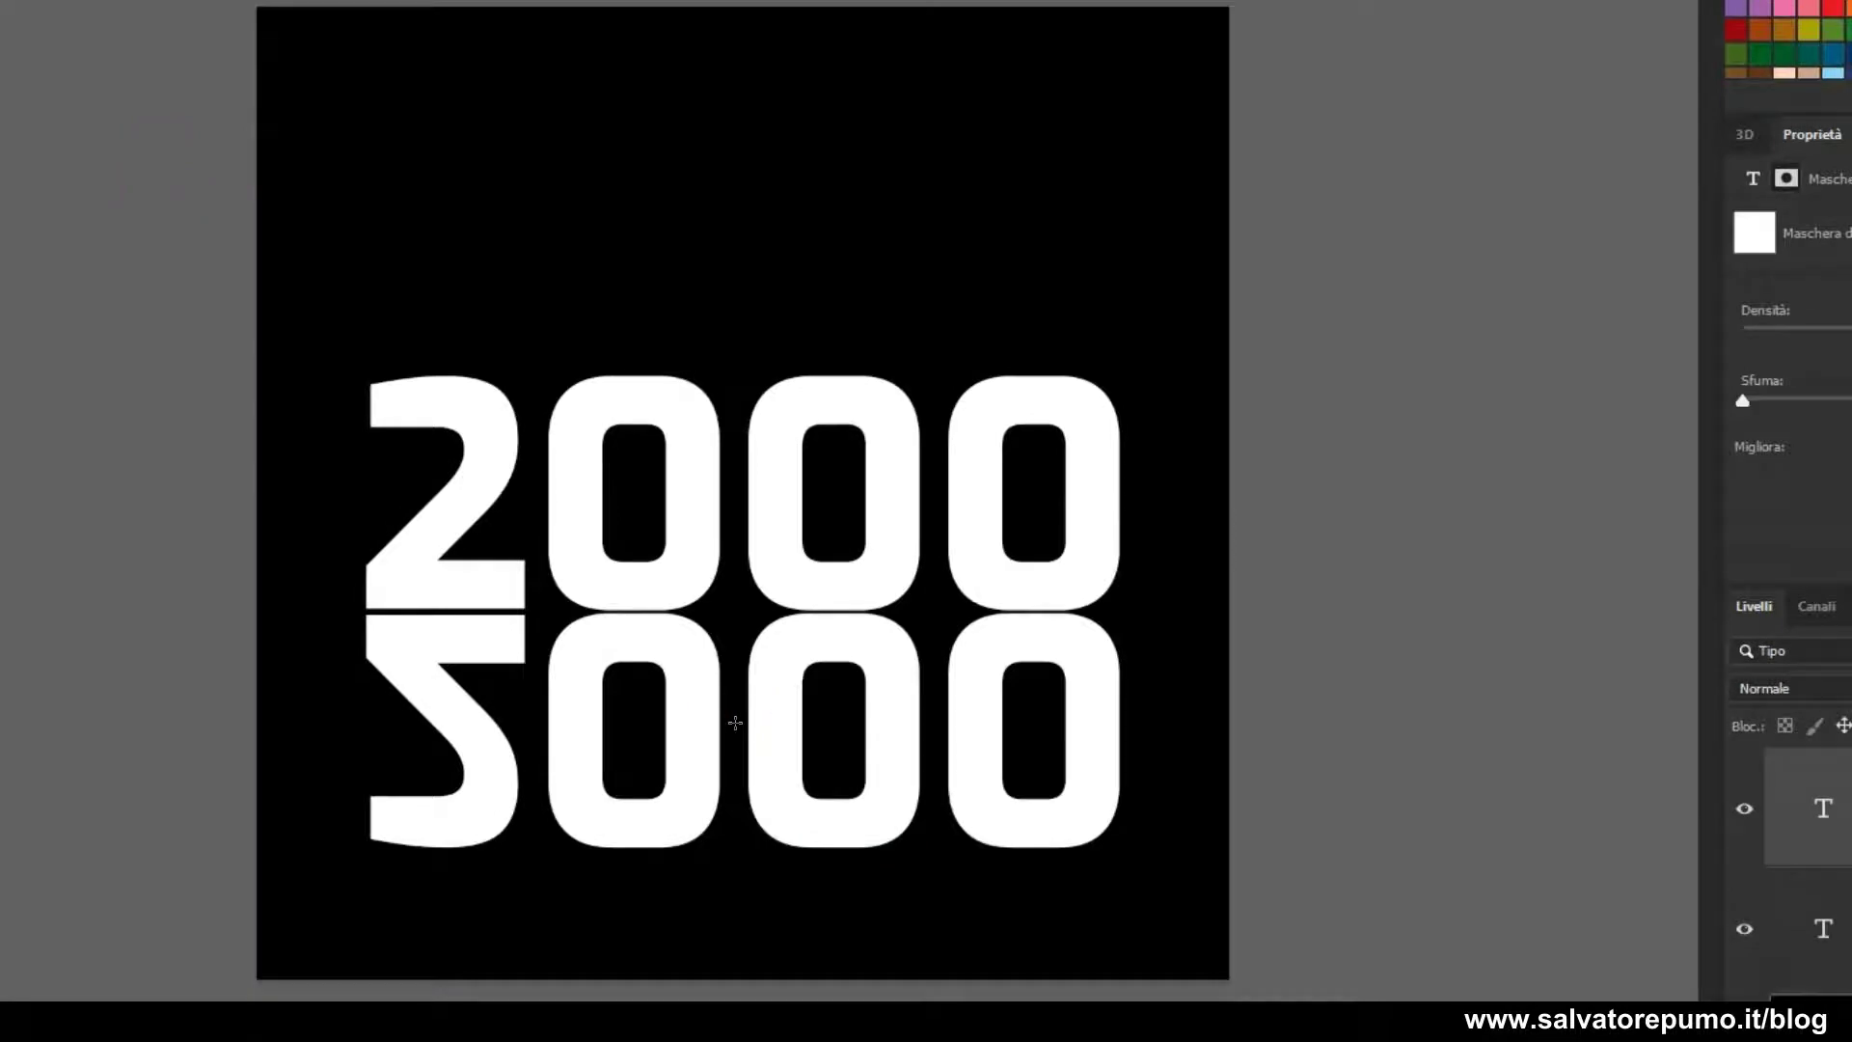
Drag a black-to-white gradient on the mask to fade the reflection downward, then set opacity to 72%
{"action": "left_click_drag", "start_coordinate": [736, 722], "coordinate": [735, 516]}
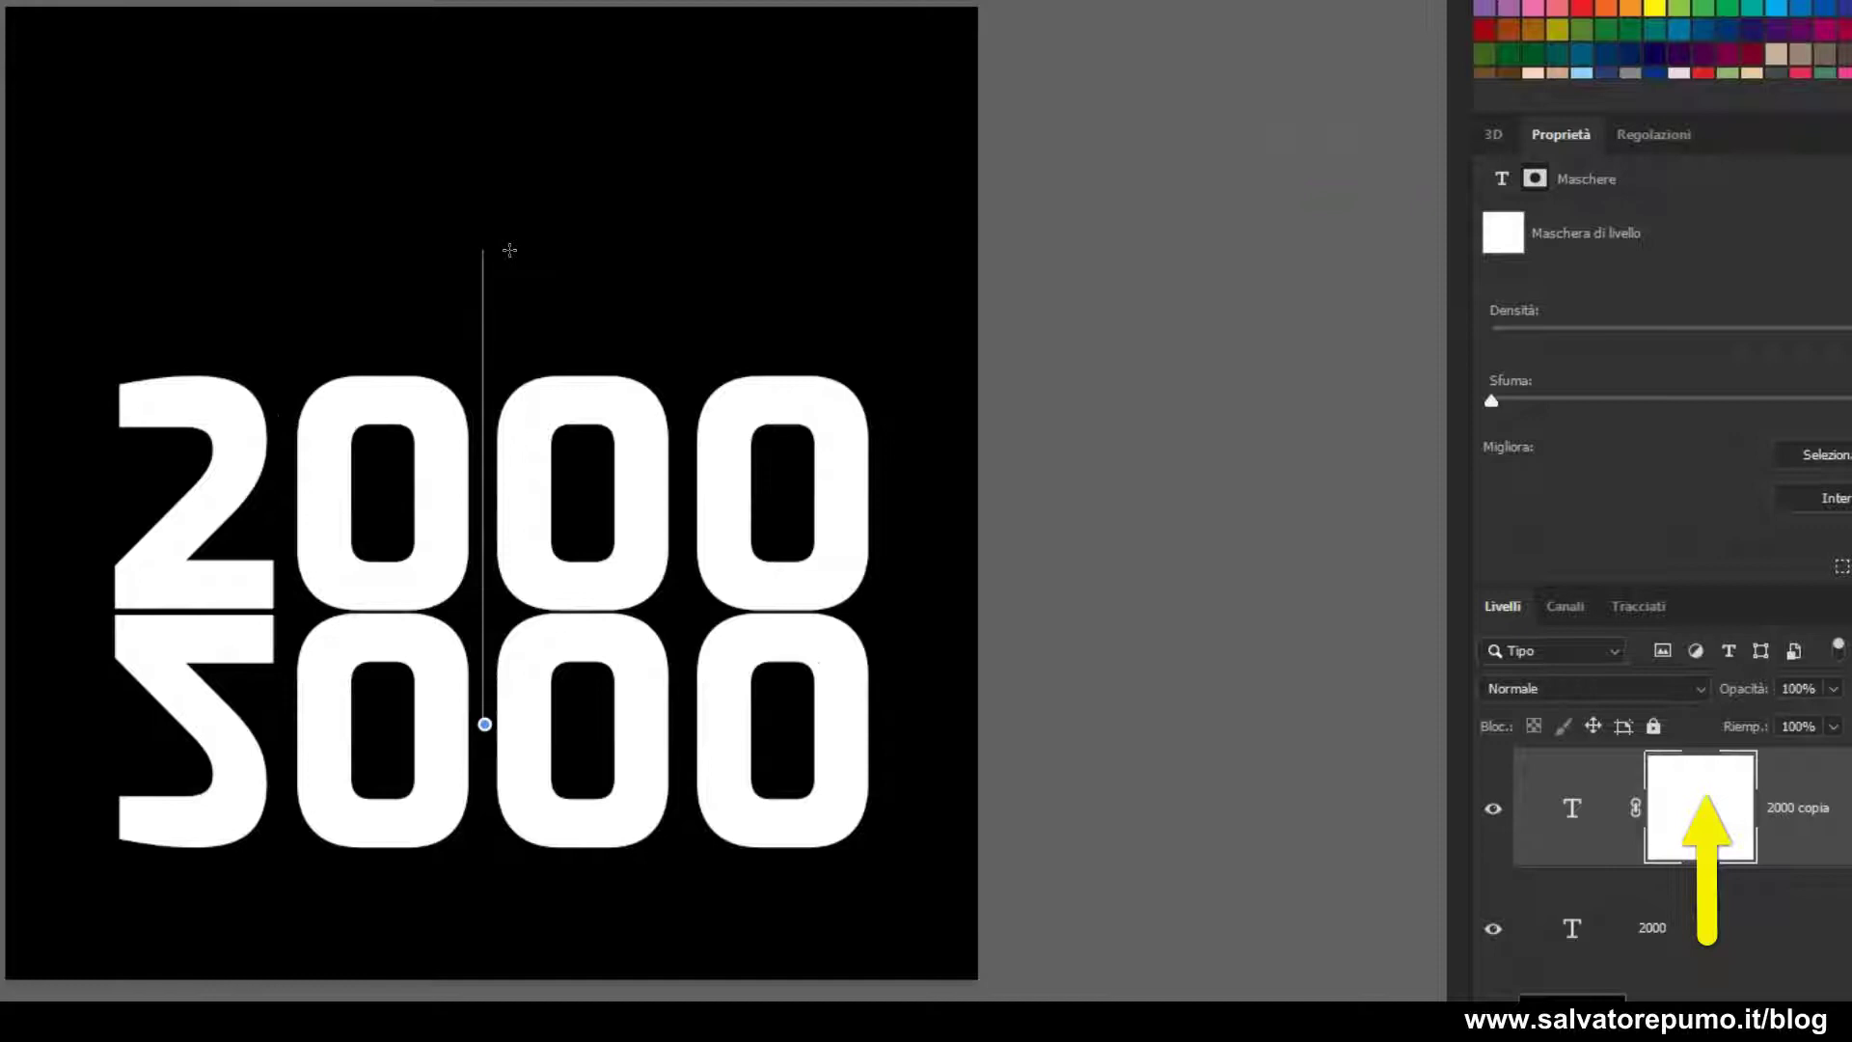
{"action": "left_click_drag", "start_coordinate": [509, 250], "coordinate": [509, 249]}
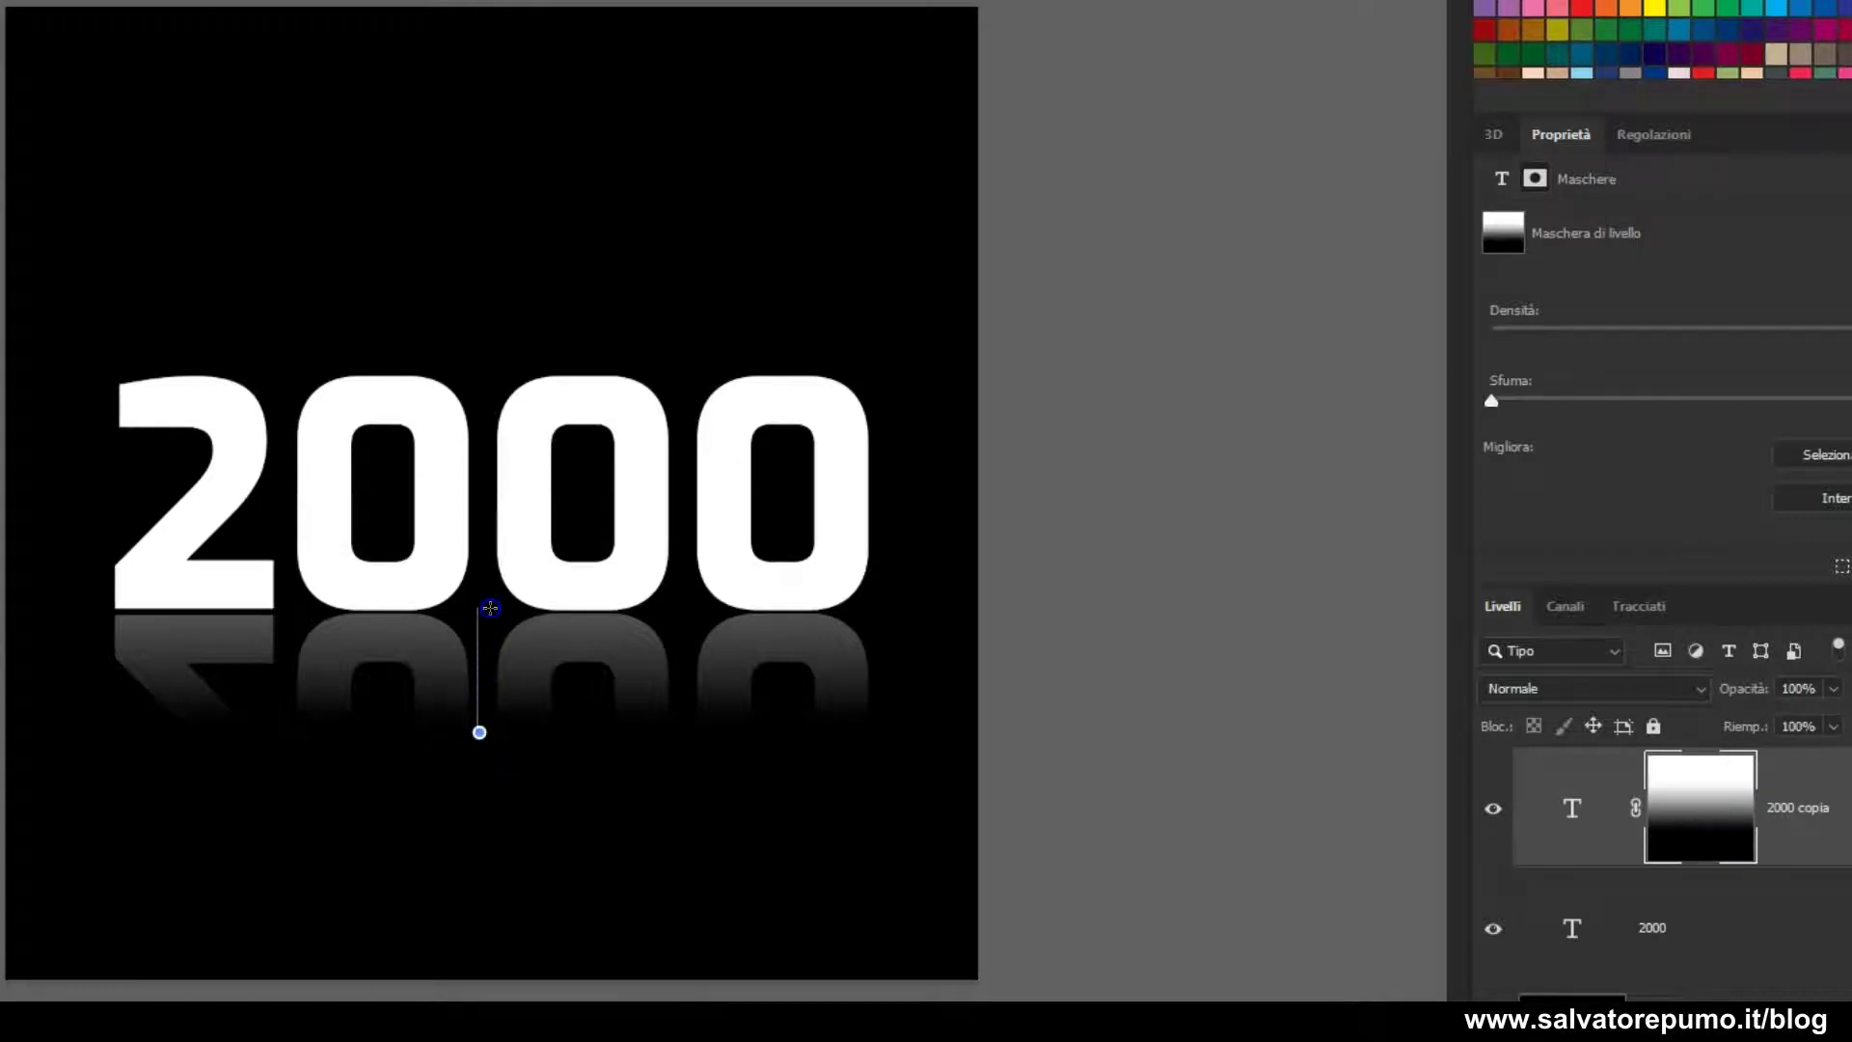
{"action": "left_click_drag", "start_coordinate": [504, 576], "coordinate": [504, 577]}
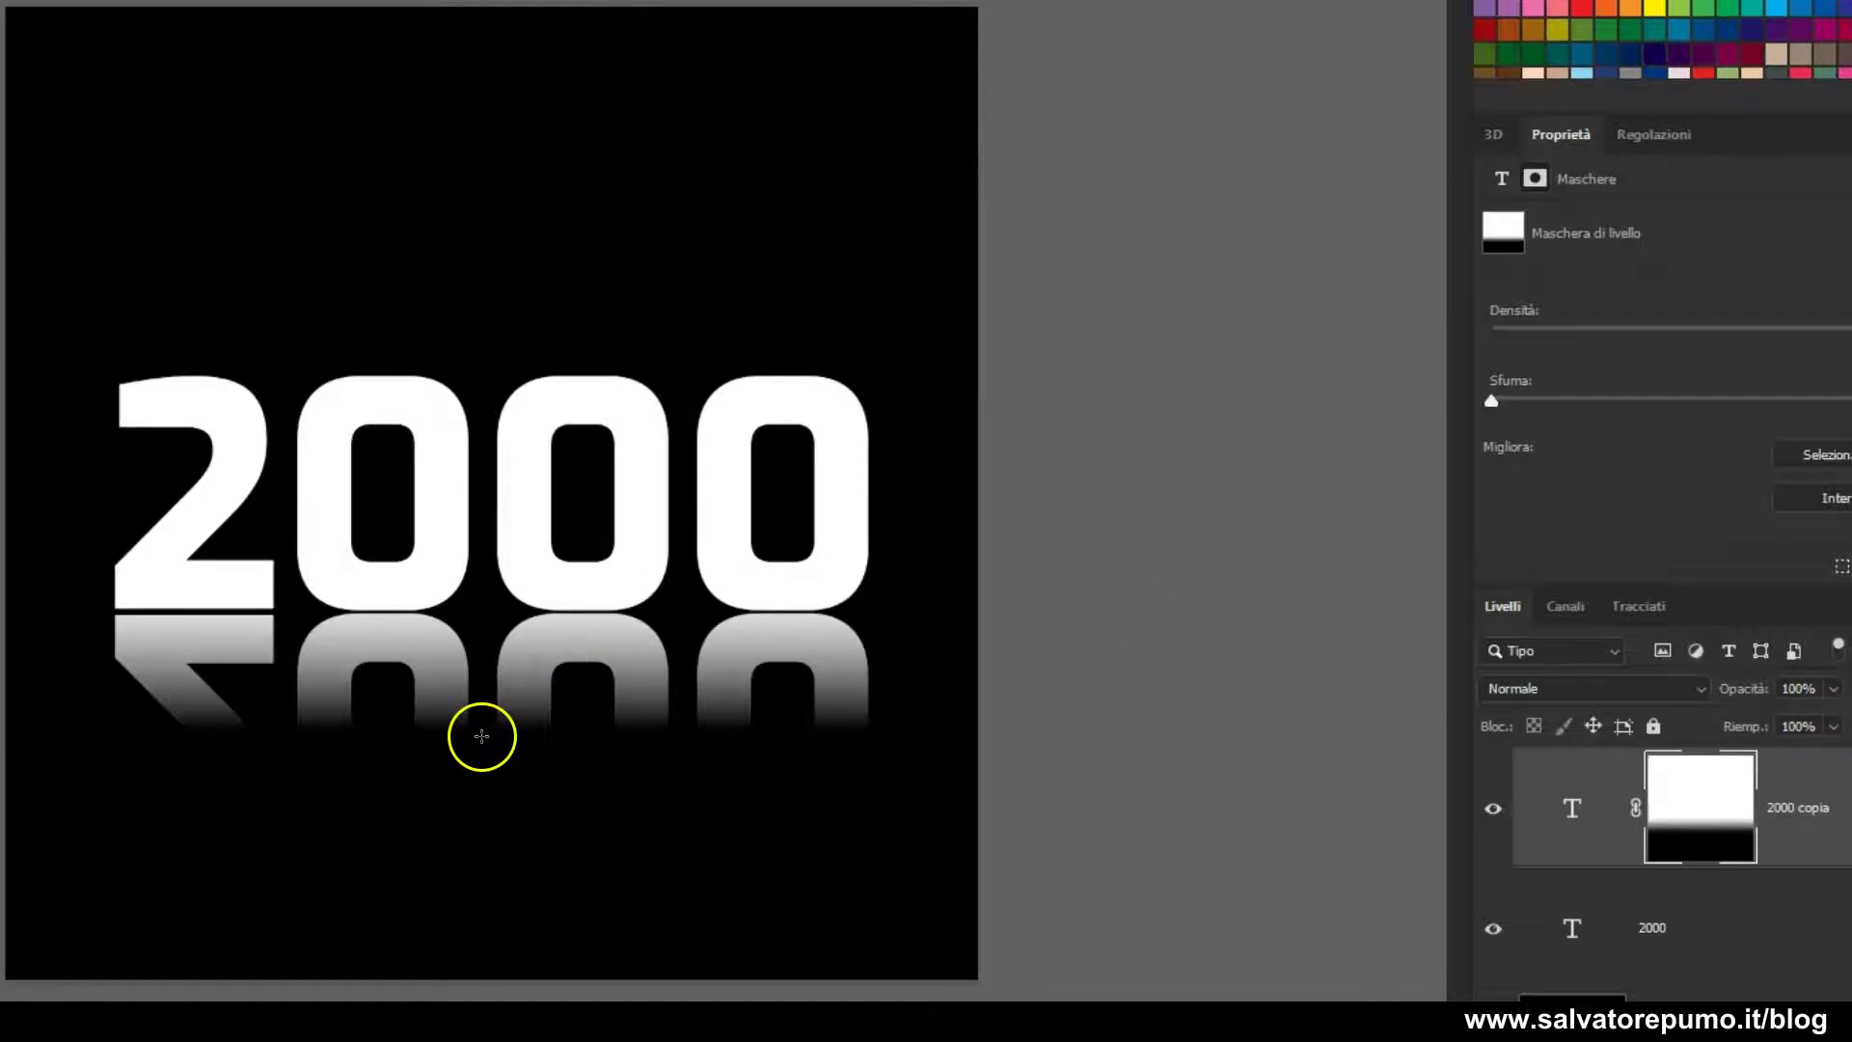
{"action": "left_click_drag", "start_coordinate": [482, 725], "coordinate": [498, 225]}
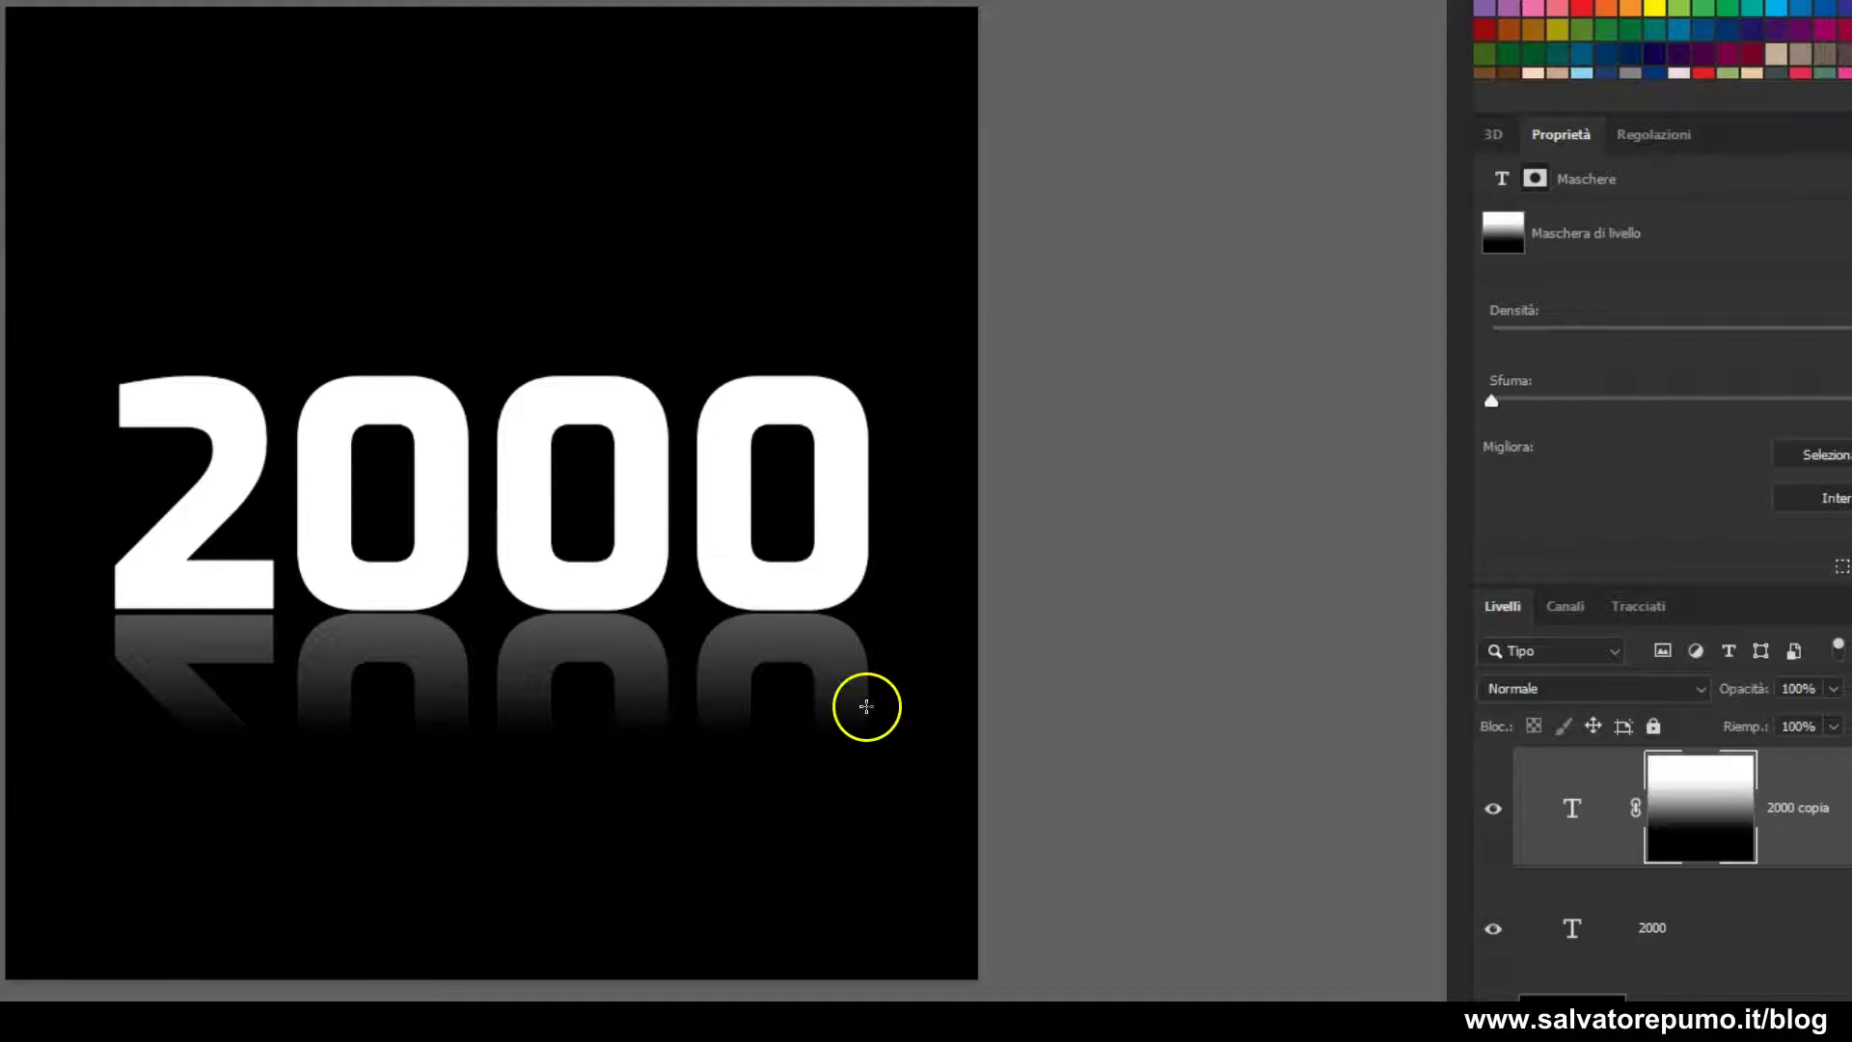
{"action": "left_click", "coordinate": [1833, 689]}
{"action": "left_click_drag", "start_coordinate": [1804, 724], "coordinate": [1800, 723]}
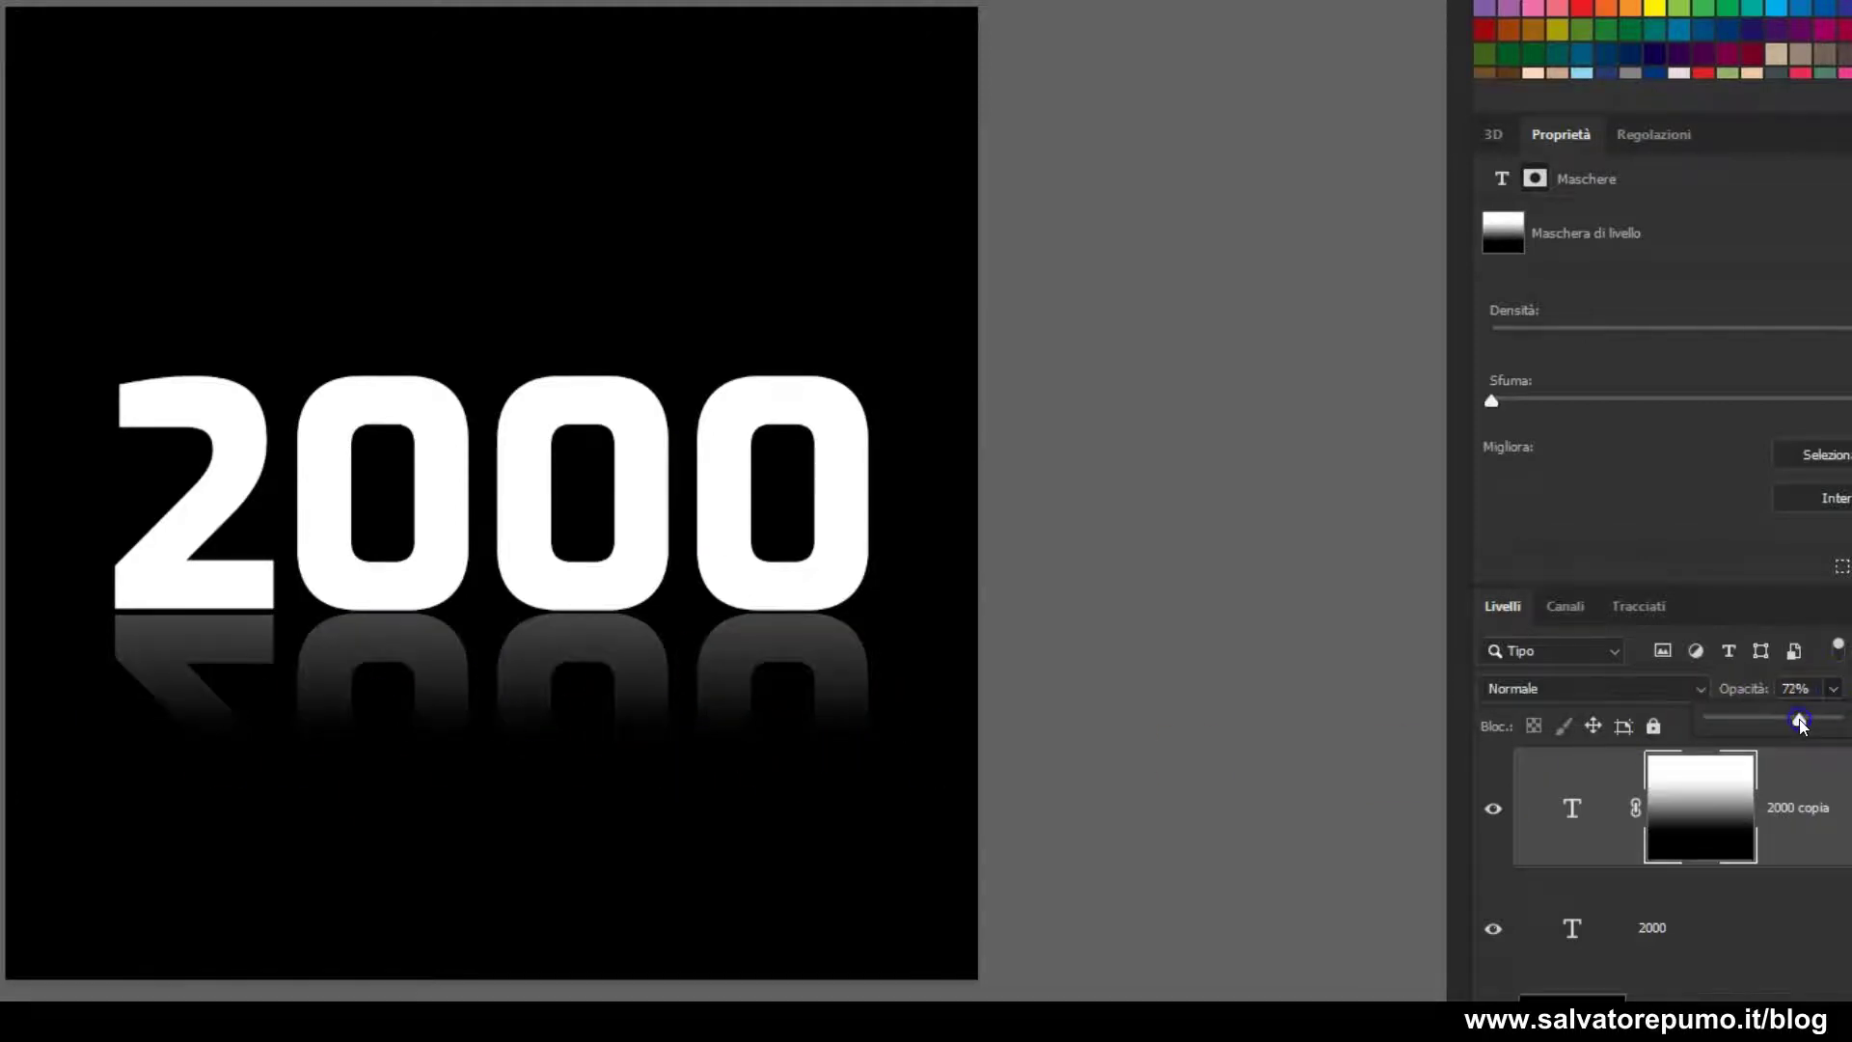
Duplicate the original '2000' layer and move the copy to the top of the stack
{"action": "scroll", "coordinate": [1178, 693], "scroll_direction": "down", "scroll_amount": 2}
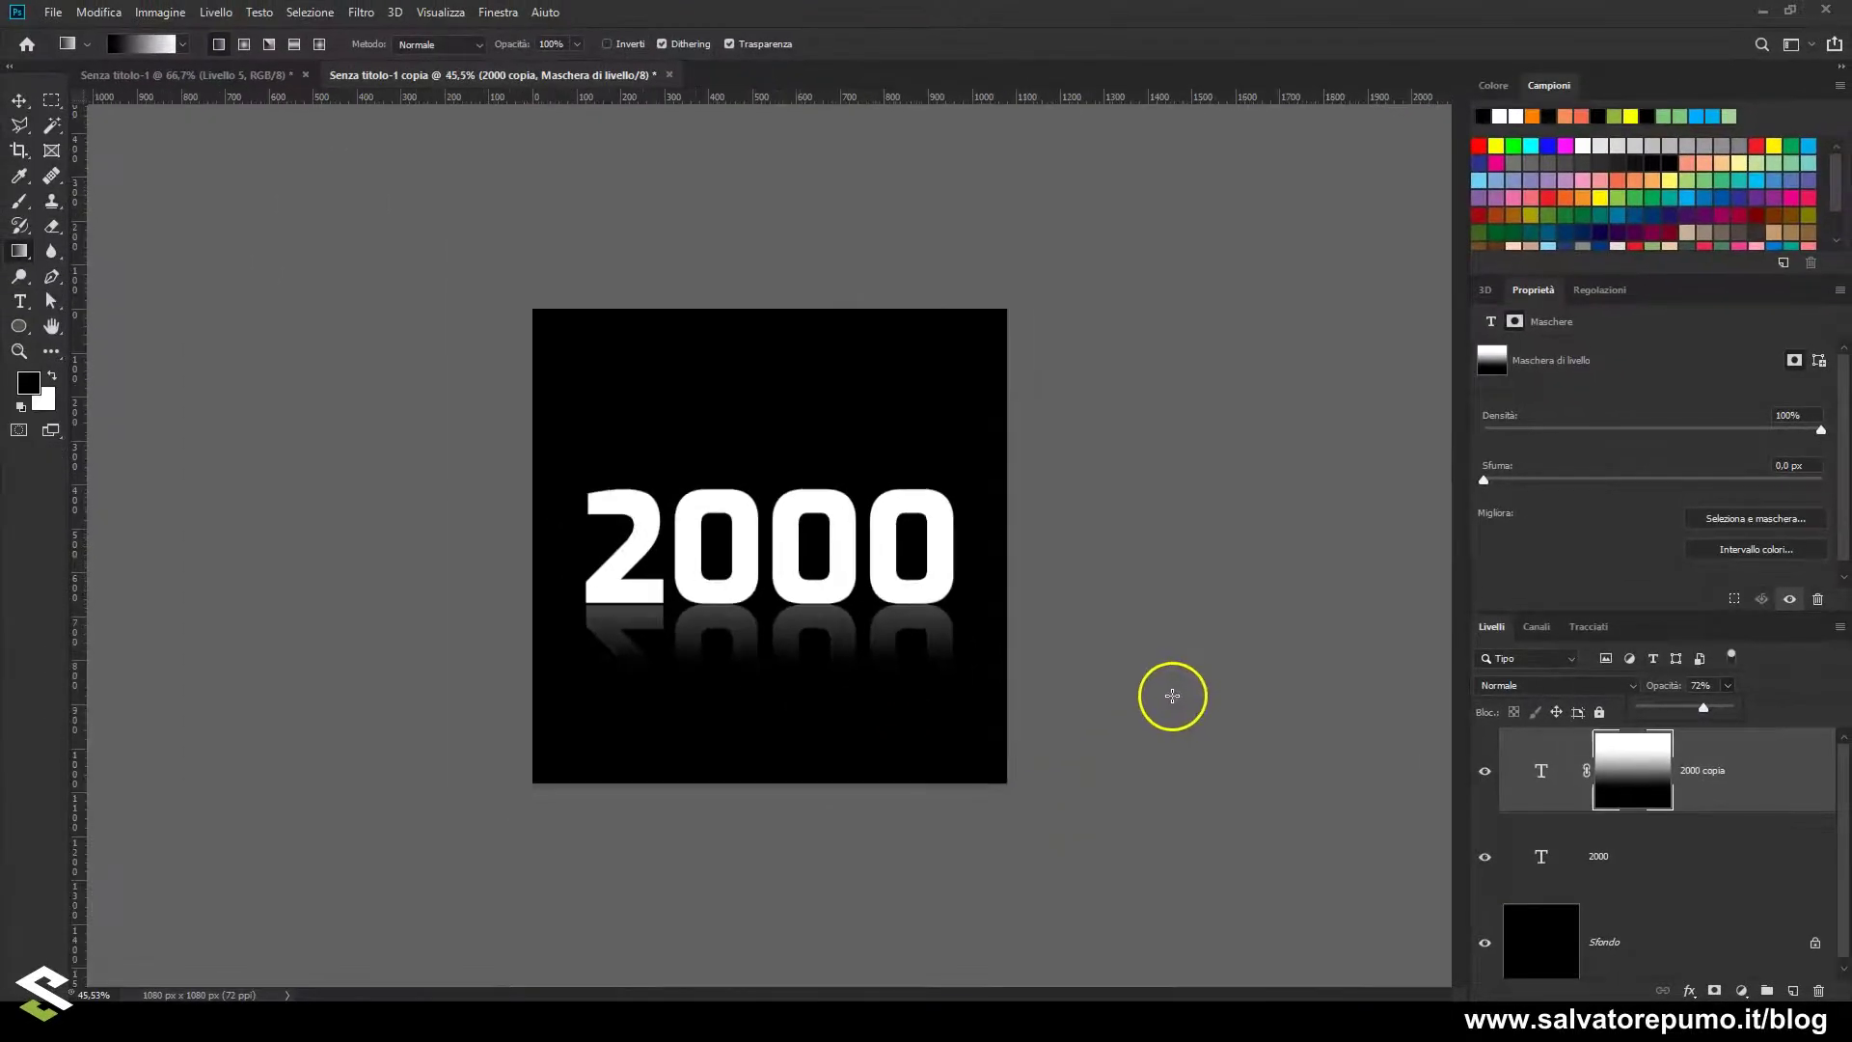
{"action": "scroll", "coordinate": [1172, 694], "scroll_direction": "up", "scroll_amount": 2}
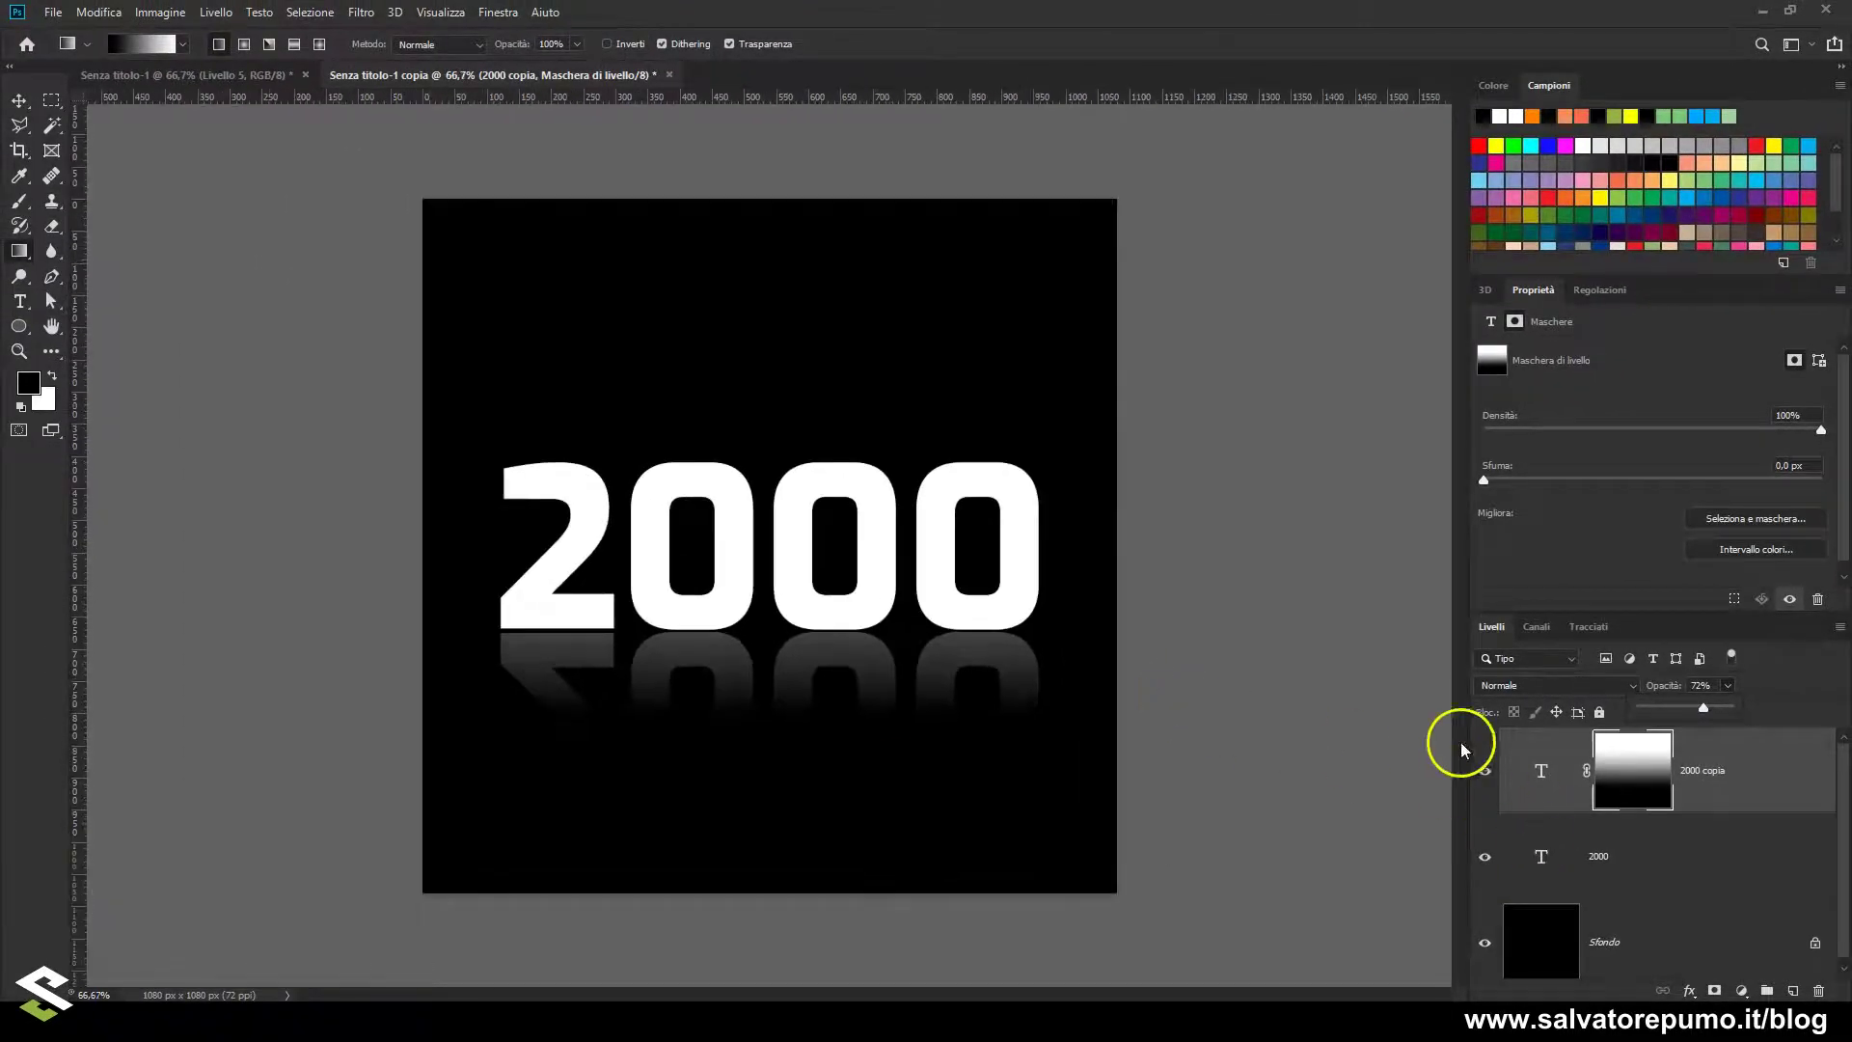
{"action": "left_click", "coordinate": [1664, 854]}
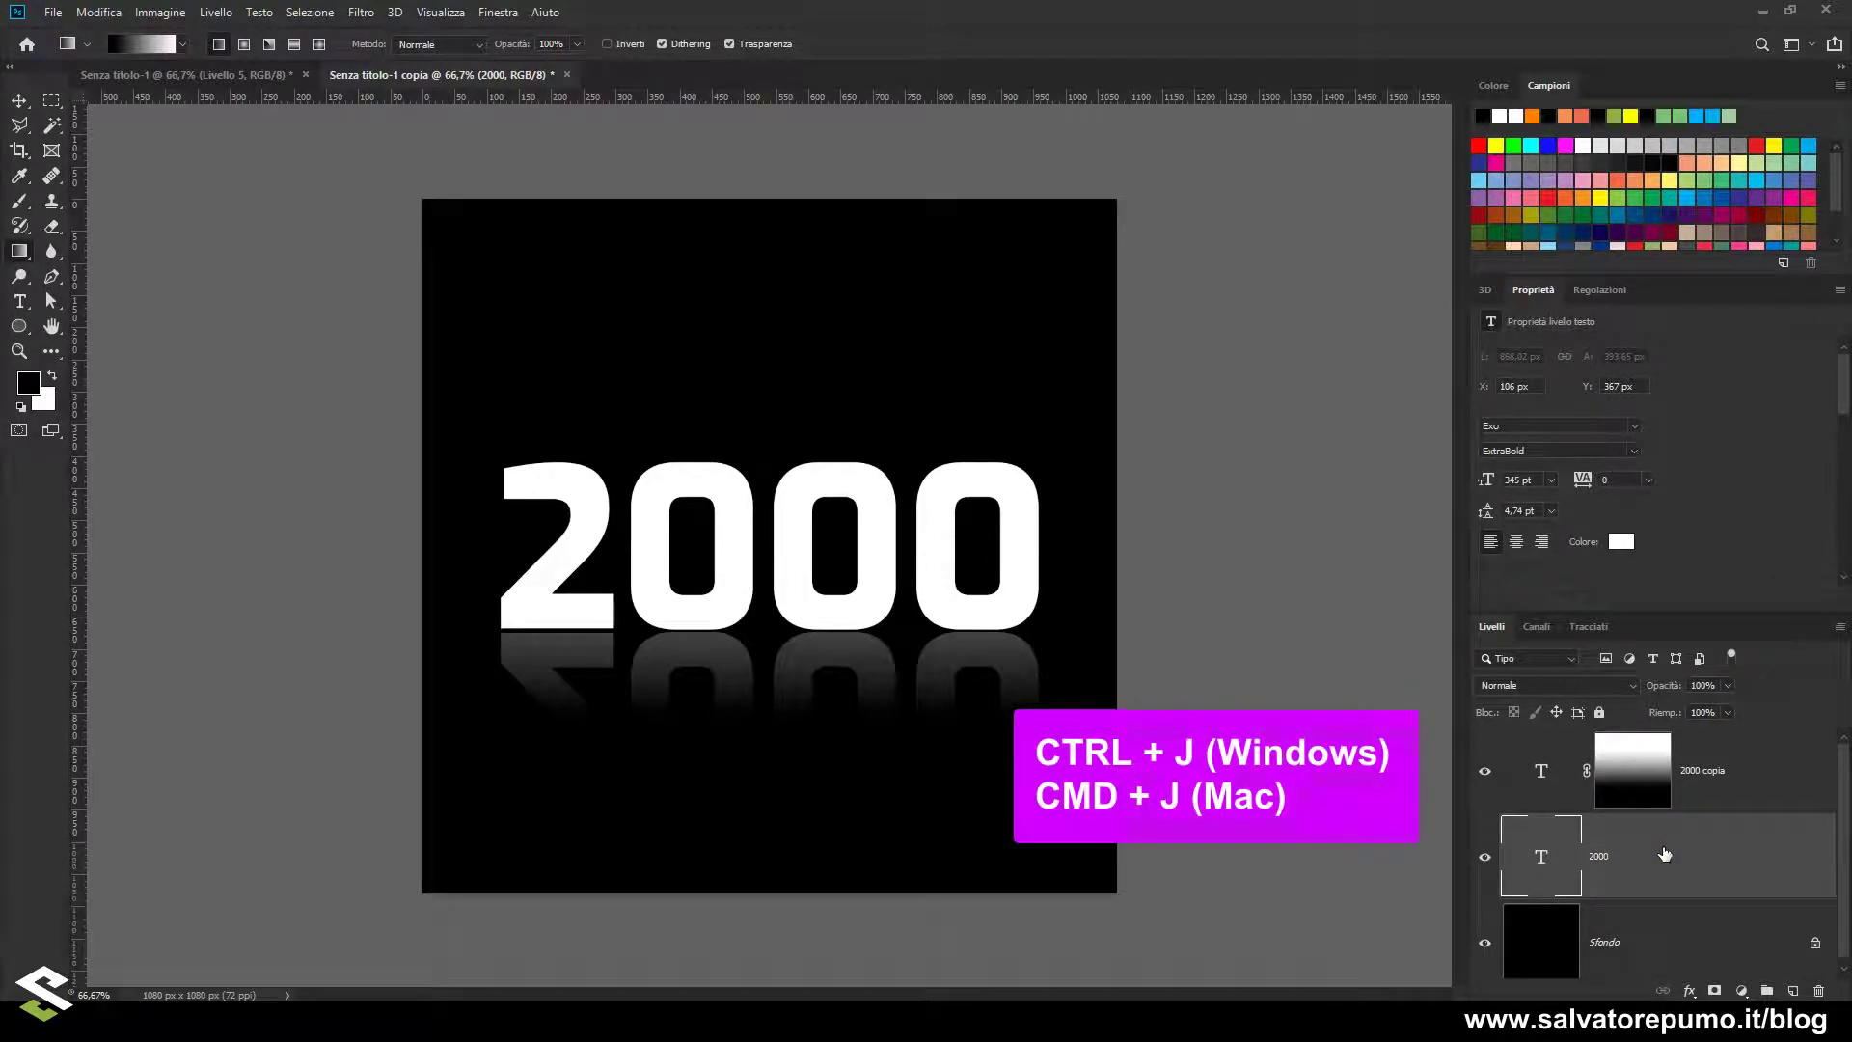
{"action": "key", "text": "ctrl+j"}
{"action": "left_click_drag", "start_coordinate": [1664, 854], "coordinate": [1695, 752]}
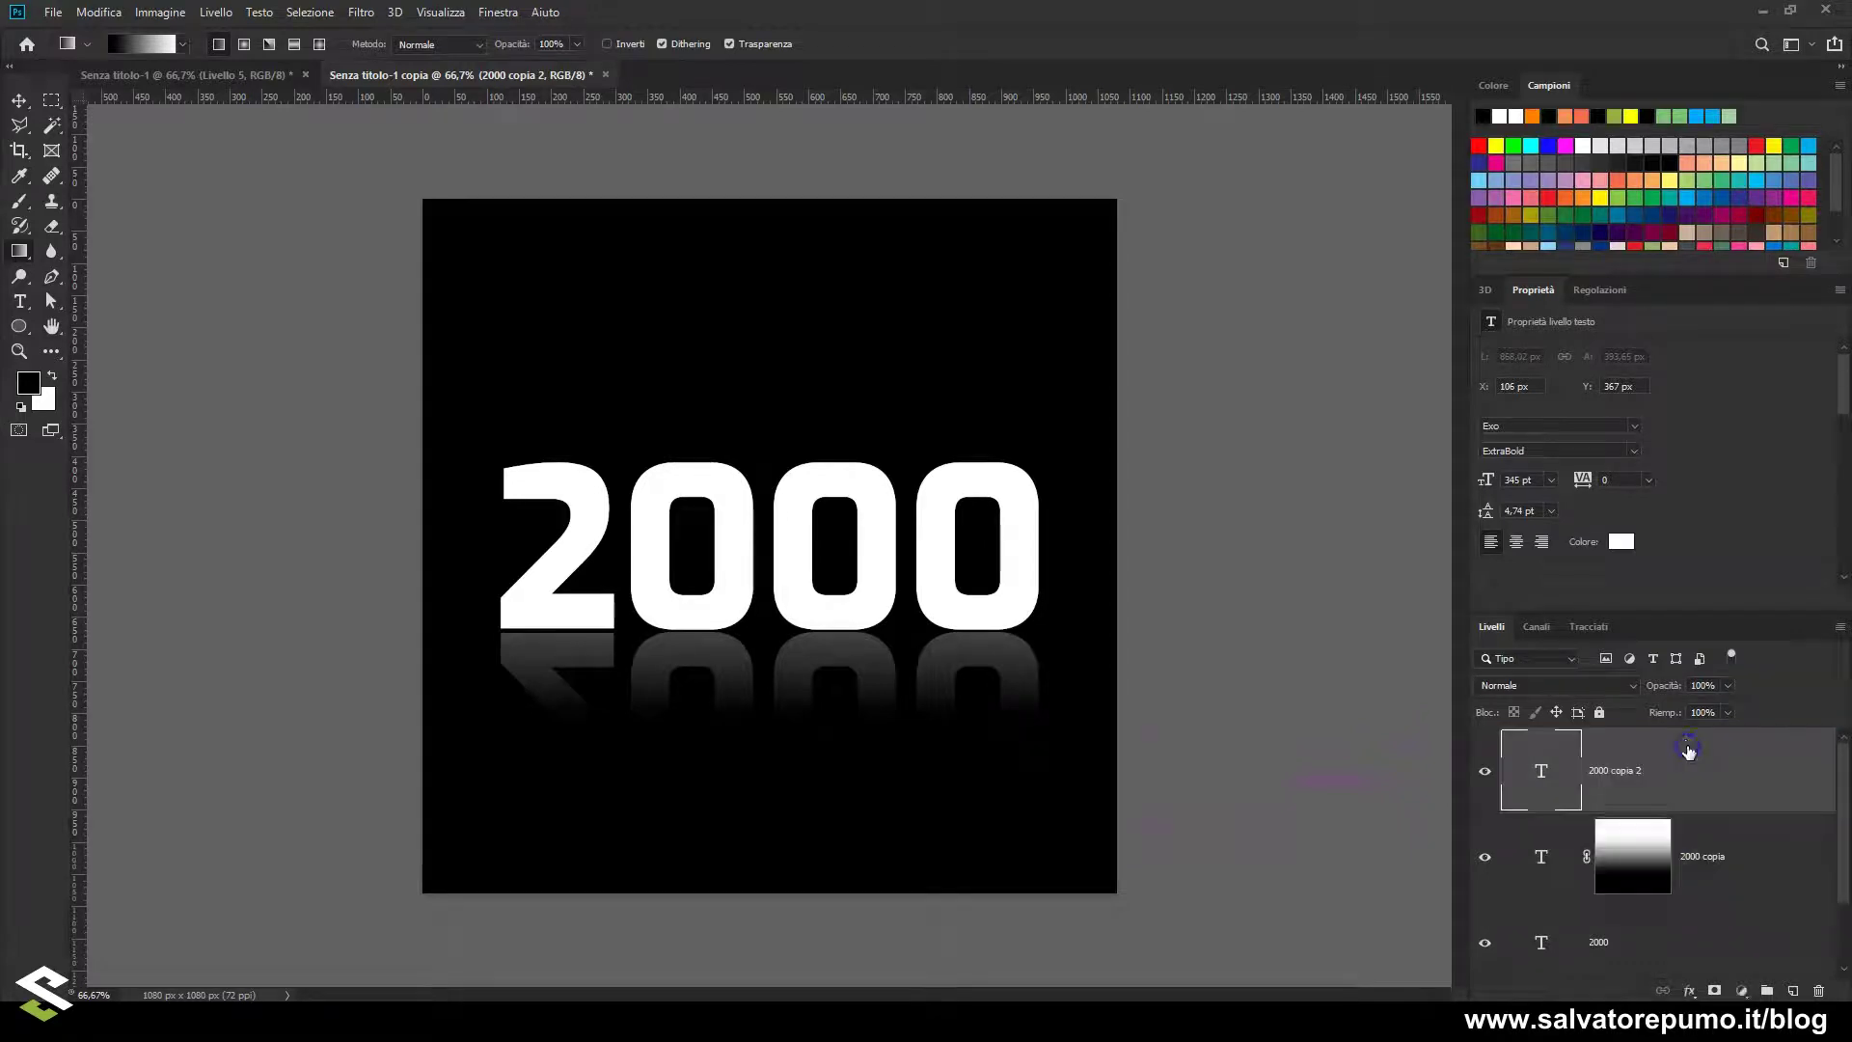
Group '2000 copia' and '2000' into a group named 'effetto riflesso'
{"action": "left_click", "coordinate": [1770, 854]}
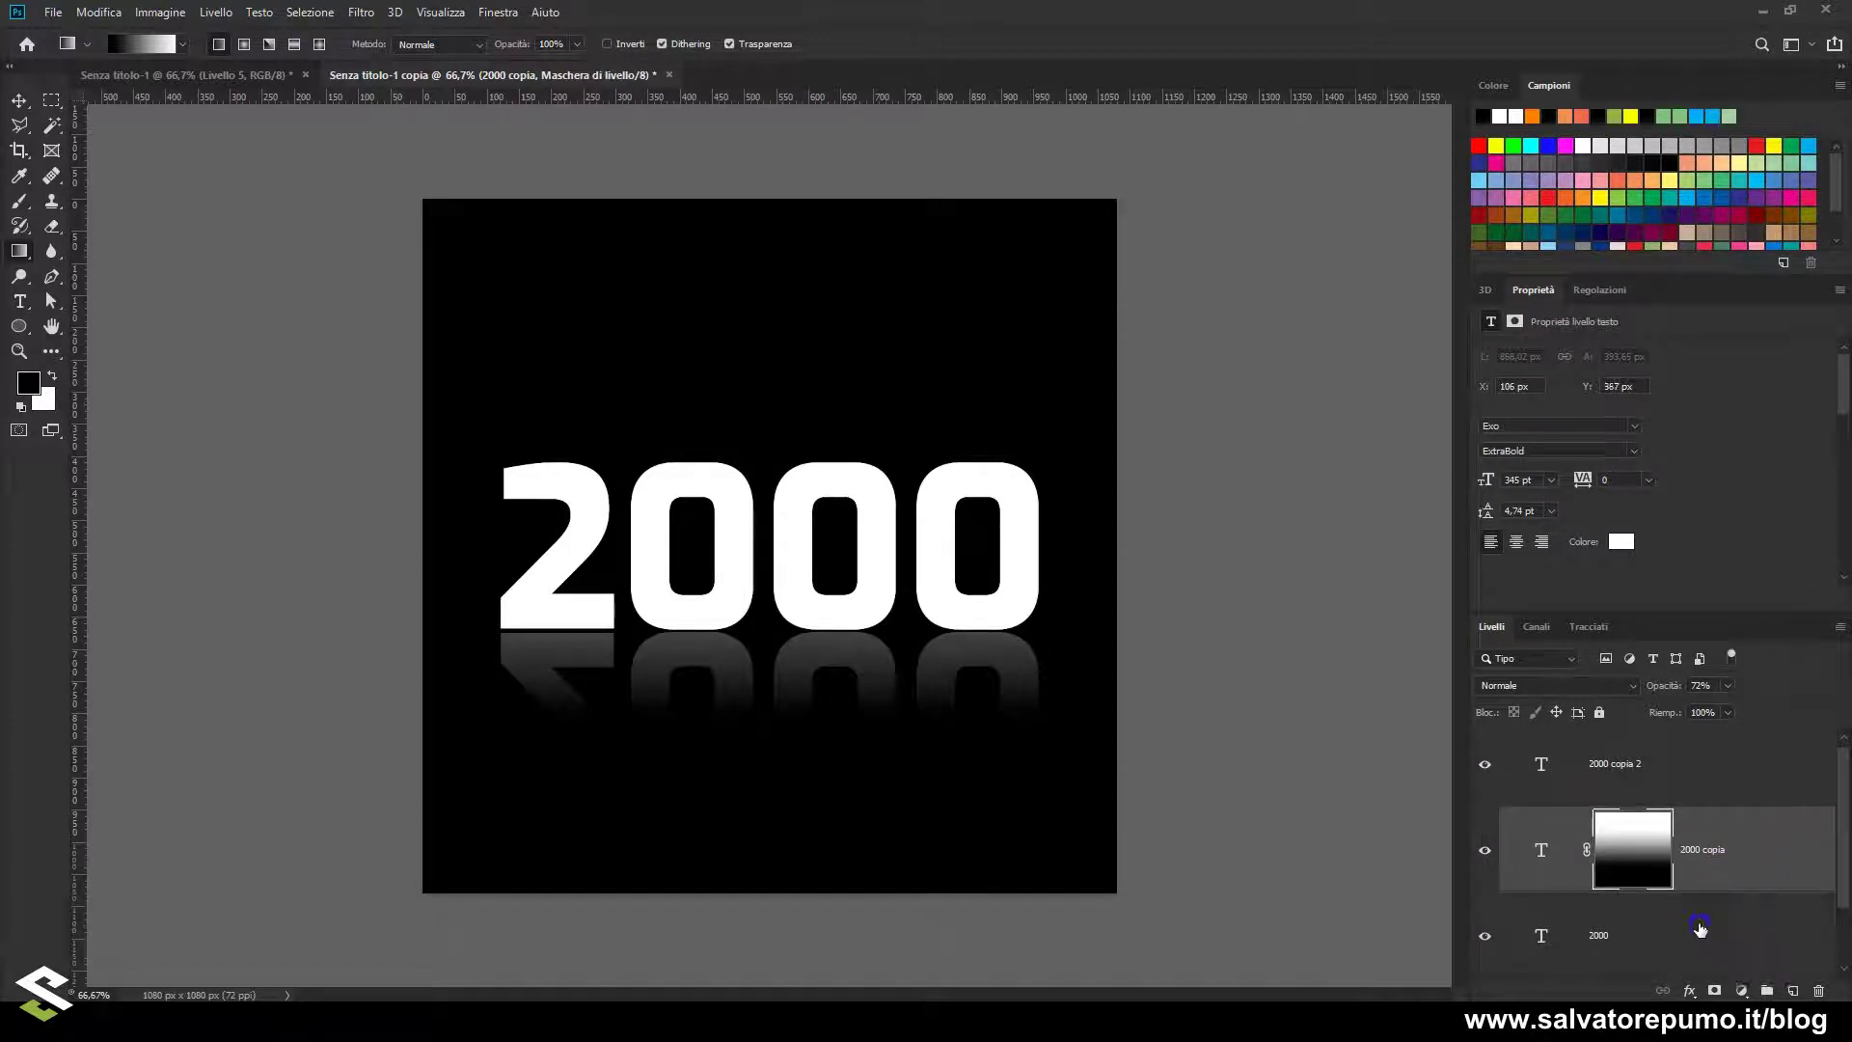
{"action": "left_click", "coordinate": [1722, 928]}
{"action": "left_click_drag", "start_coordinate": [1847, 849], "coordinate": [1844, 914]}
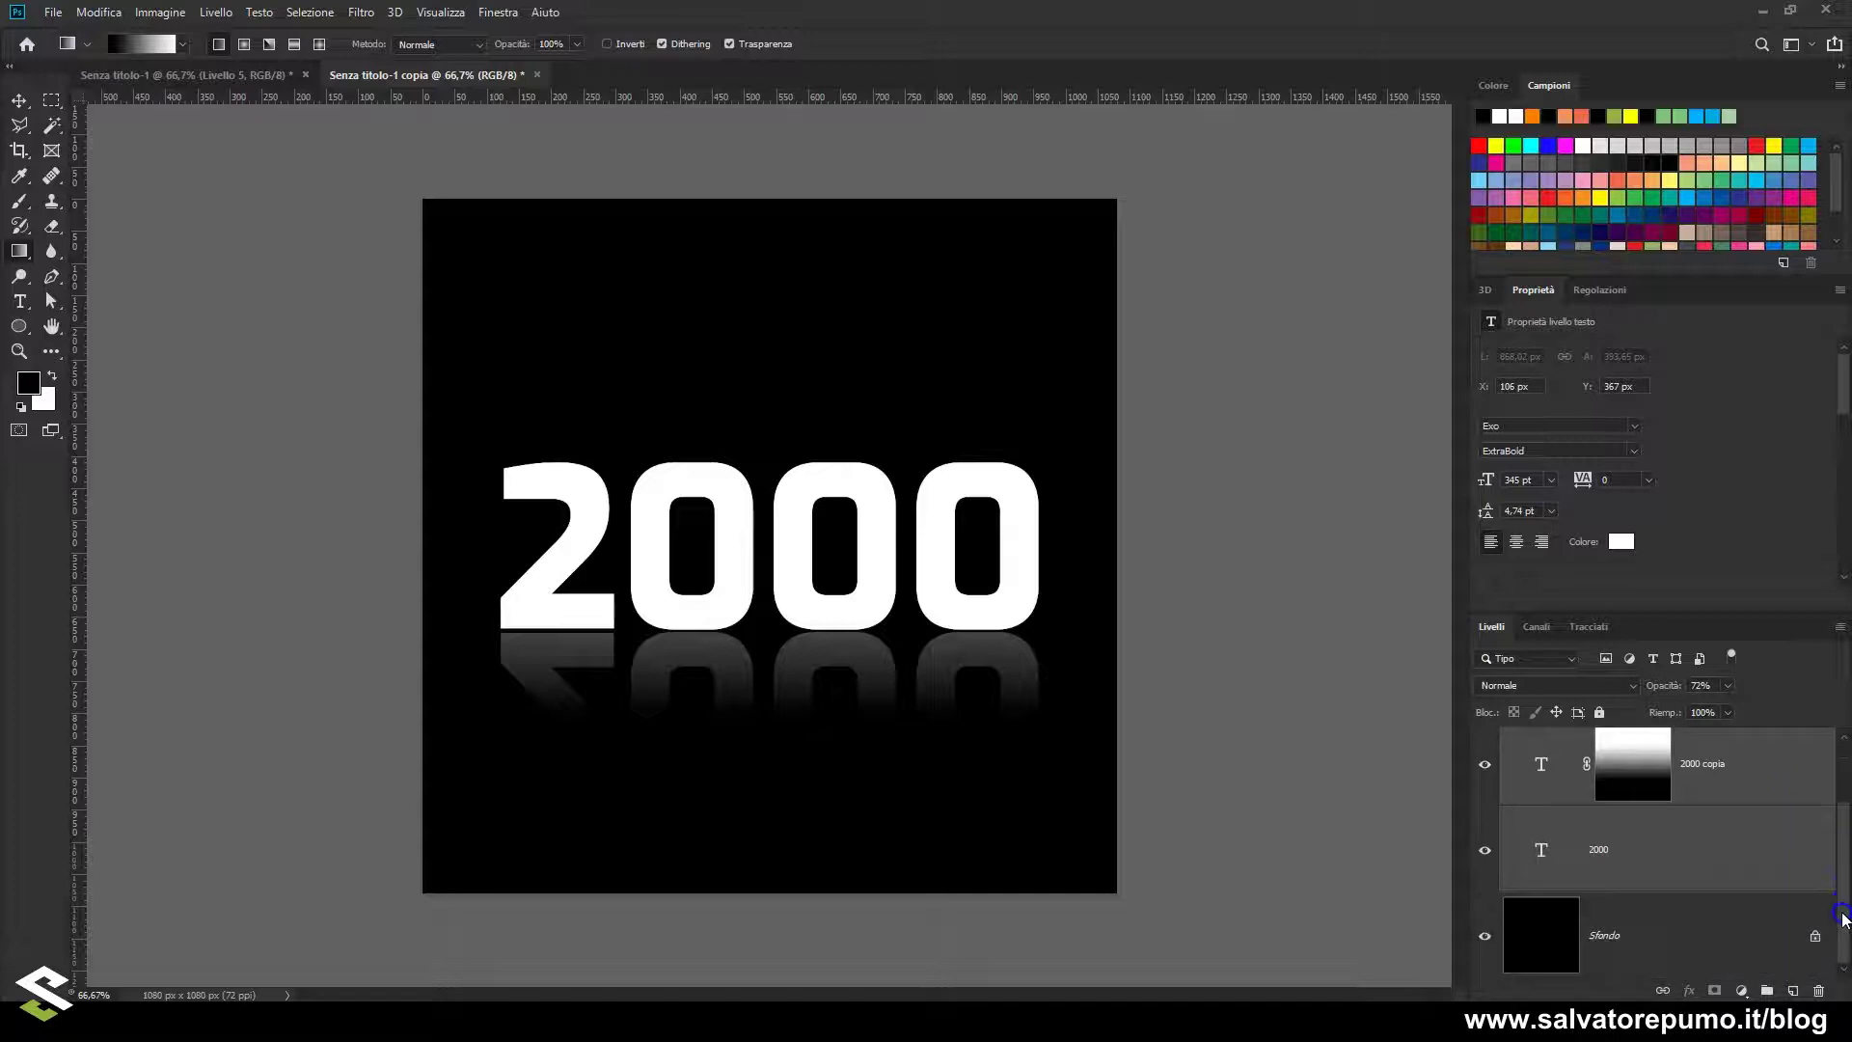
{"action": "scroll", "coordinate": [1843, 916], "scroll_direction": "up", "scroll_amount": 1}
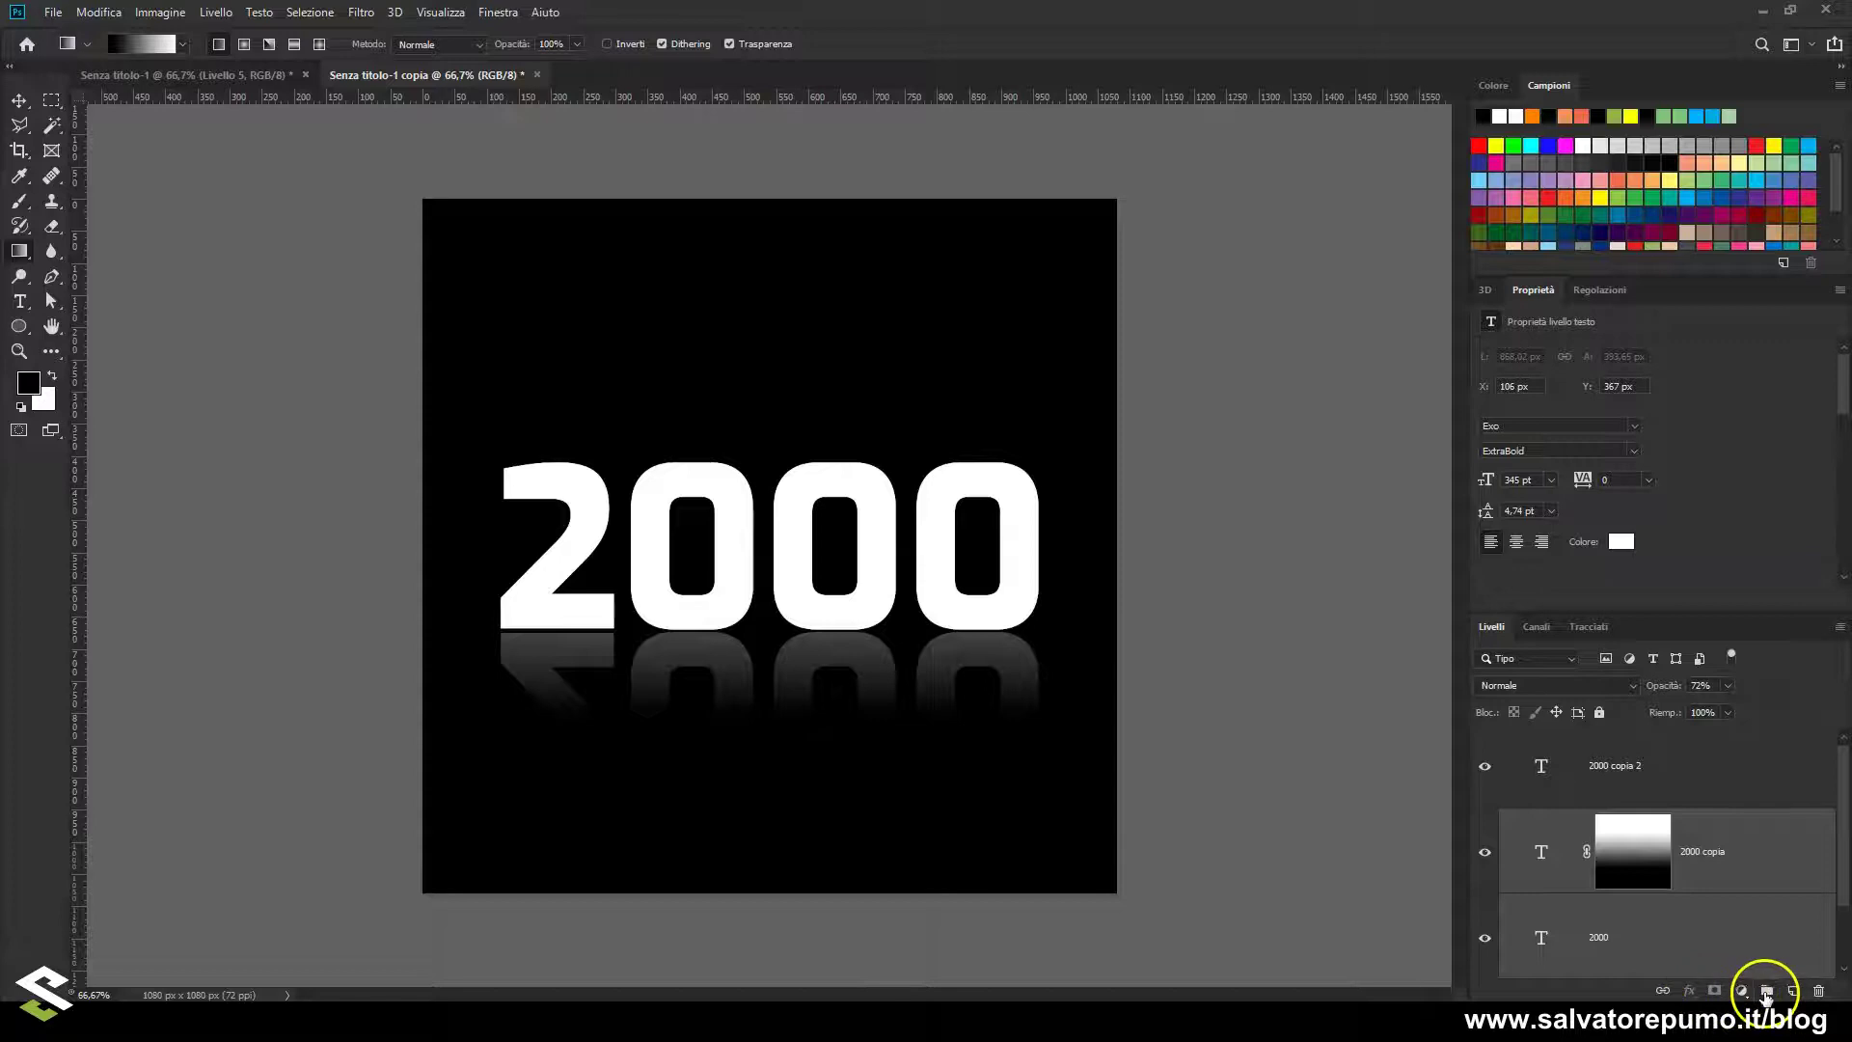
{"action": "left_click", "coordinate": [1766, 993]}
{"action": "double_click", "coordinate": [1555, 827]}
{"action": "type", "text": "effett"}
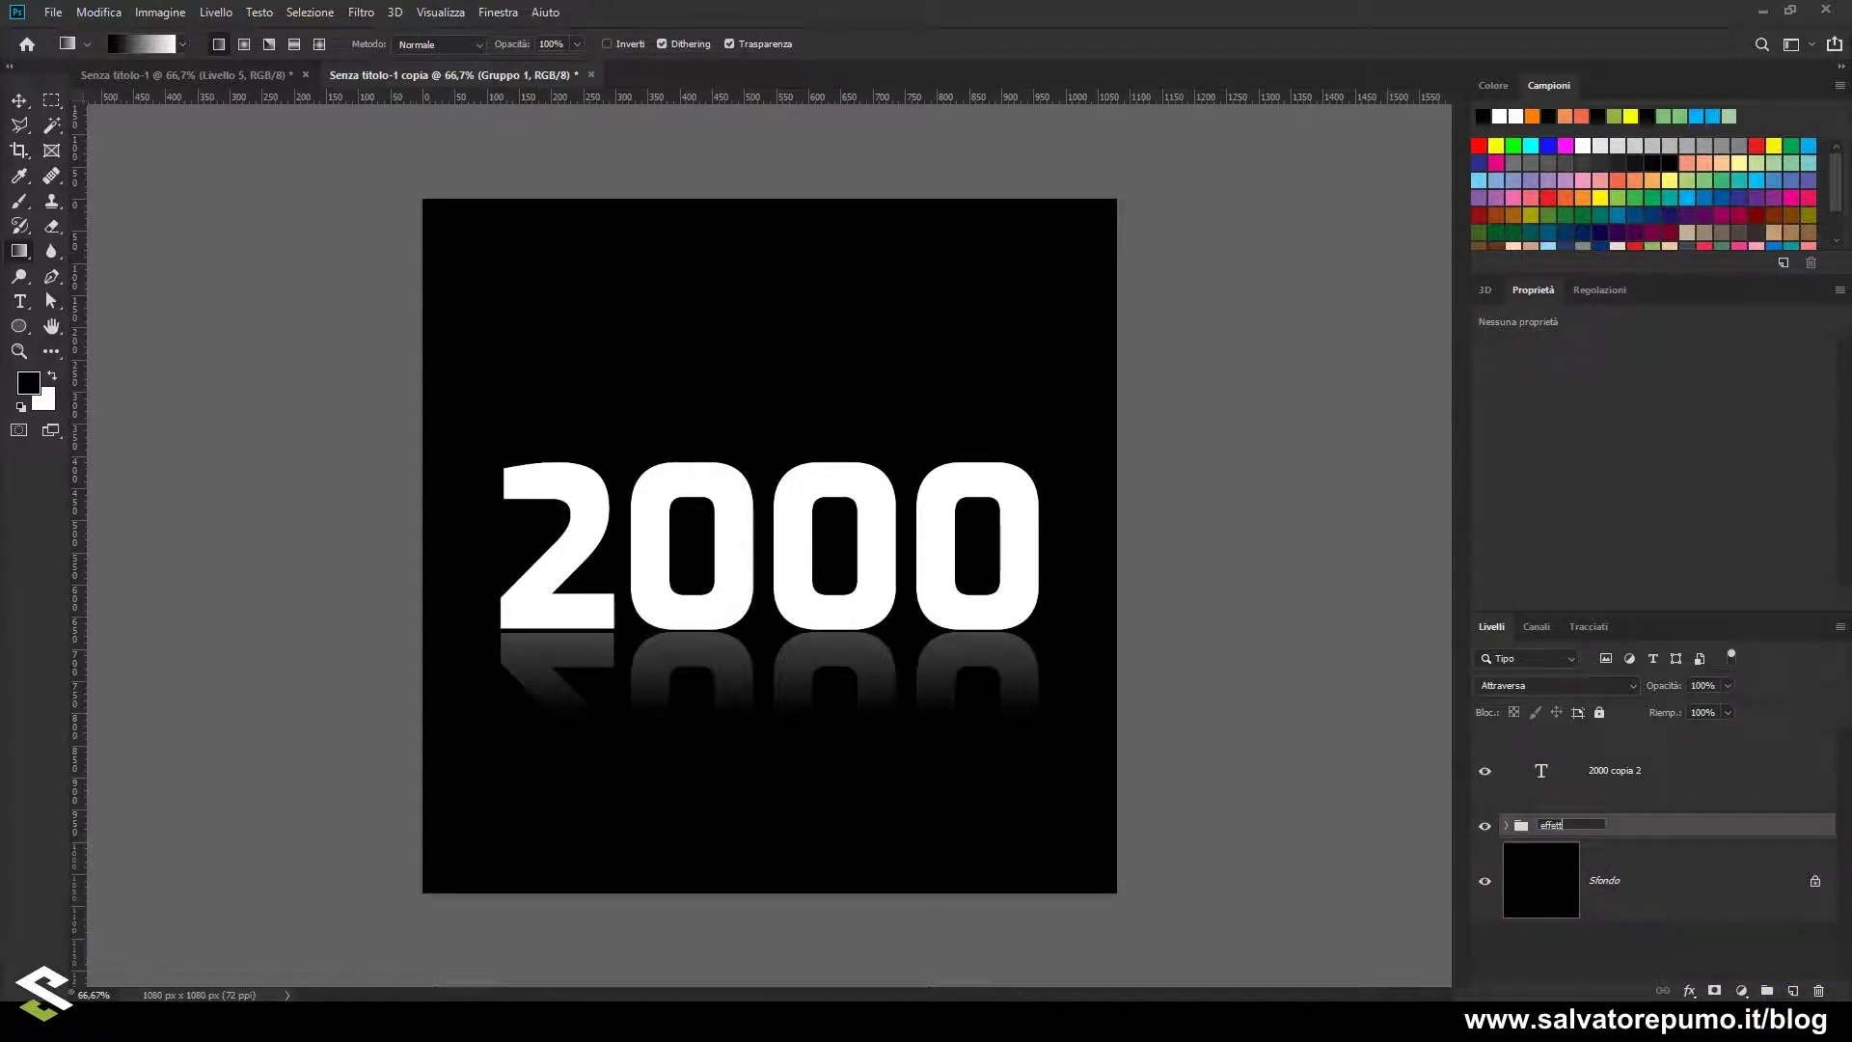
{"action": "type", "text": "o rifless"}
{"action": "key", "text": "Return"}
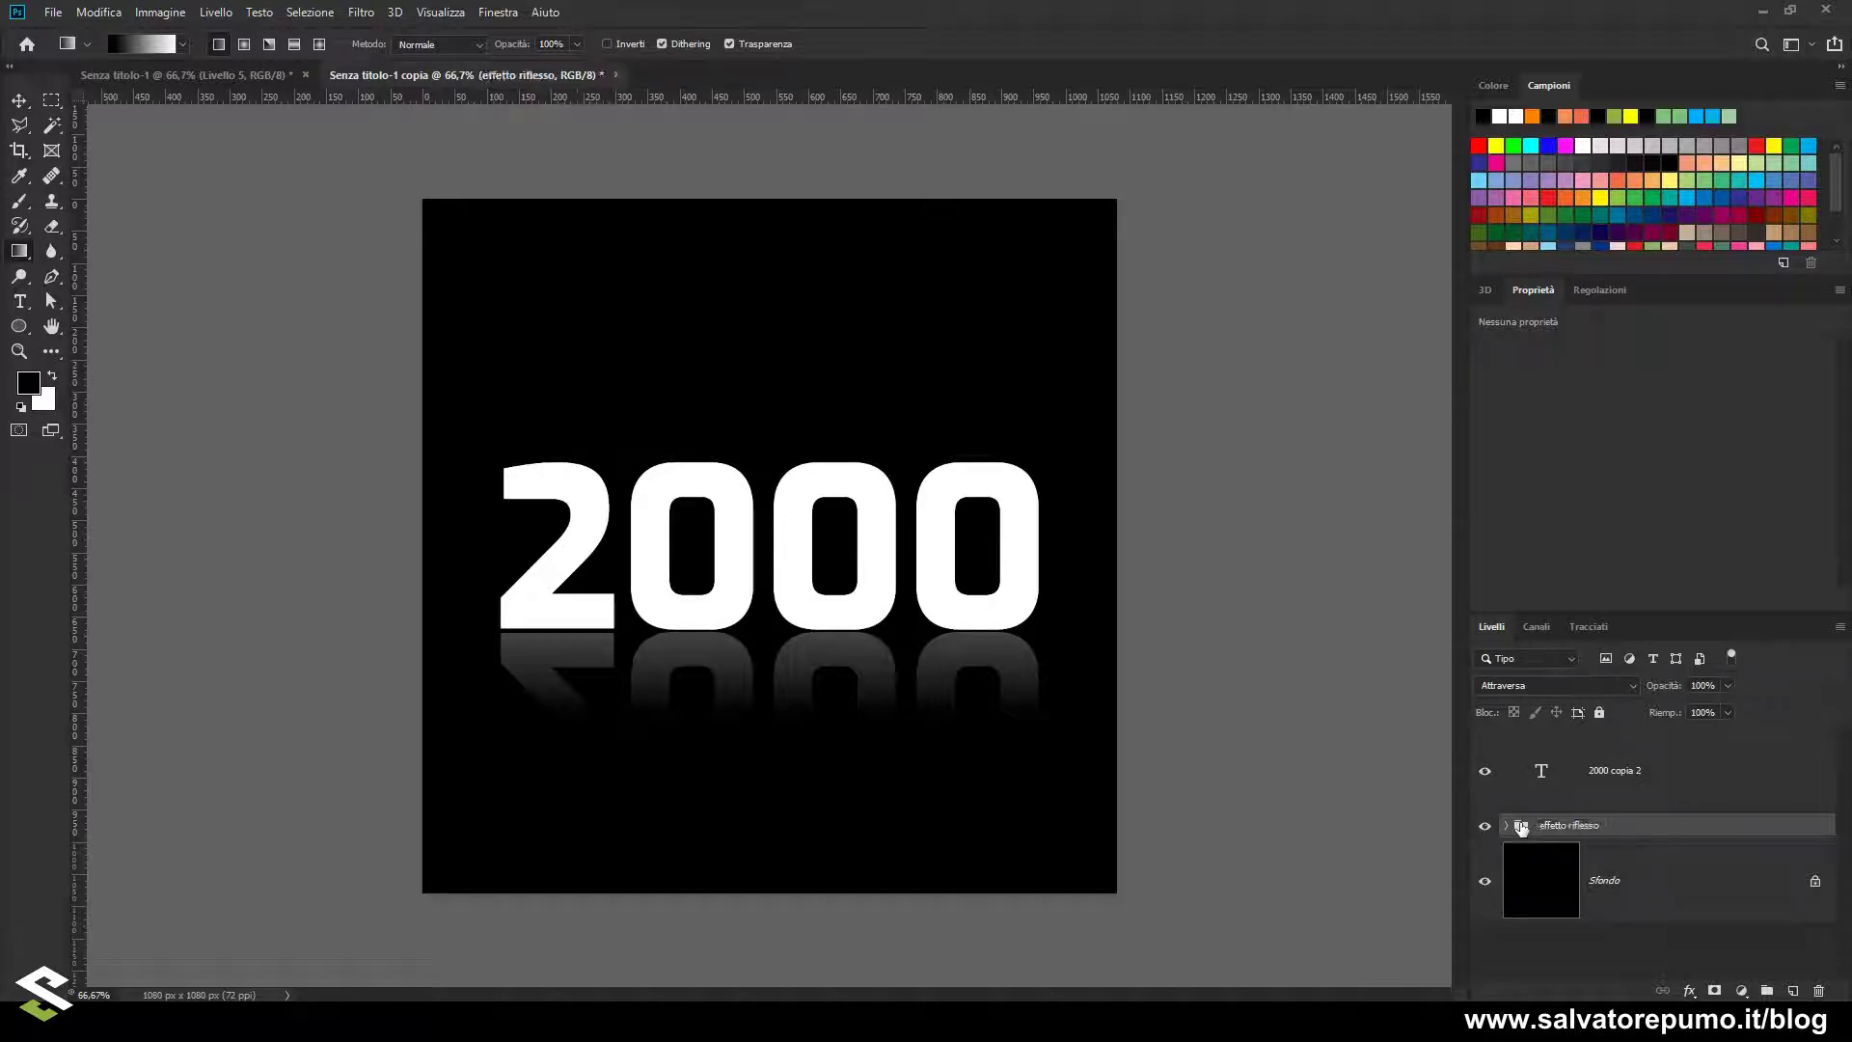
{"action": "left_click", "coordinate": [1585, 786]}
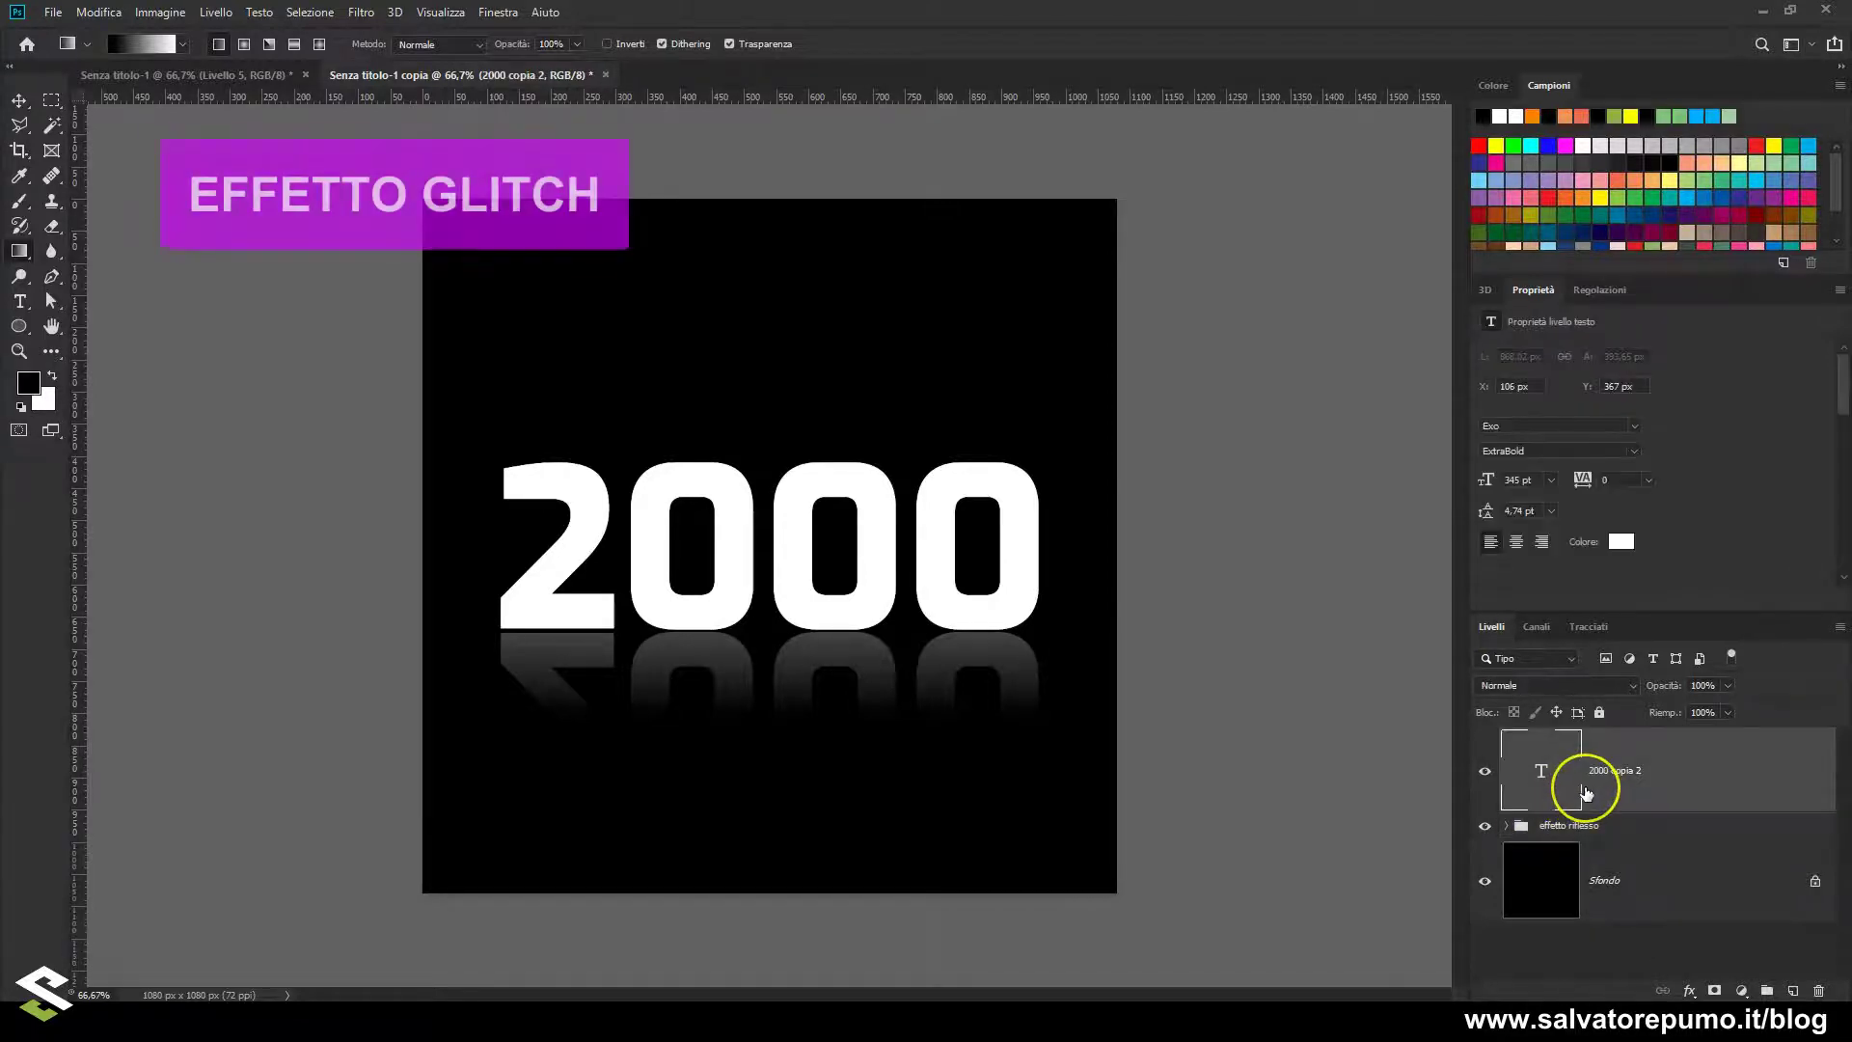
Hide the 'effetto riflesso' group and reselect the top '2000 copia 2' layer
{"action": "left_click_drag", "start_coordinate": [1585, 793], "coordinate": [1552, 805]}
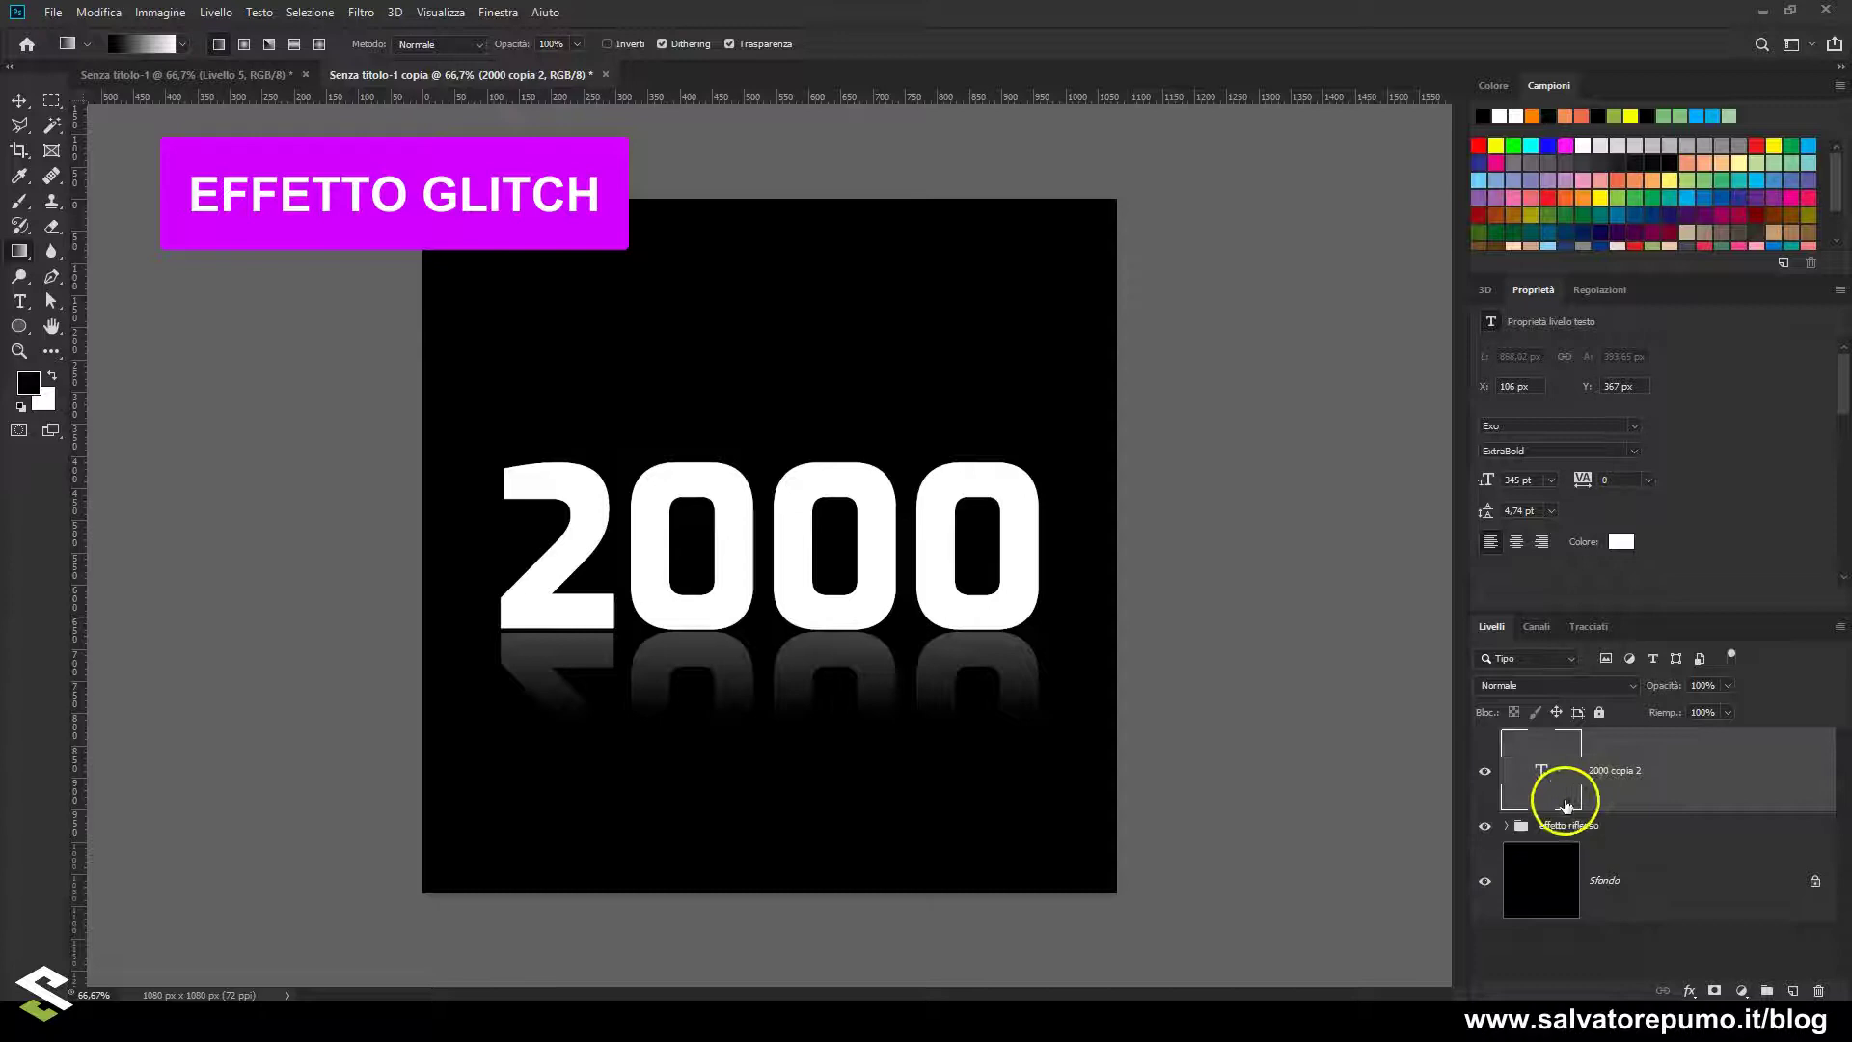
{"action": "left_click", "coordinate": [1485, 827]}
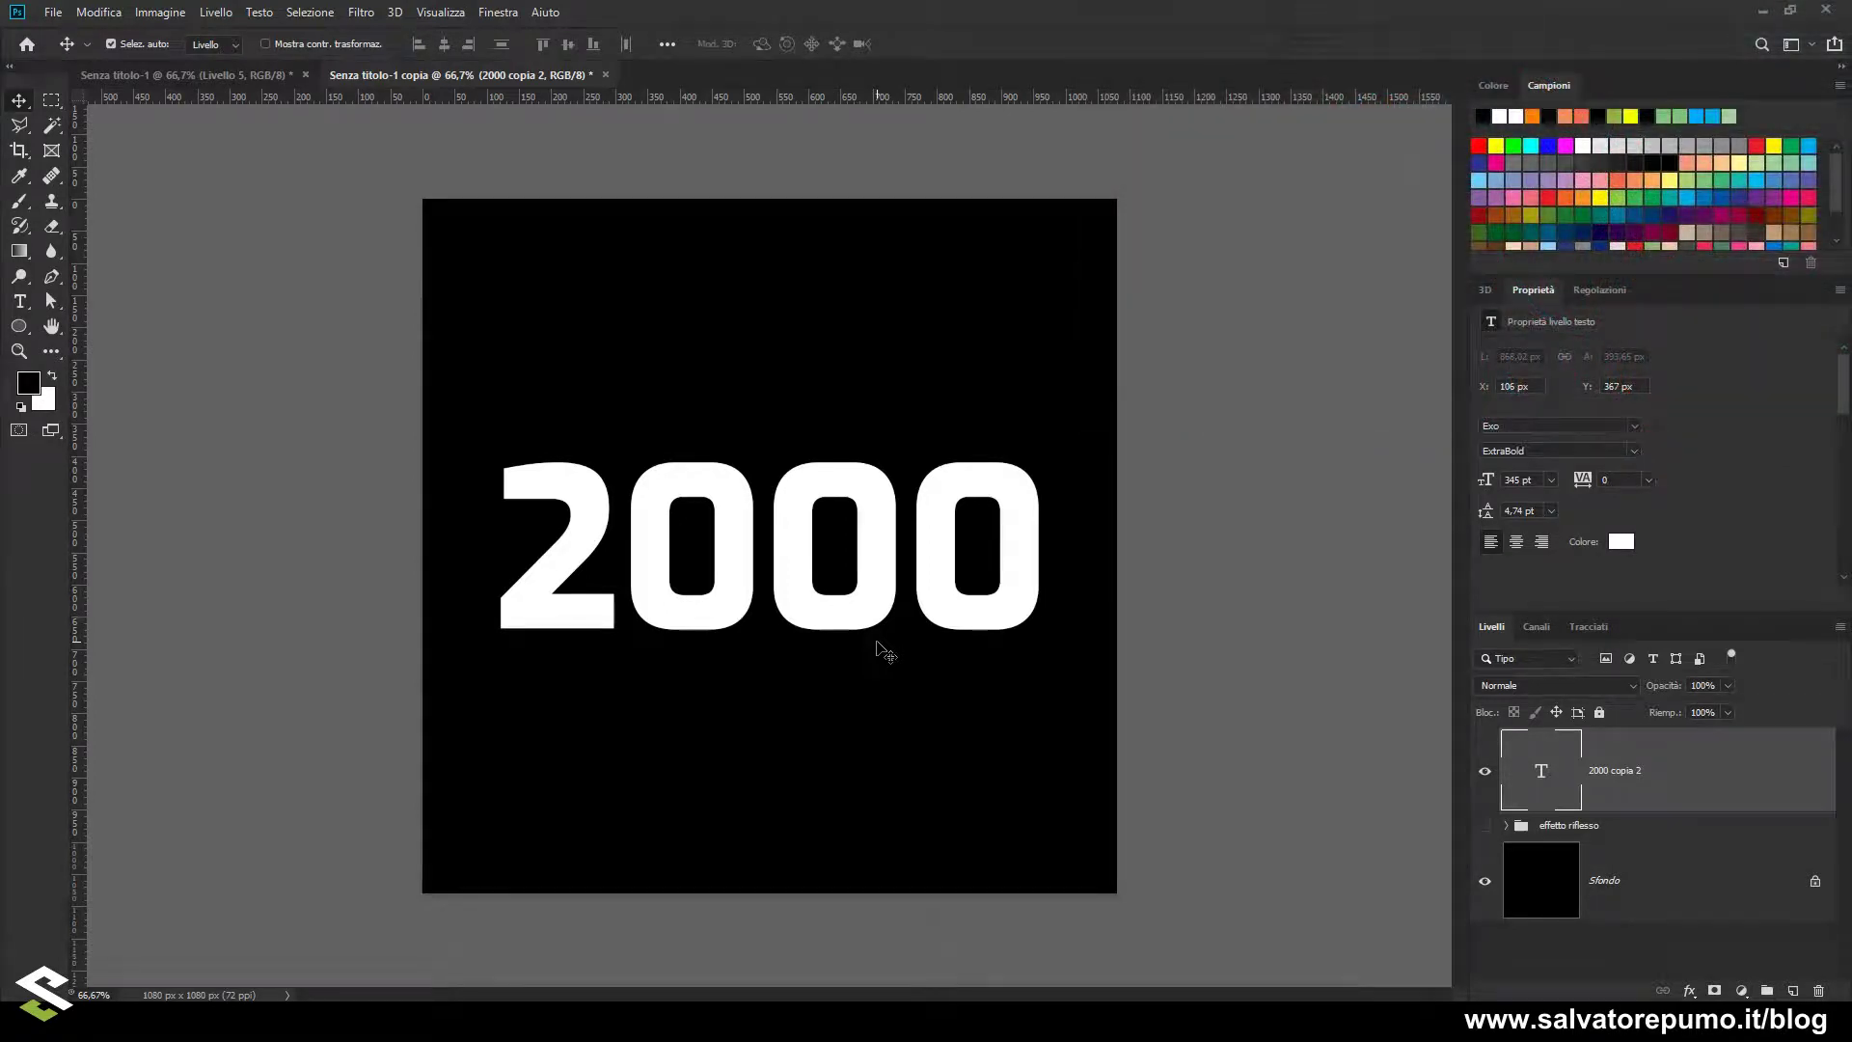
{"action": "left_click", "coordinate": [904, 649]}
{"action": "left_click", "coordinate": [990, 669]}
{"action": "left_click", "coordinate": [1671, 779]}
{"action": "left_click", "coordinate": [1686, 902]}
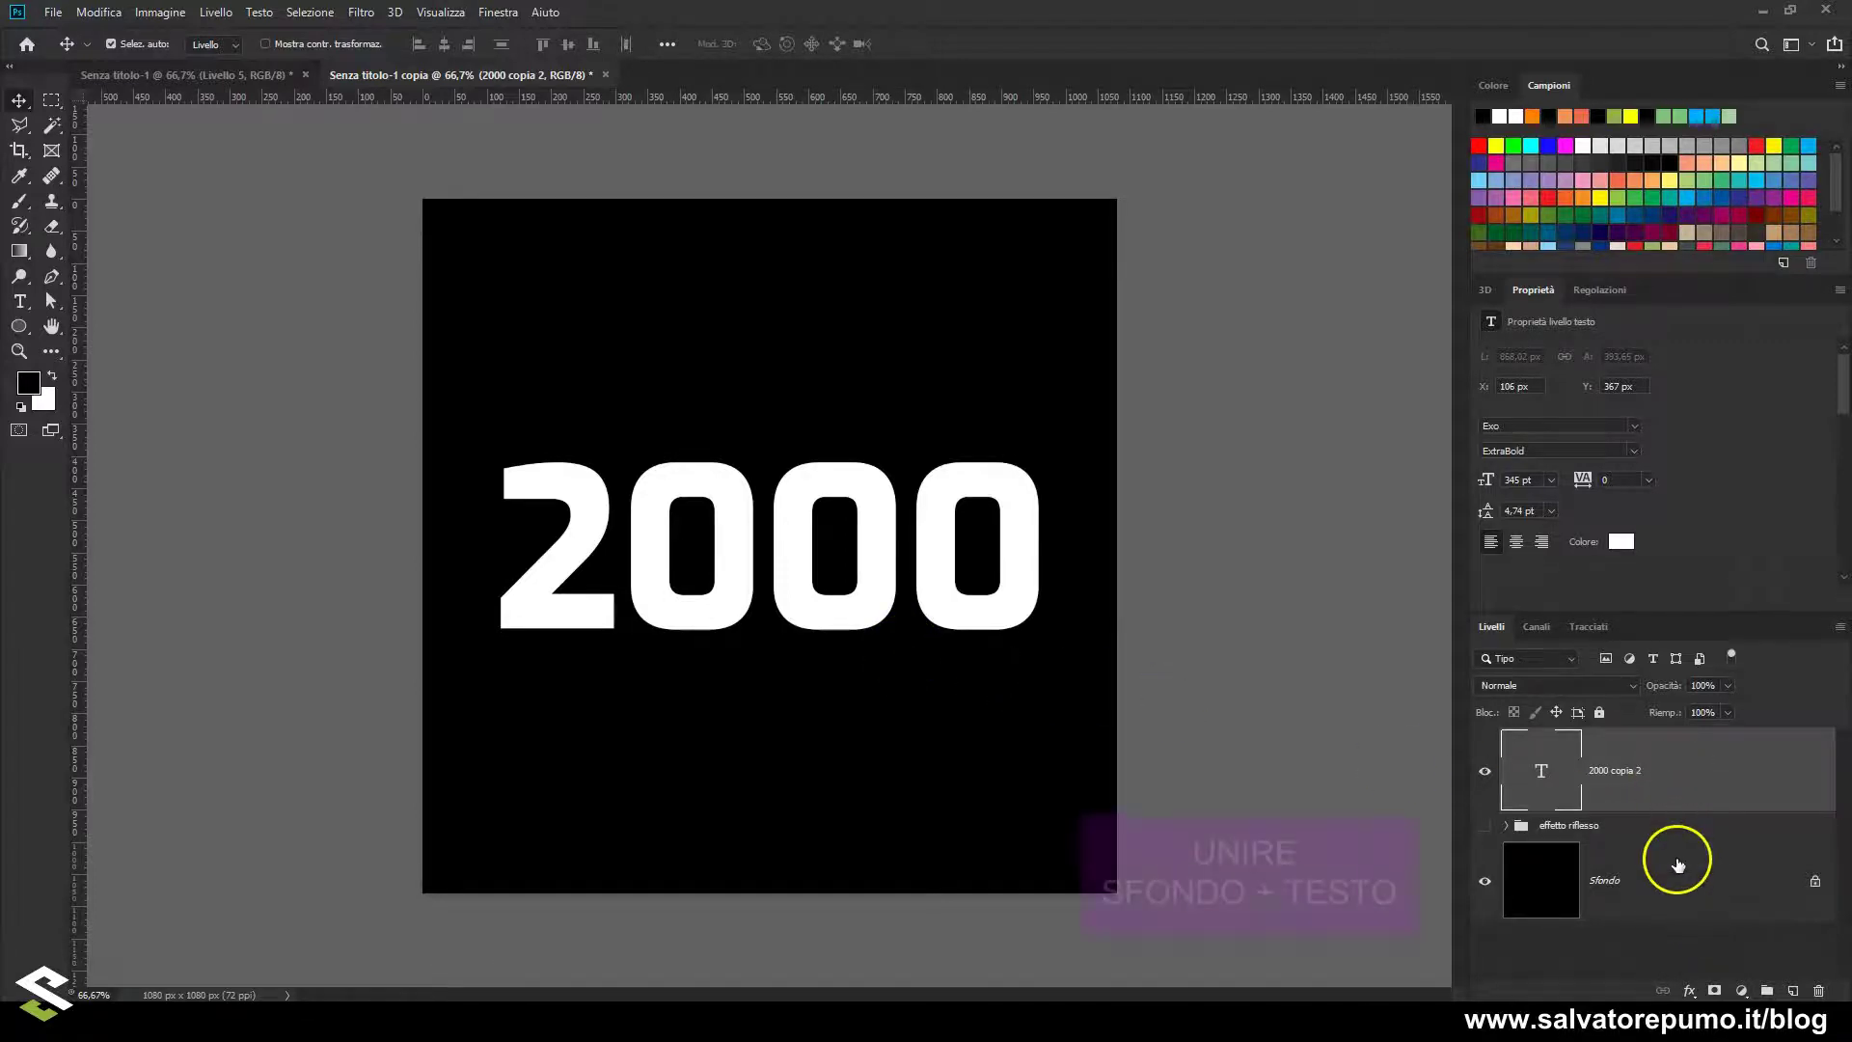
{"action": "left_click", "coordinate": [1664, 774]}
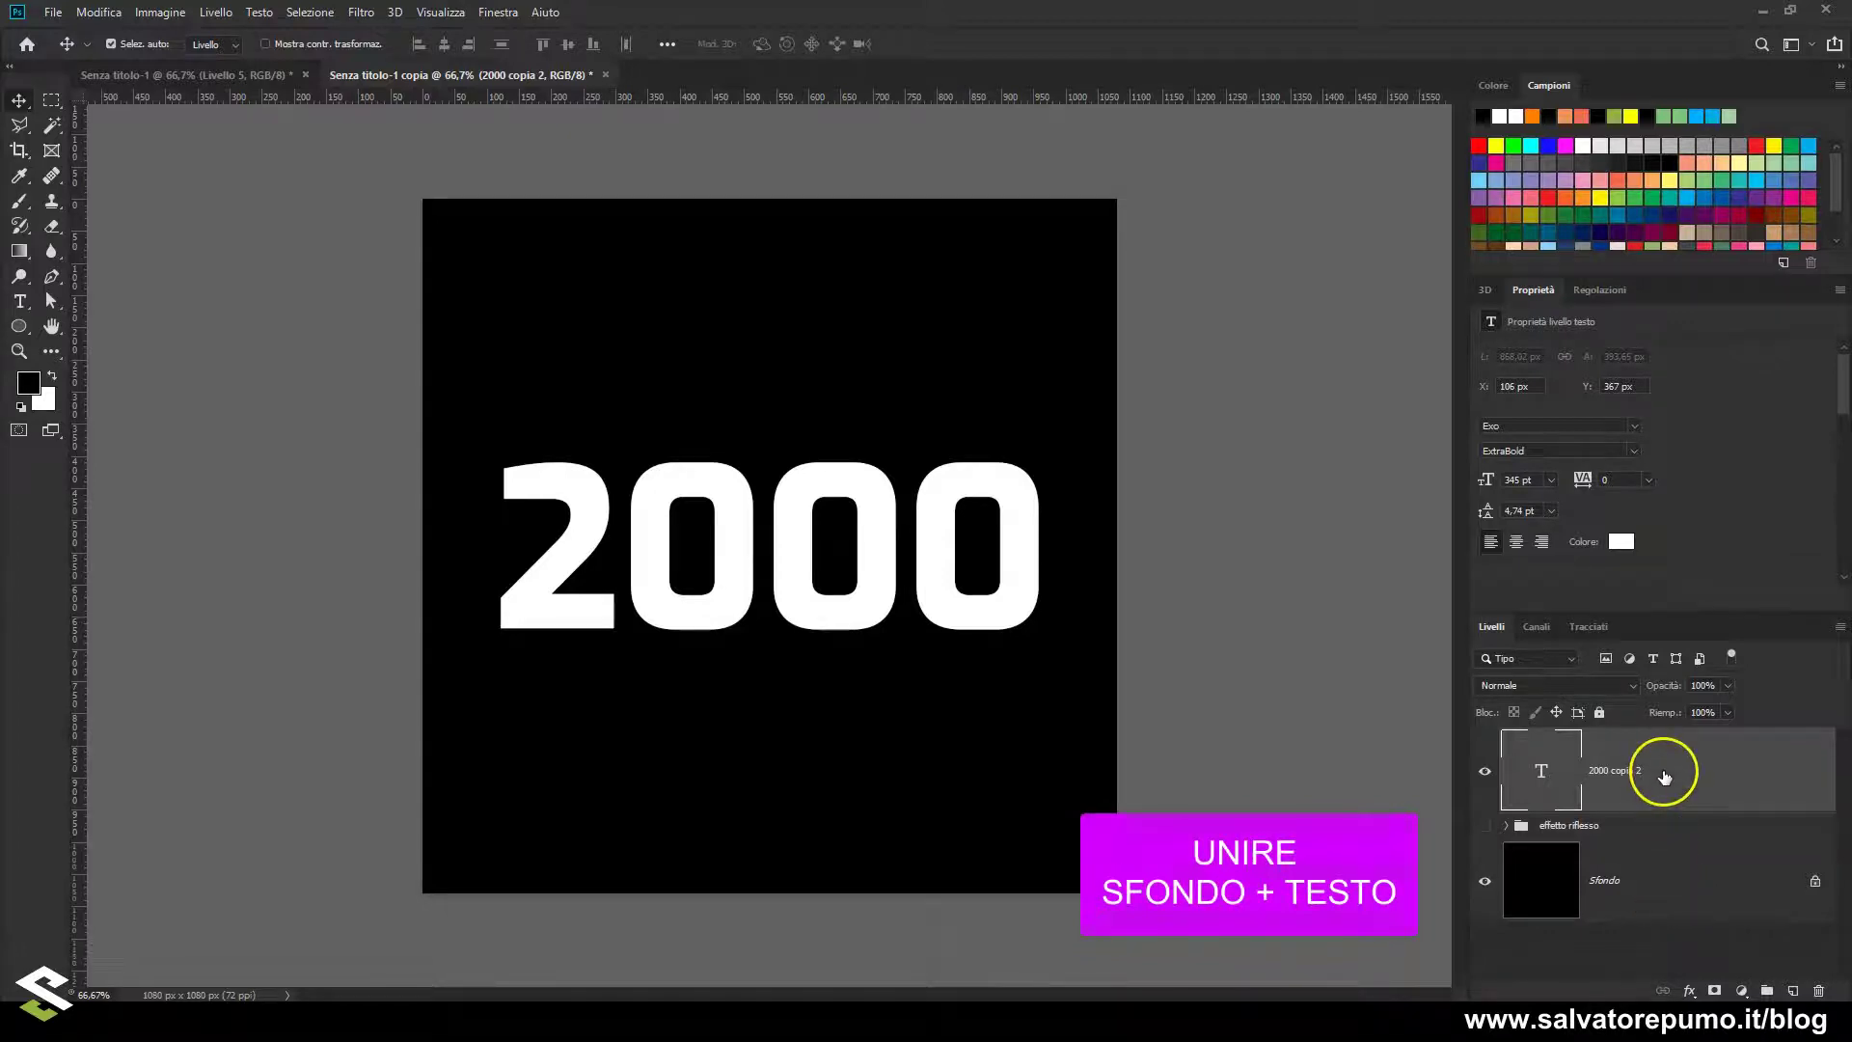
{"action": "left_click_drag", "start_coordinate": [1652, 779], "coordinate": [1579, 835]}
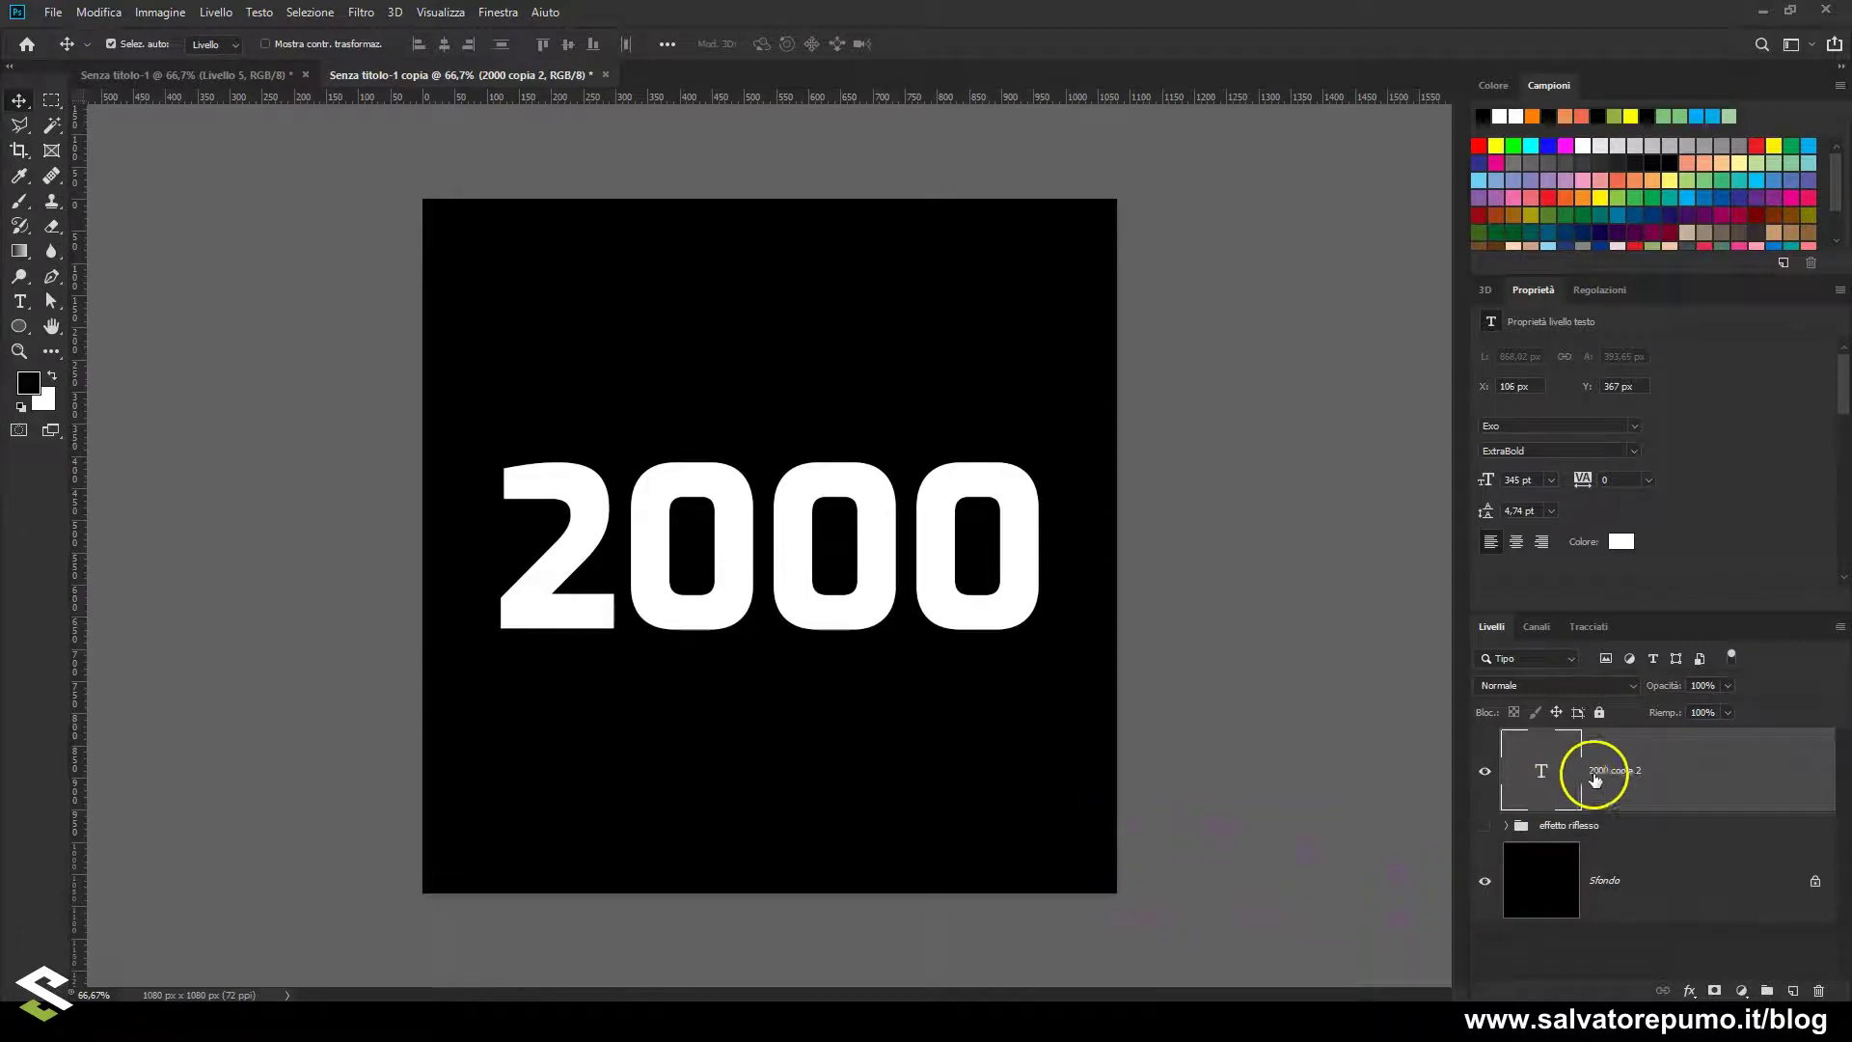
{"action": "mouse_move", "coordinate": [1579, 835]}
{"action": "left_mouse_down"}
{"action": "mouse_move", "coordinate": [1632, 789]}
{"action": "mouse_move", "coordinate": [1670, 790]}
{"action": "left_mouse_up"}
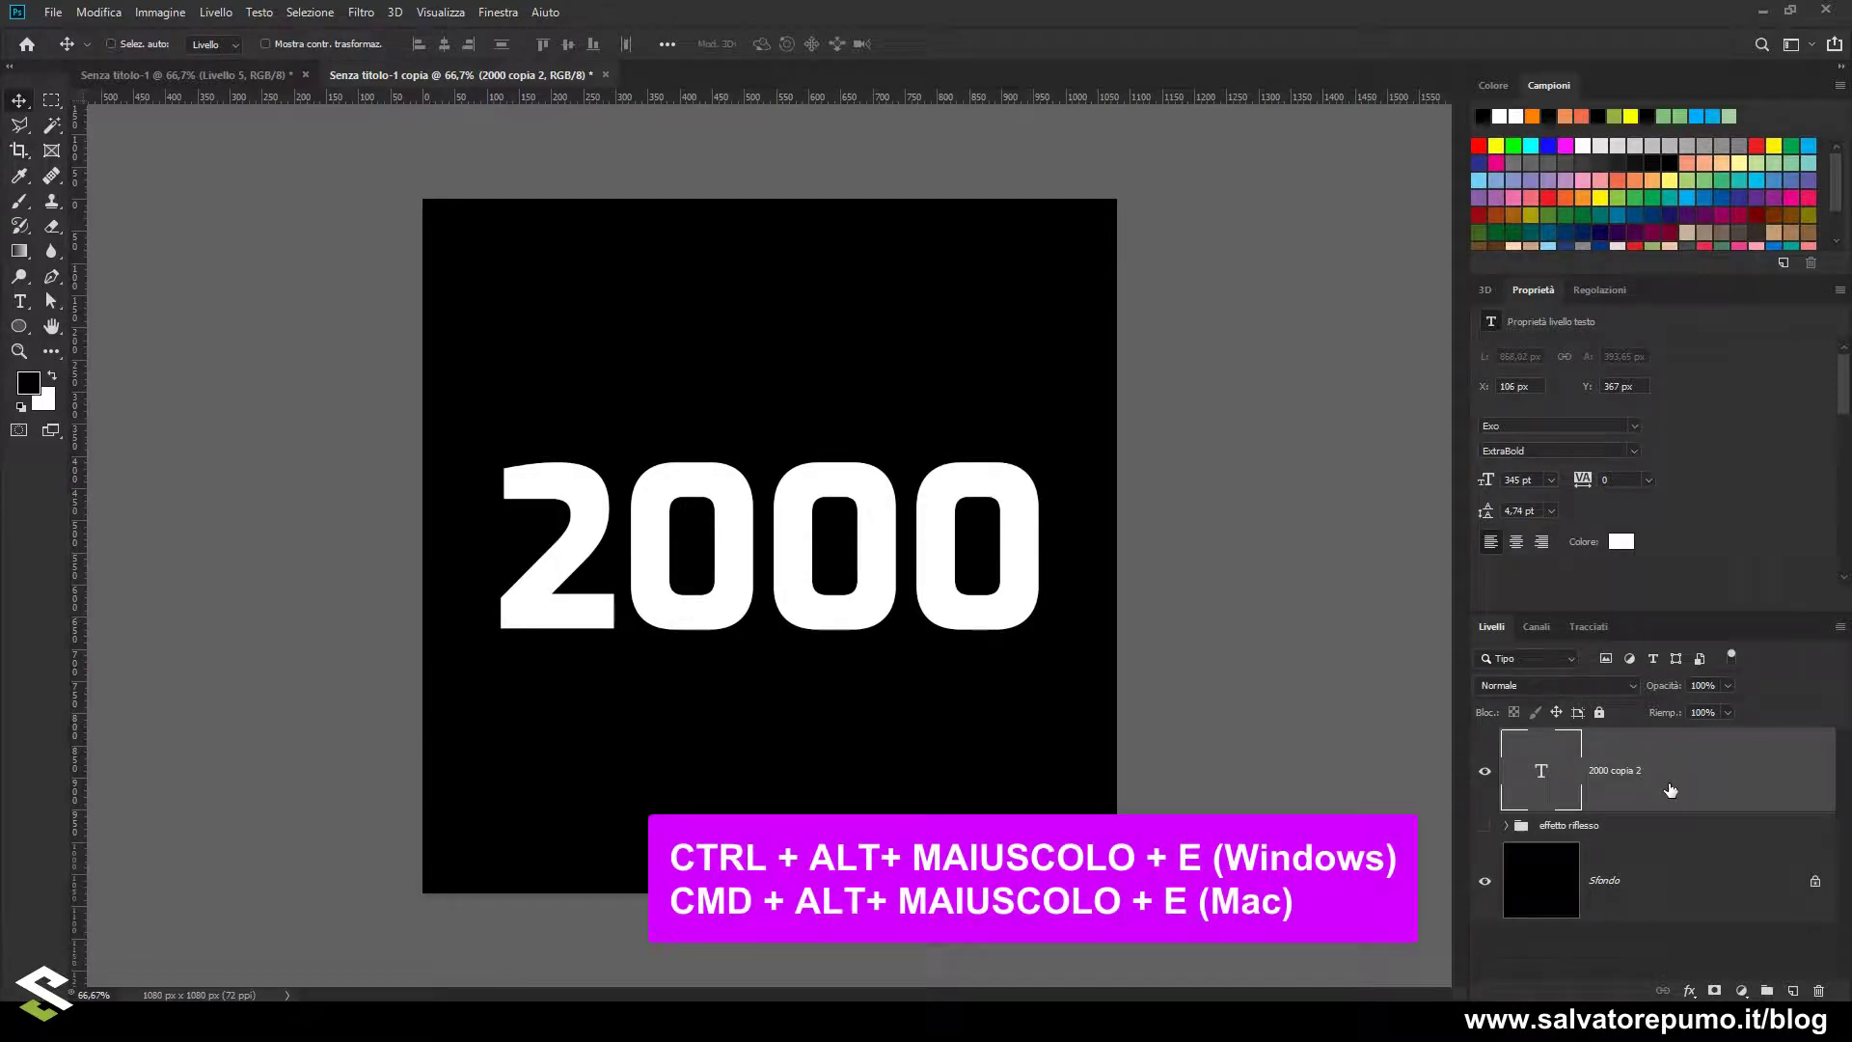
Stamp visible layers into 'Livello 1' and uncheck the R channel in its Blending Options
{"action": "key", "text": "ctrl+alt+shift+e"}
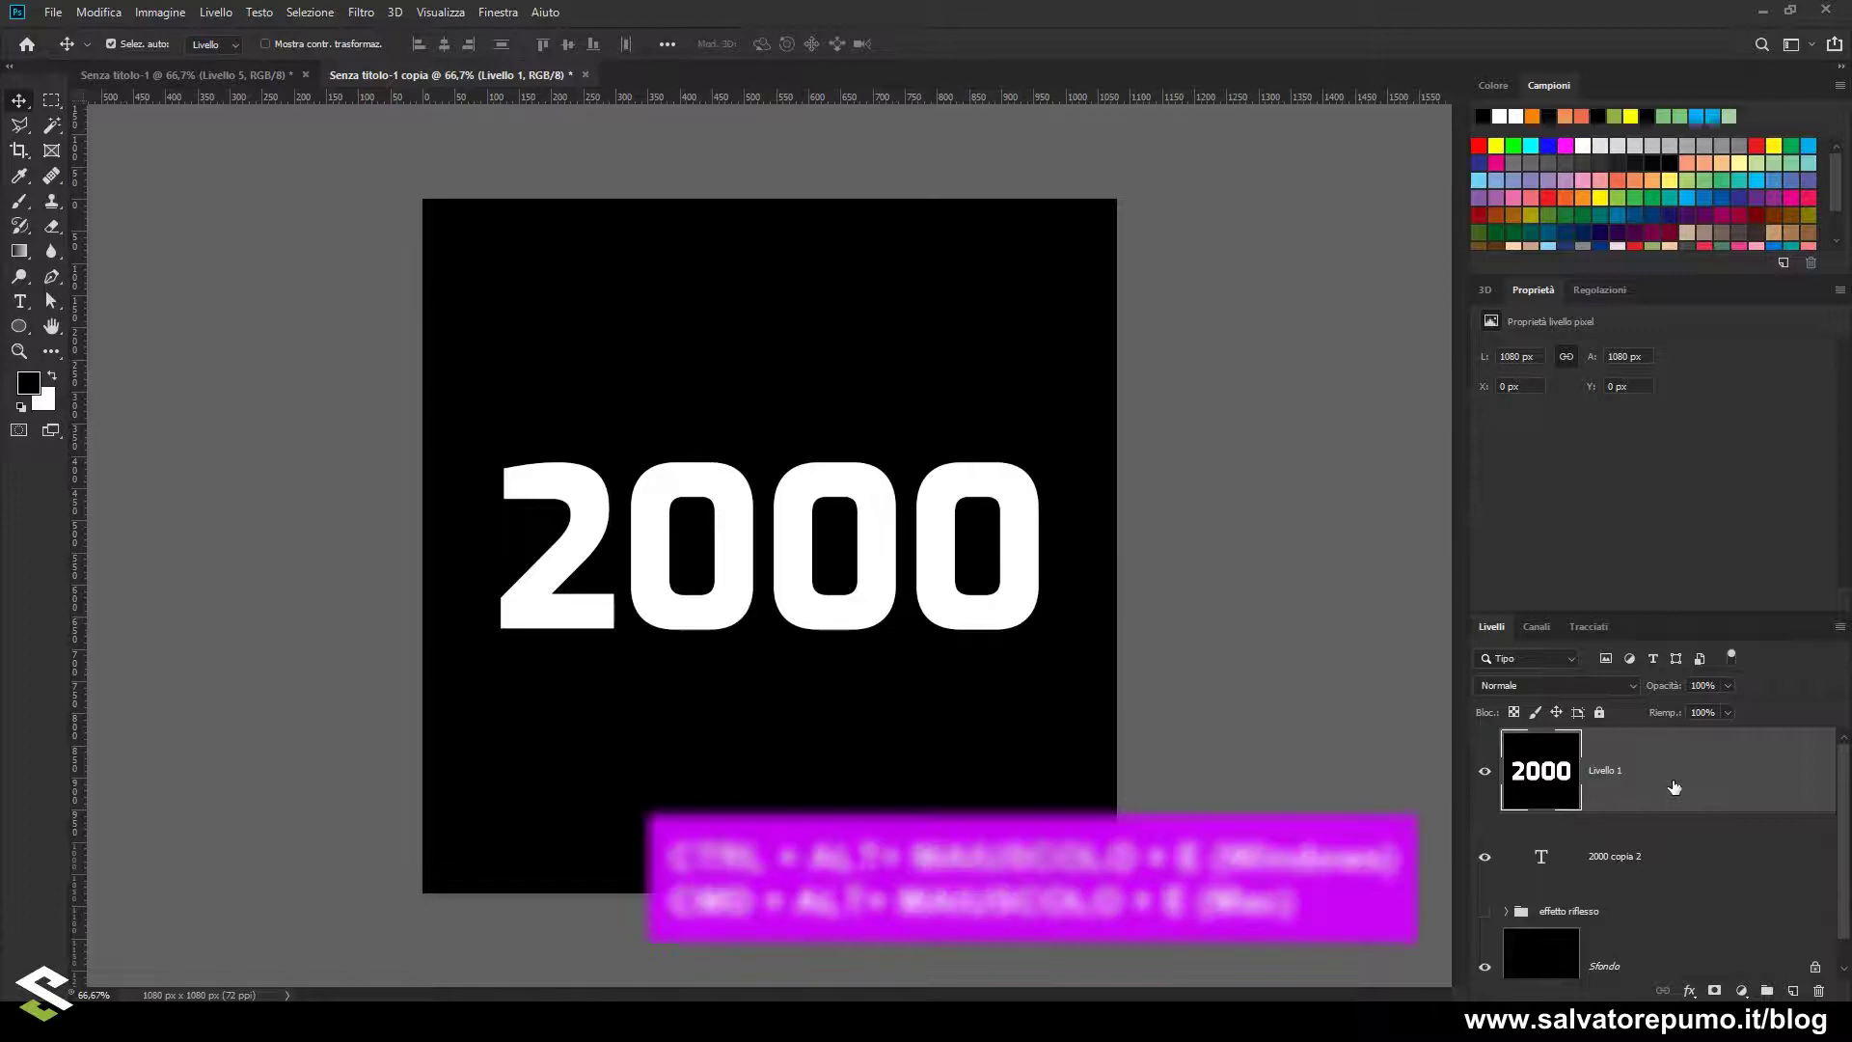
{"action": "double_click", "coordinate": [1686, 772]}
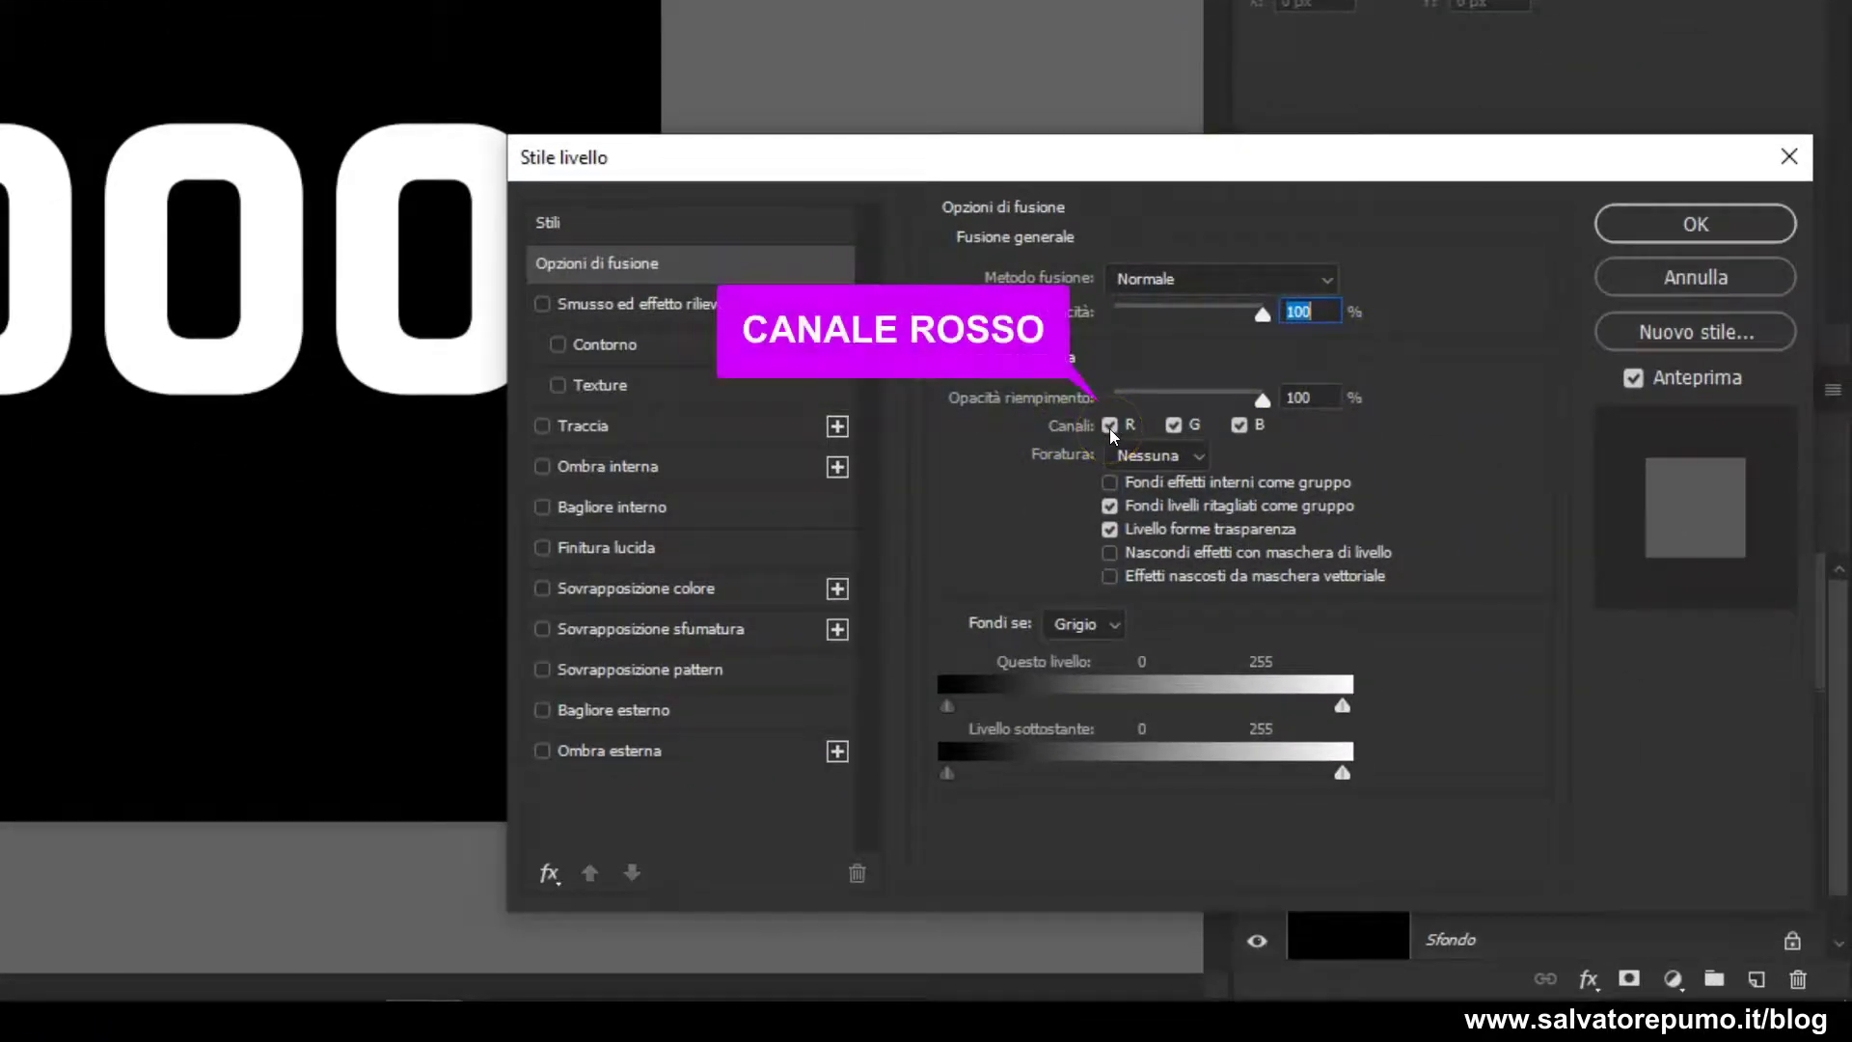
{"action": "left_click", "coordinate": [1110, 429]}
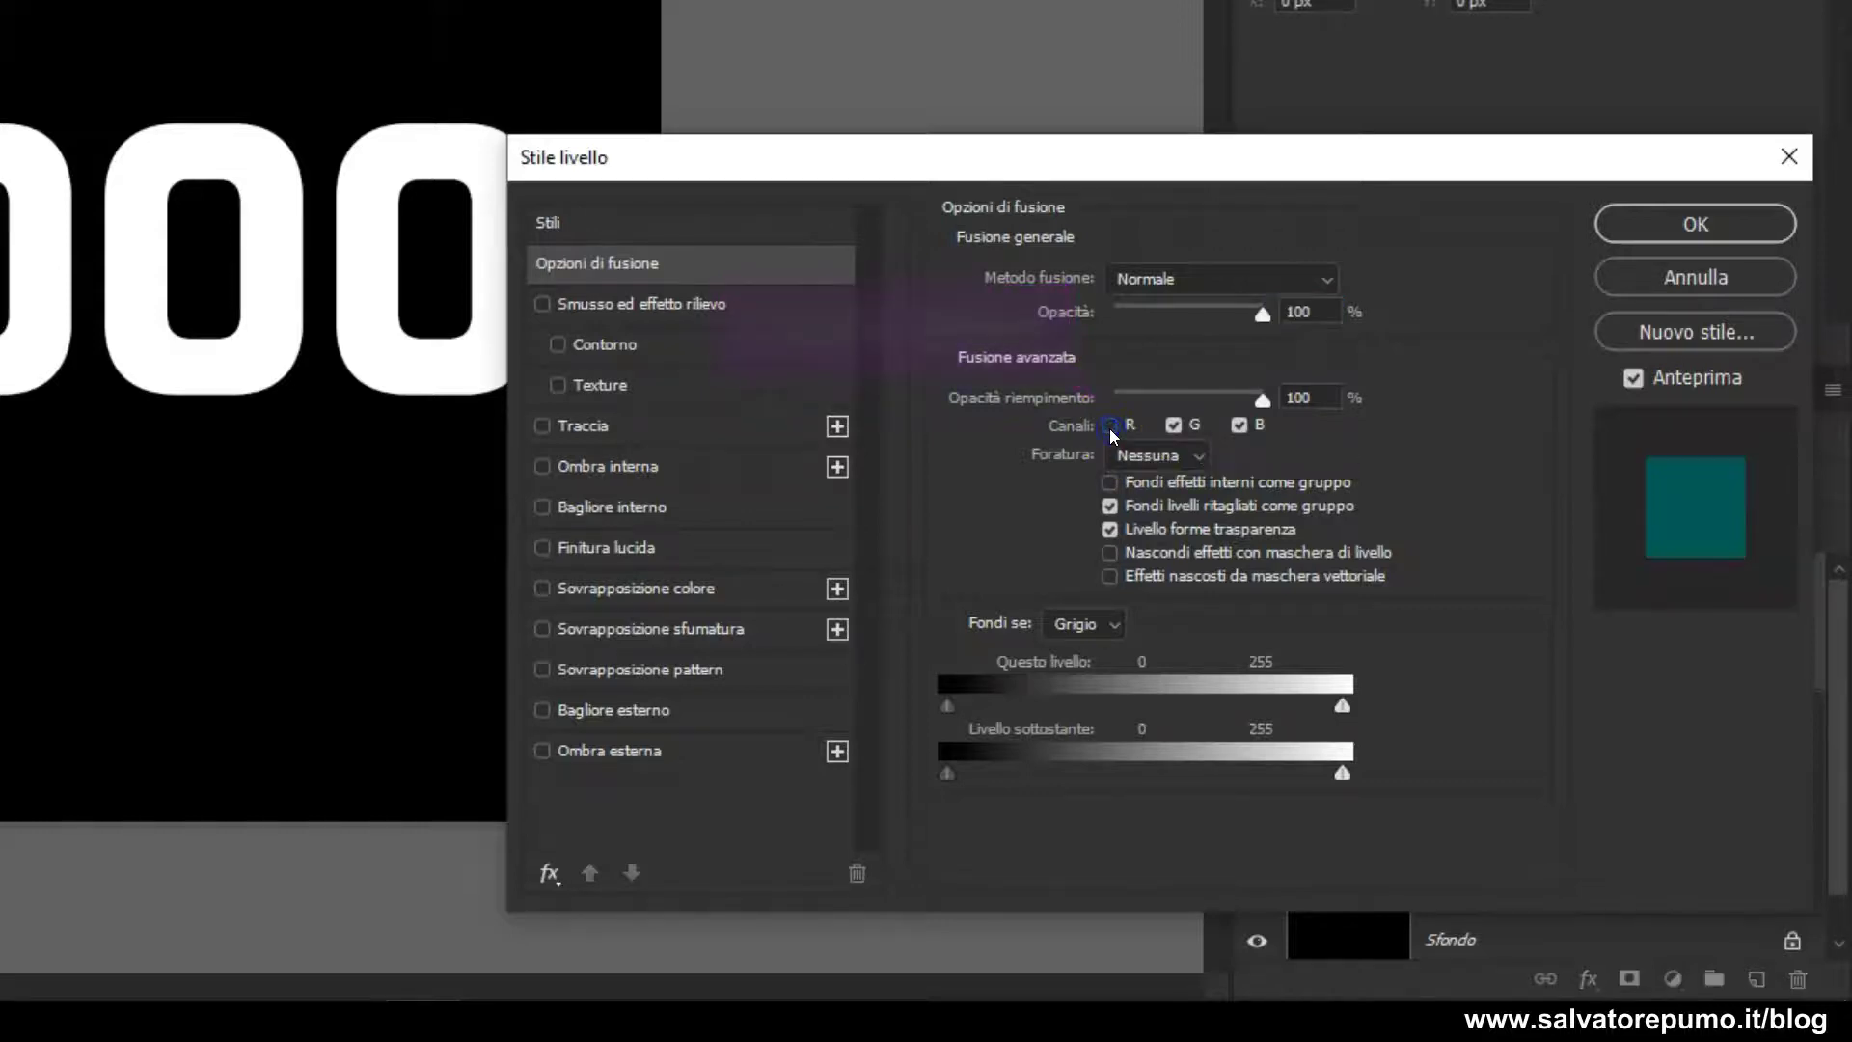
{"action": "left_click", "coordinate": [1678, 226]}
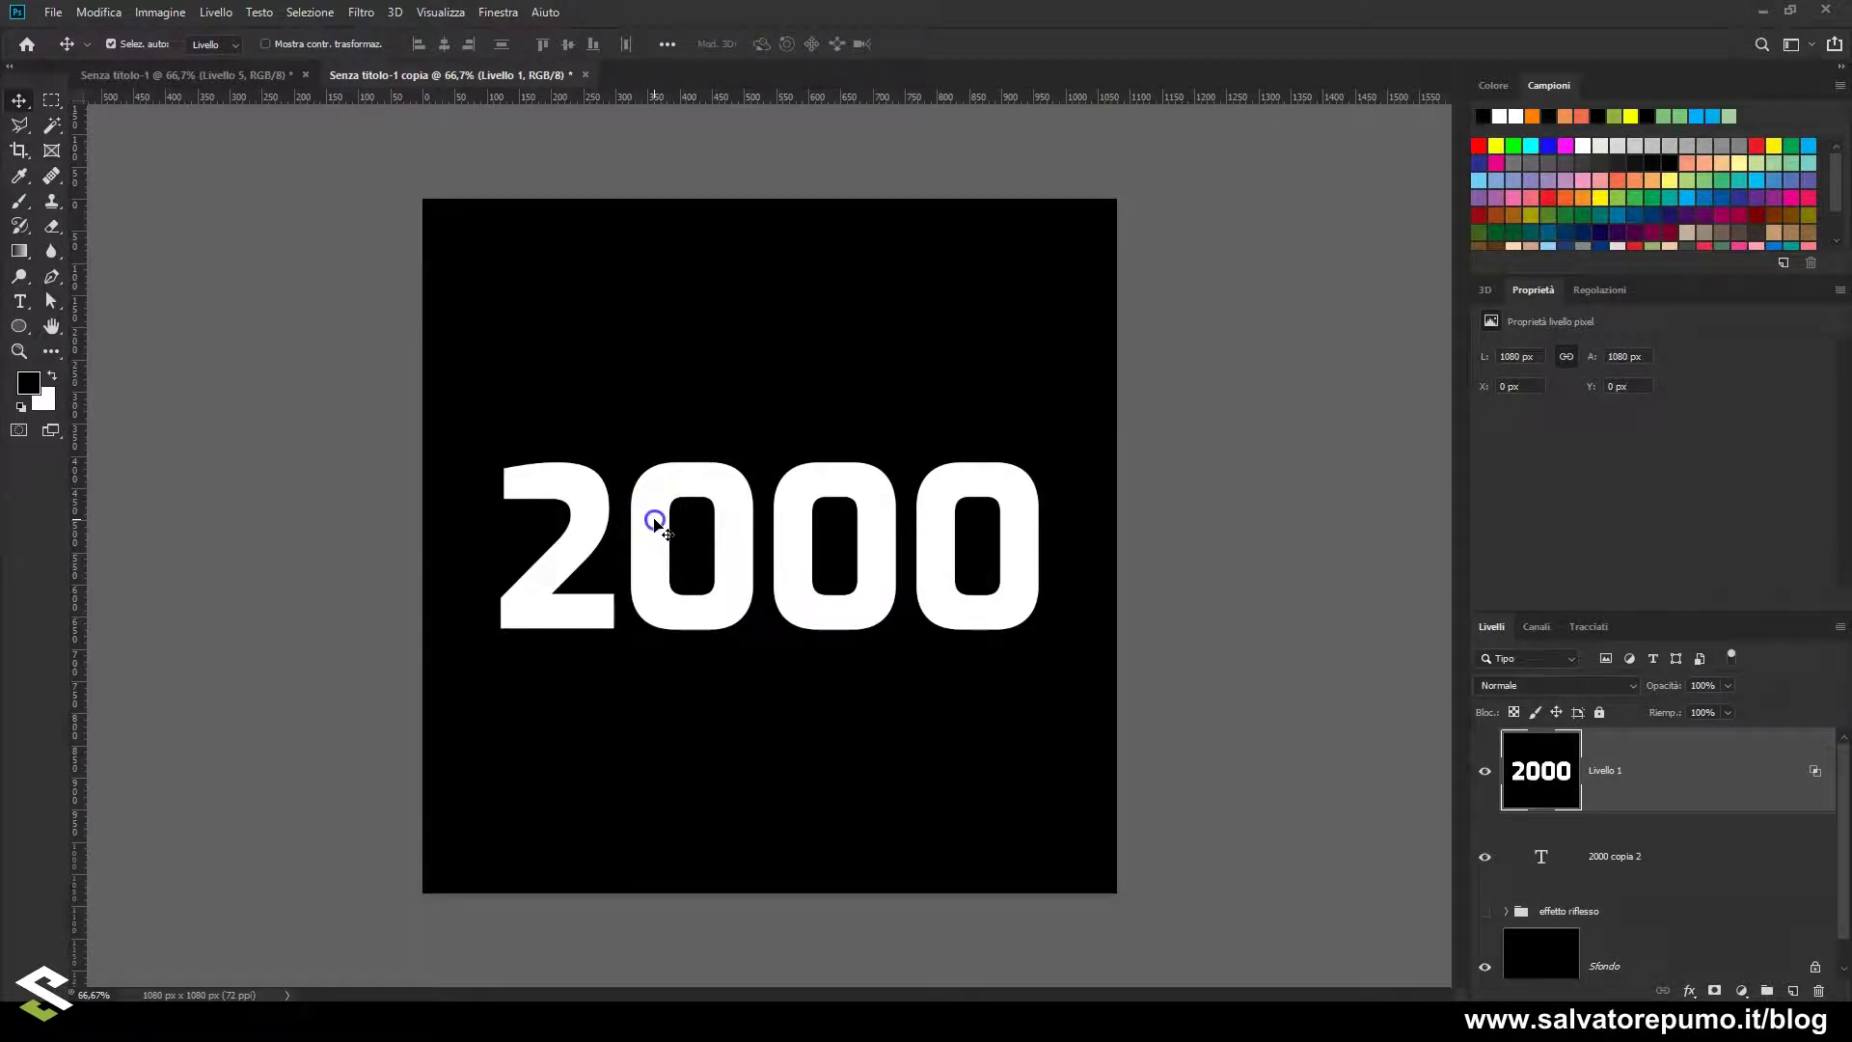
Nudge 'Livello 1' about 13 px left so 2000 shows red and cyan fringes
{"action": "left_click_drag", "start_coordinate": [655, 522], "coordinate": [646, 523]}
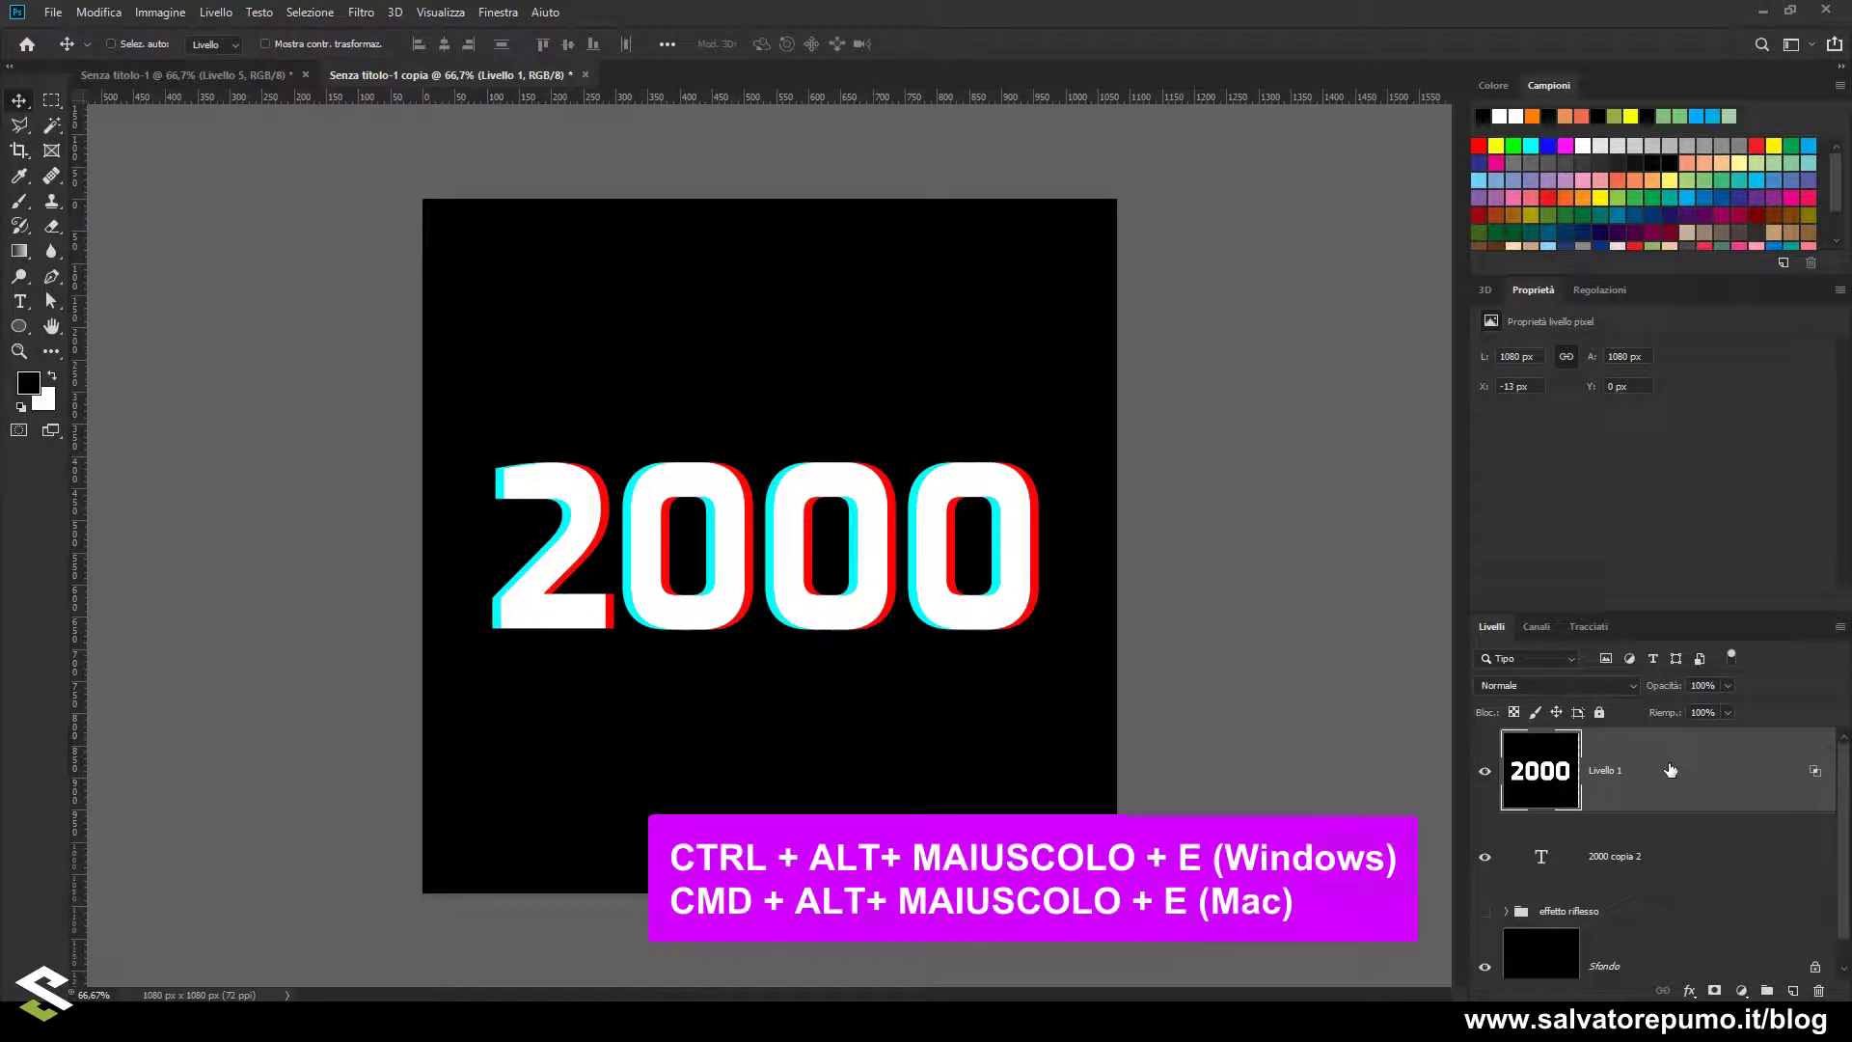
Stamp a new 'Livello 2' and slide a thin strip across the top of 2000 sideways
{"action": "key", "text": "ctrl+alt+shift+e"}
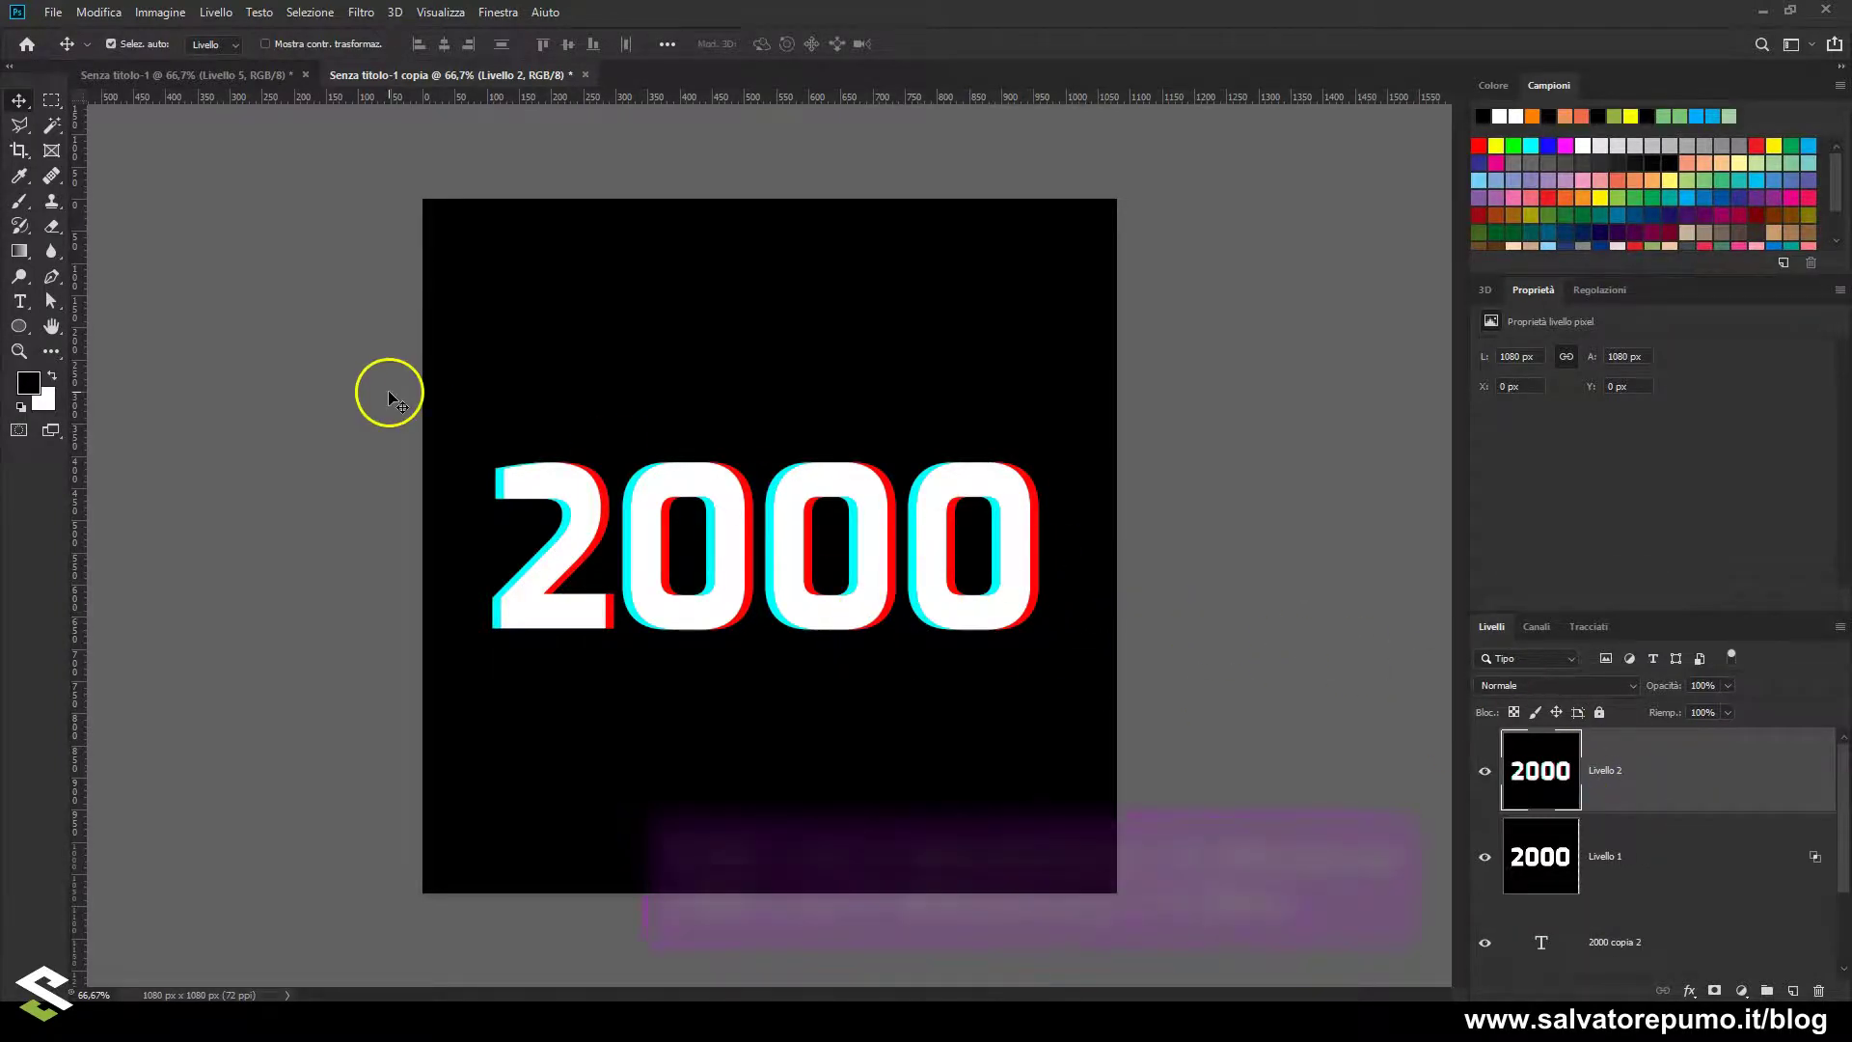
{"action": "left_click", "coordinate": [51, 101]}
{"action": "left_click_drag", "start_coordinate": [453, 450], "coordinate": [1080, 485]}
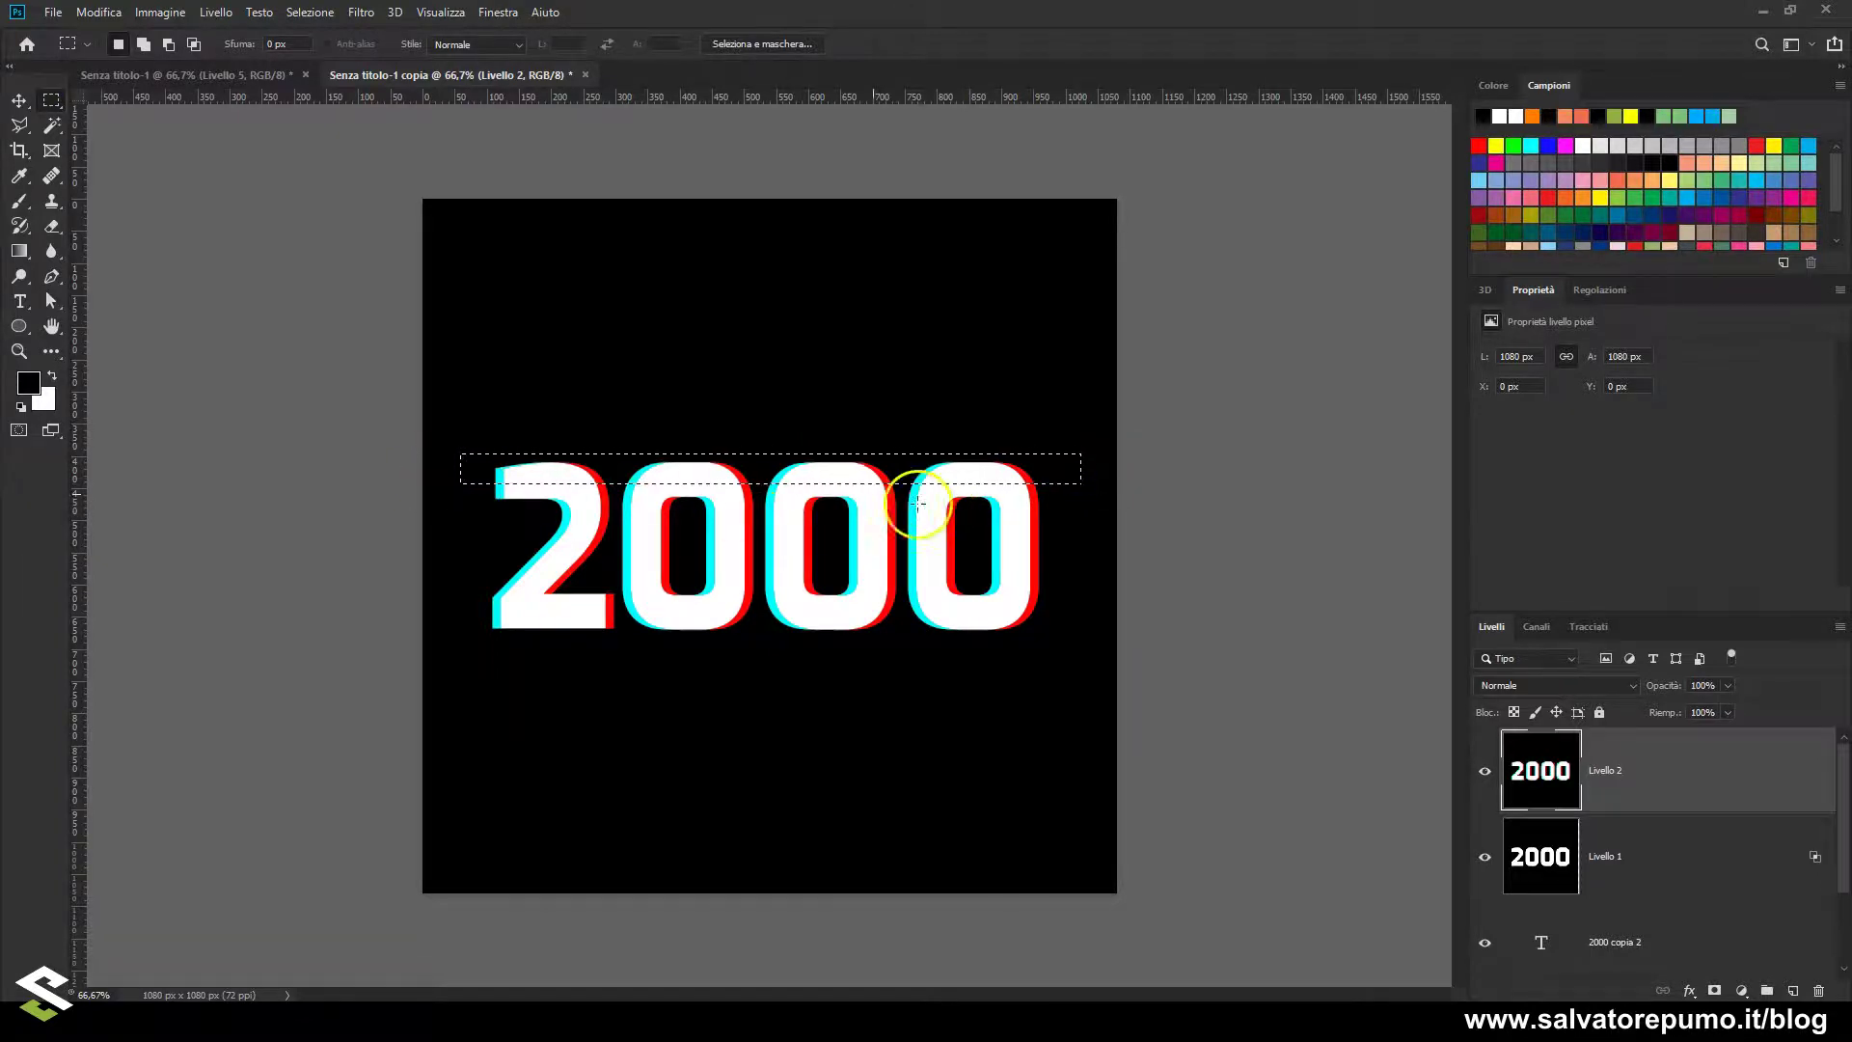
{"action": "left_click", "coordinate": [20, 108]}
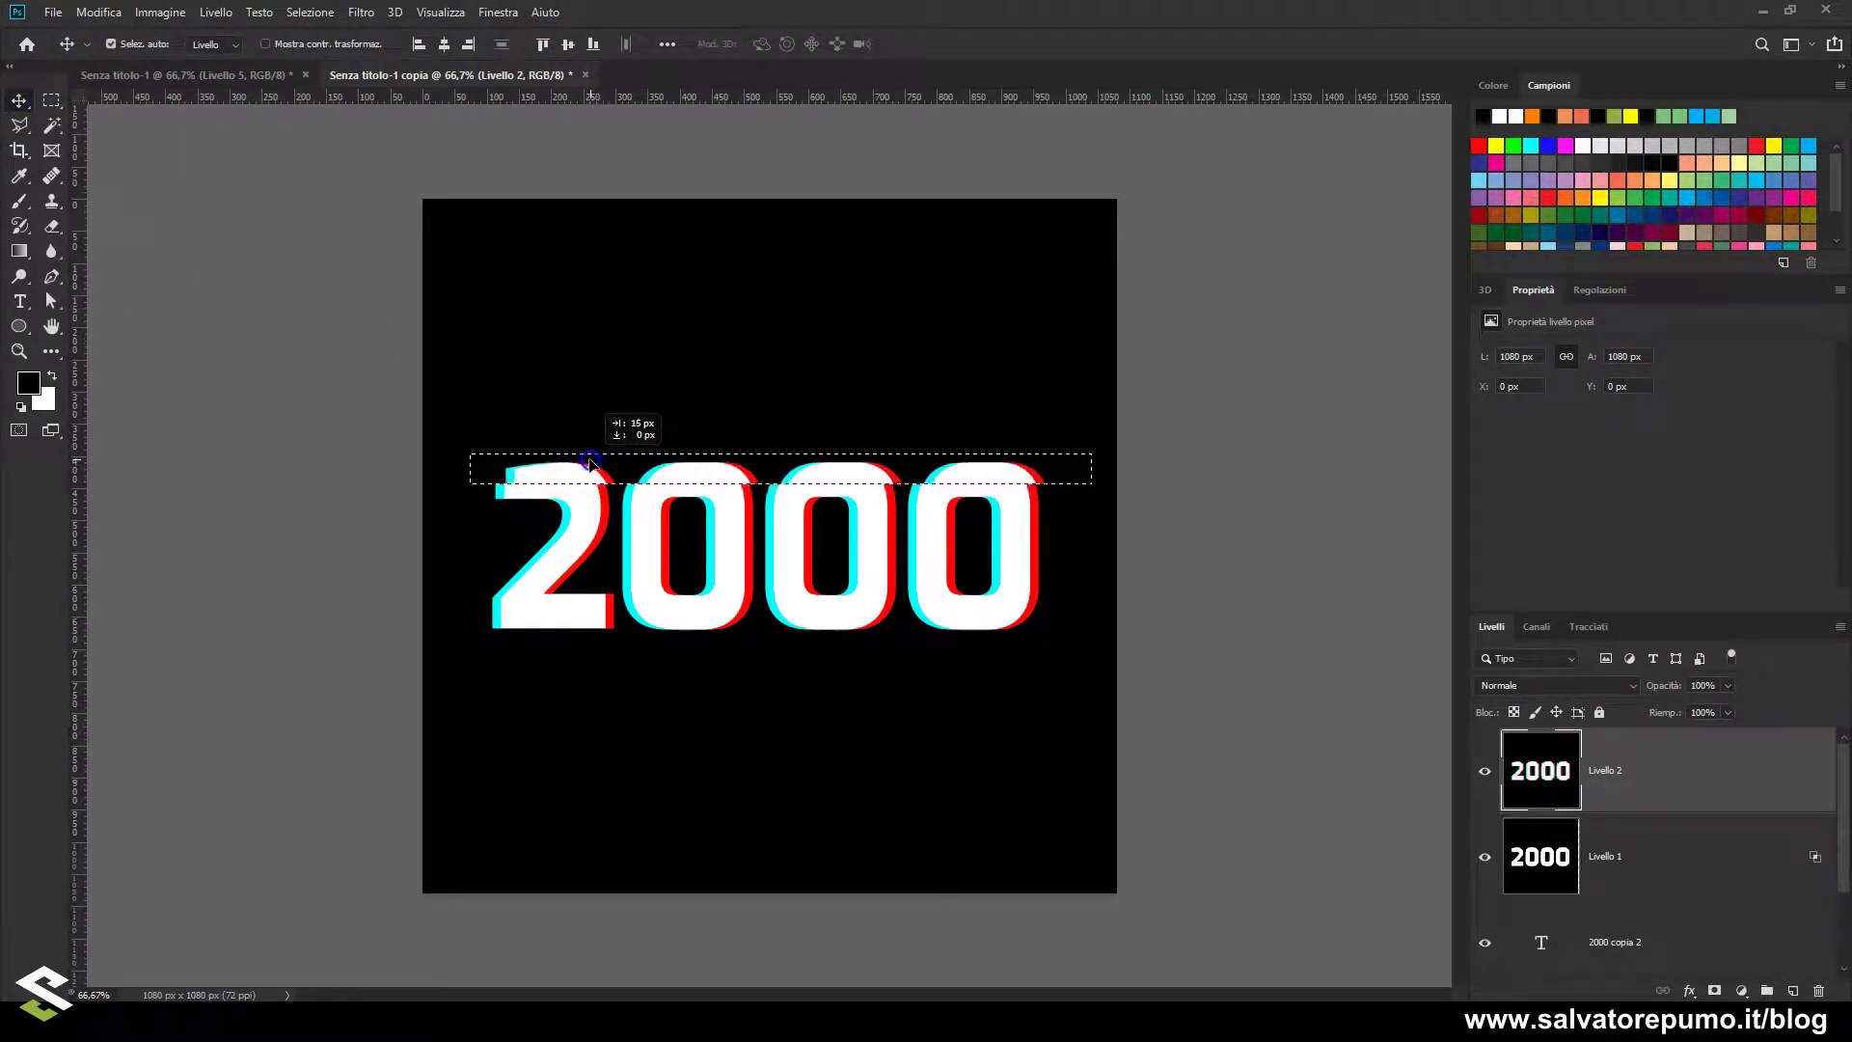
{"action": "left_click_drag", "start_coordinate": [604, 468], "coordinate": [590, 466]}
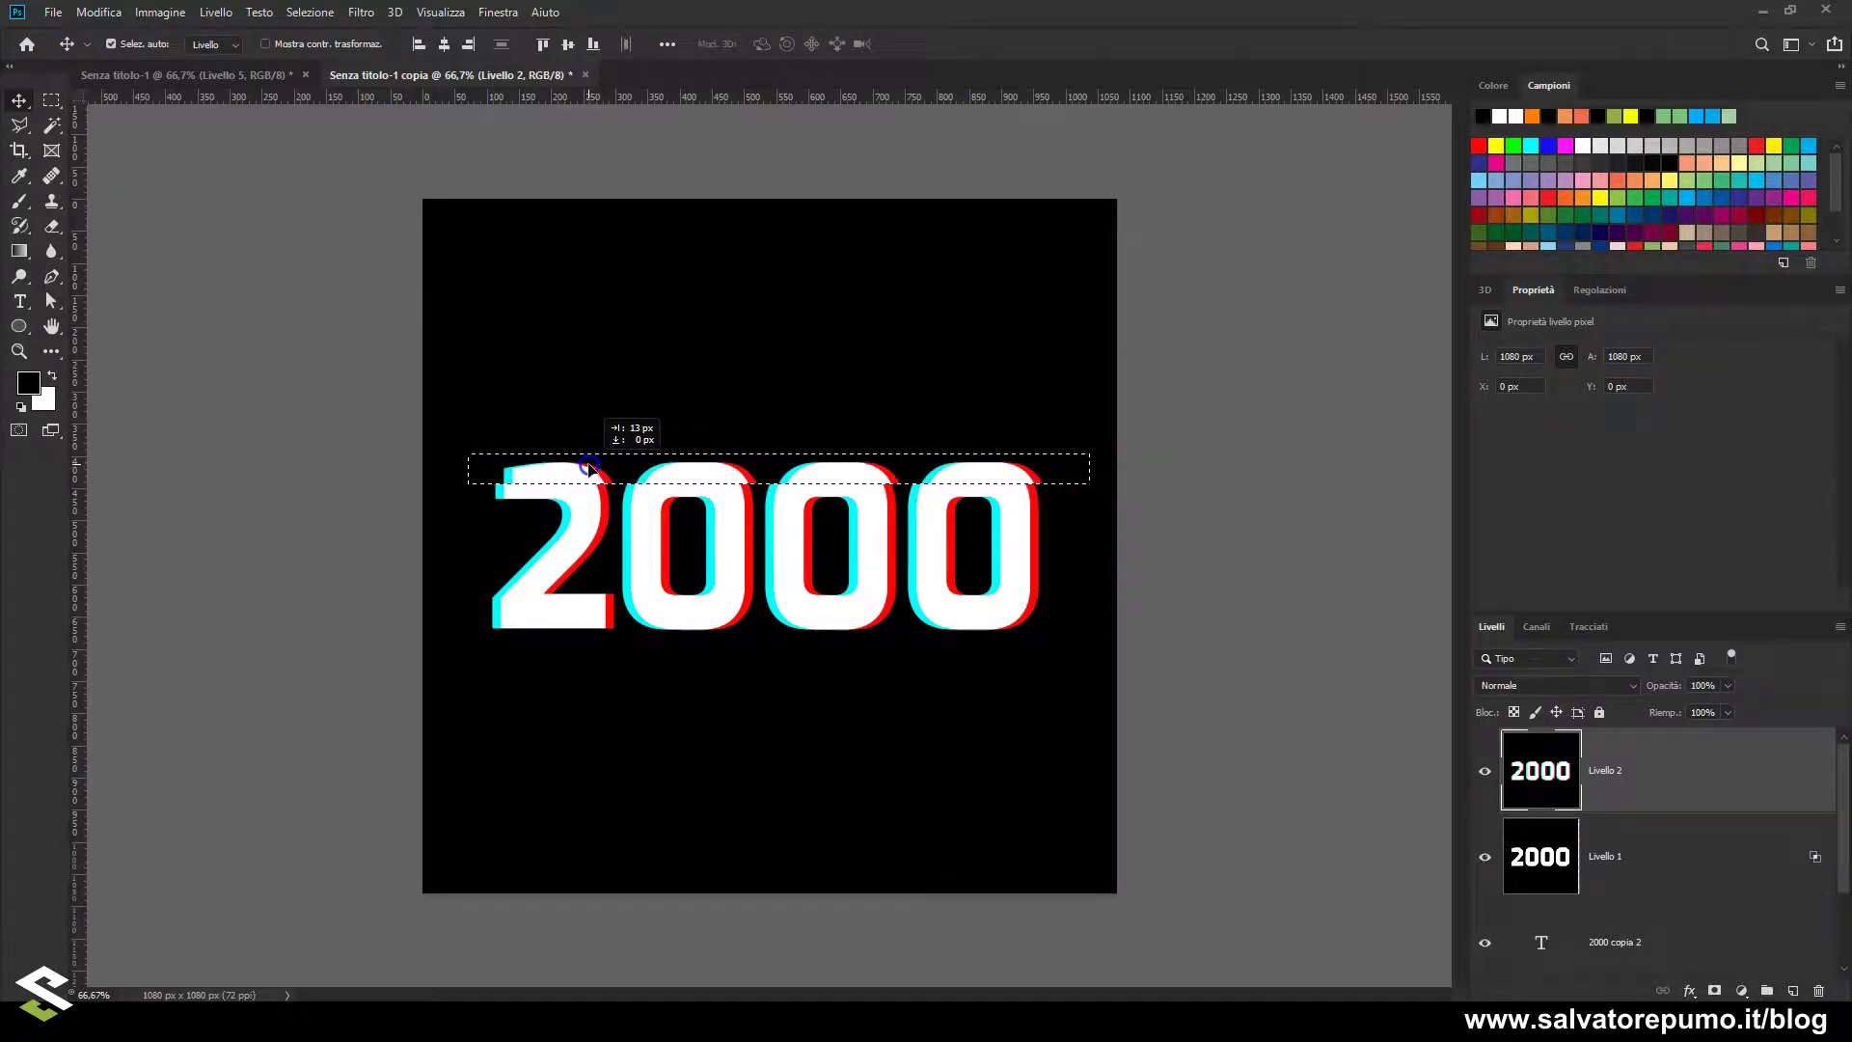
{"action": "left_click_drag", "start_coordinate": [588, 467], "coordinate": [589, 468]}
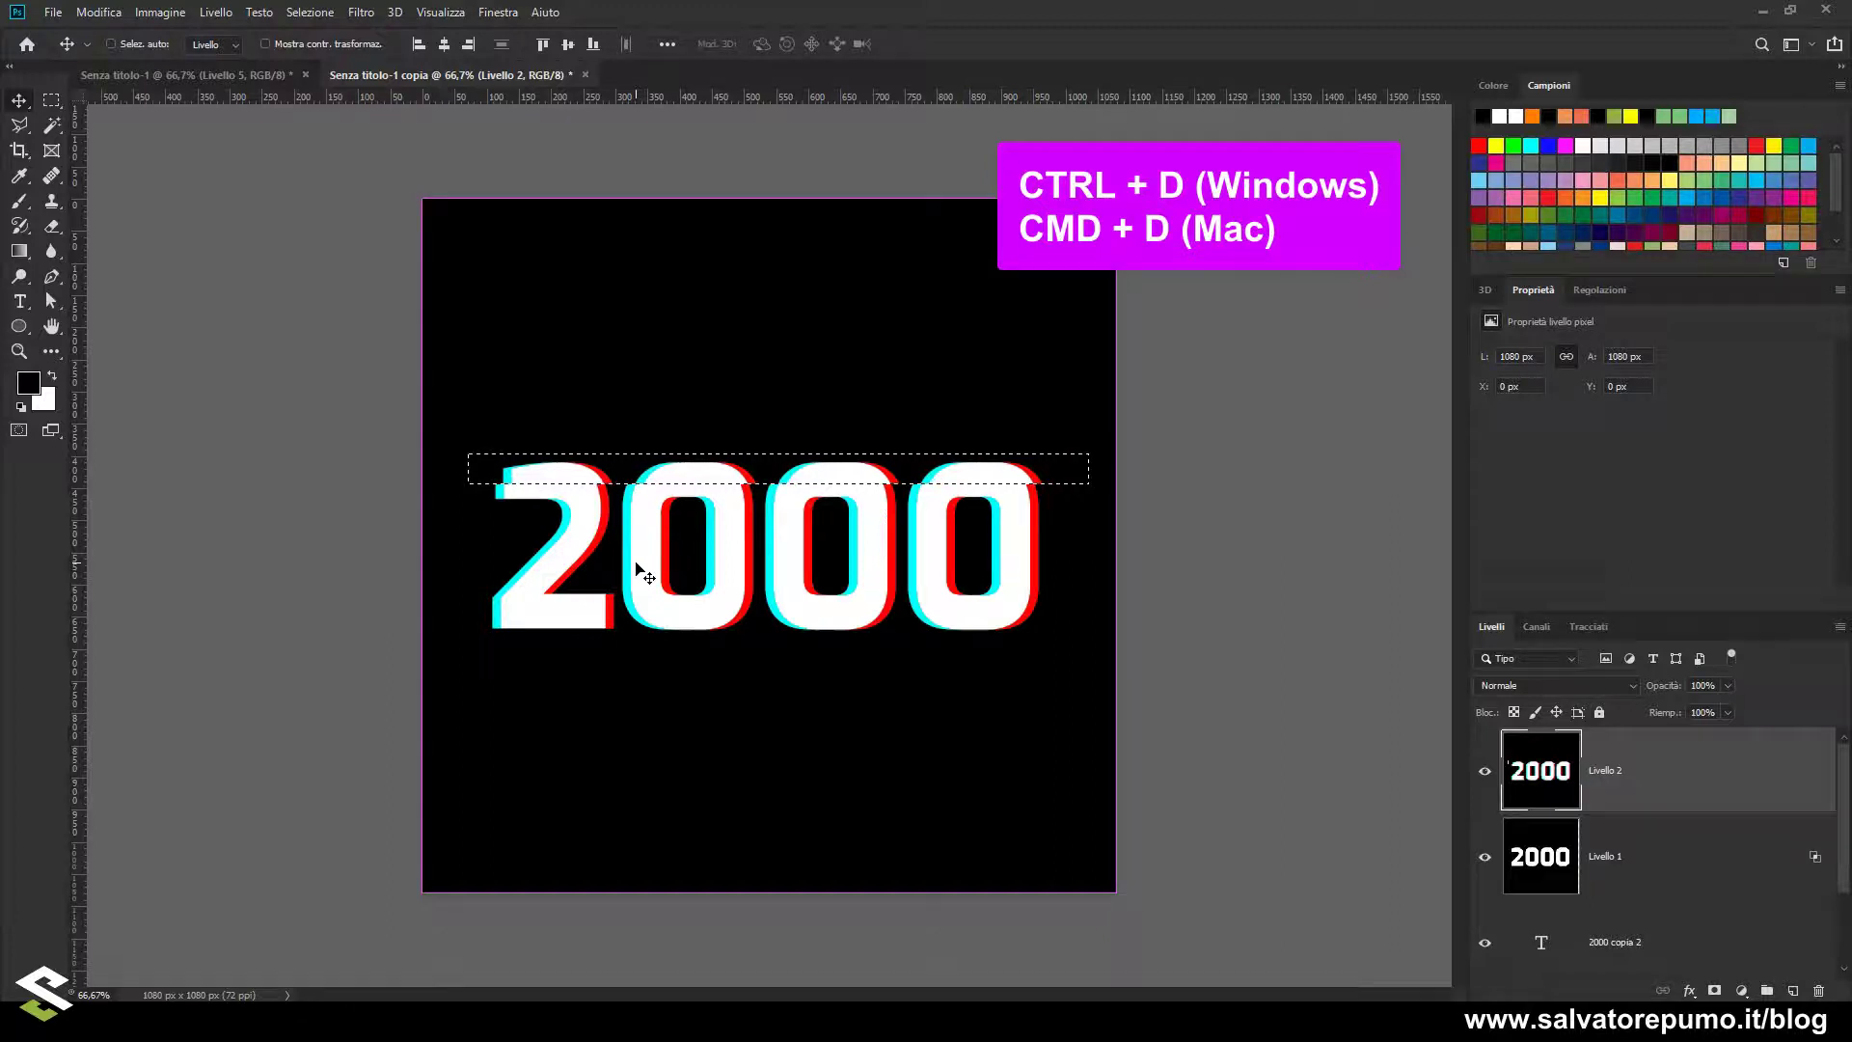
{"action": "key", "text": "ctrl+d"}
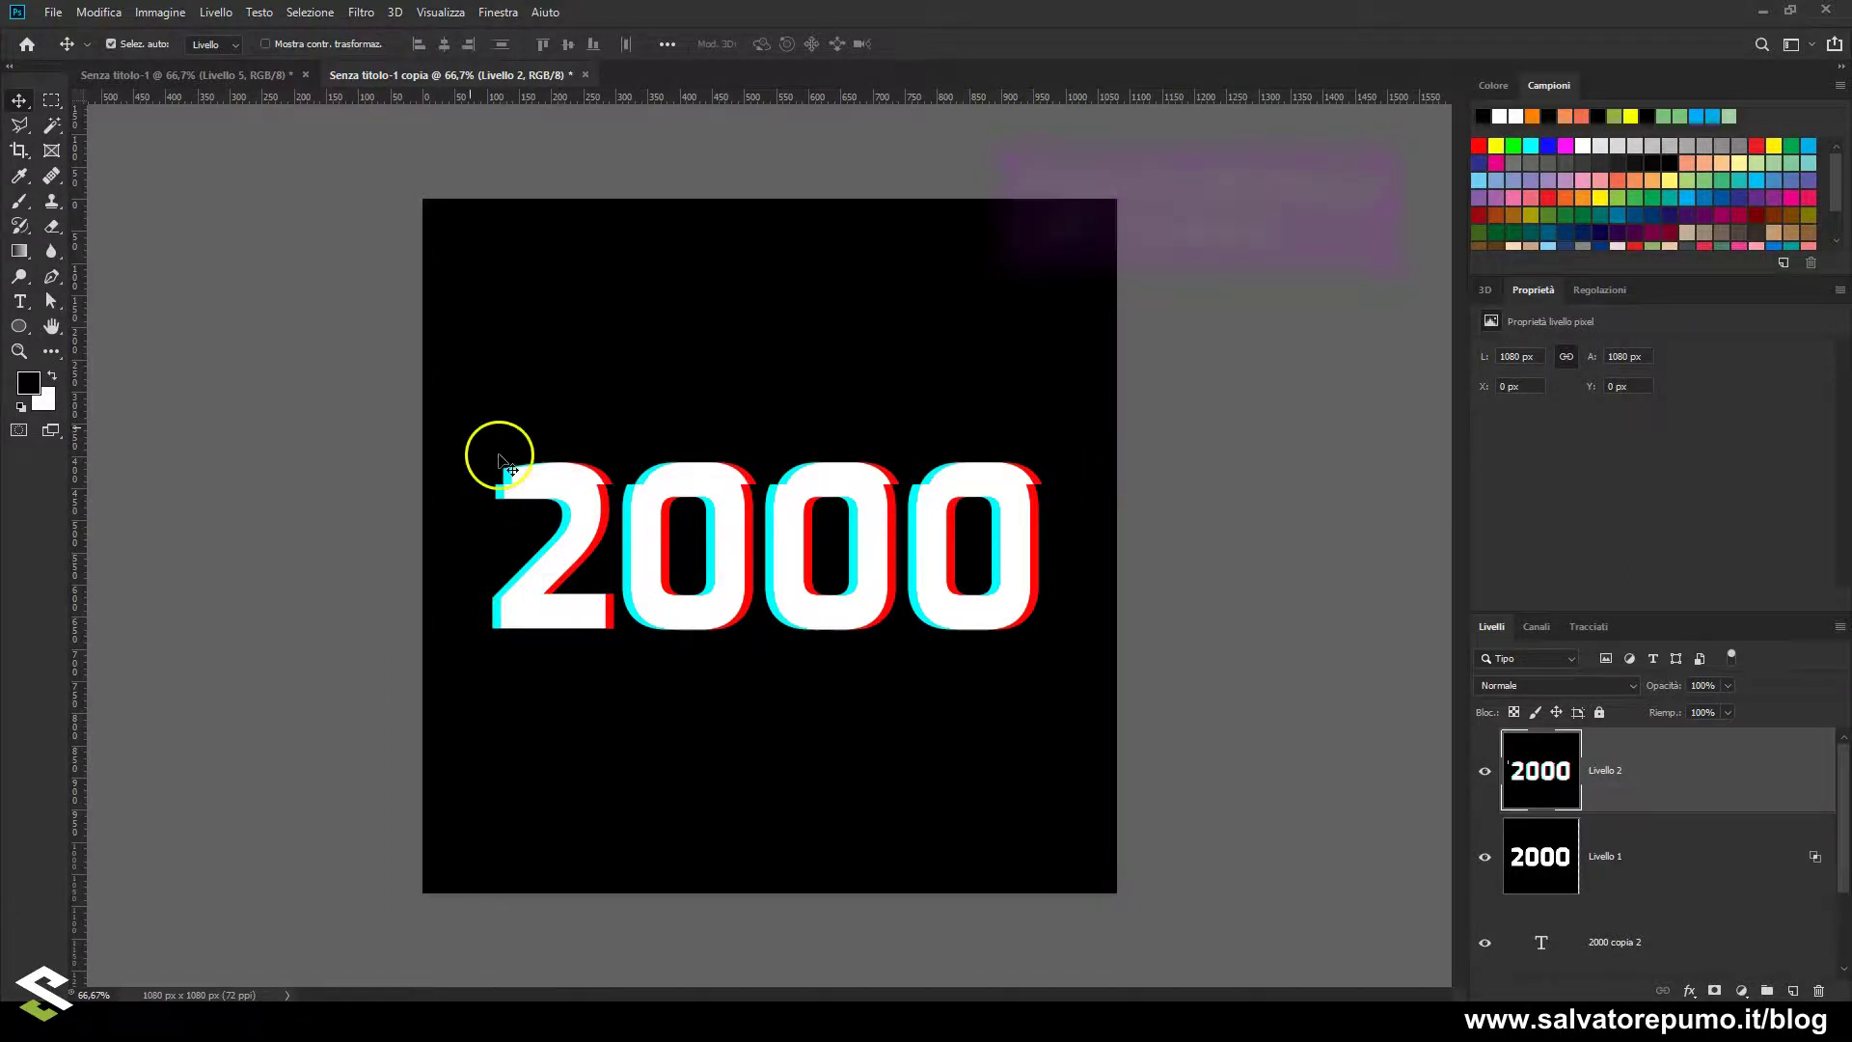
Shift a band across the middle of 2000 sideways, with Auto-Select turned off
{"action": "left_click", "coordinate": [51, 100]}
{"action": "left_click_drag", "start_coordinate": [499, 509], "coordinate": [1056, 540]}
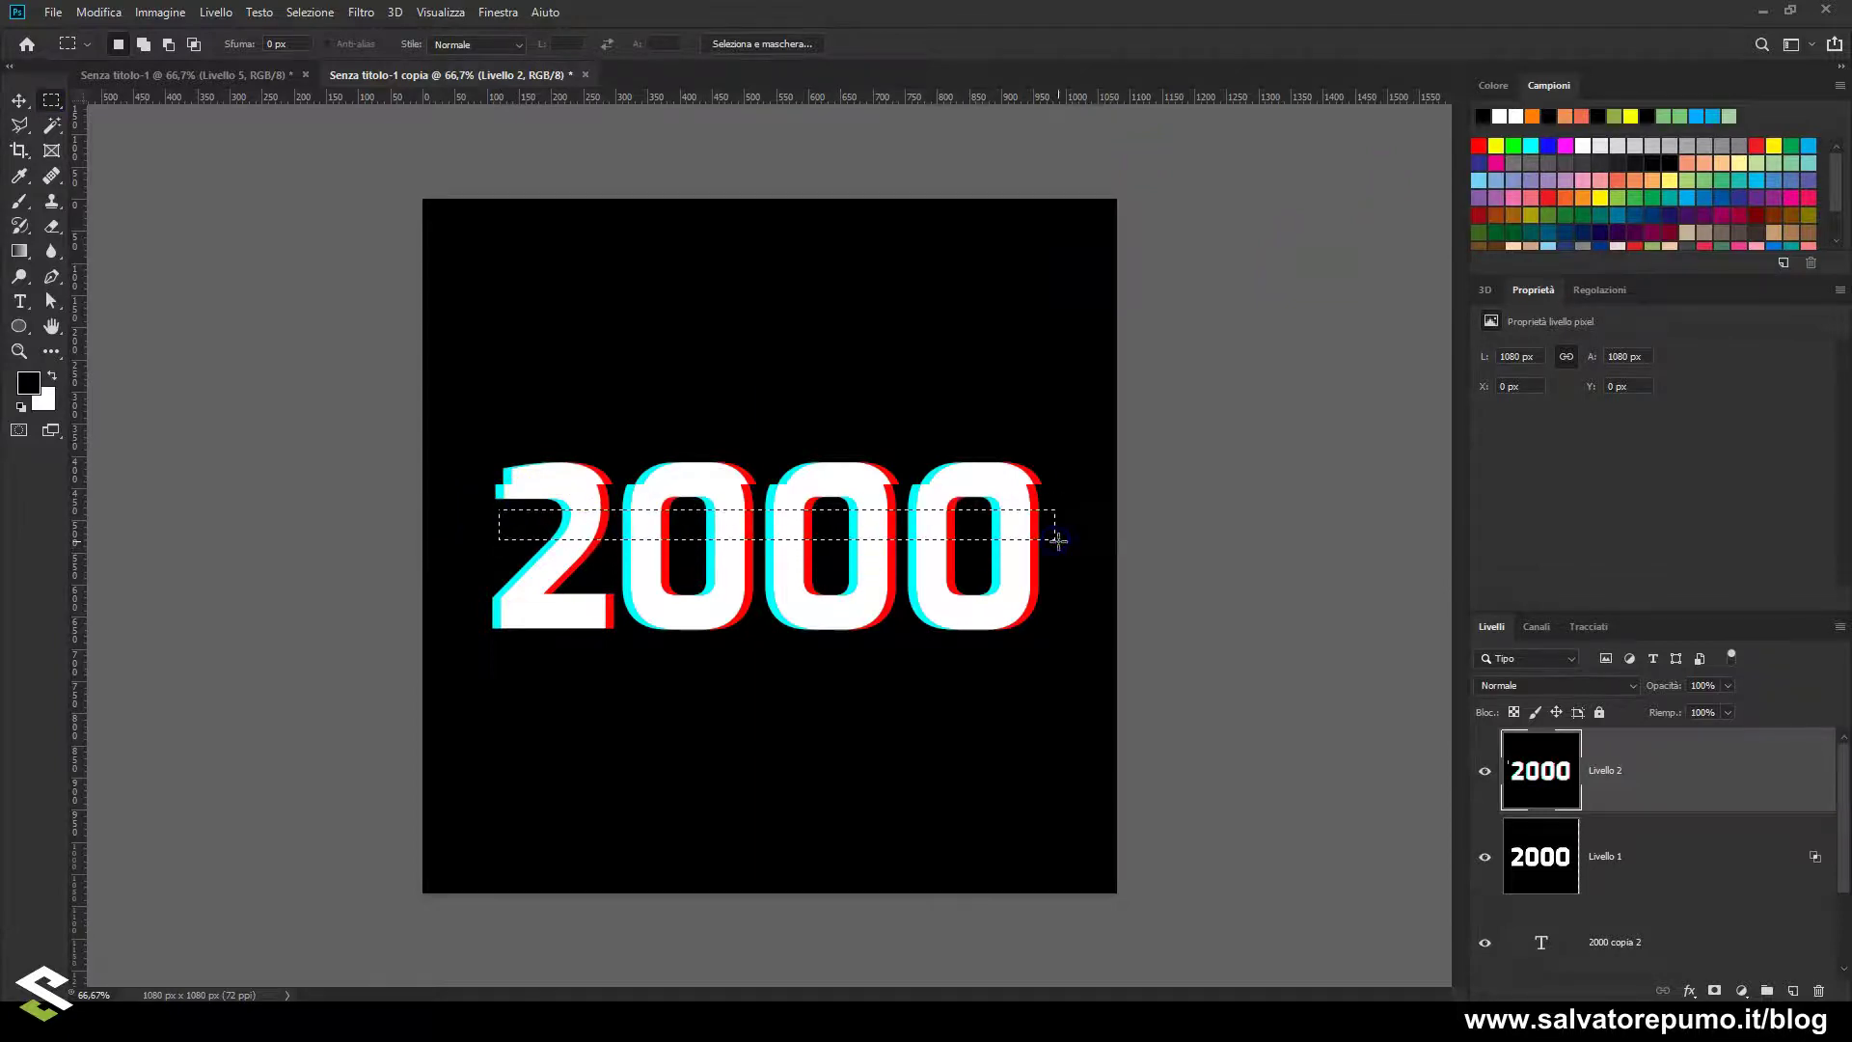
{"action": "left_click", "coordinate": [20, 99]}
{"action": "left_click_drag", "start_coordinate": [599, 525], "coordinate": [623, 526]}
{"action": "left_click_drag", "start_coordinate": [629, 521], "coordinate": [606, 514]}
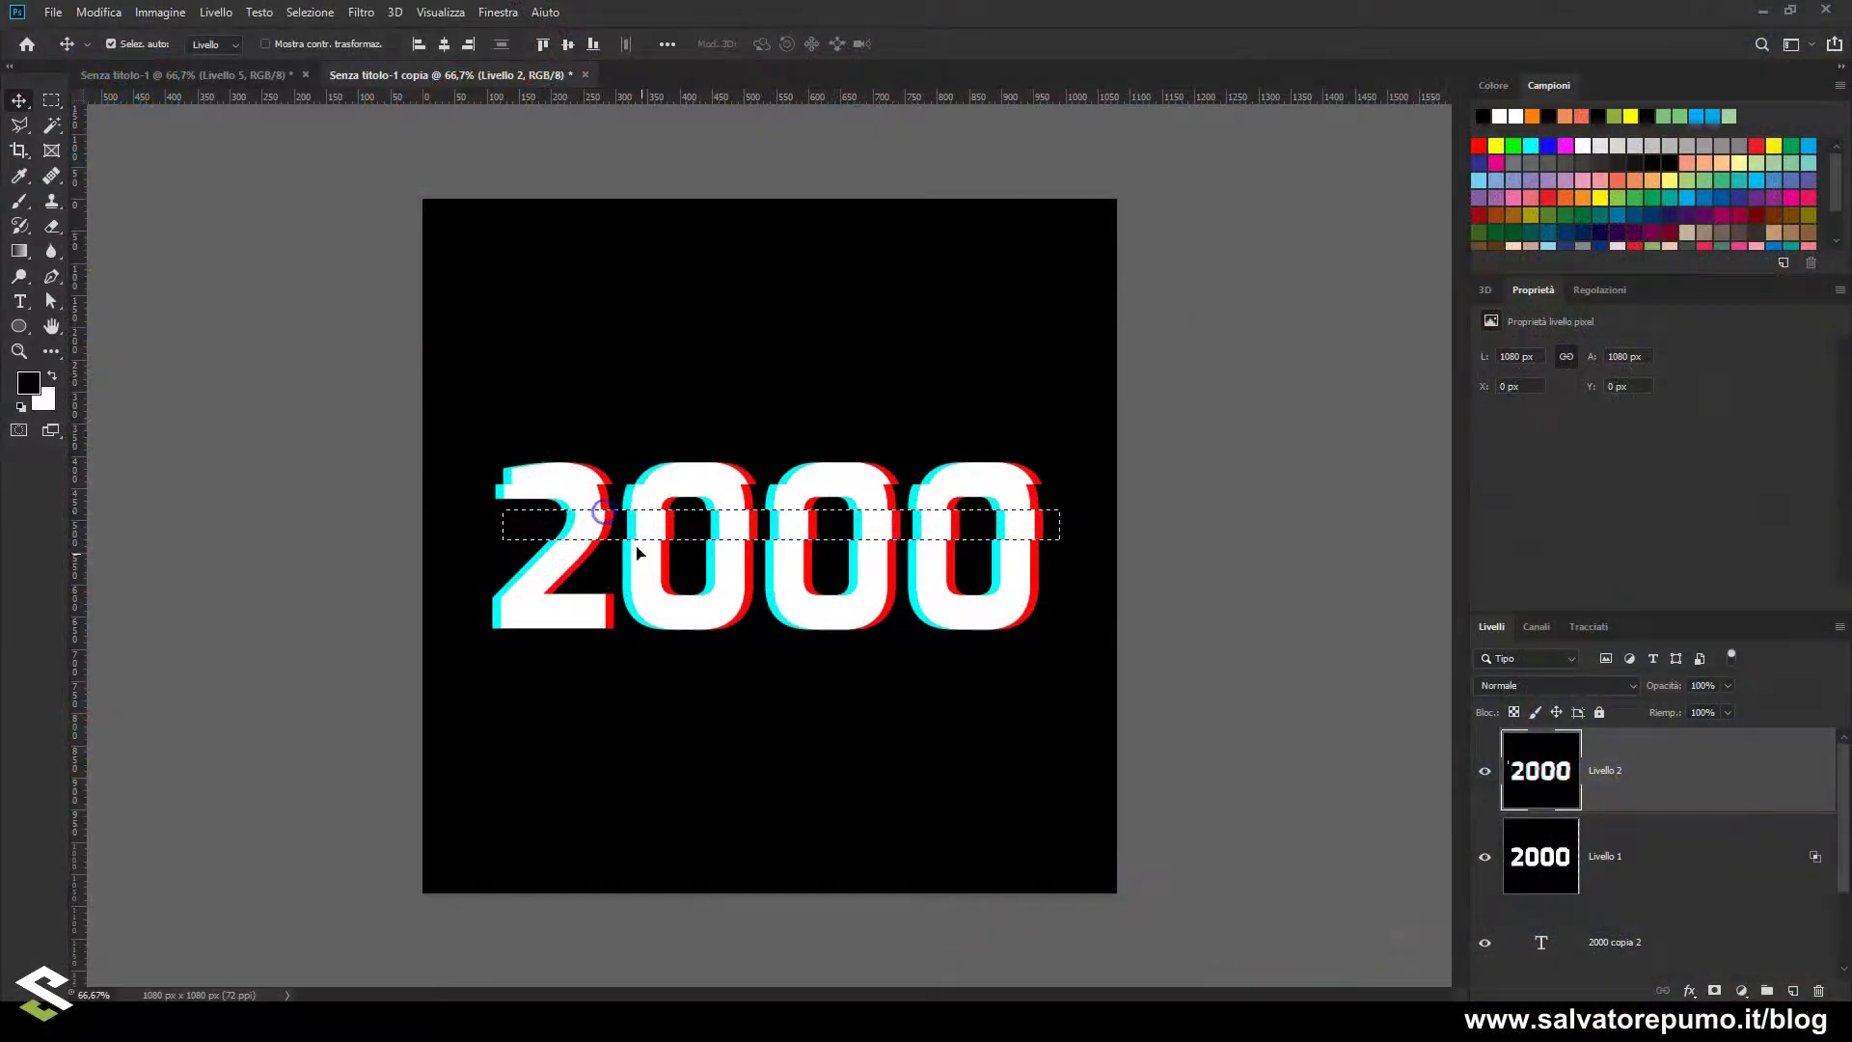
{"action": "left_click", "coordinate": [111, 44]}
{"action": "key", "text": "ctrl+d"}
Select a thin horizontal strip through 2000 and slide it 24 px left
{"action": "left_click", "coordinate": [51, 99]}
{"action": "left_click_drag", "start_coordinate": [498, 557], "coordinate": [1072, 562]}
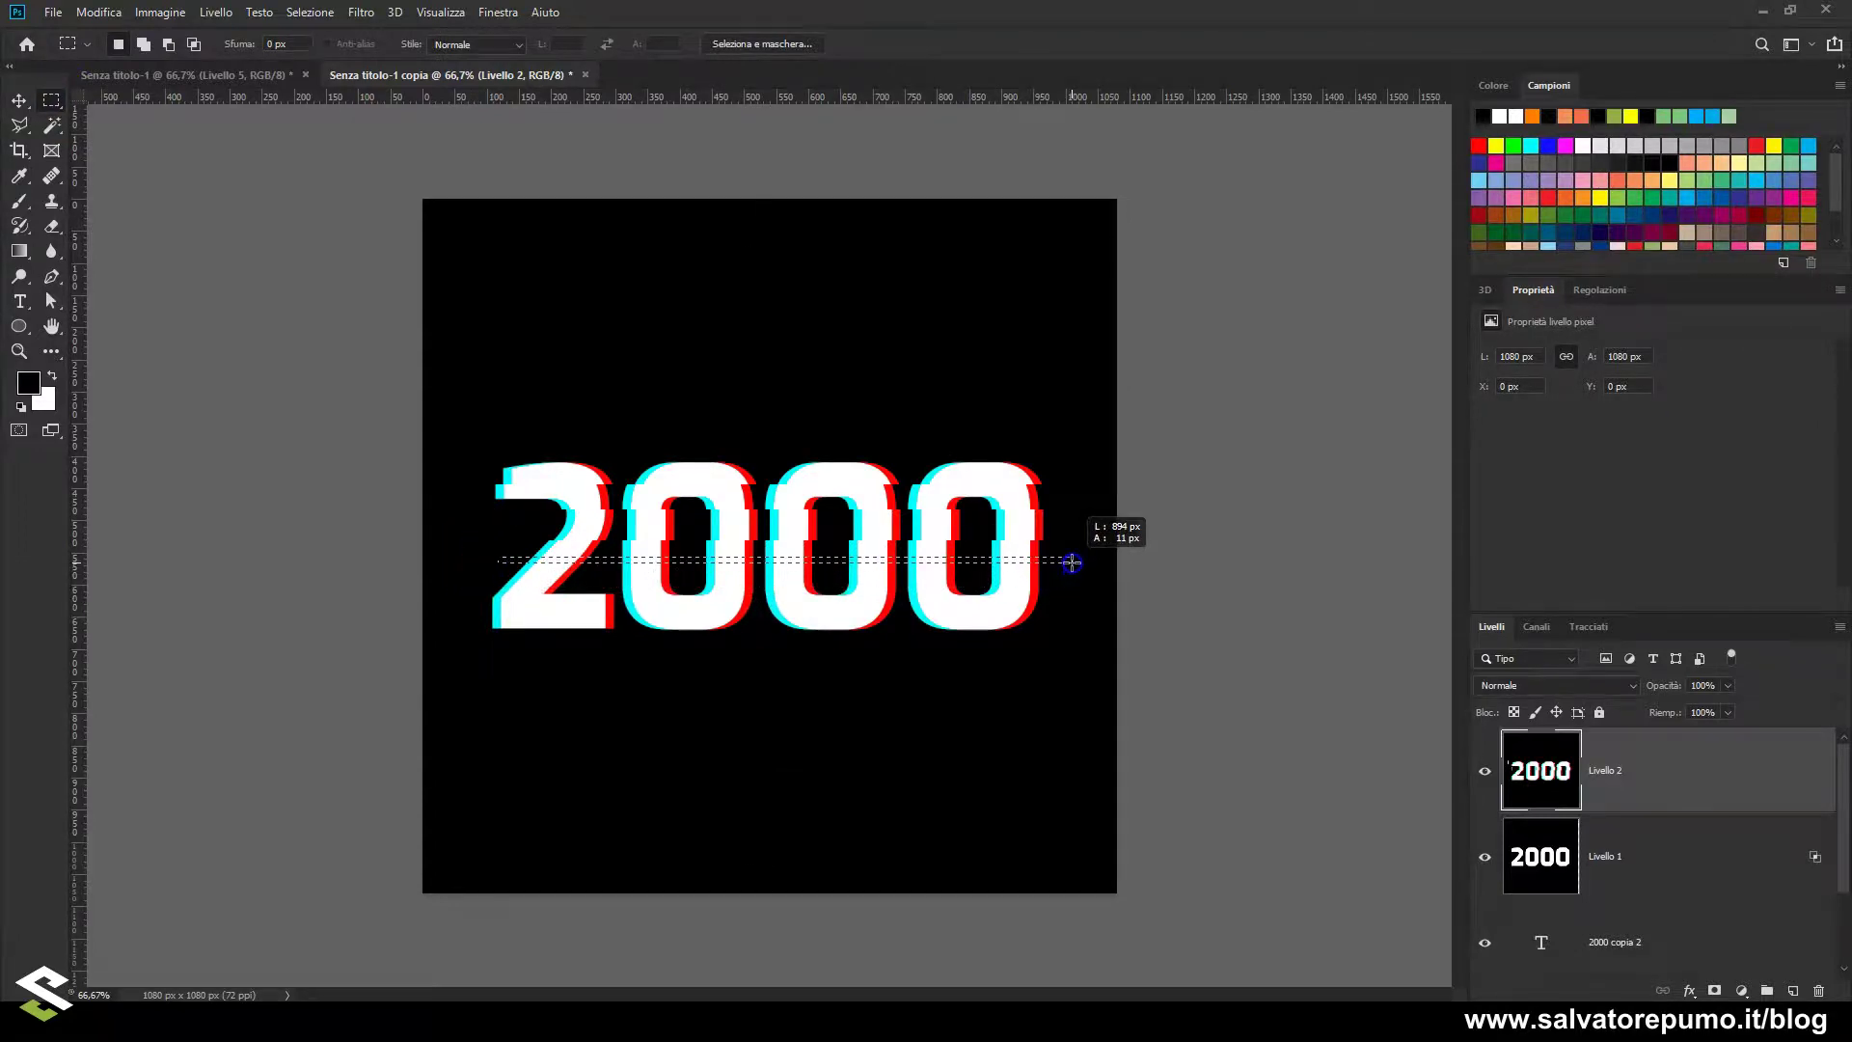
{"action": "left_click", "coordinate": [19, 100]}
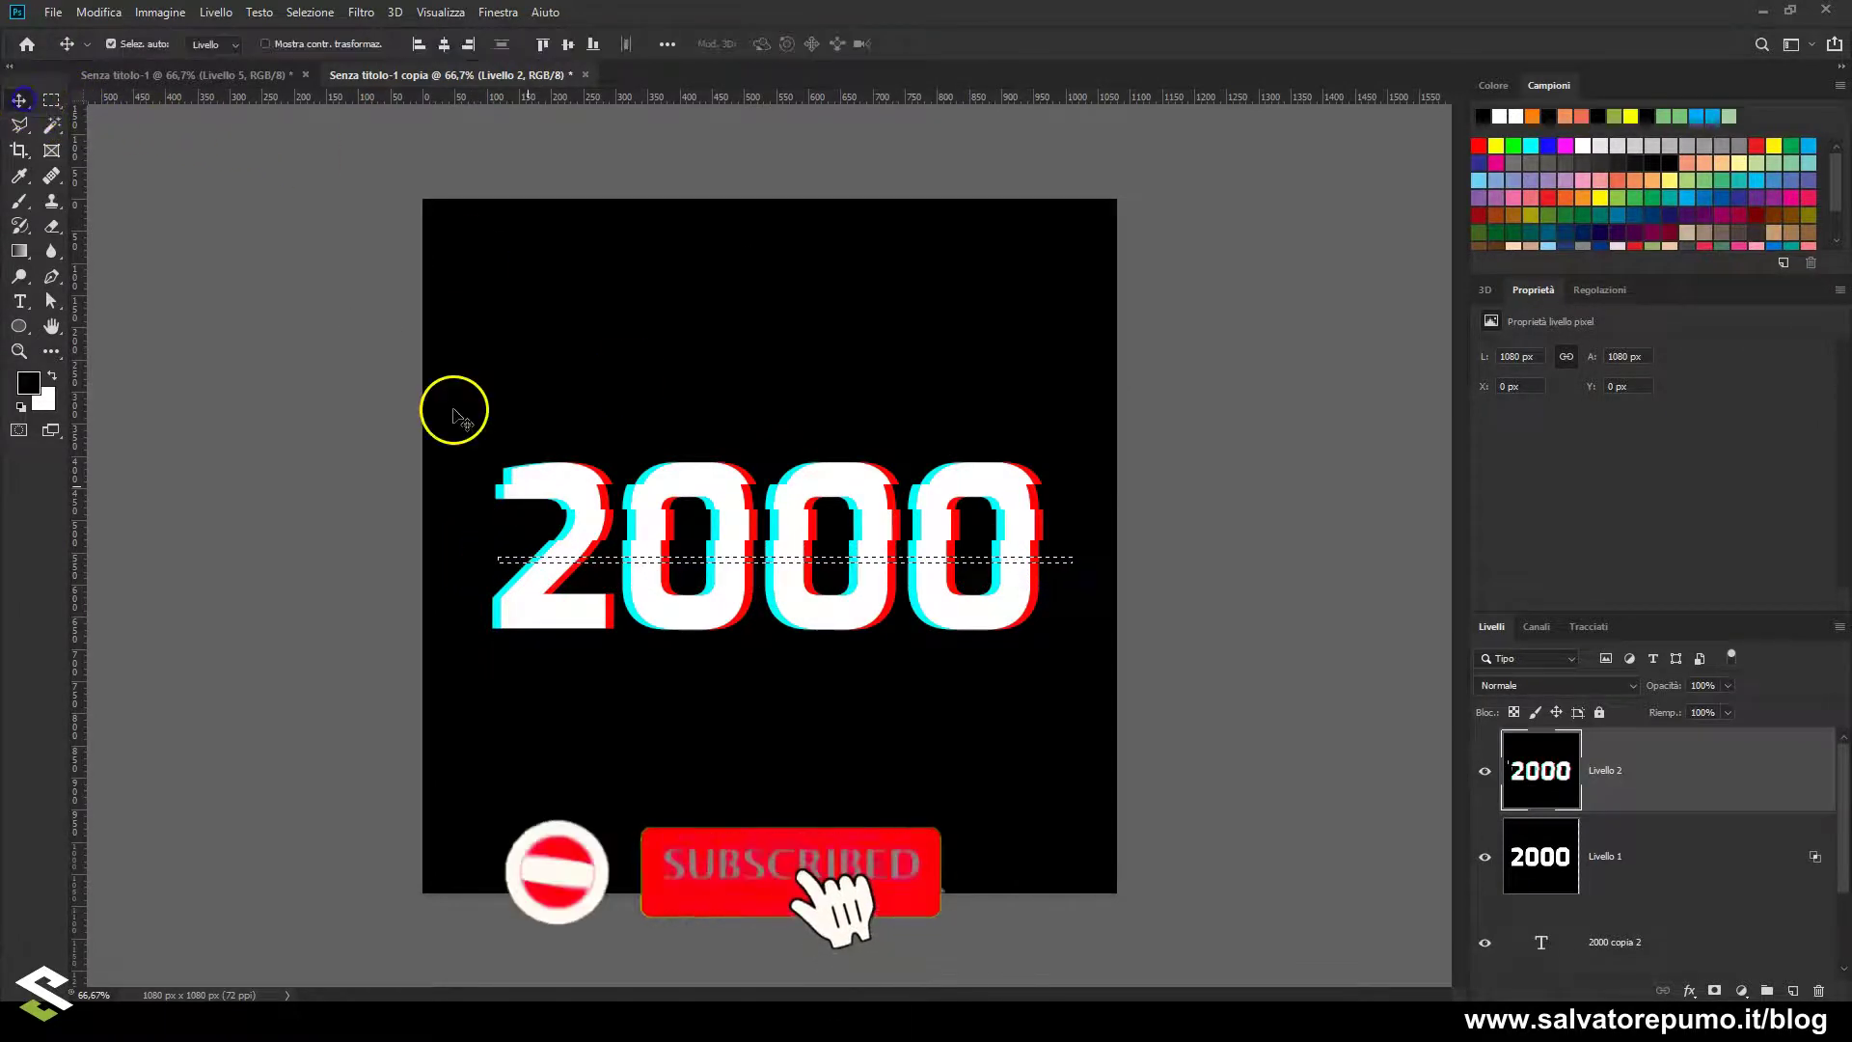
{"action": "left_click_drag", "start_coordinate": [602, 562], "coordinate": [588, 561]}
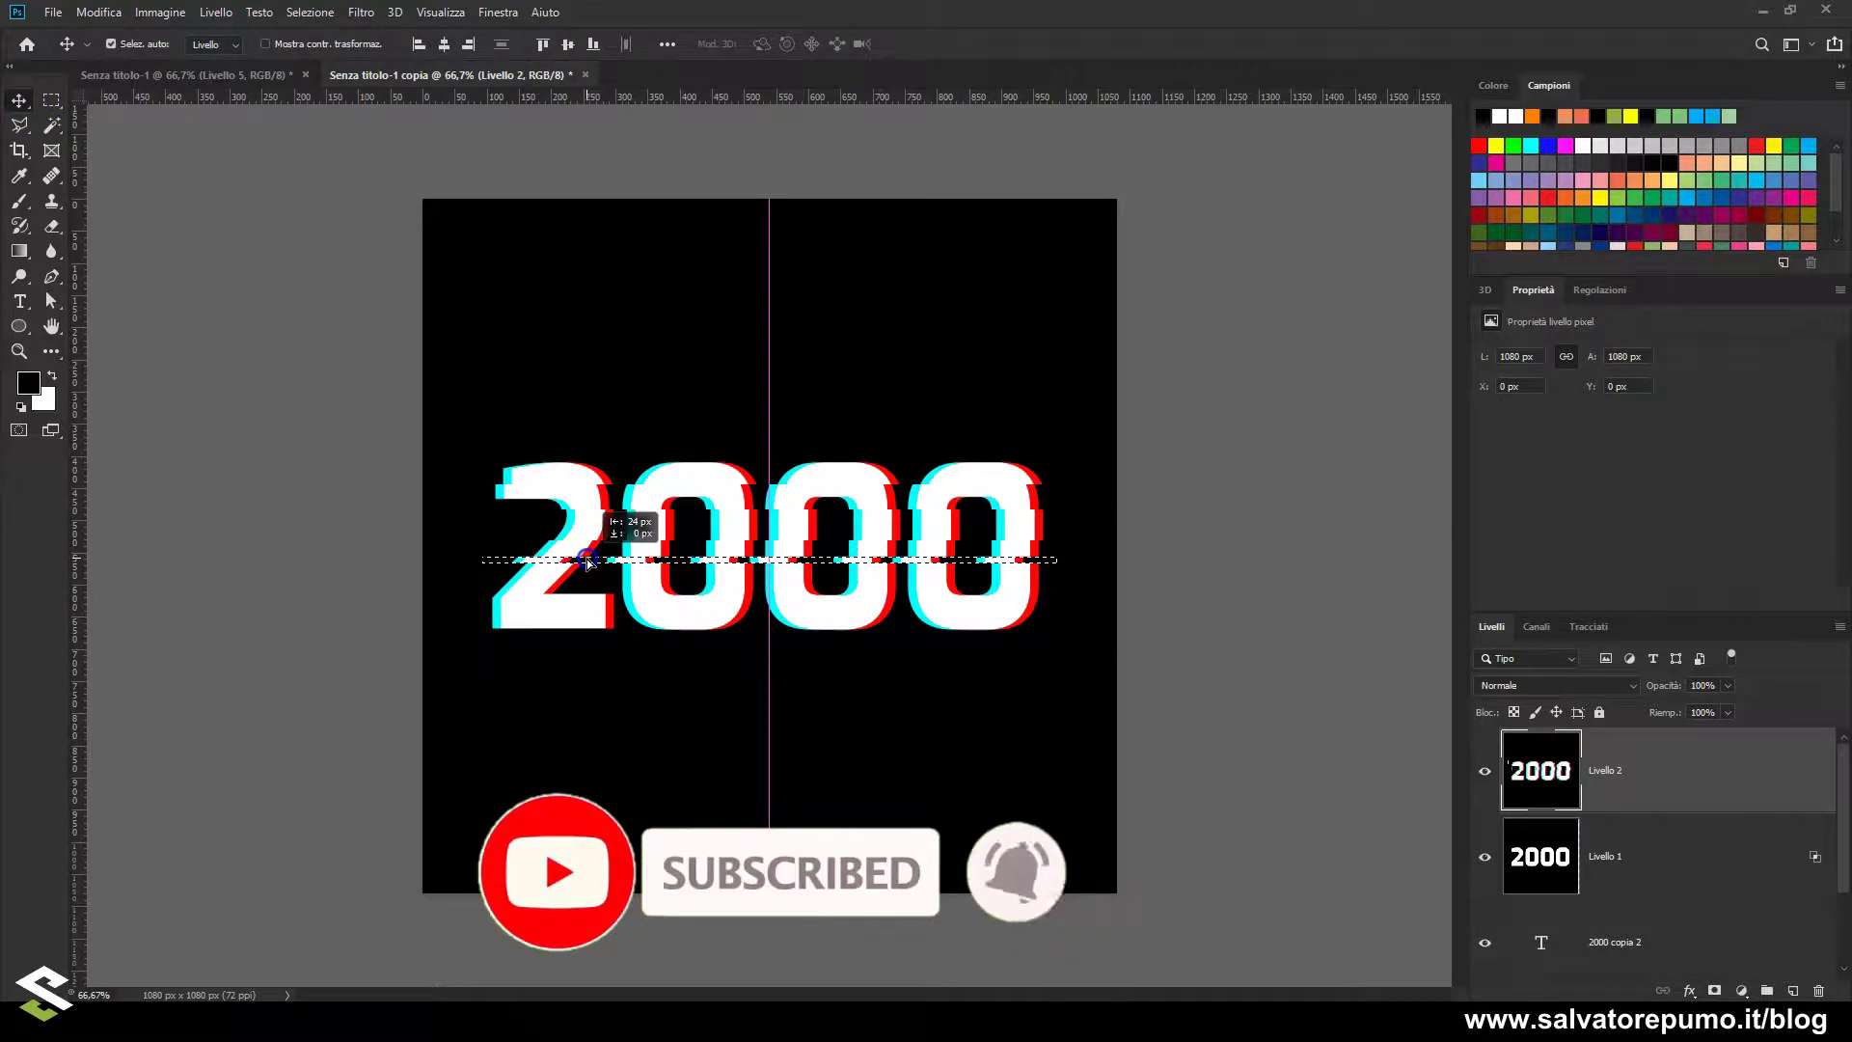
{"action": "key", "text": "ctrl+d"}
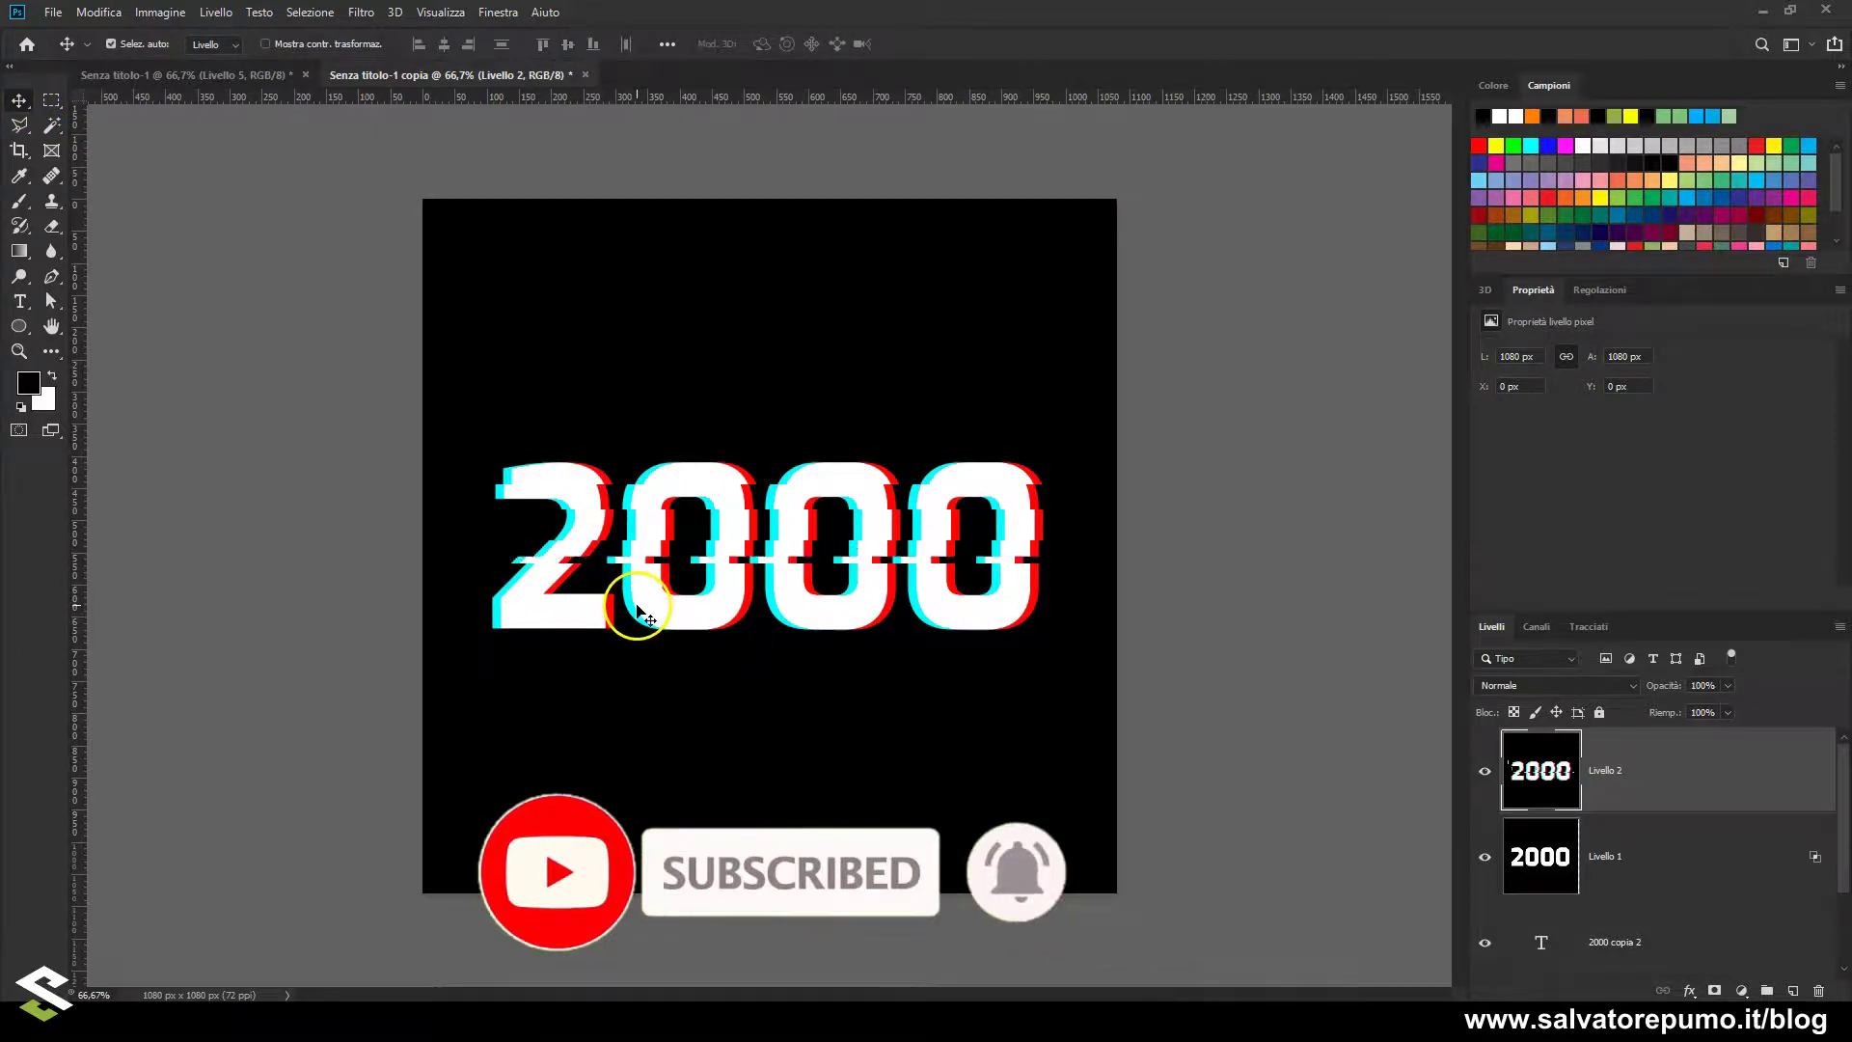
Select a strip across the lower part of 2000 and slide it 21 px right
{"action": "left_click", "coordinate": [52, 99]}
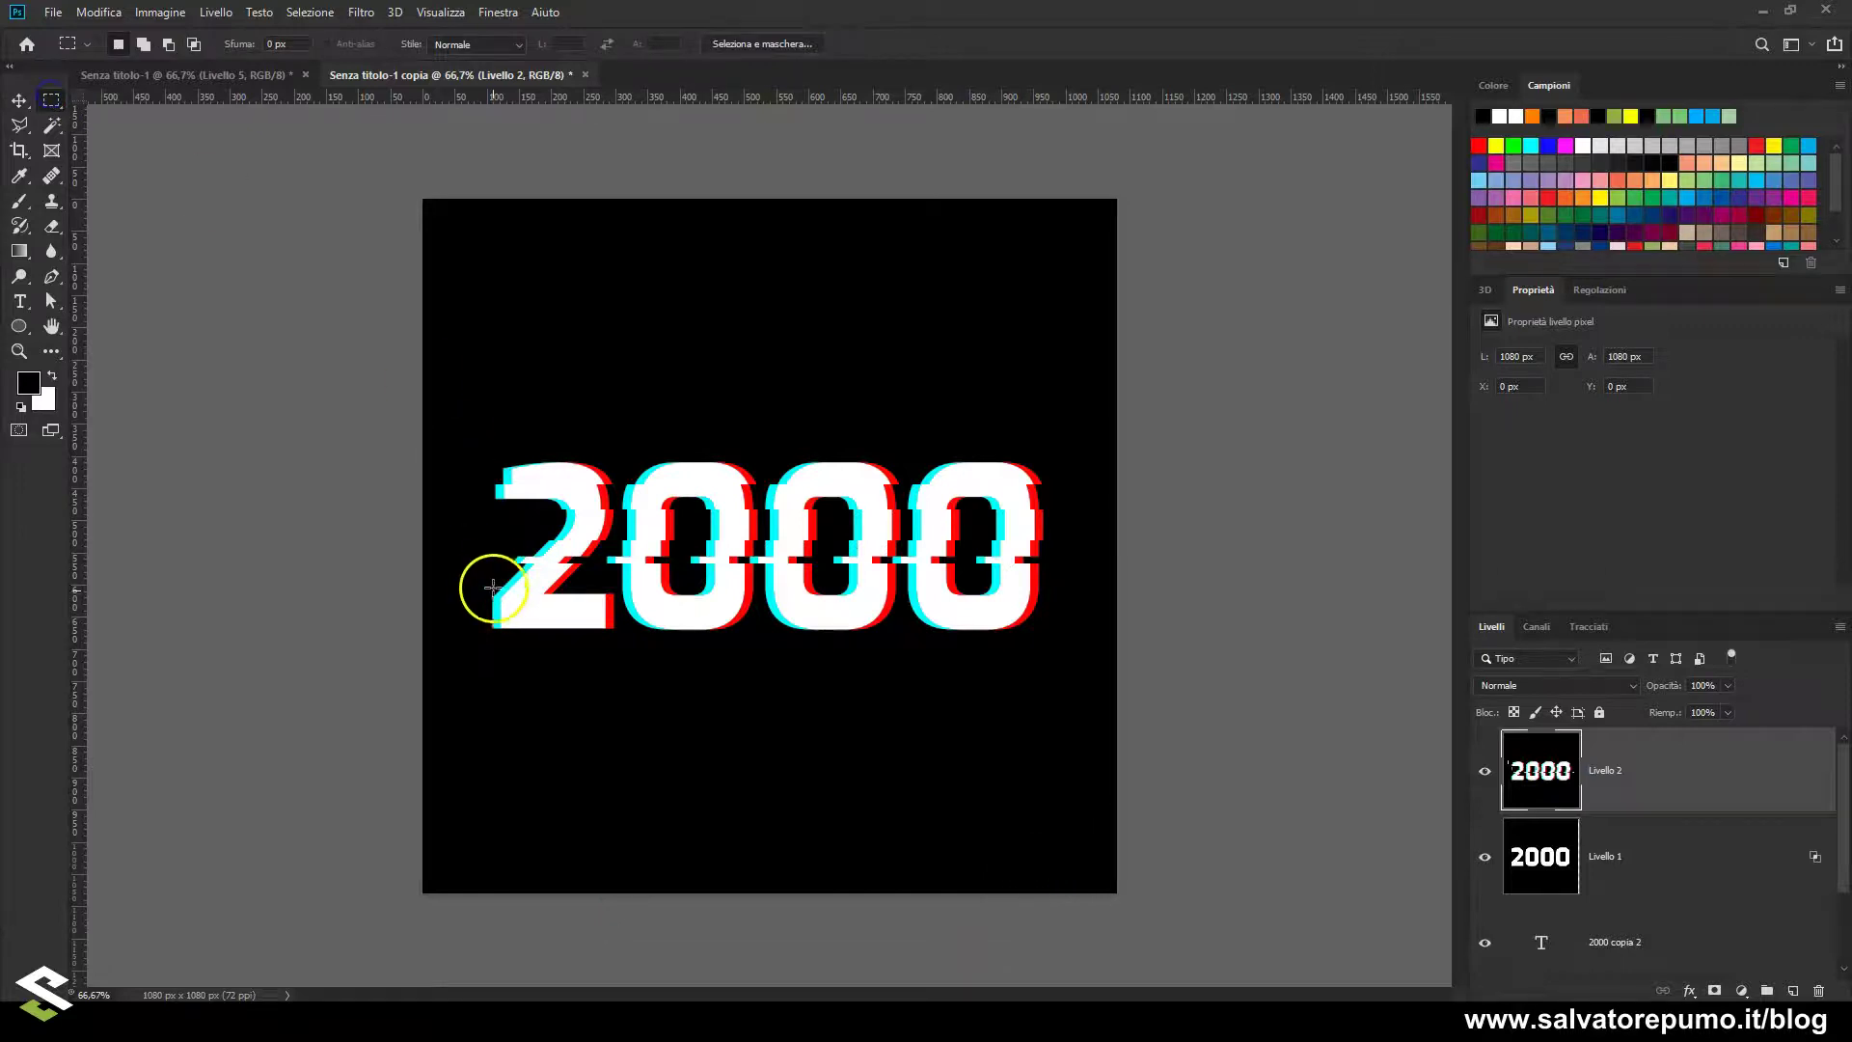
{"action": "left_click_drag", "start_coordinate": [485, 577], "coordinate": [1065, 603]}
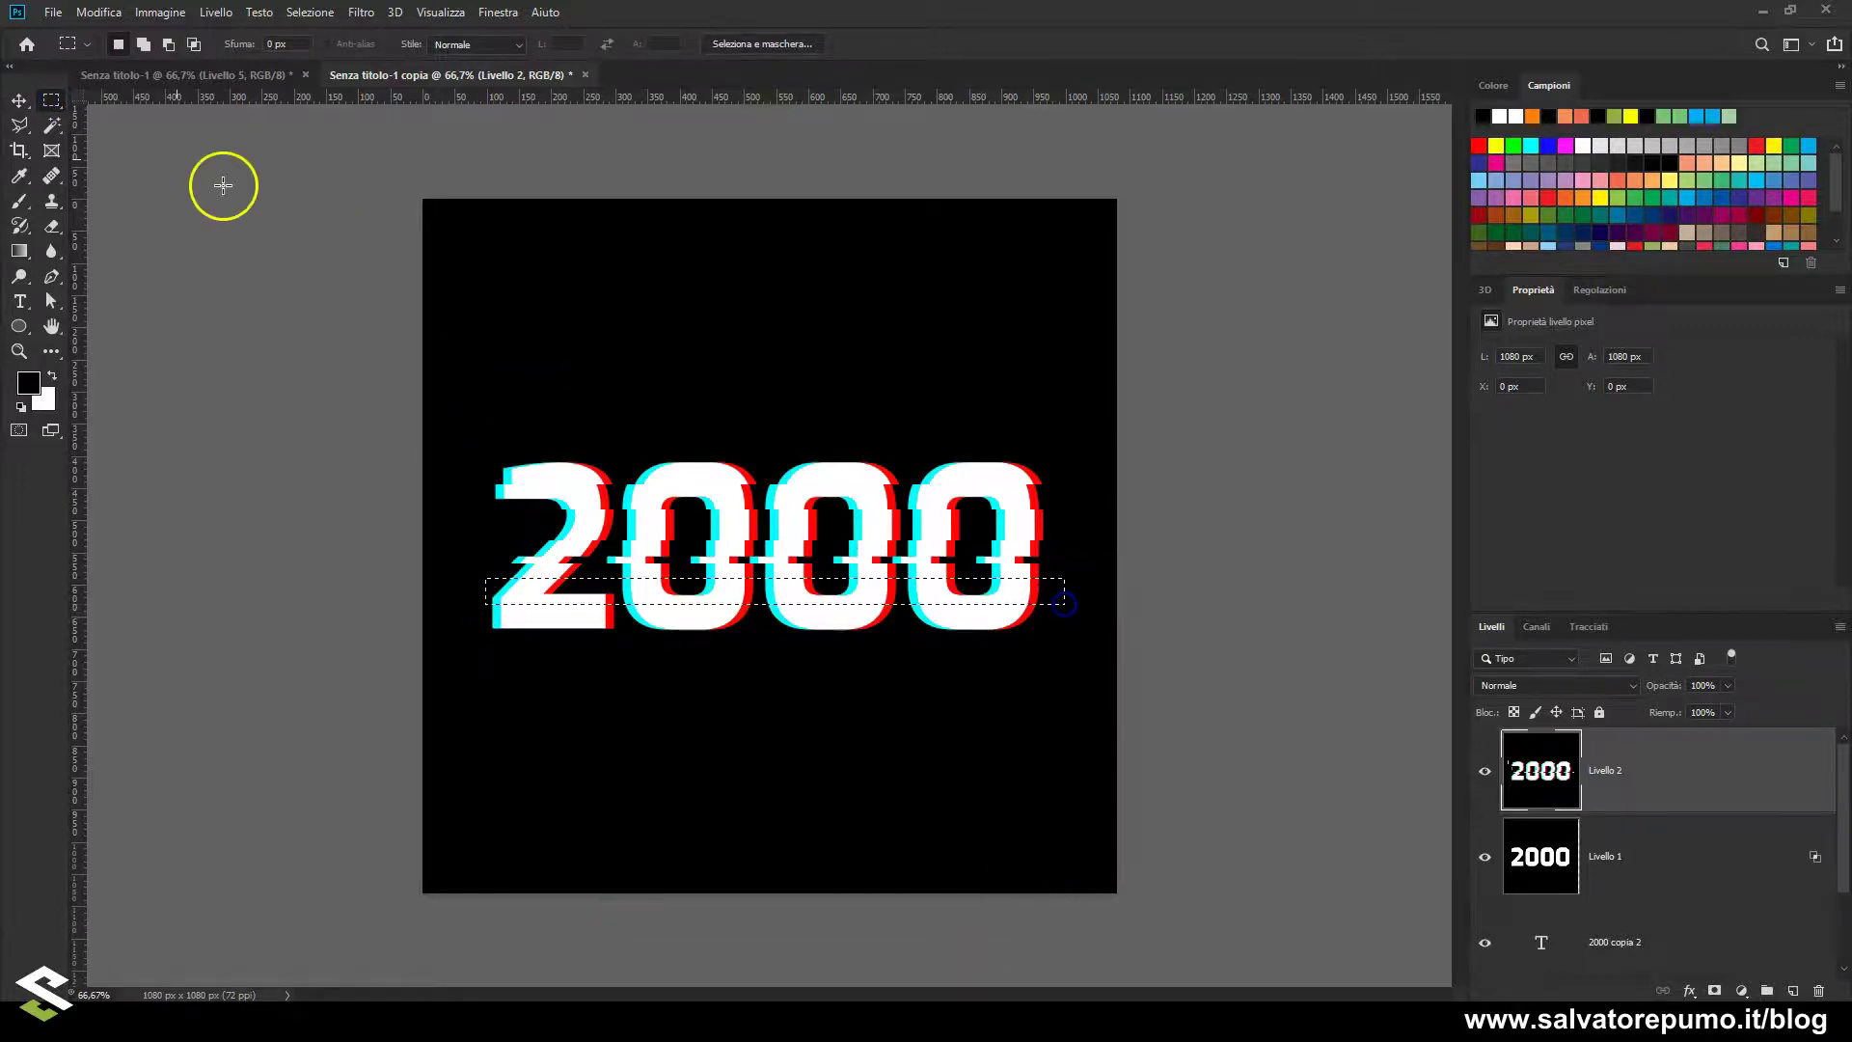
{"action": "left_click", "coordinate": [12, 101]}
{"action": "left_click_drag", "start_coordinate": [573, 595], "coordinate": [578, 587]}
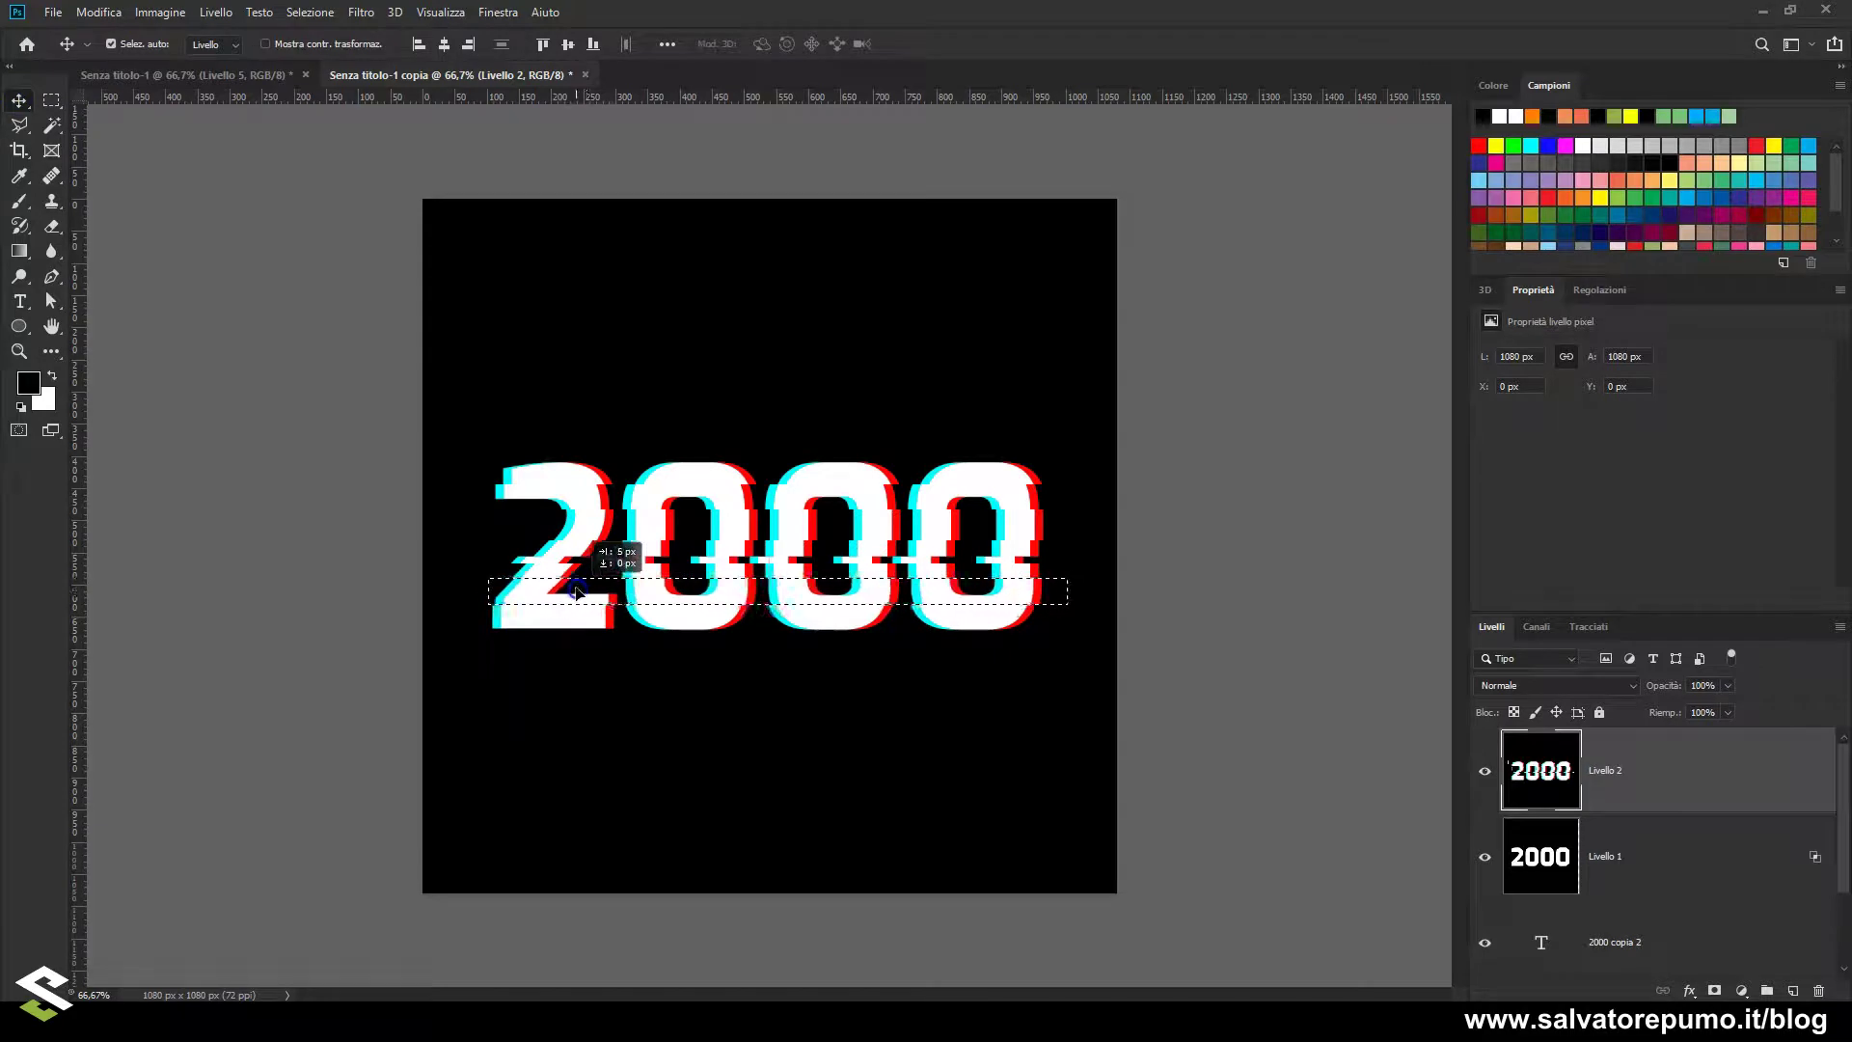
{"action": "left_click", "coordinate": [641, 662], "text": "ctrl"}
{"action": "key", "text": "ctrl+d"}
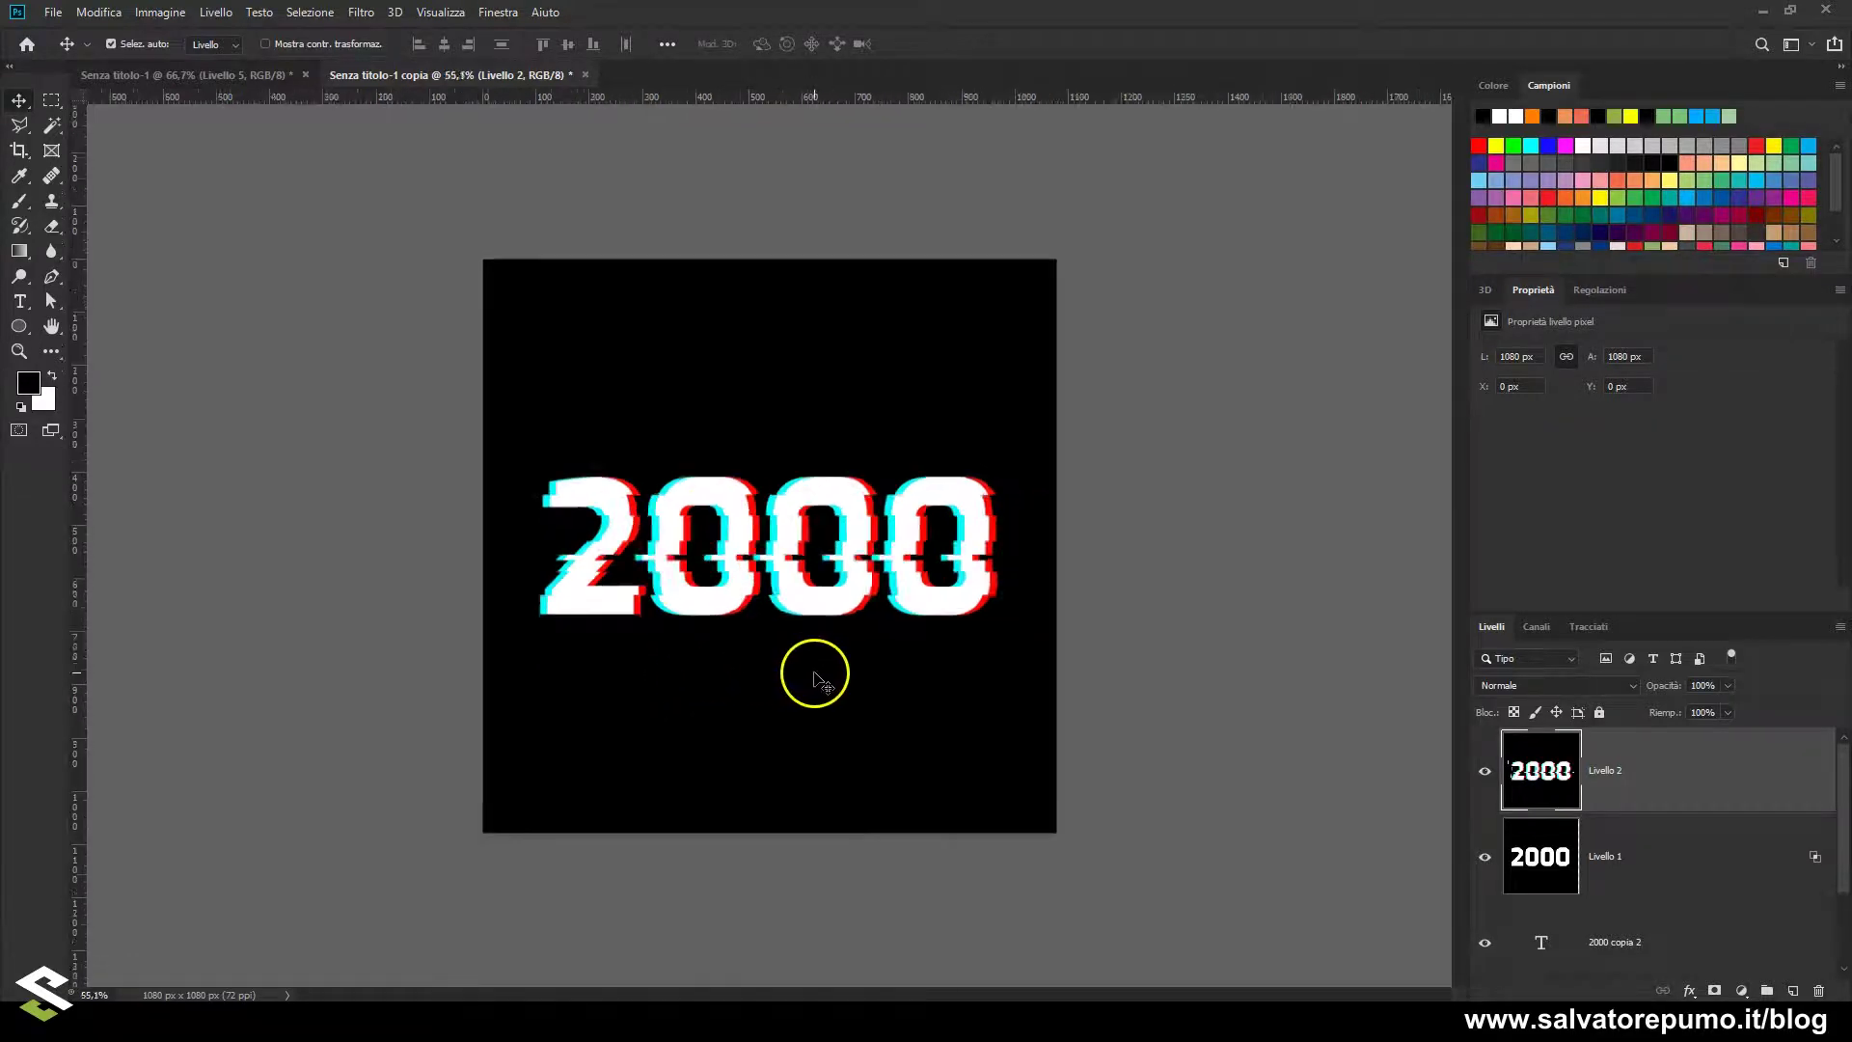
Shift a marquee strip across the top of '2000' about 10 px right, then deselect
{"action": "scroll", "coordinate": [816, 679], "scroll_direction": "up", "scroll_amount": 2}
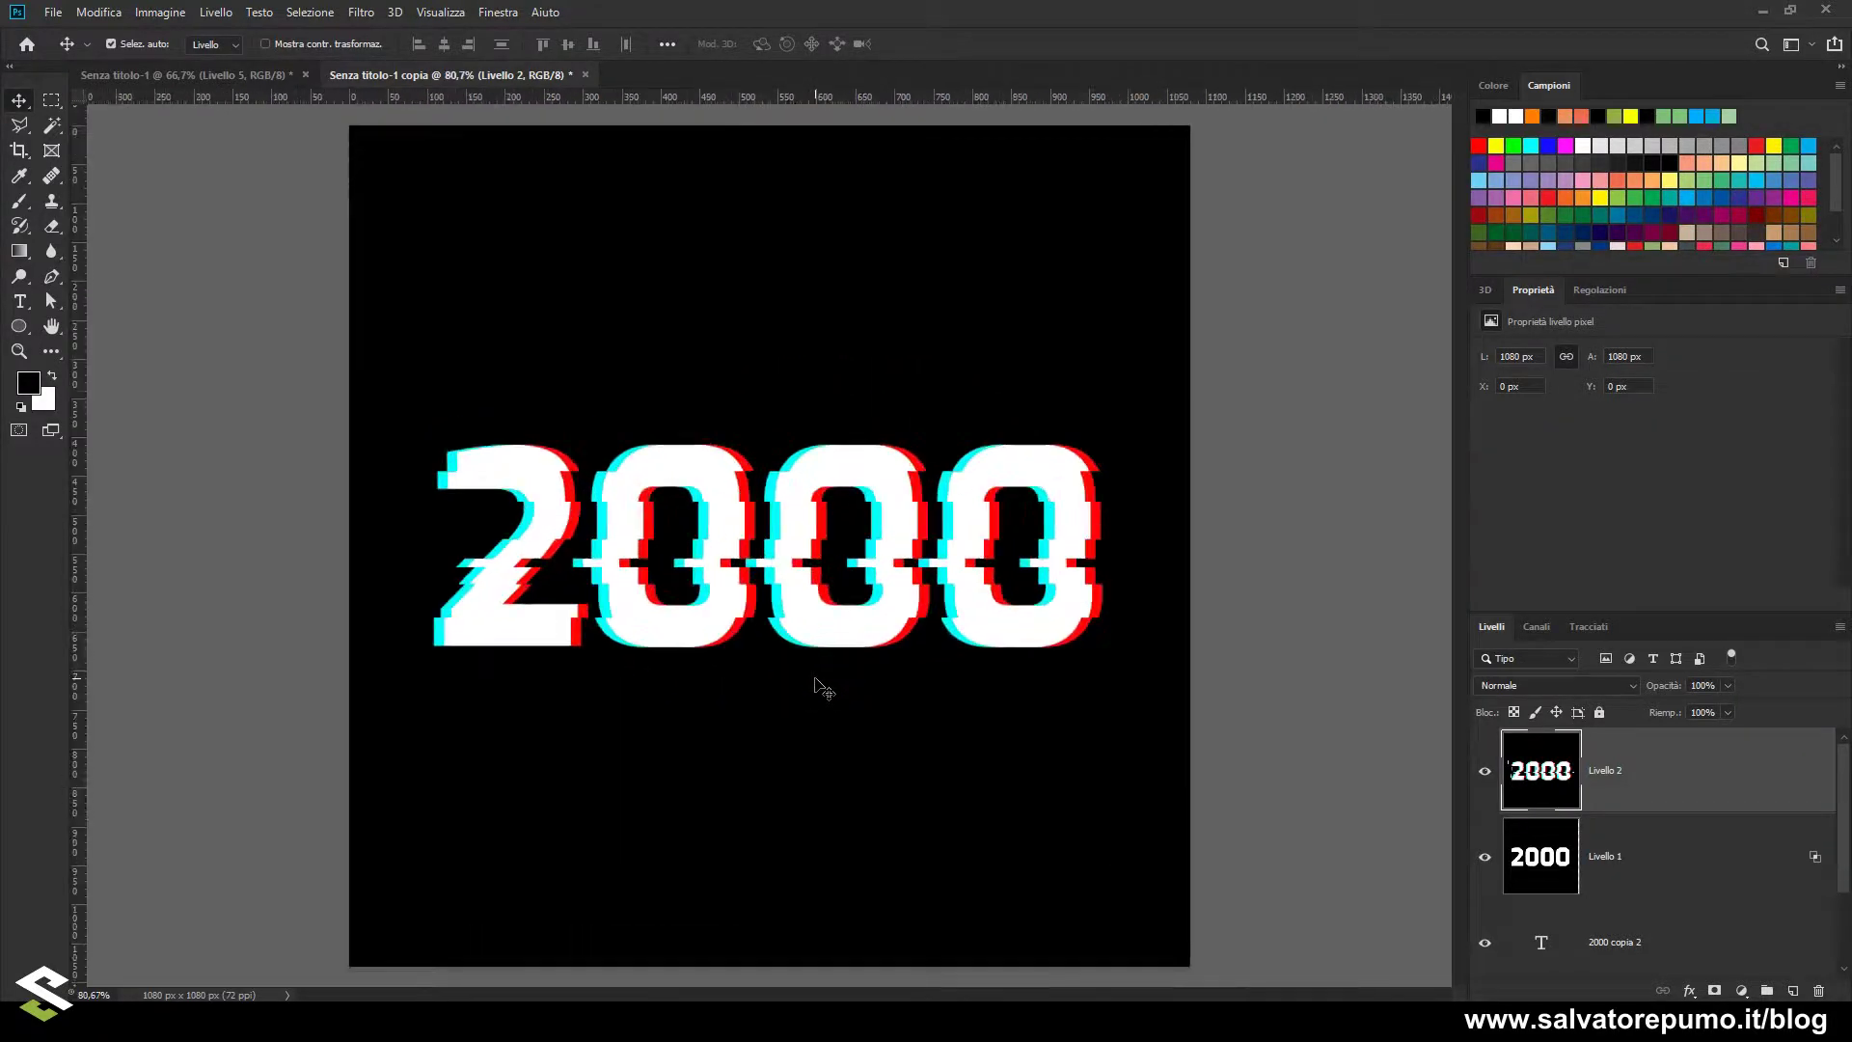
{"action": "left_click", "coordinate": [52, 100]}
{"action": "left_click_drag", "start_coordinate": [406, 448], "coordinate": [1115, 523]}
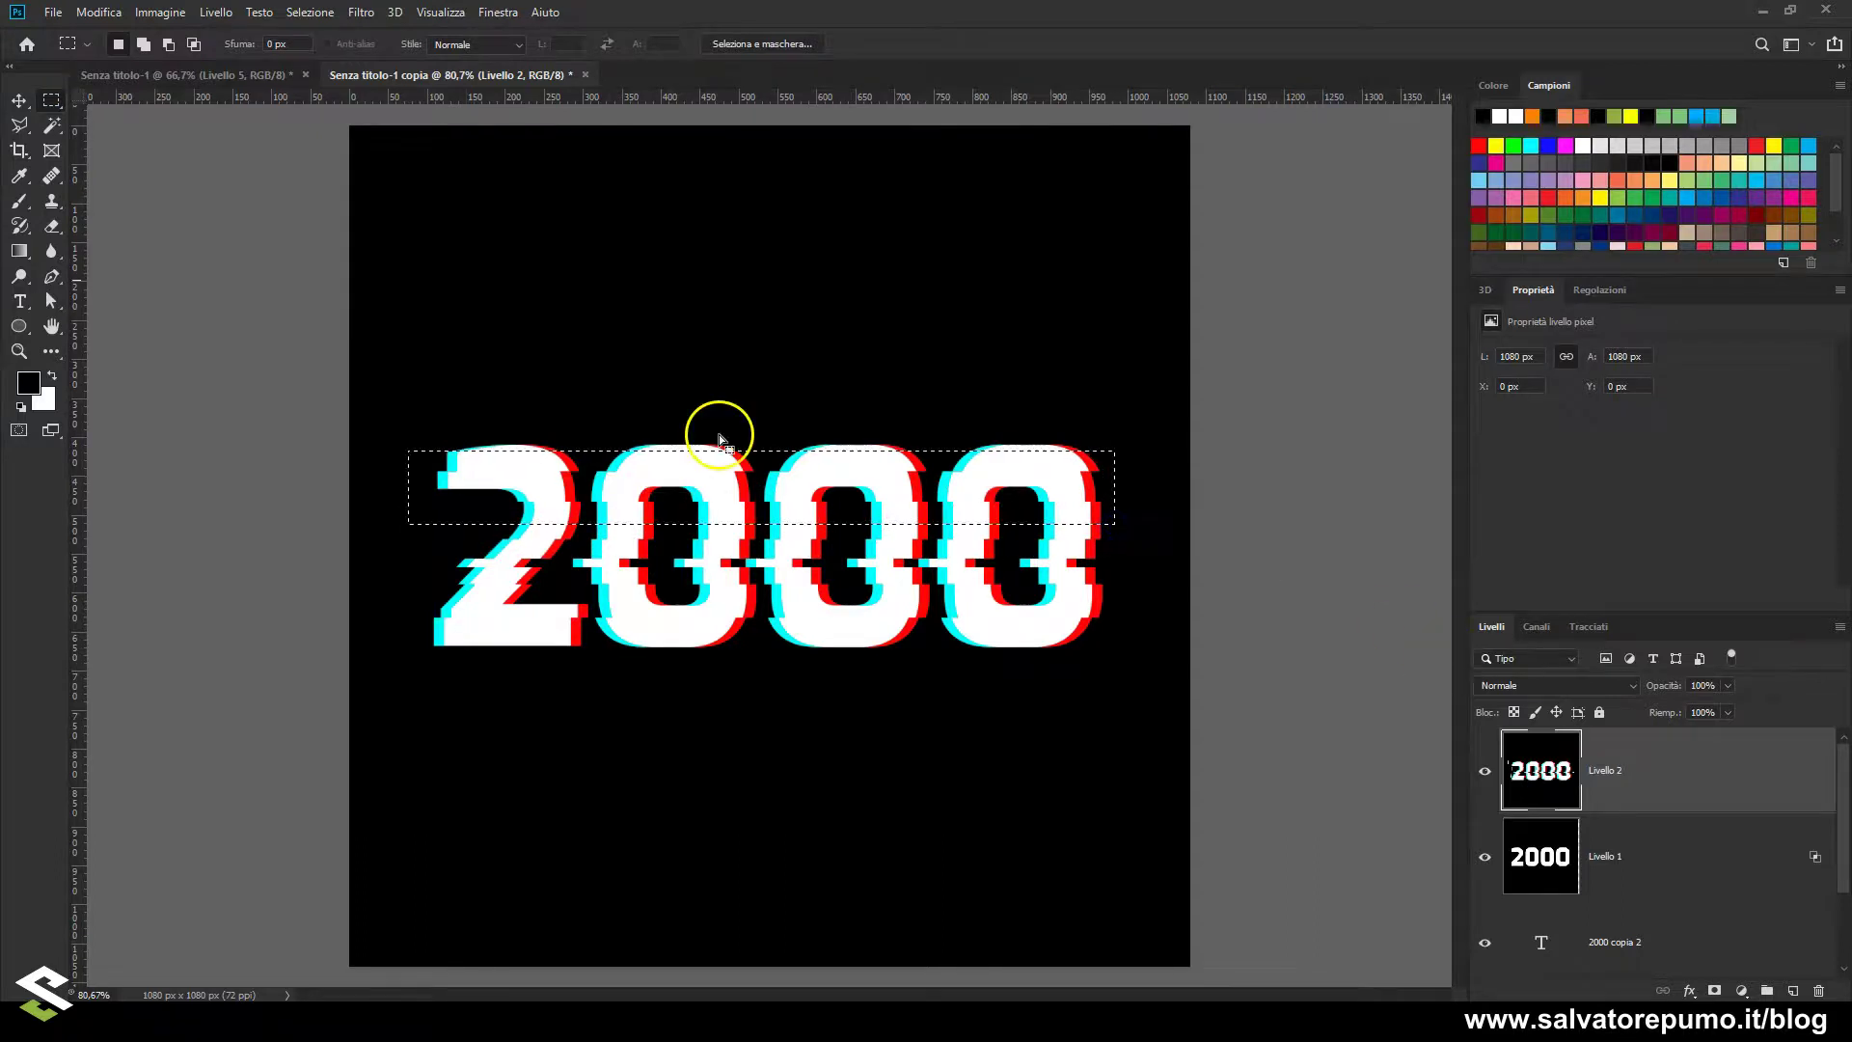
{"action": "left_click", "coordinate": [18, 99]}
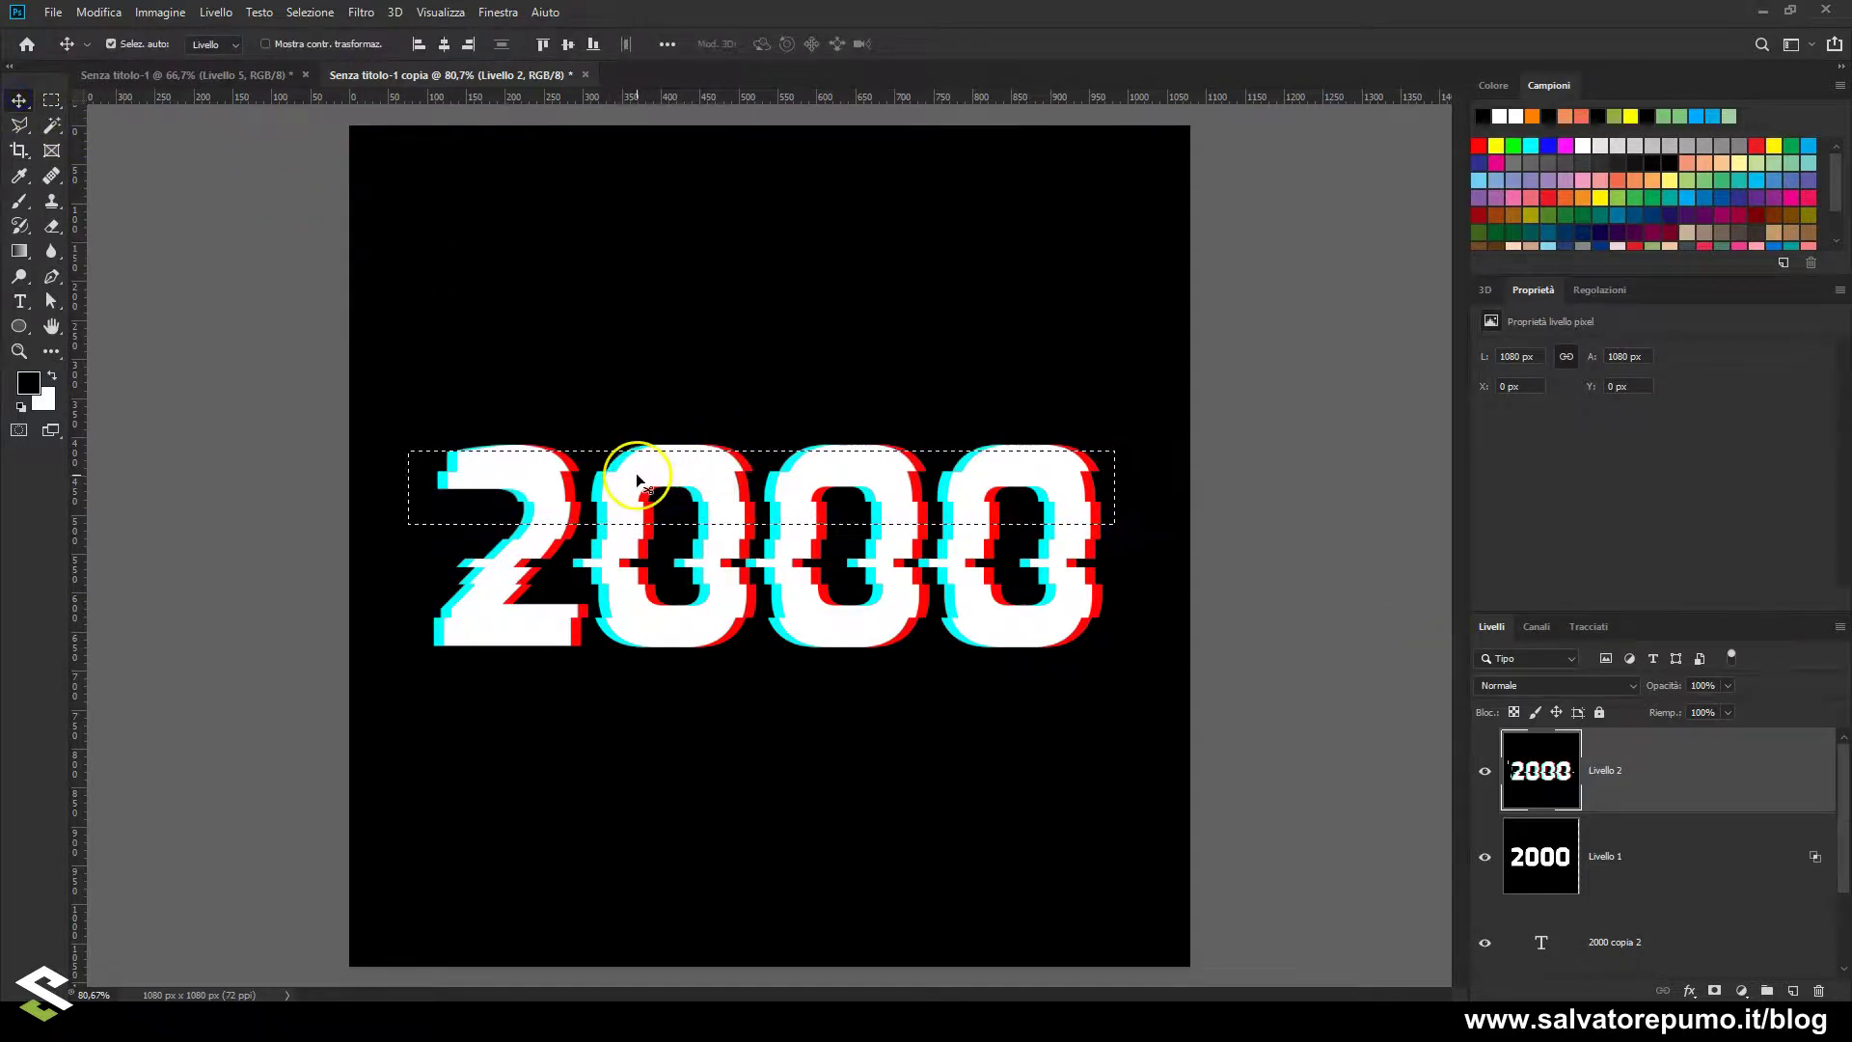
{"action": "left_click_drag", "start_coordinate": [636, 480], "coordinate": [622, 476]}
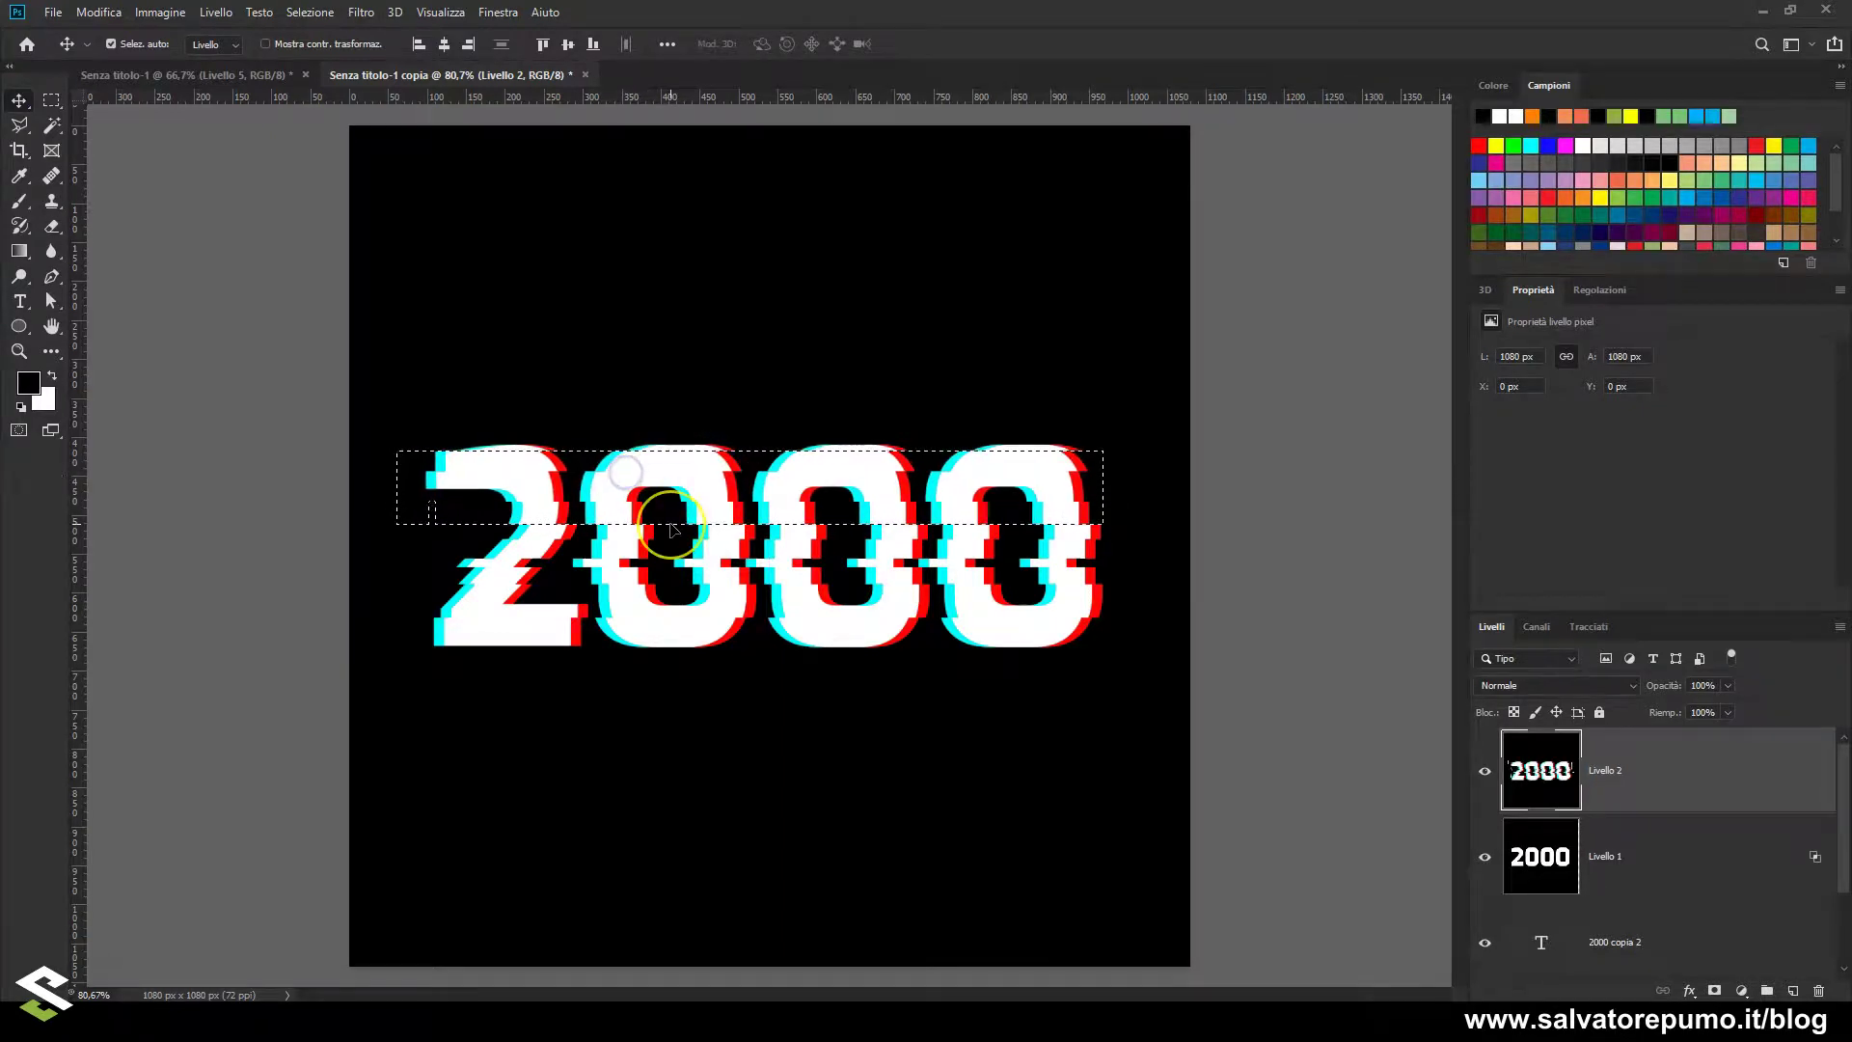
{"action": "key", "text": "ctrl+d"}
{"action": "key", "text": "ctrl+minus"}
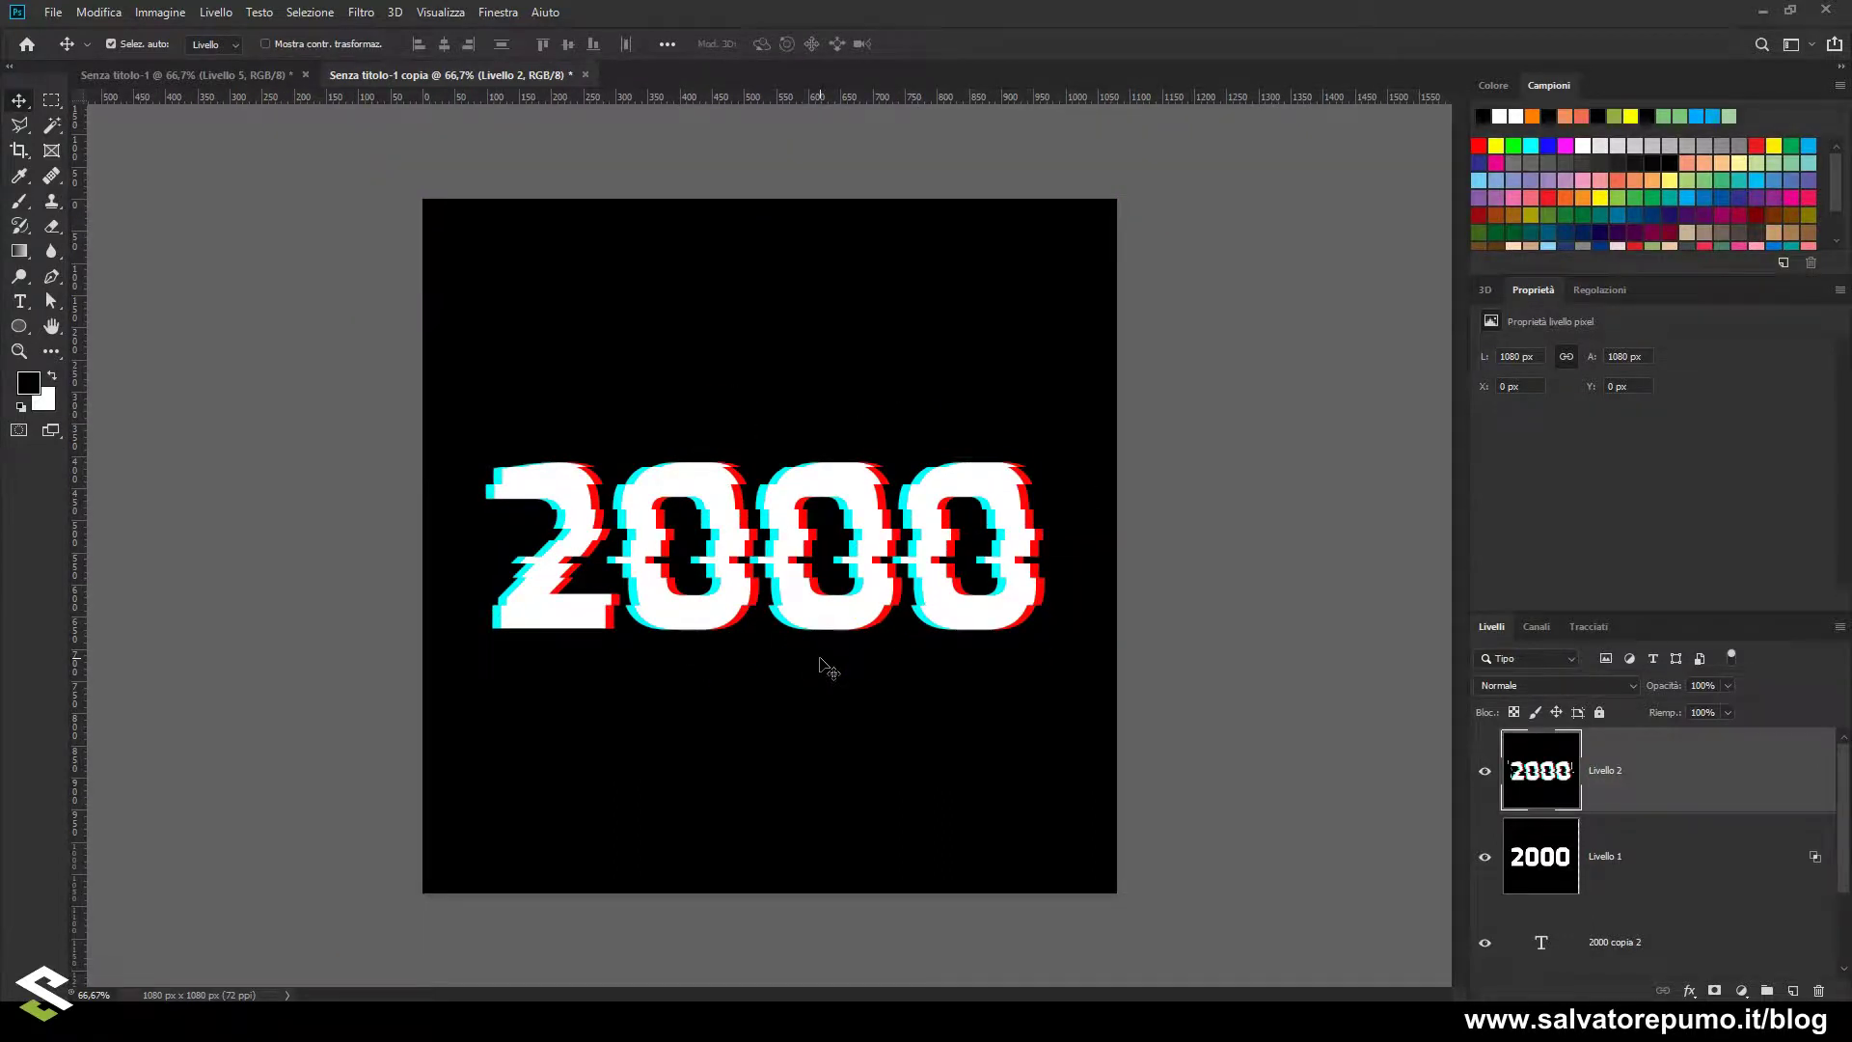
{"action": "scroll", "coordinate": [829, 668], "scroll_direction": "down", "scroll_amount": 1}
{"action": "scroll", "coordinate": [825, 670], "scroll_direction": "down", "scroll_amount": 1}
{"action": "scroll", "coordinate": [820, 673], "scroll_direction": "up", "scroll_amount": 1}
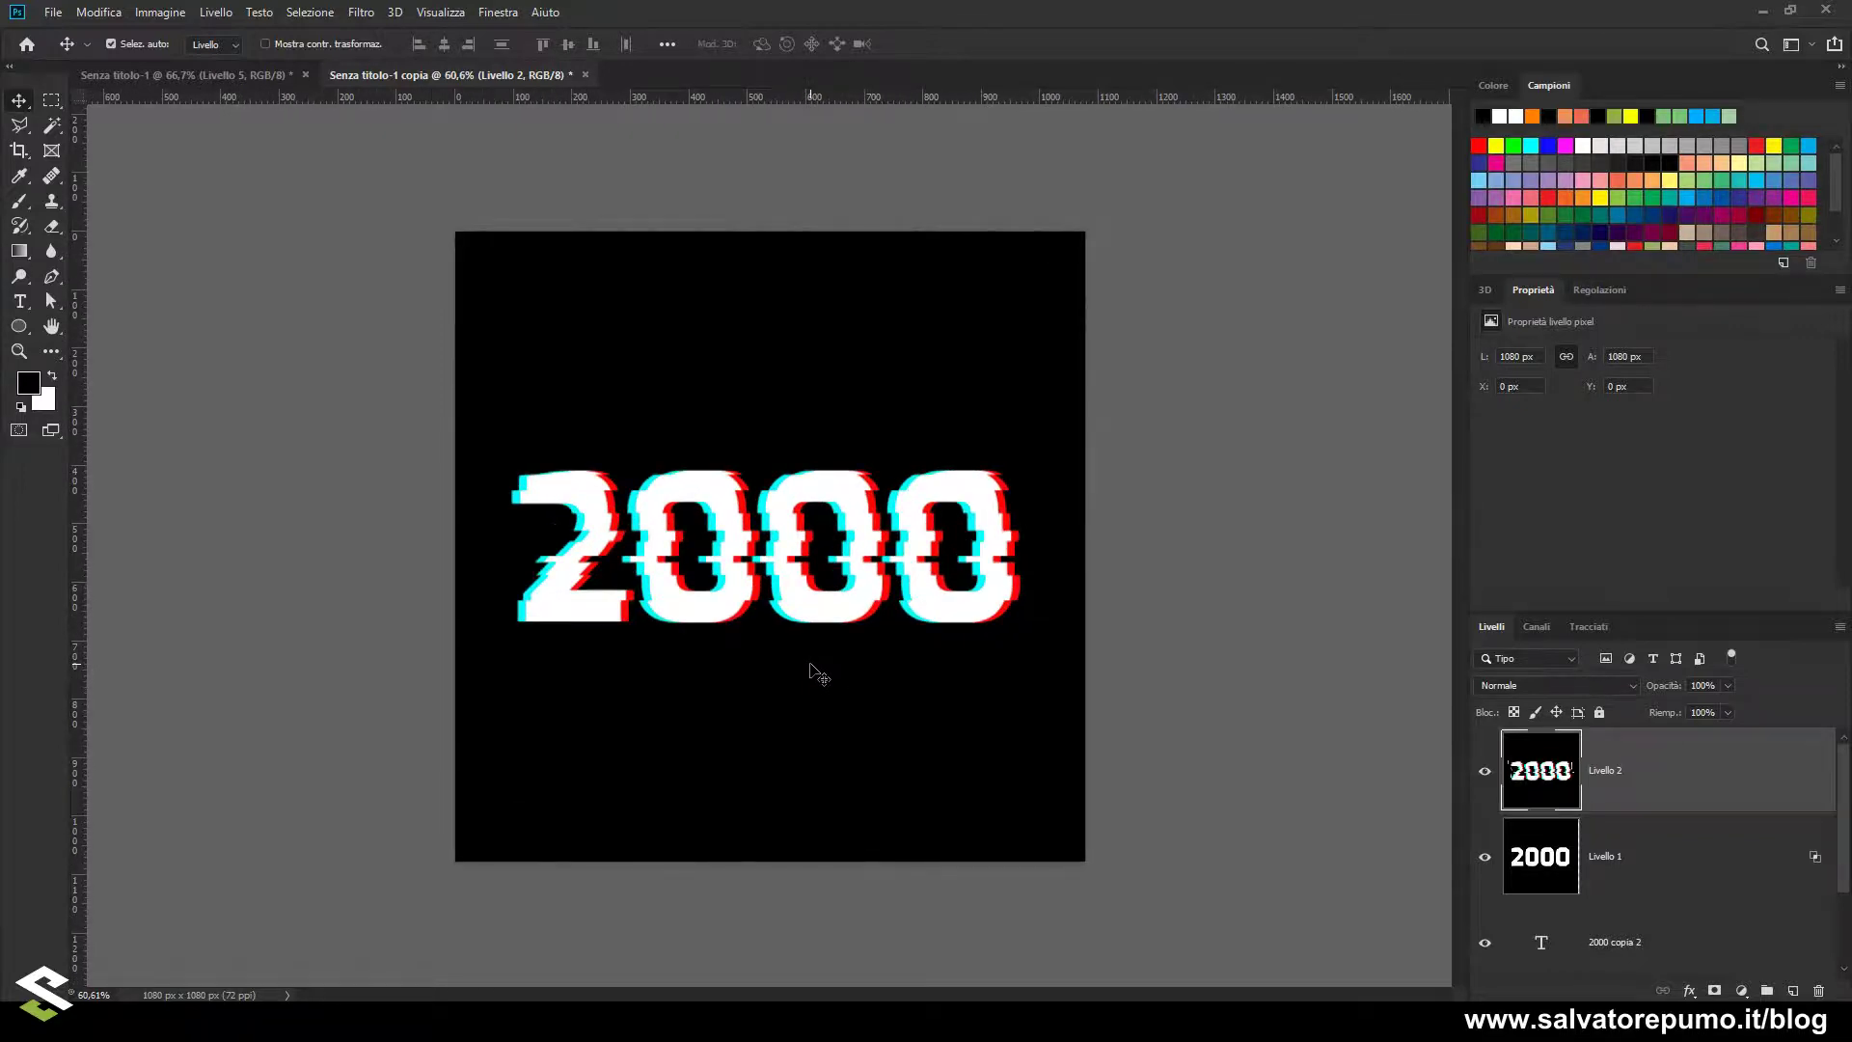
Group Livello 1 and Livello 2 into a new group named 'effetto glitch'
{"action": "left_click", "coordinate": [887, 666]}
{"action": "left_click", "coordinate": [1688, 789]}
{"action": "scroll", "coordinate": [1688, 789], "scroll_direction": "down", "scroll_amount": 1}
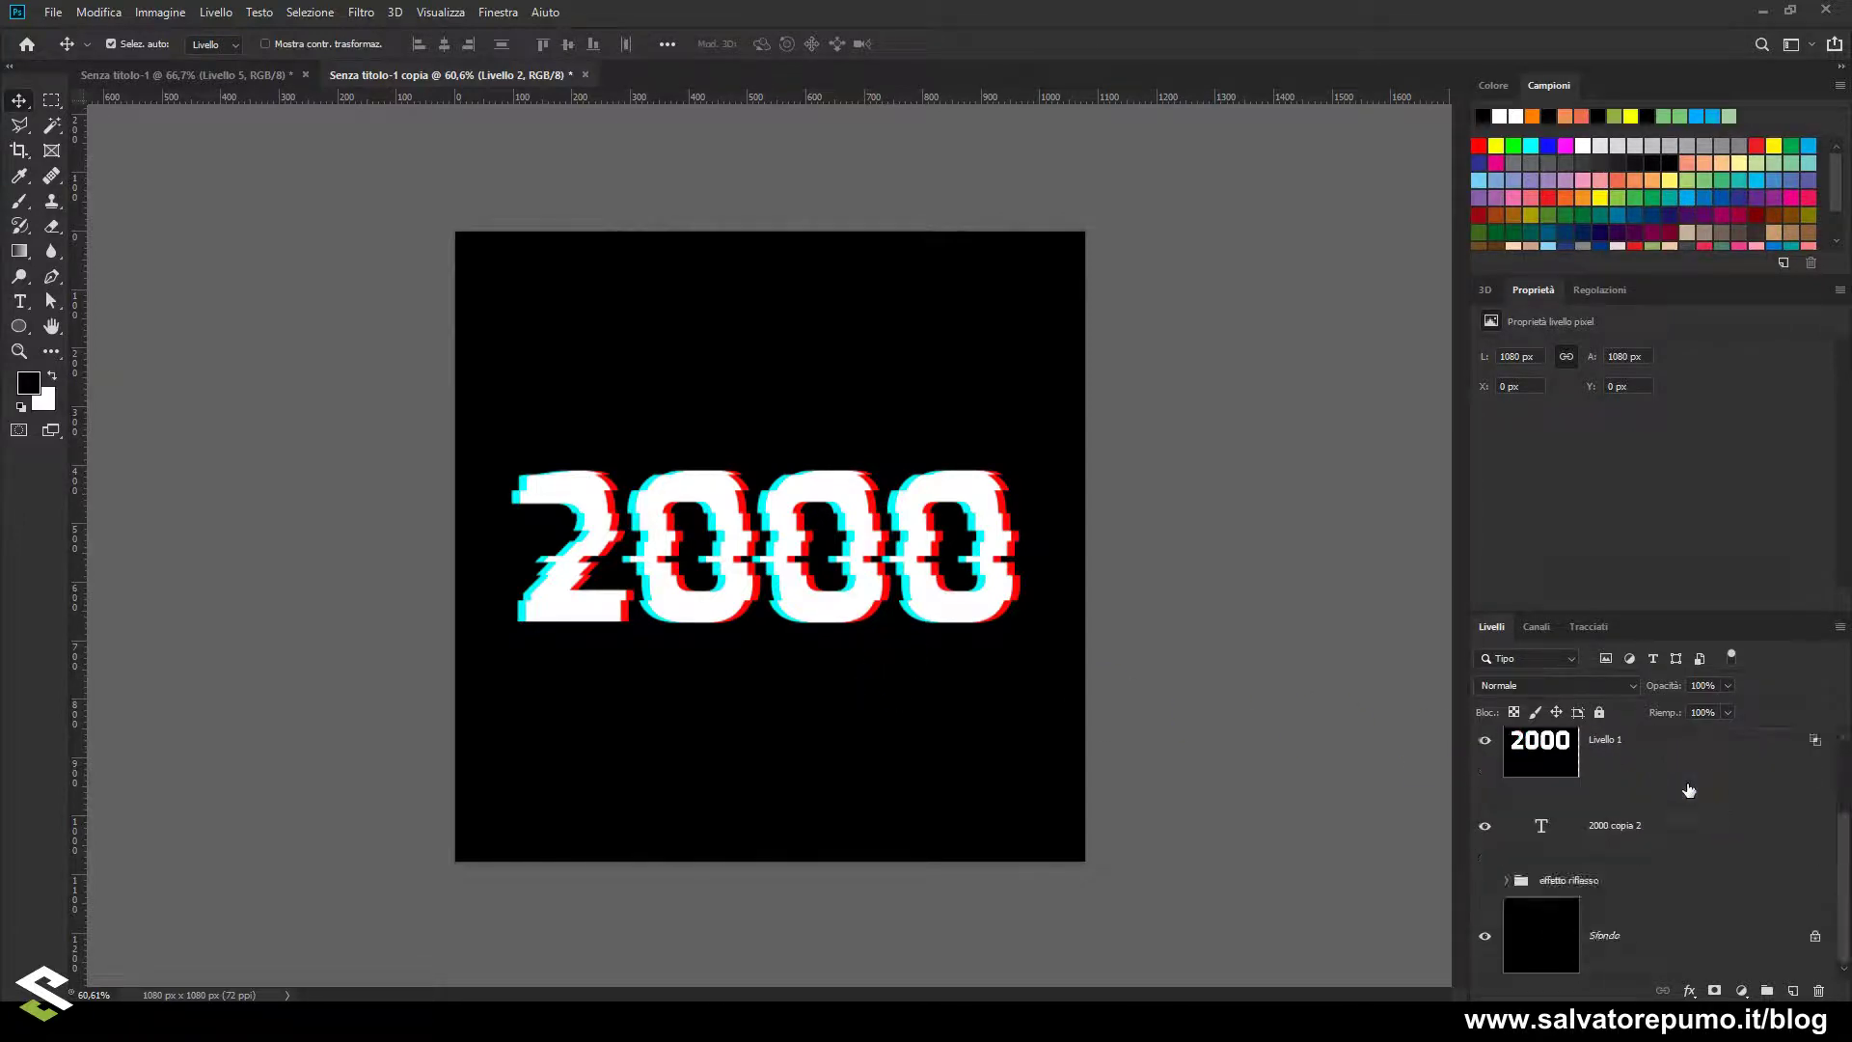
{"action": "scroll", "coordinate": [1688, 789], "scroll_direction": "up", "scroll_amount": 1}
{"action": "left_click", "coordinate": [1675, 818], "text": "shift"}
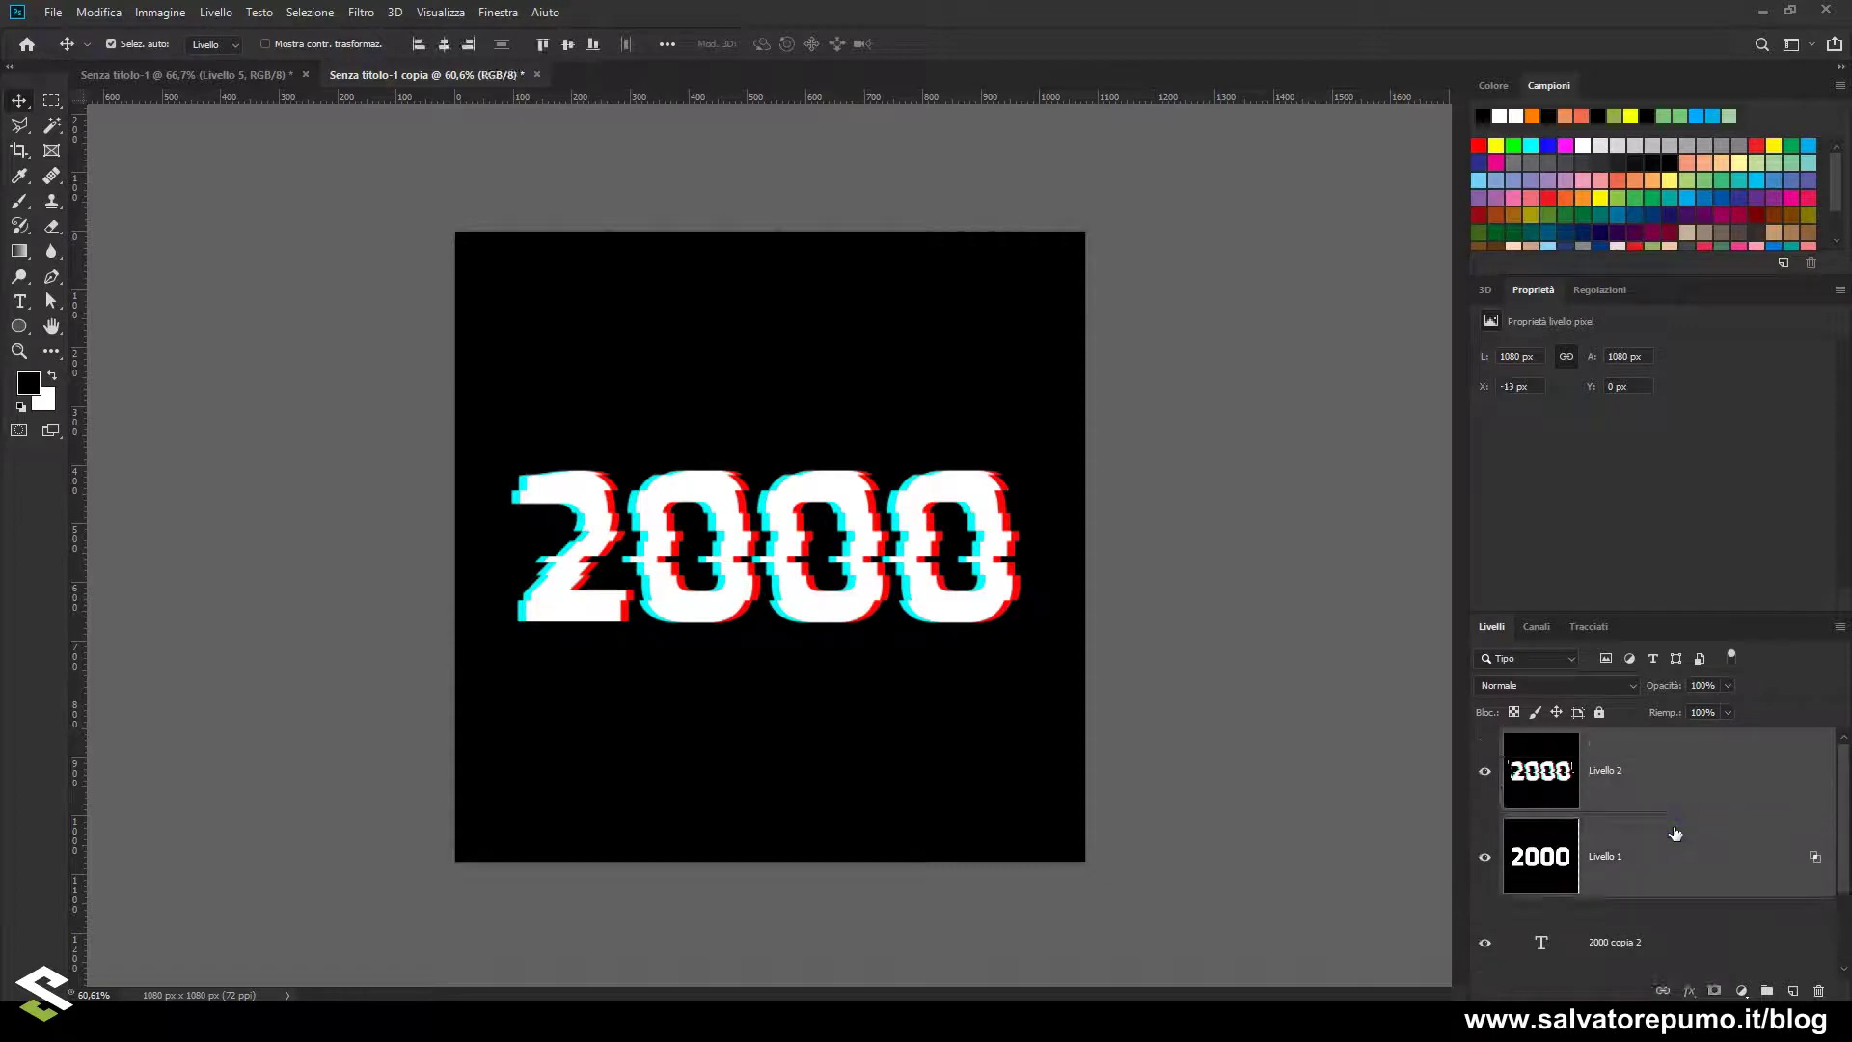
{"action": "left_click", "coordinate": [1767, 990]}
{"action": "double_click", "coordinate": [1560, 739]}
{"action": "type", "text": "effetto glitch"}
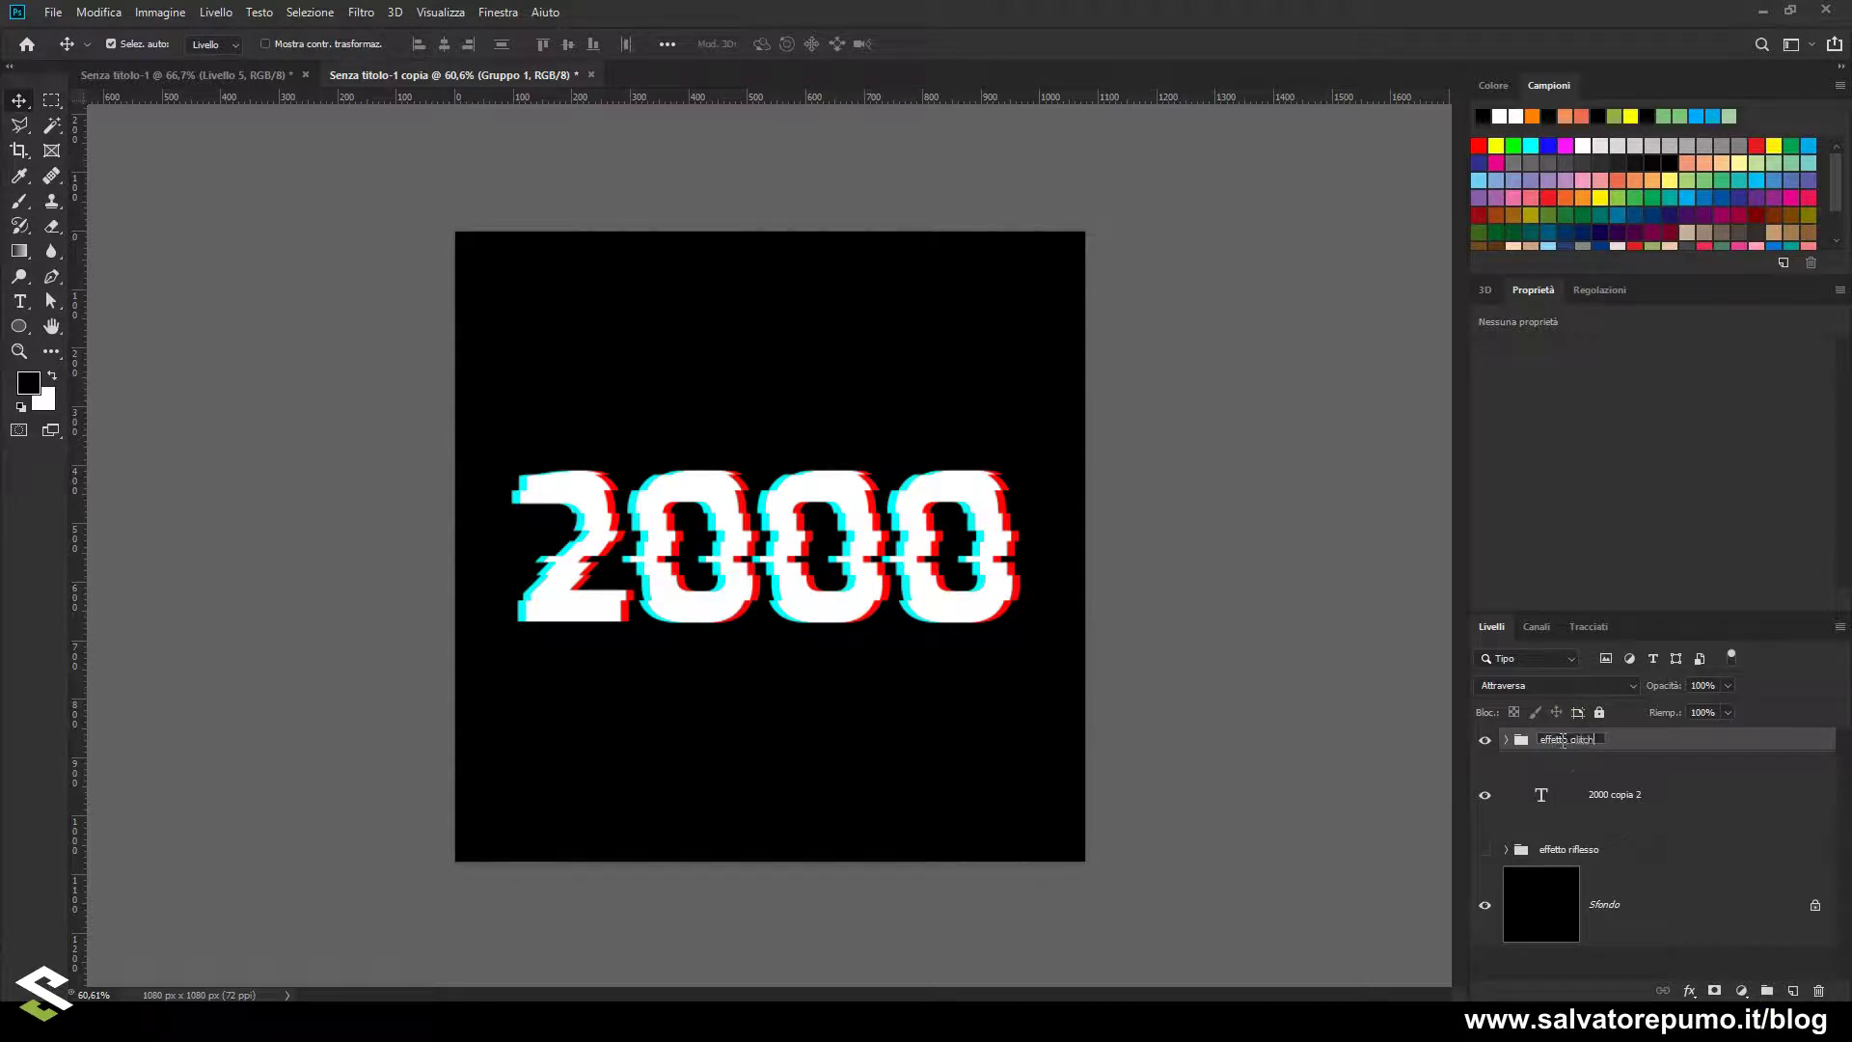
{"action": "key", "text": "Return"}
Move 'effetto glitch' below '2000 copia 2' and hide it, leaving plain white 2000 visible
{"action": "left_click_drag", "start_coordinate": [1560, 744], "coordinate": [1534, 815]}
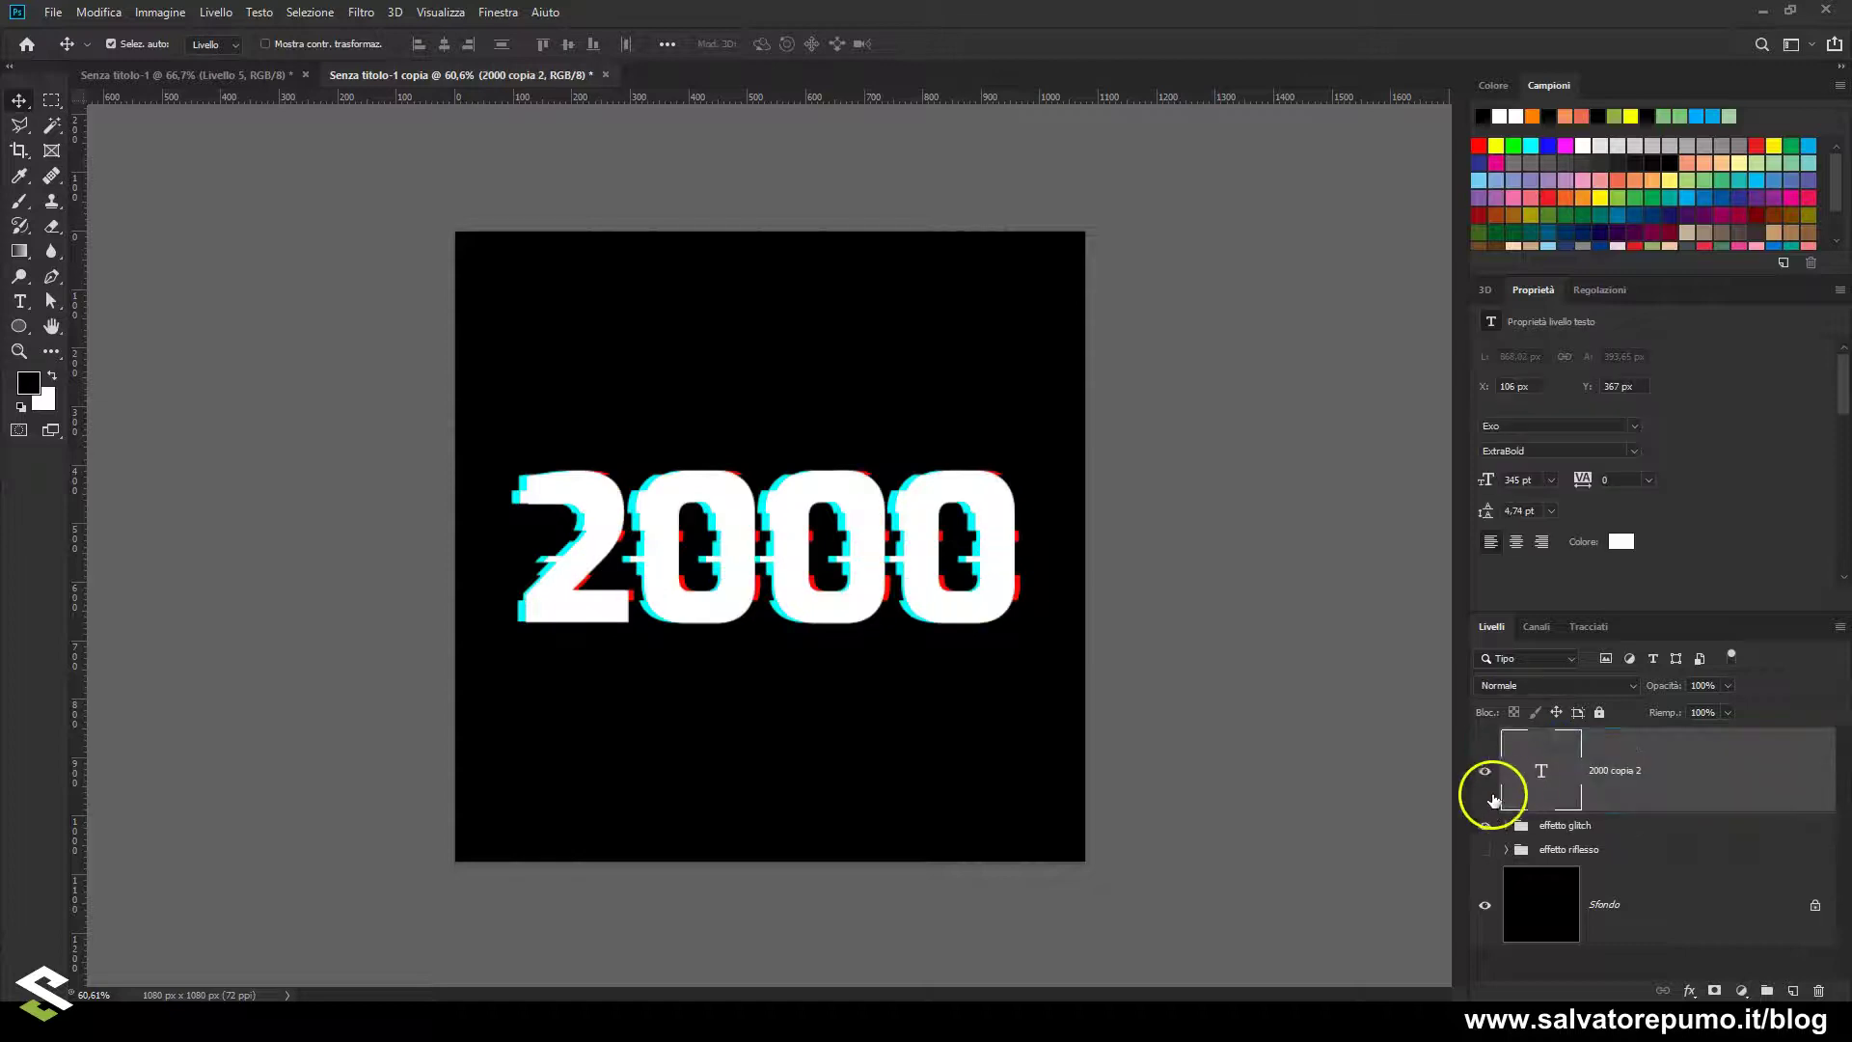
{"action": "left_click", "coordinate": [1485, 827]}
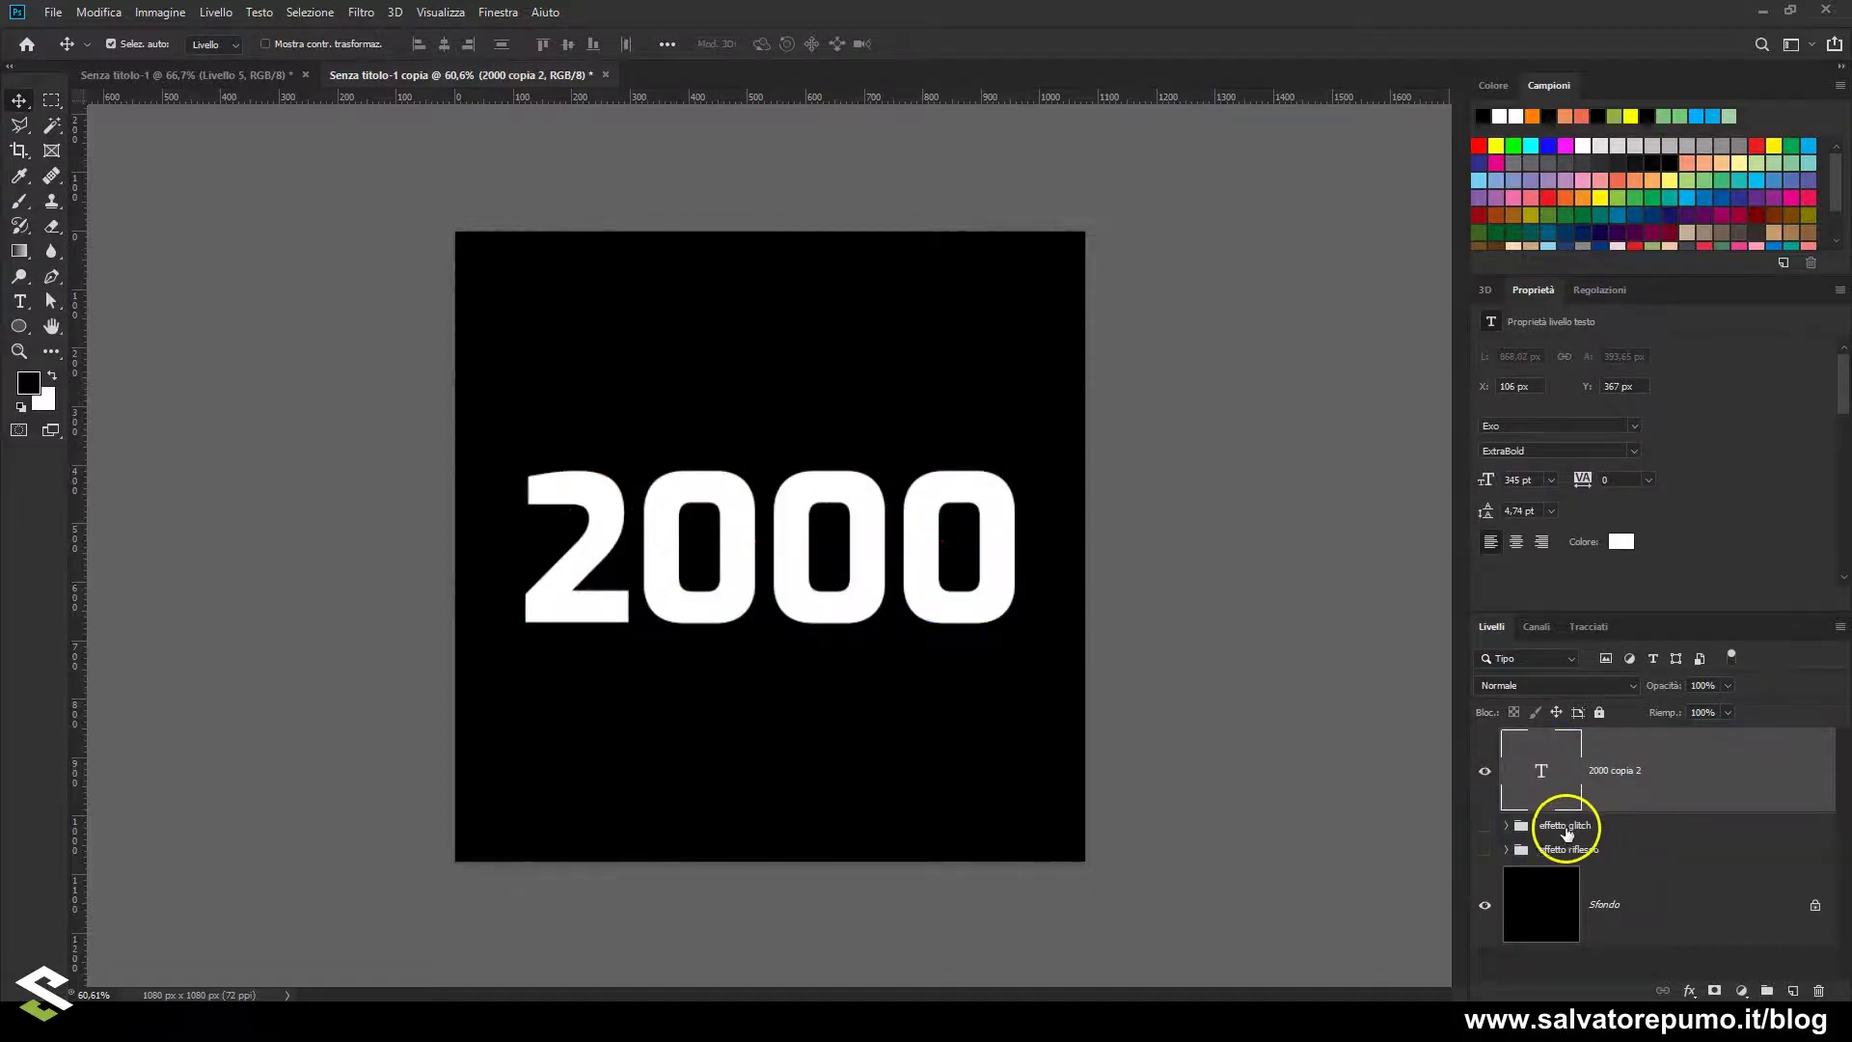
{"action": "left_click", "coordinate": [1484, 770]}
{"action": "left_click", "coordinate": [1482, 852]}
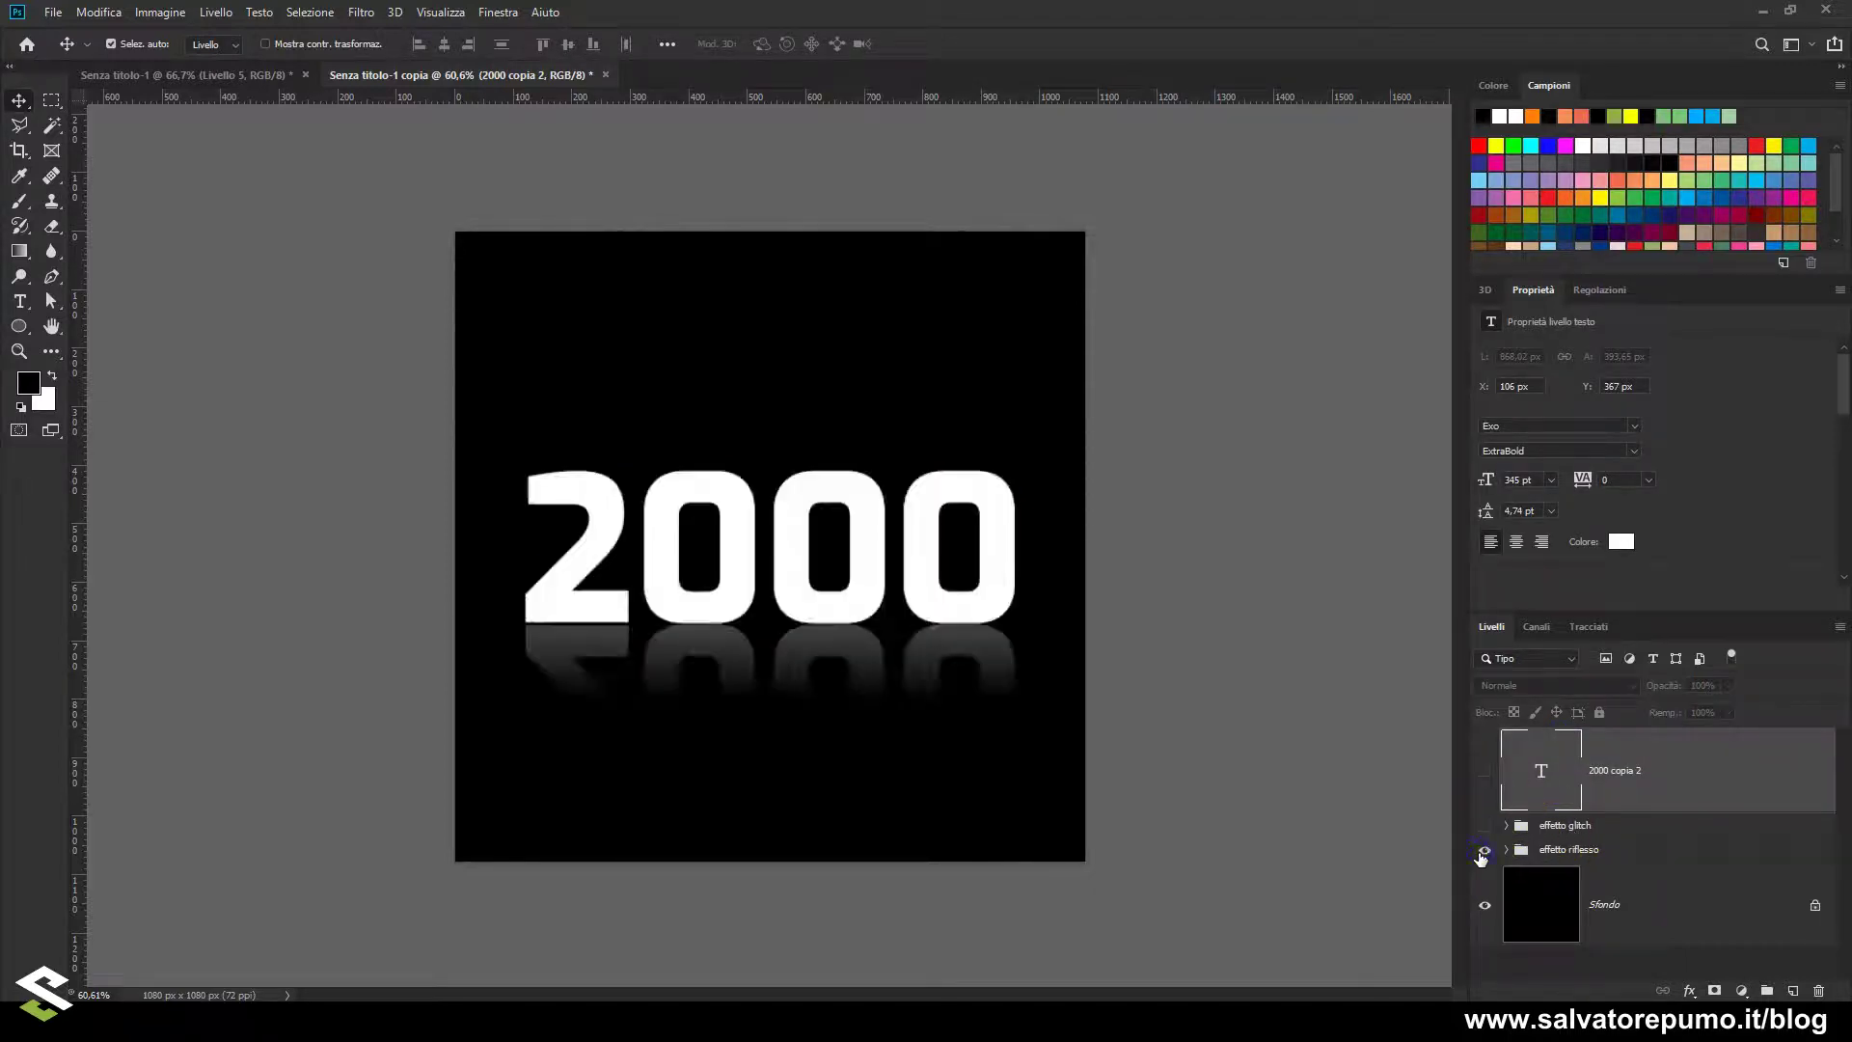
{"action": "left_click", "coordinate": [1483, 851]}
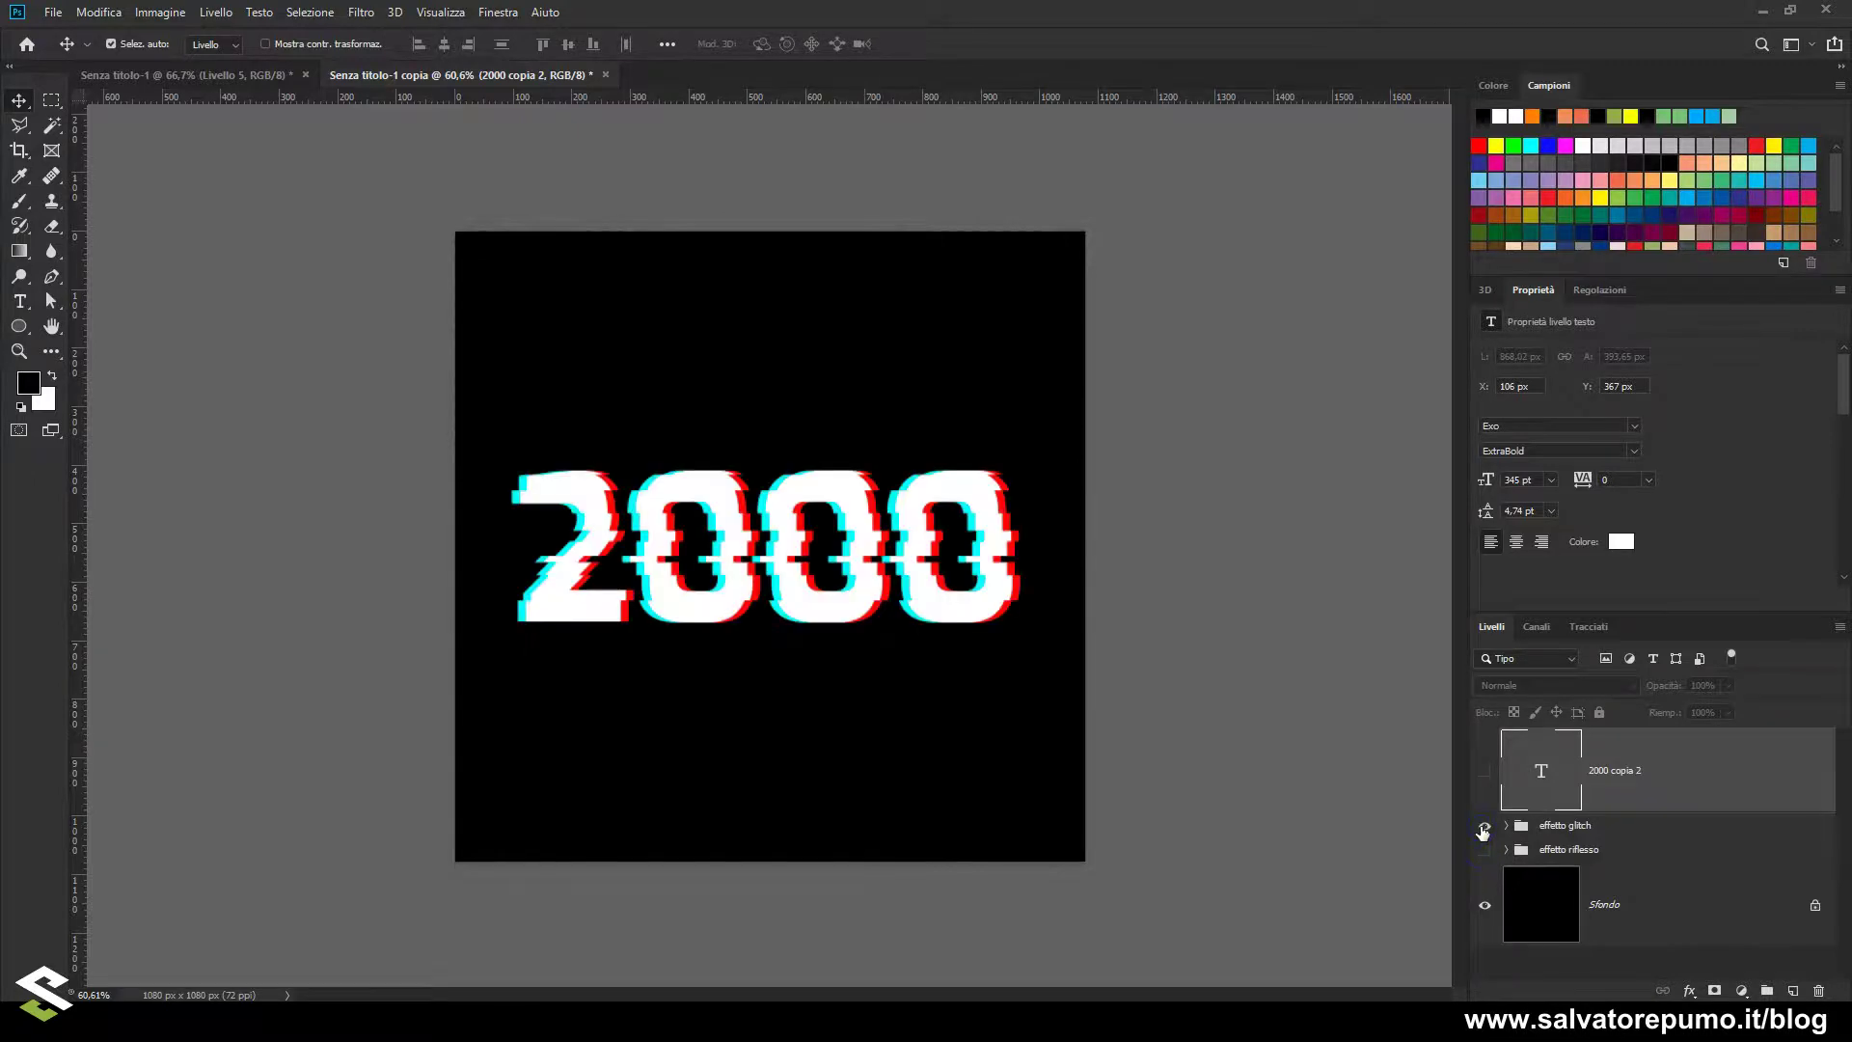
{"action": "left_click", "coordinate": [1483, 827]}
{"action": "left_click", "coordinate": [1485, 771]}
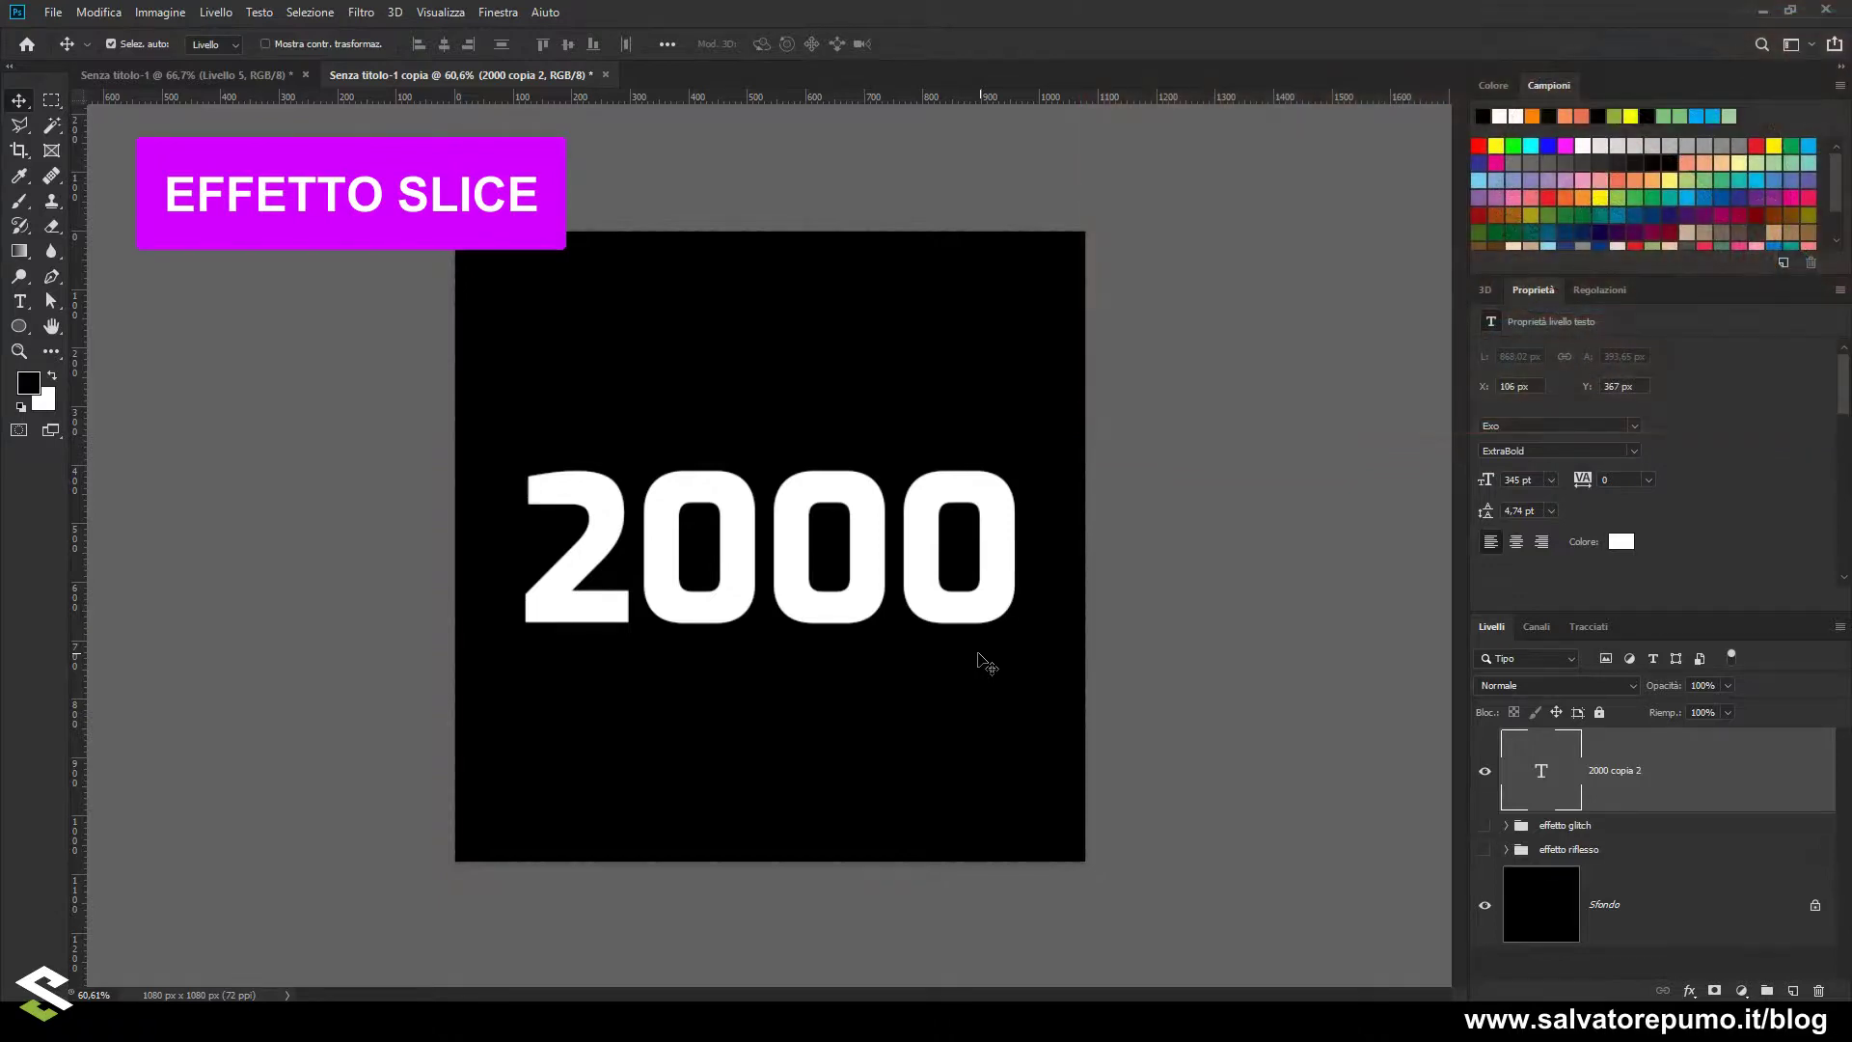
Lasso a slanted polygonal band over the top of '2000' and turn it into a layer mask
{"action": "scroll", "coordinate": [984, 663], "scroll_direction": "up", "scroll_amount": 1}
{"action": "scroll", "coordinate": [984, 663], "scroll_direction": "up", "scroll_amount": 1}
{"action": "scroll", "coordinate": [984, 663], "scroll_direction": "up", "scroll_amount": 1}
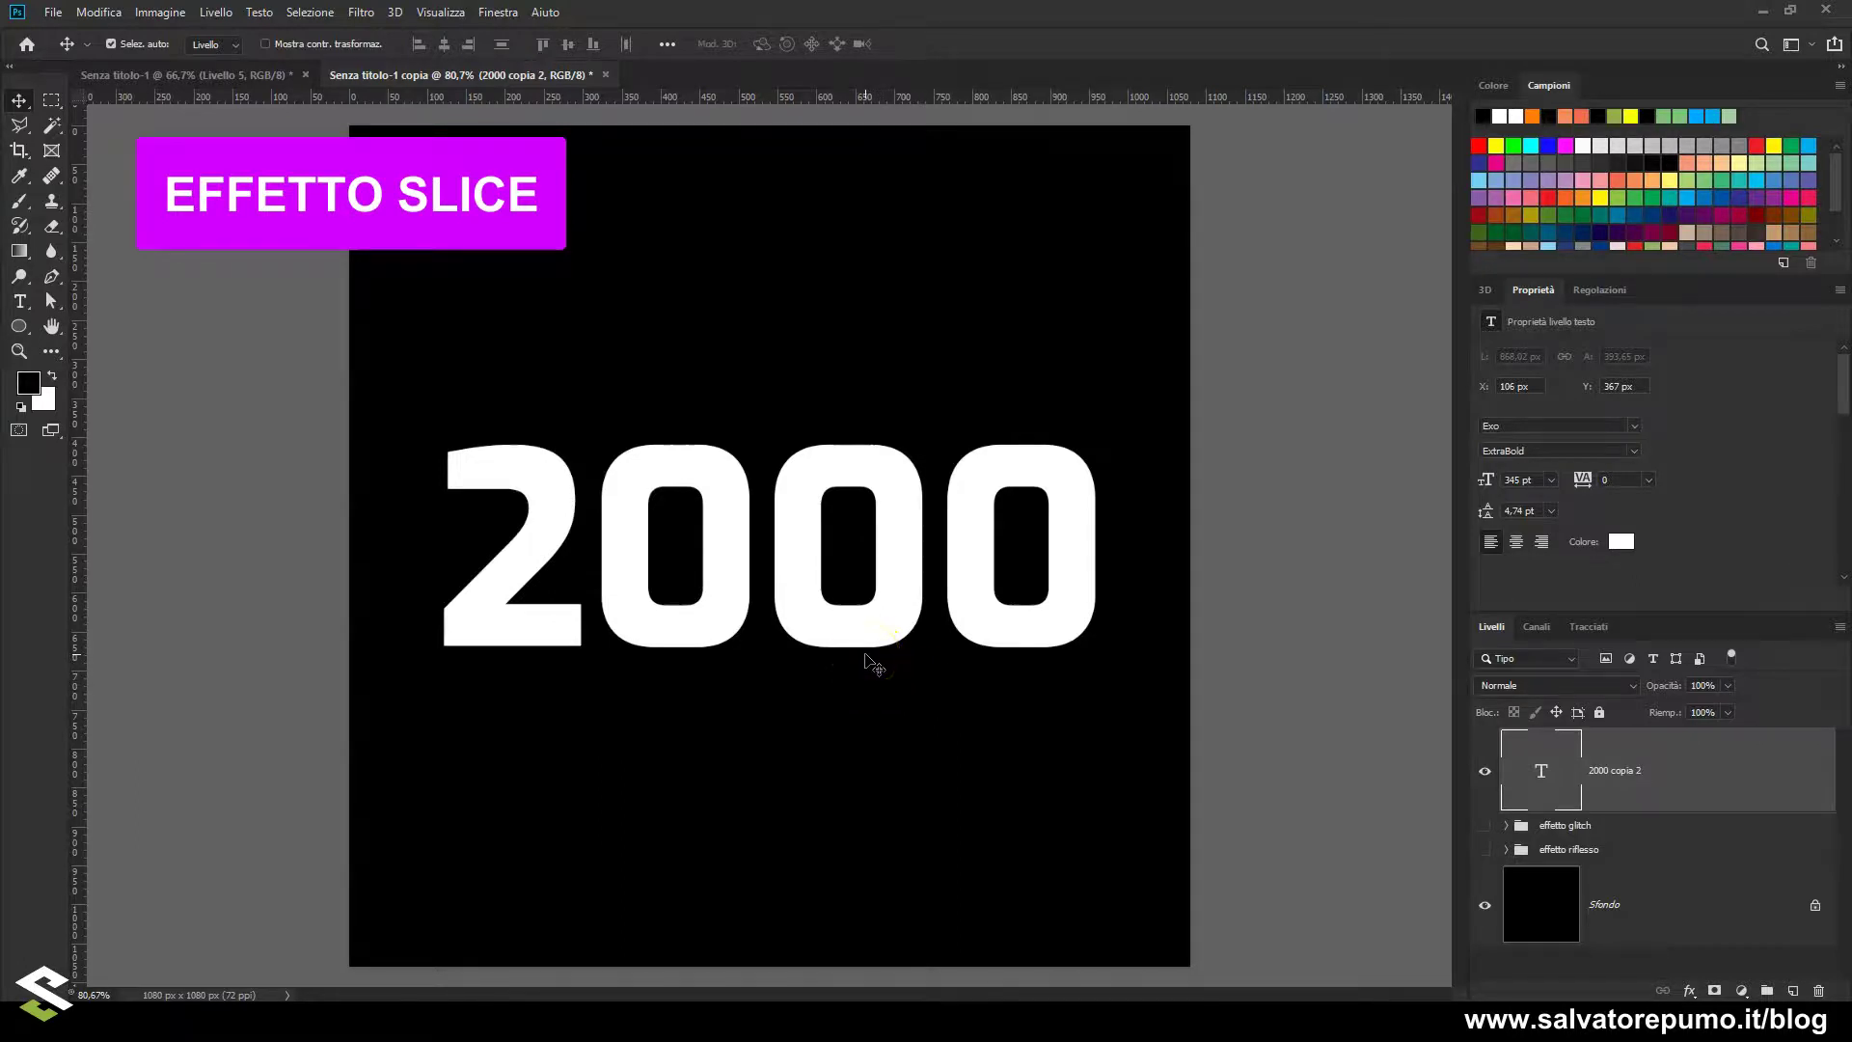
{"action": "left_click", "coordinate": [20, 127]}
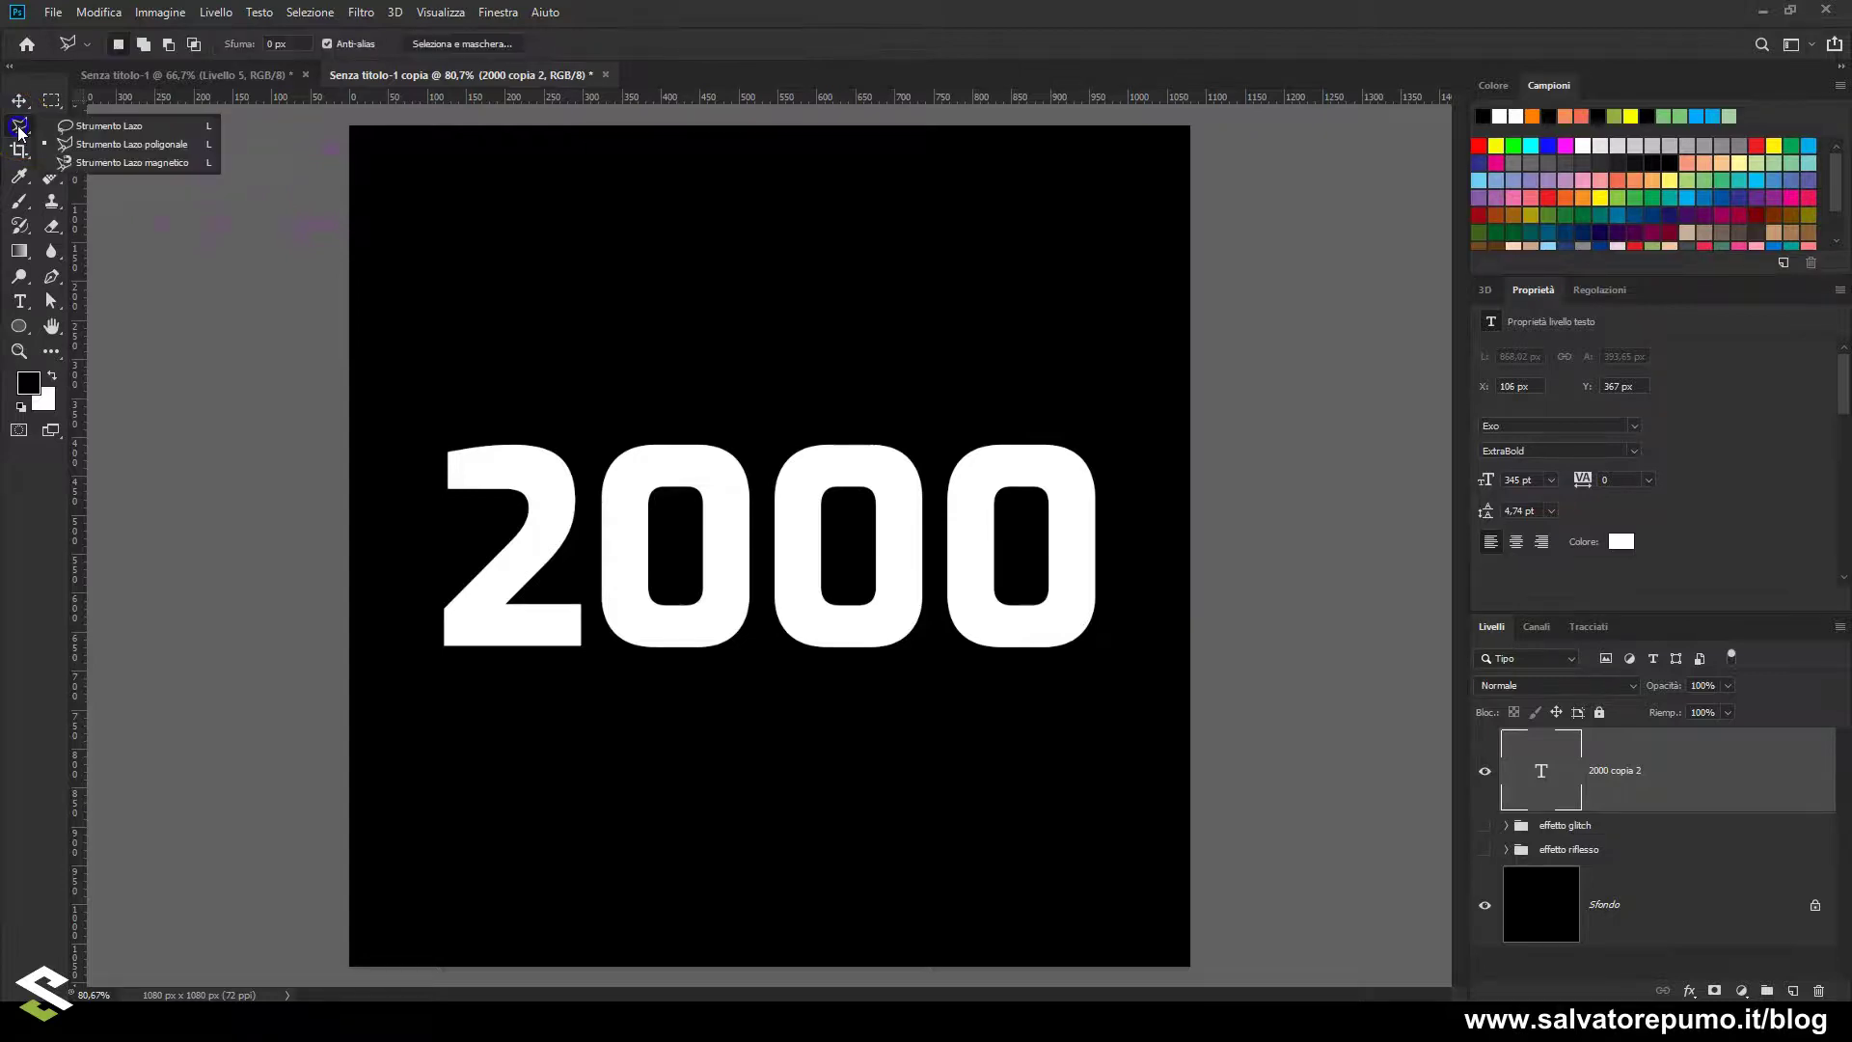
{"action": "left_click", "coordinate": [104, 145]}
{"action": "left_click", "coordinate": [420, 394]}
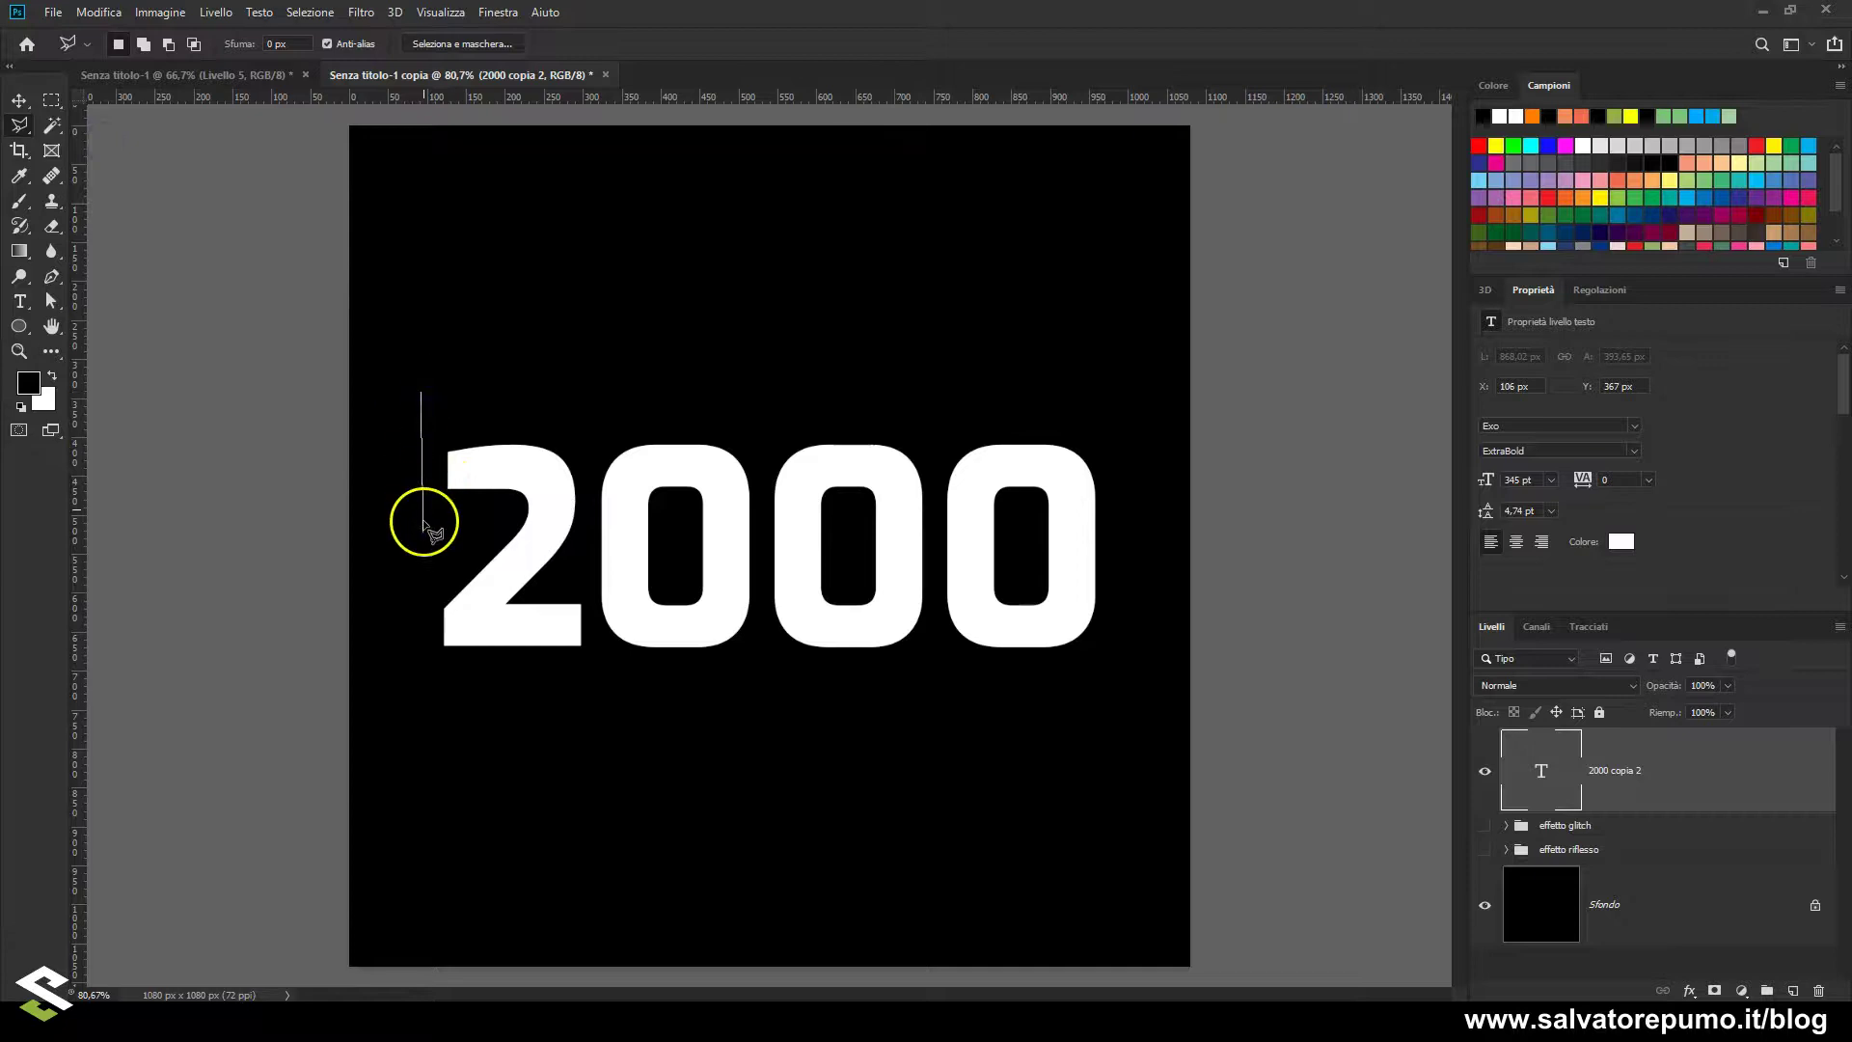
{"action": "left_click", "coordinate": [421, 575]}
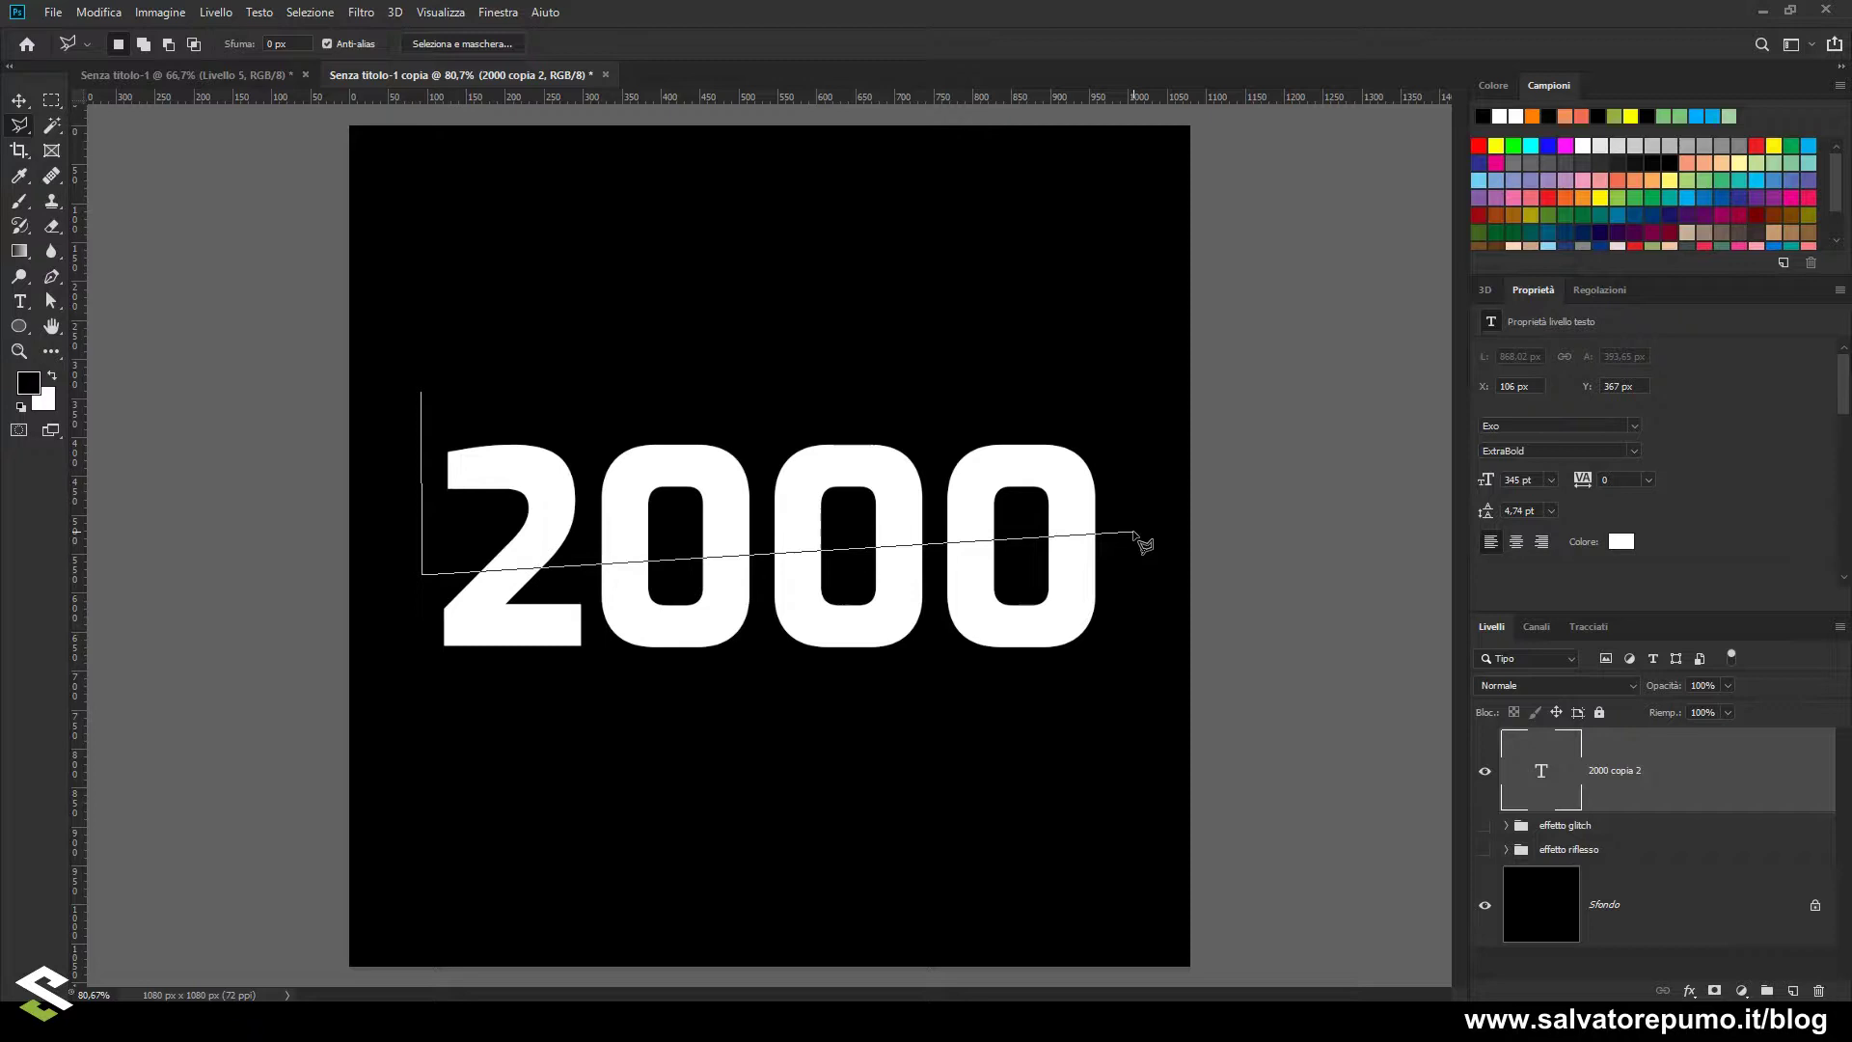
{"action": "left_click", "coordinate": [1134, 532]}
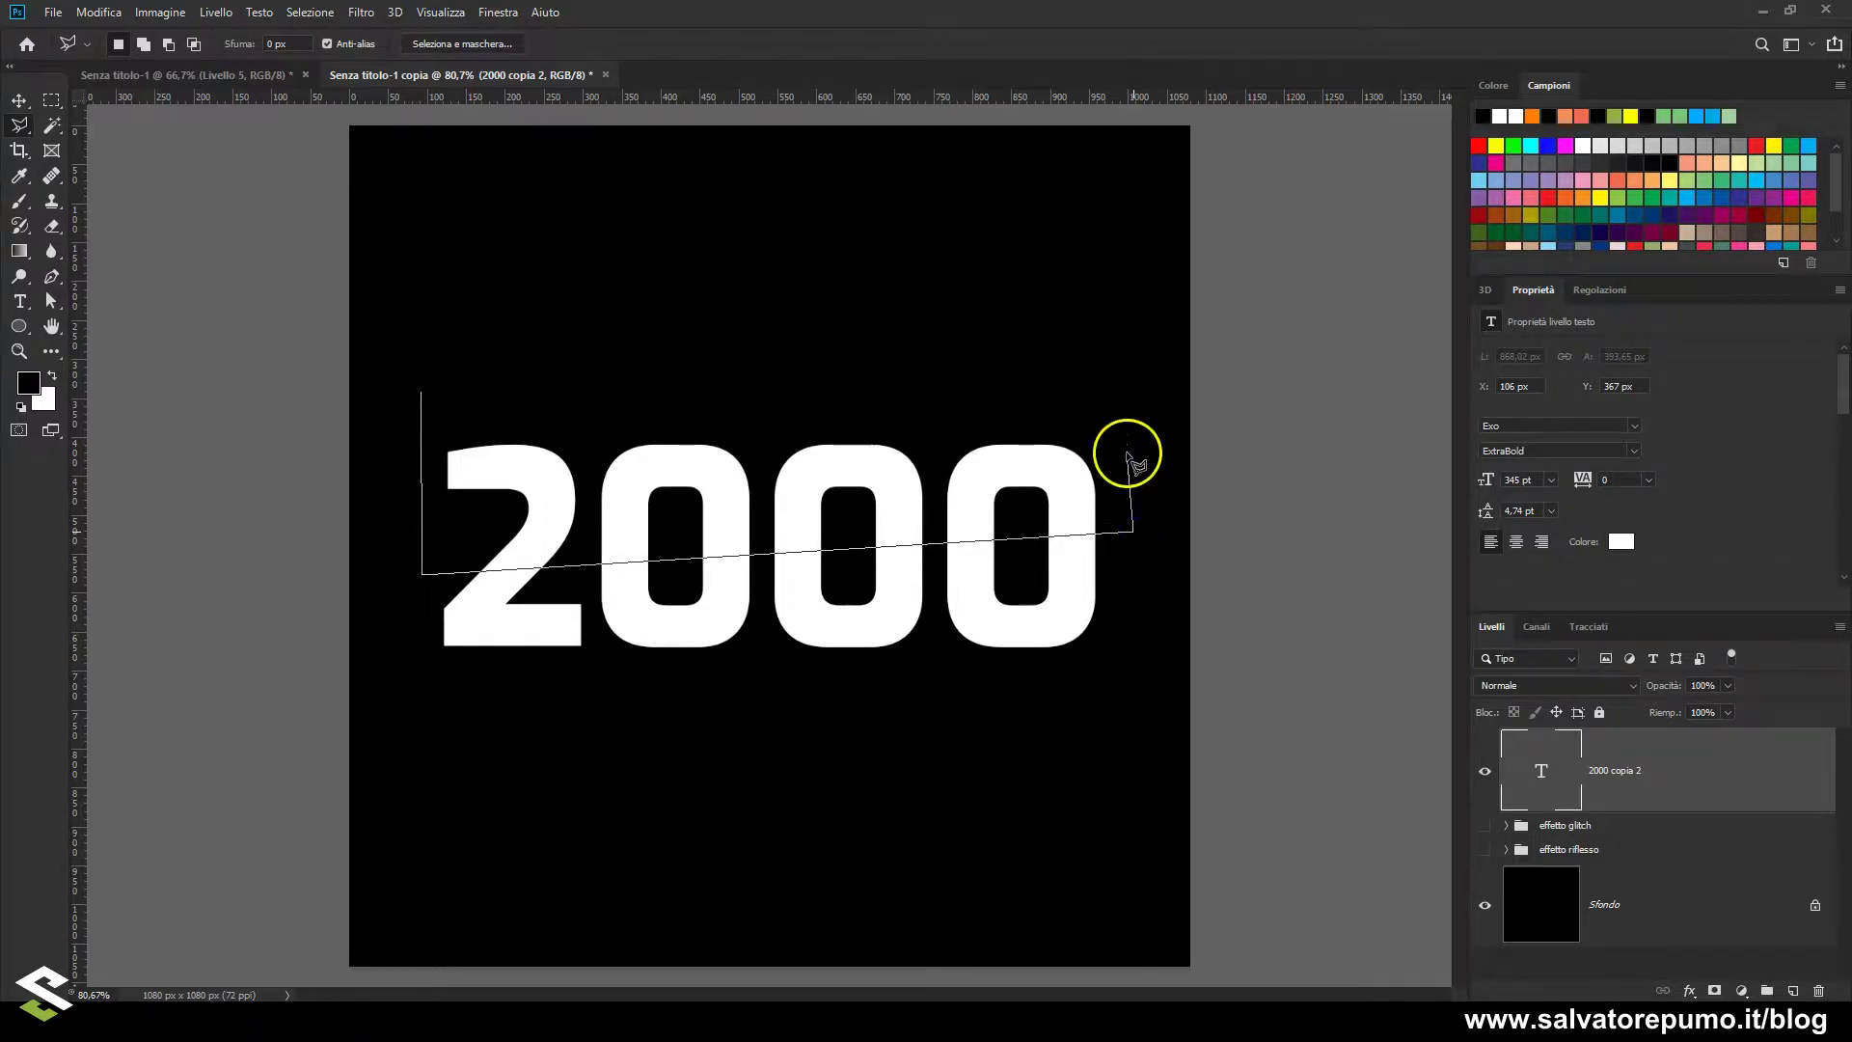
{"action": "left_click", "coordinate": [1126, 418]}
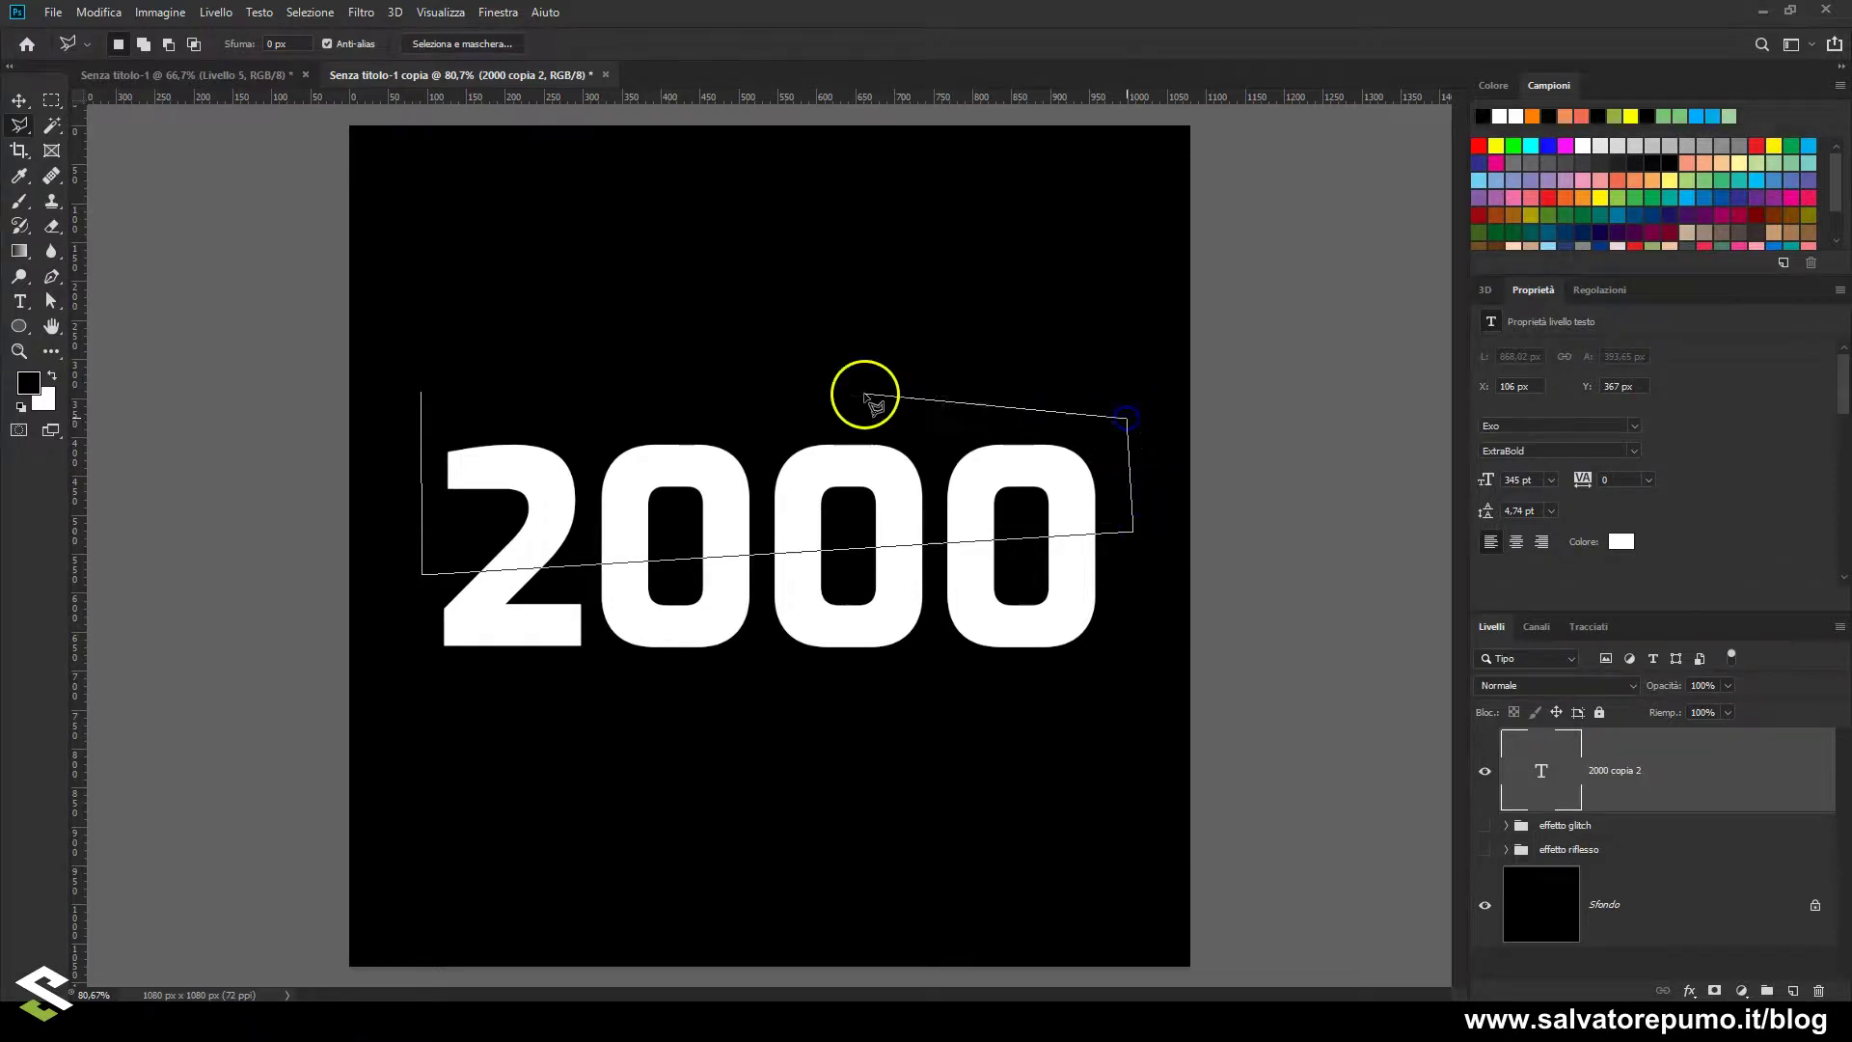
{"action": "left_click", "coordinate": [422, 394]}
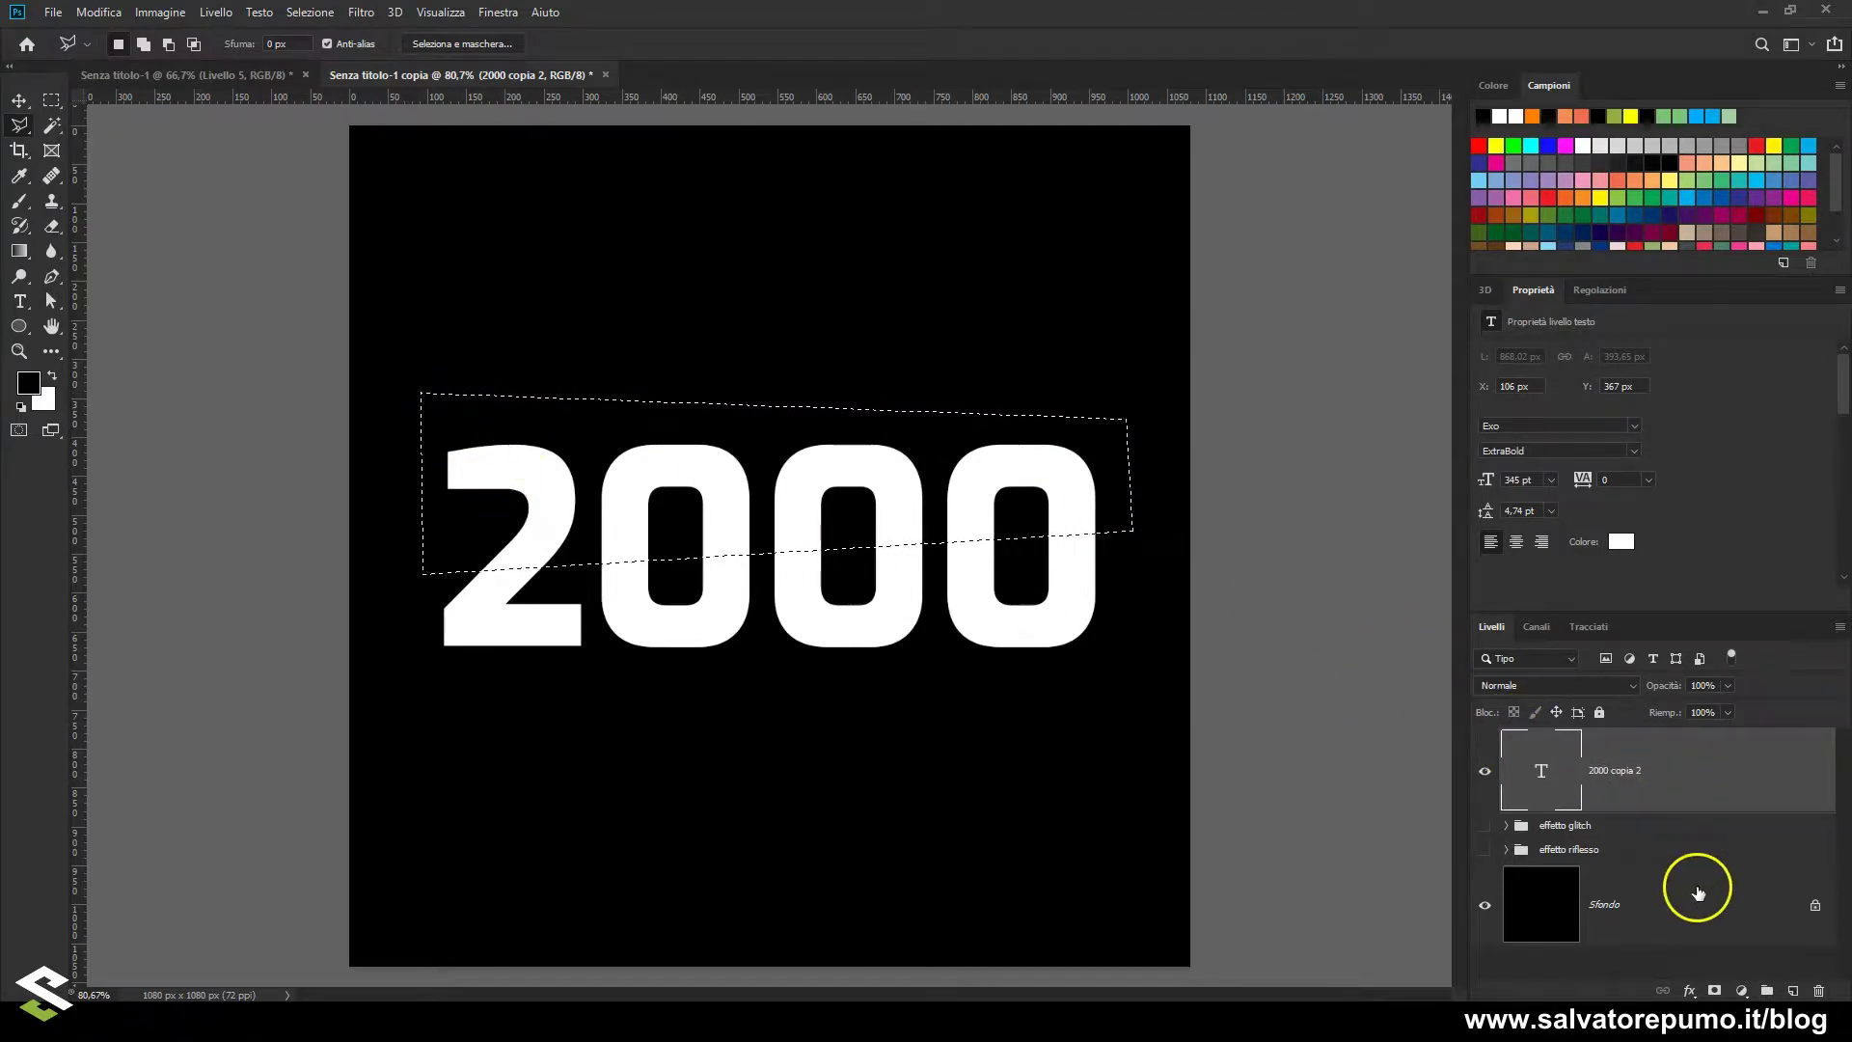
{"action": "left_click", "coordinate": [1715, 990]}
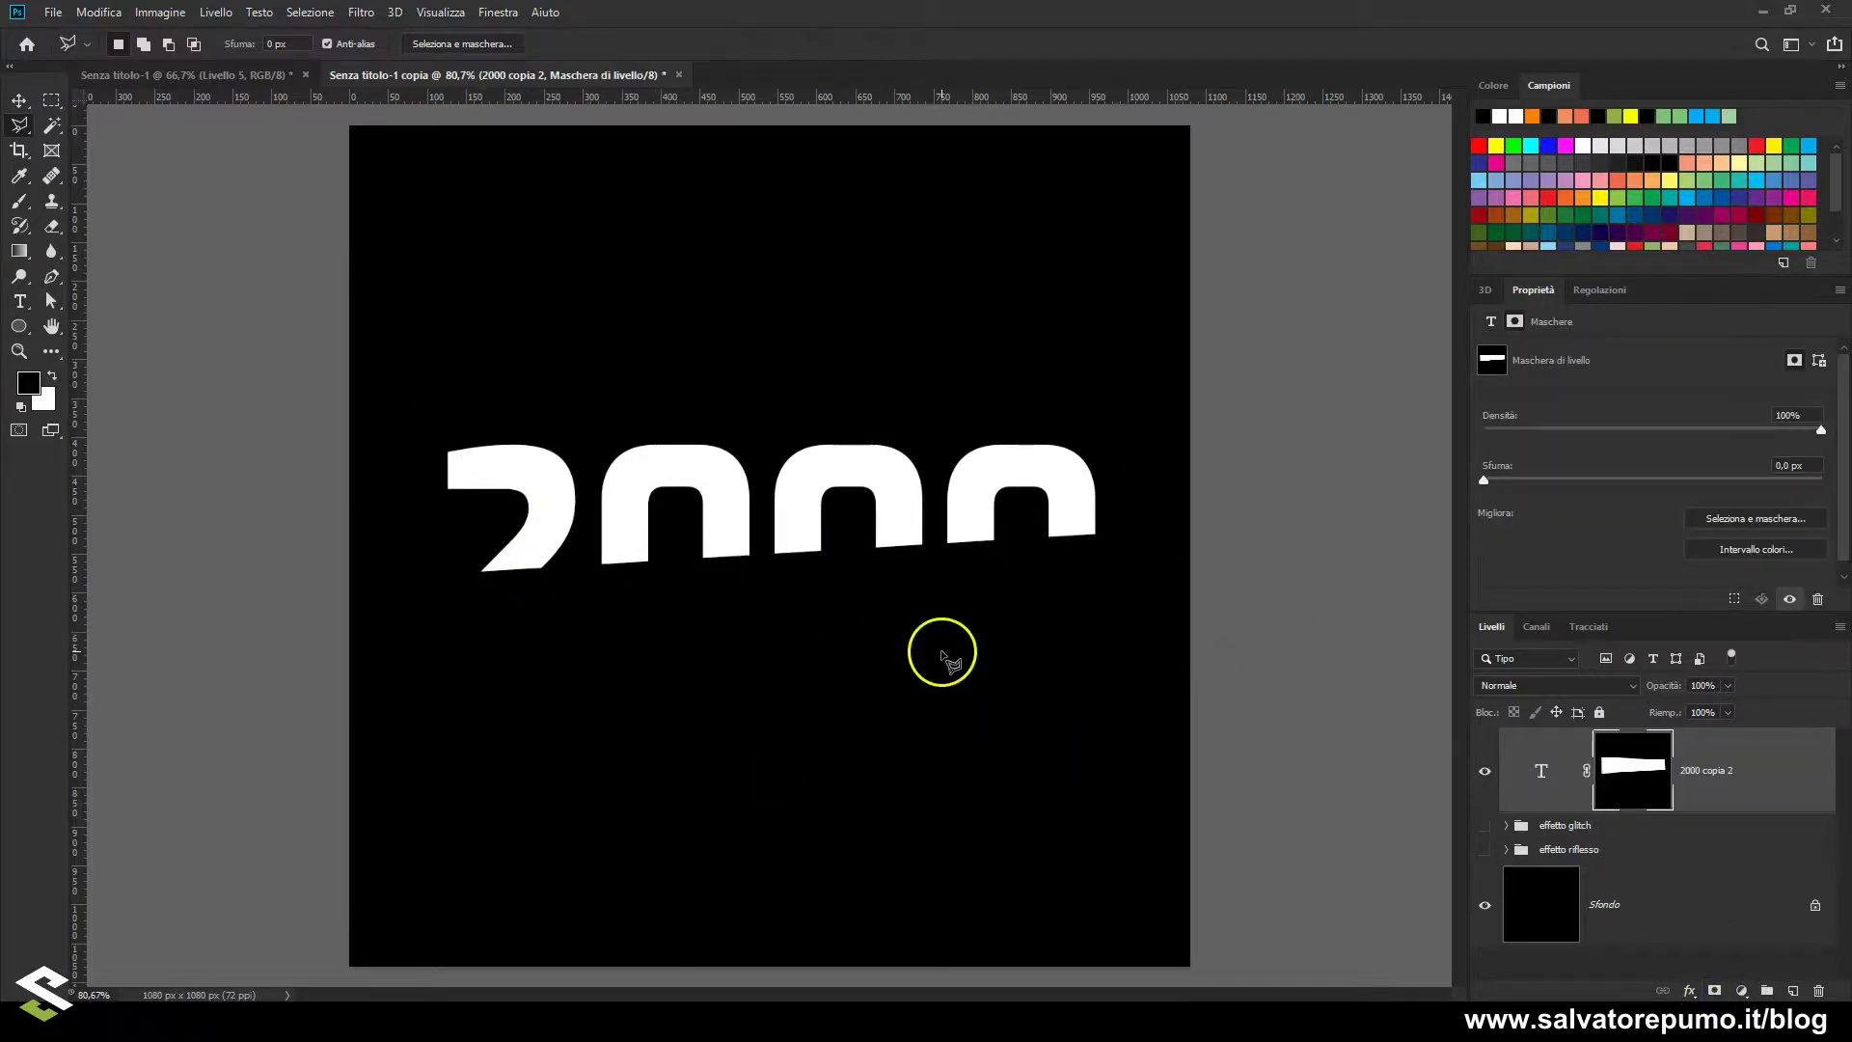
Duplicate the masked text as '2000 copia 3' and invert its mask to show the lower slice
{"action": "left_click", "coordinate": [1628, 785]}
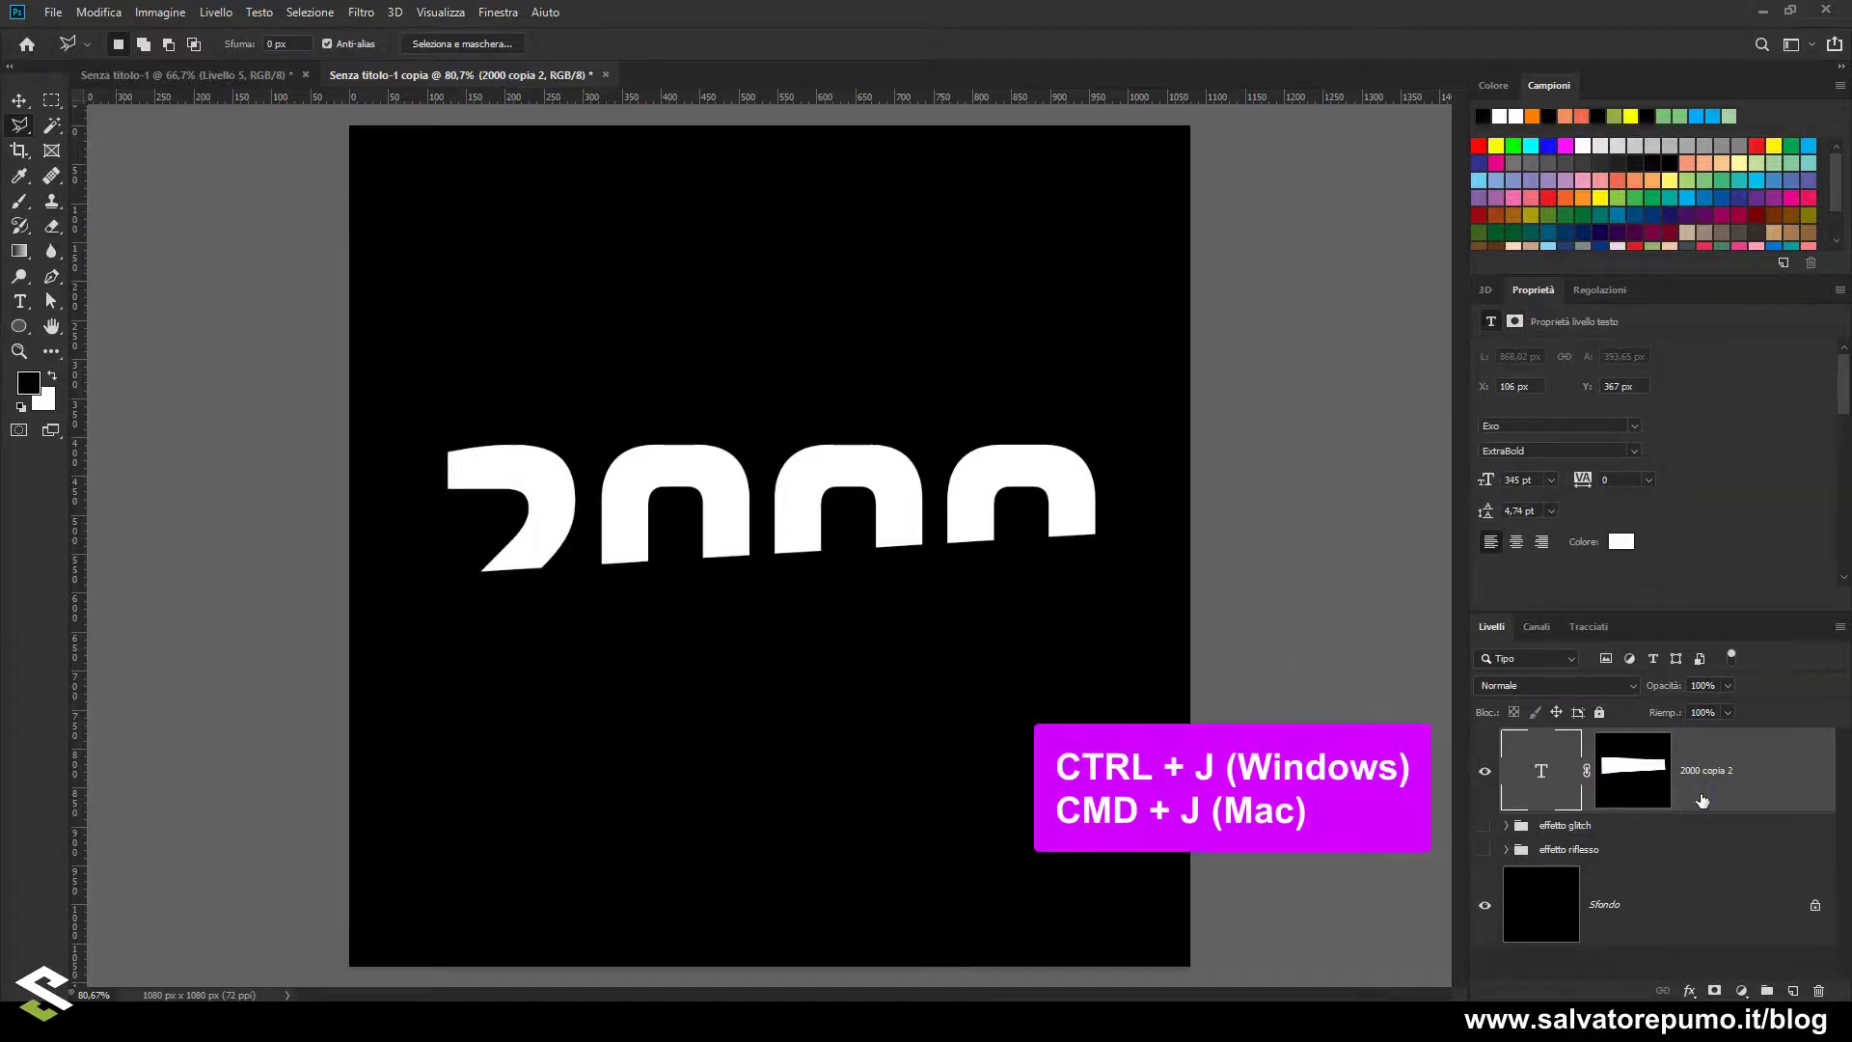
{"action": "key", "text": "ctrl+j"}
{"action": "mouse_move", "coordinate": [1592, 762]}
{"action": "left_mouse_down"}
{"action": "mouse_move", "coordinate": [1646, 819]}
{"action": "mouse_move", "coordinate": [1644, 793]}
{"action": "left_mouse_up"}
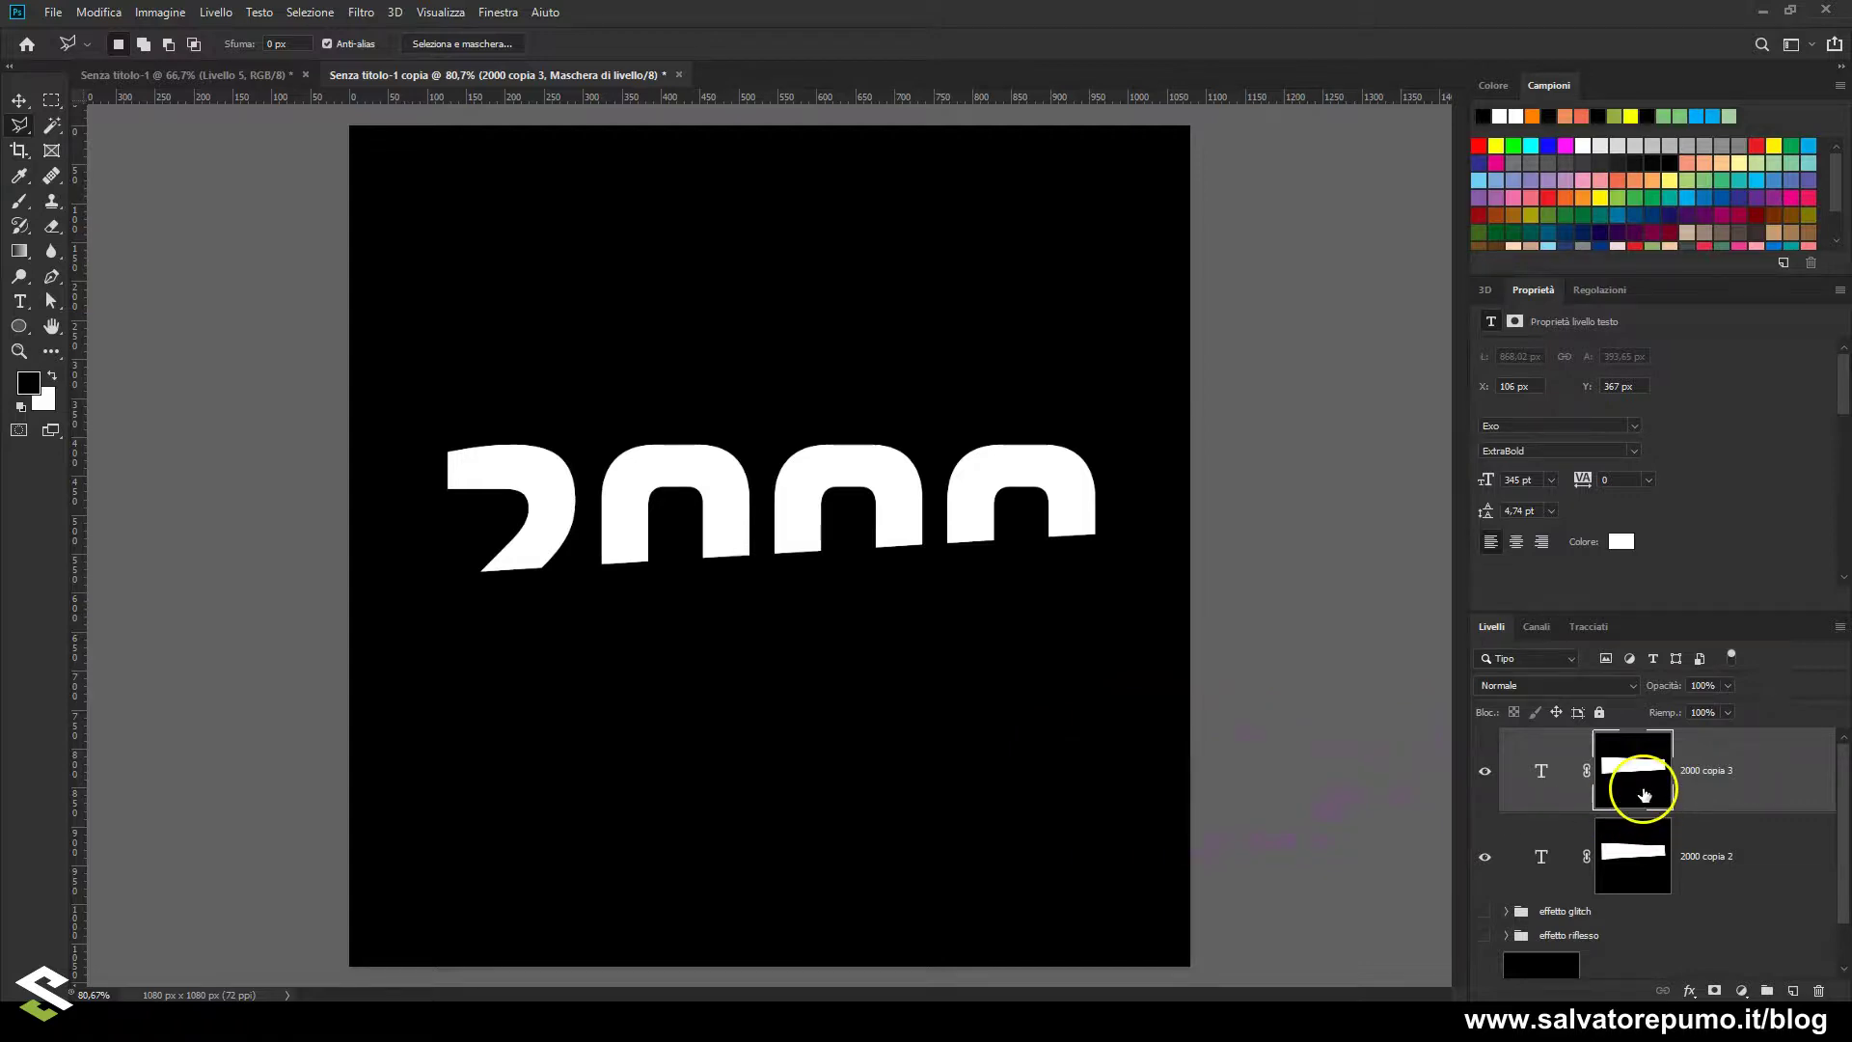
{"action": "left_click_drag", "start_coordinate": [1441, 749], "coordinate": [1635, 789]}
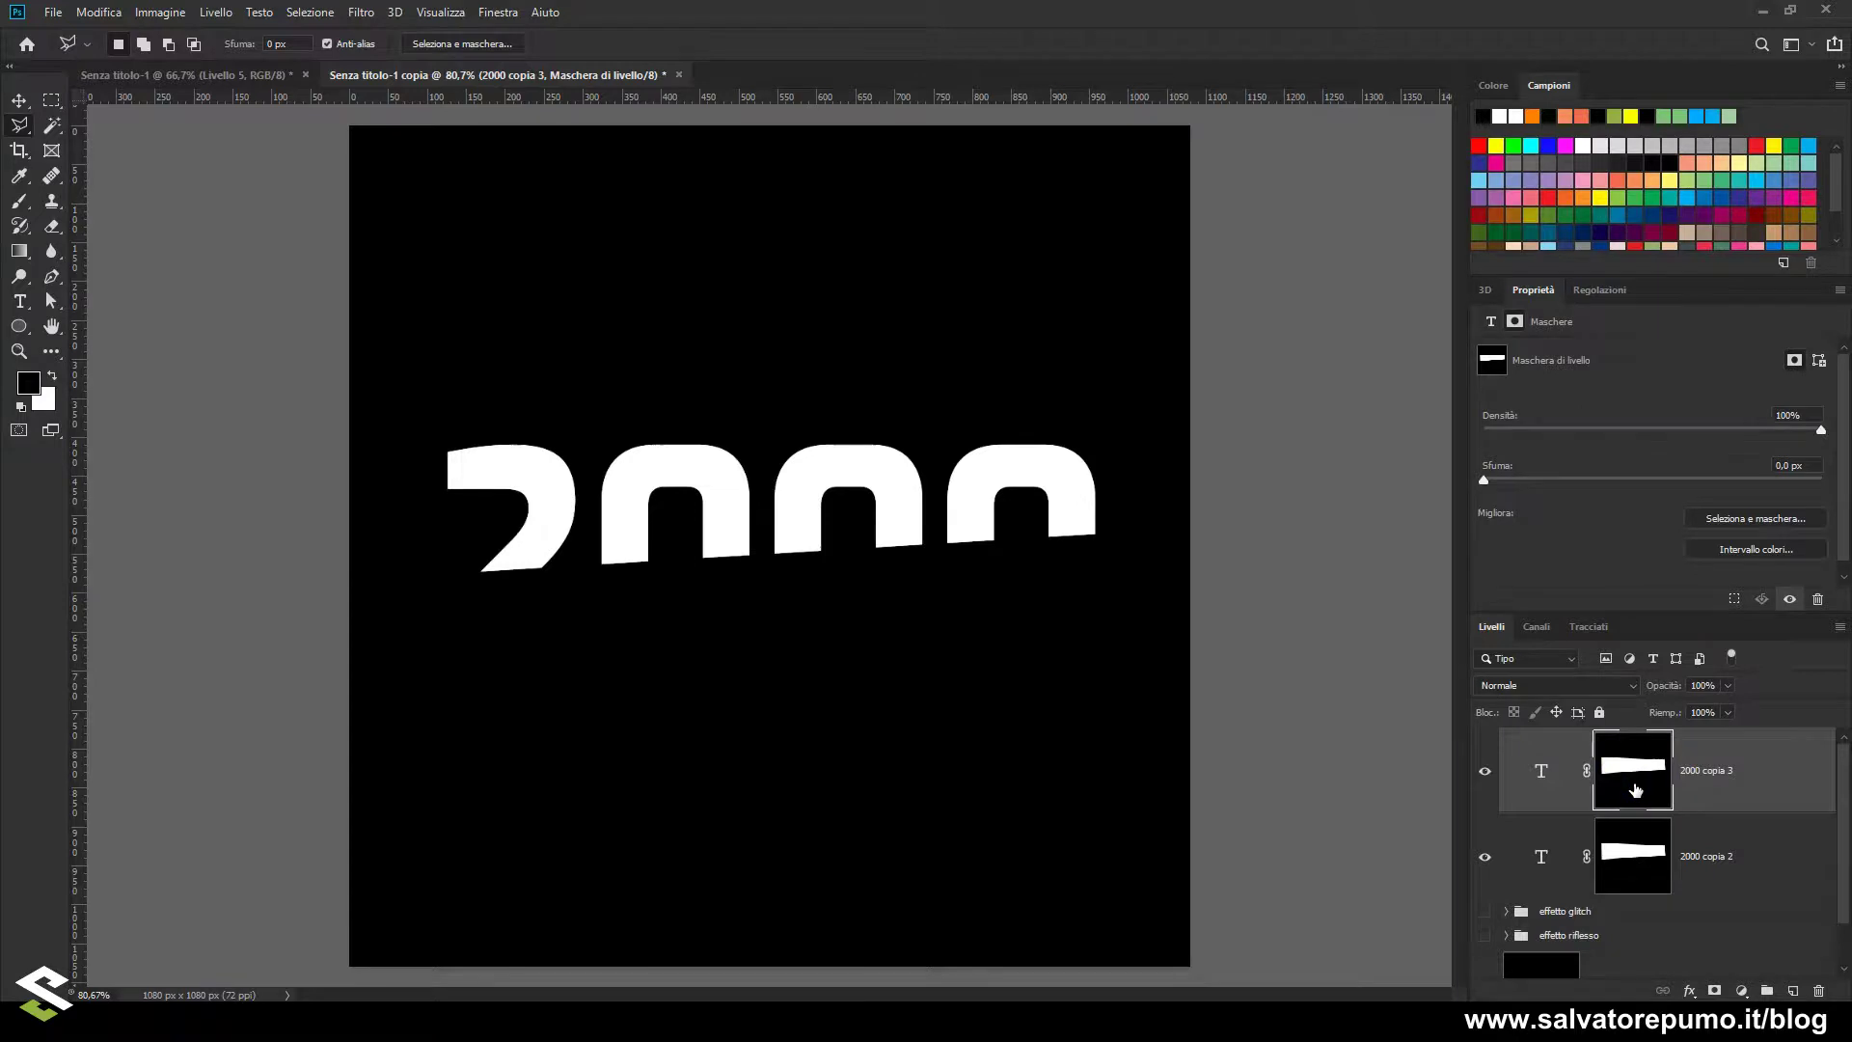
{"action": "left_click", "coordinate": [1637, 789]}
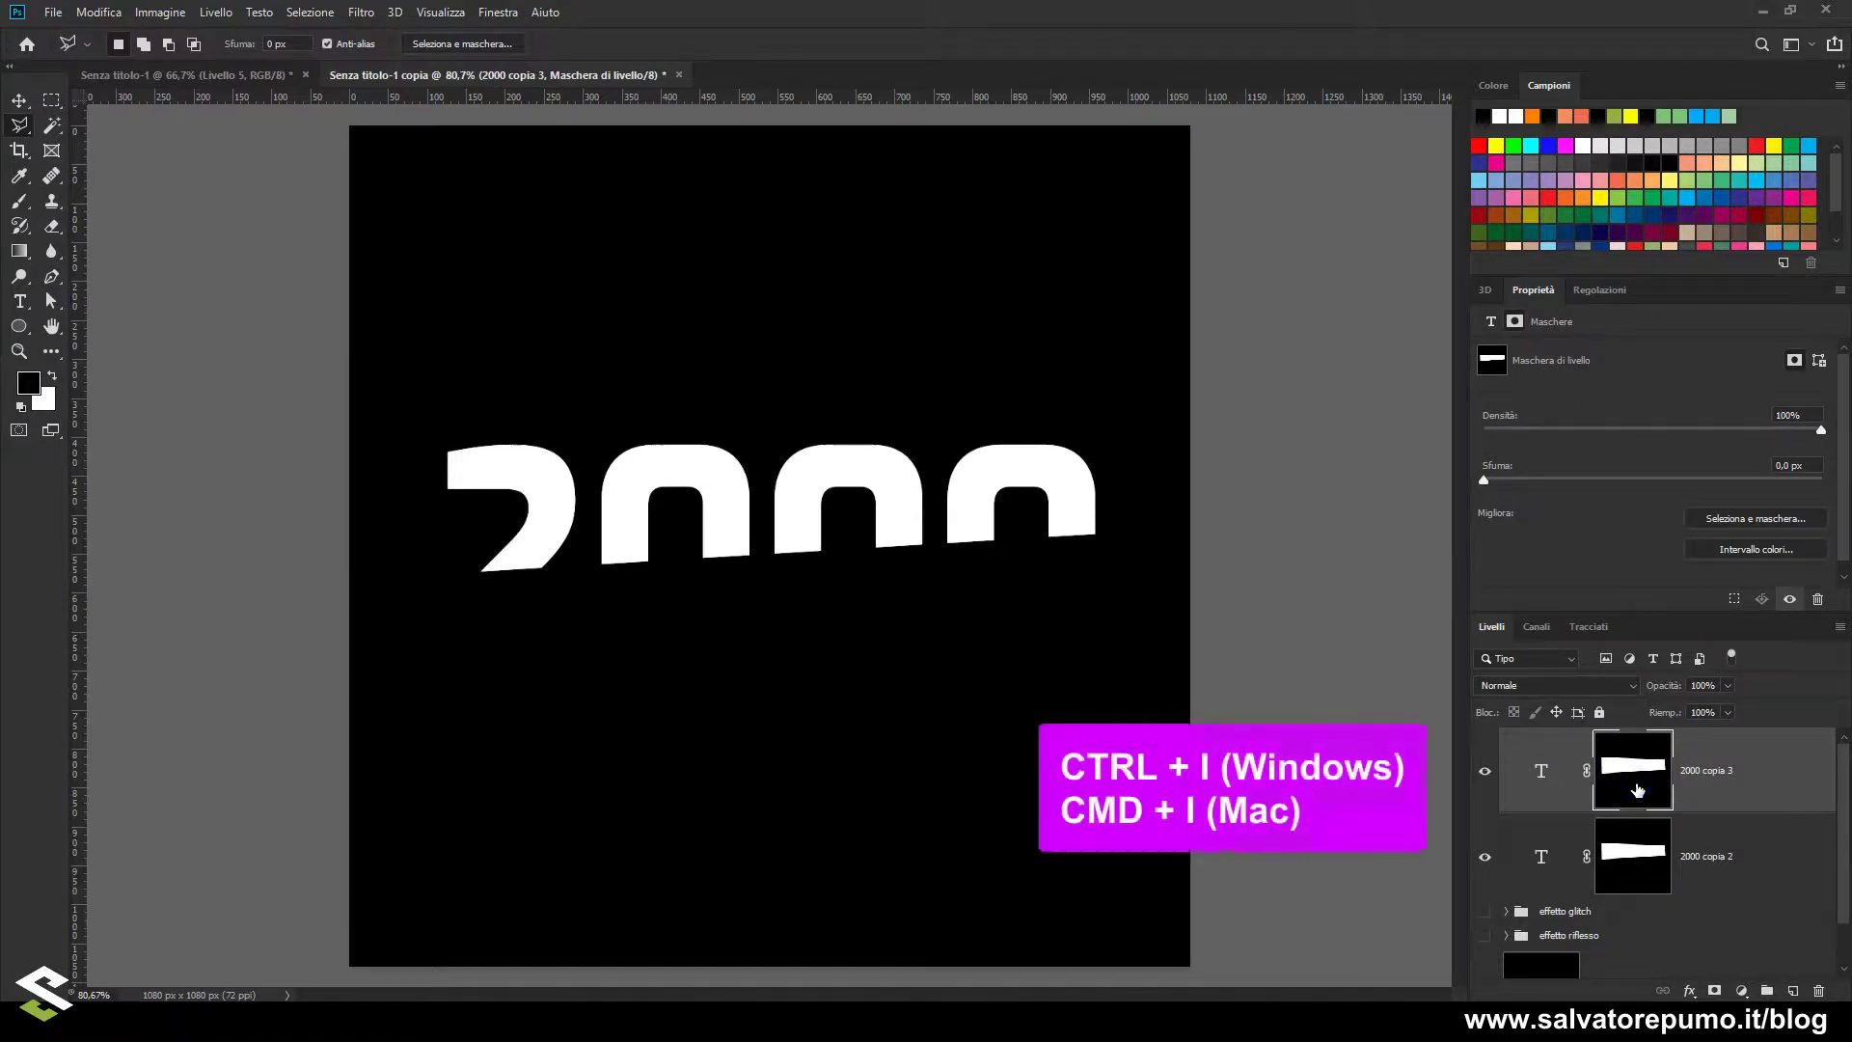
{"action": "key", "text": "ctrl+i"}
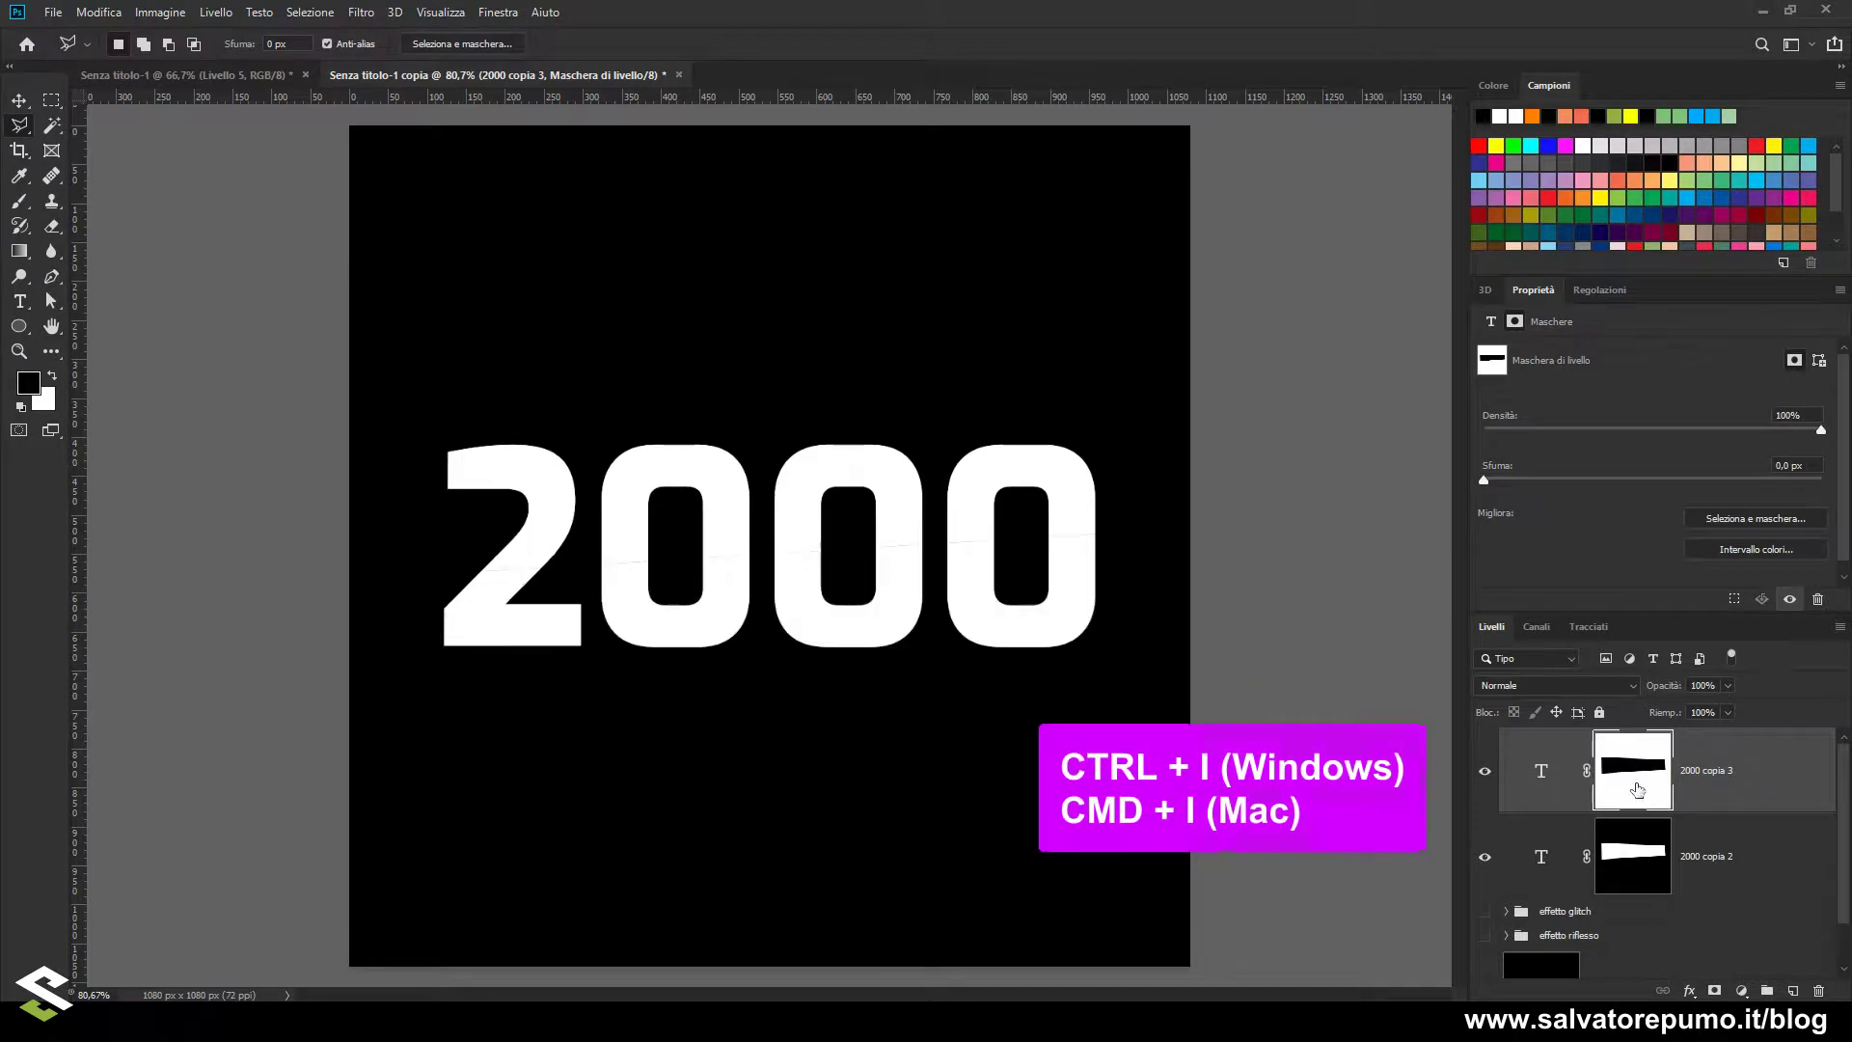
{"action": "left_click", "coordinate": [1541, 791]}
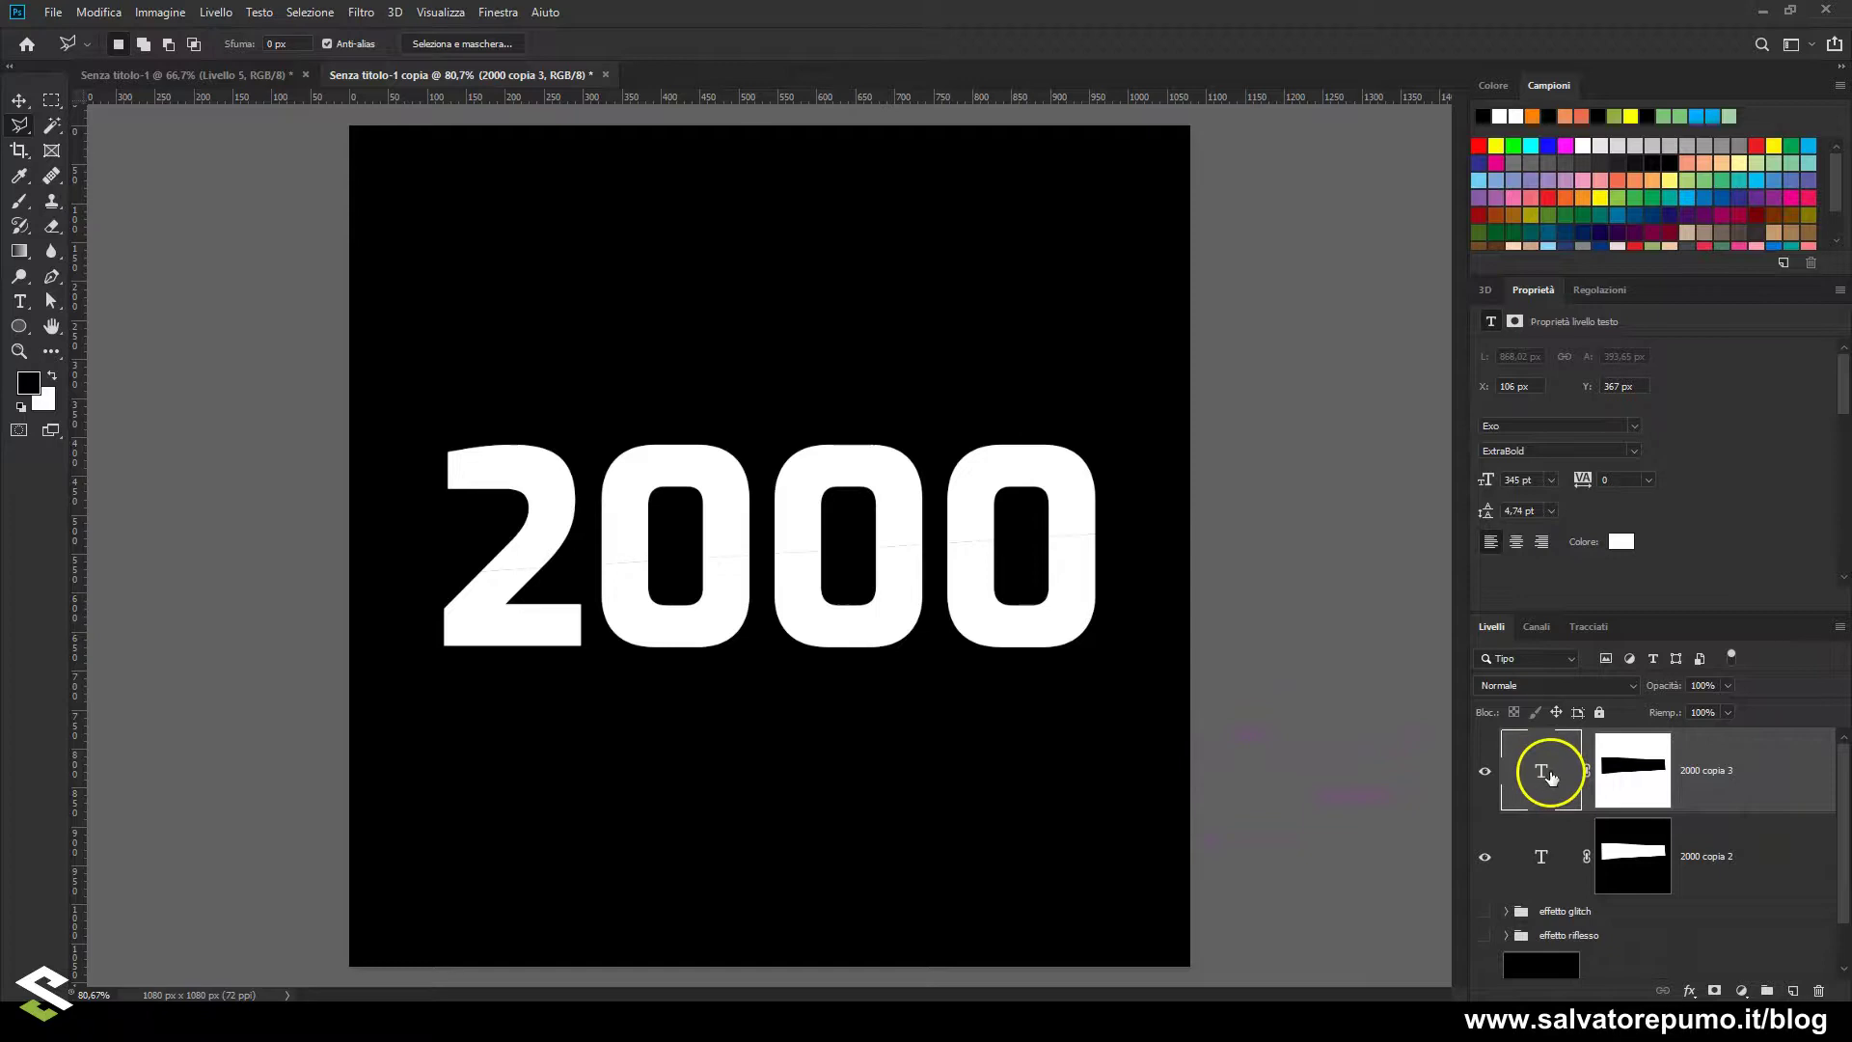
Offset the lower '2000 copia 3' slice a few pixels right and down
{"action": "left_click", "coordinate": [19, 101]}
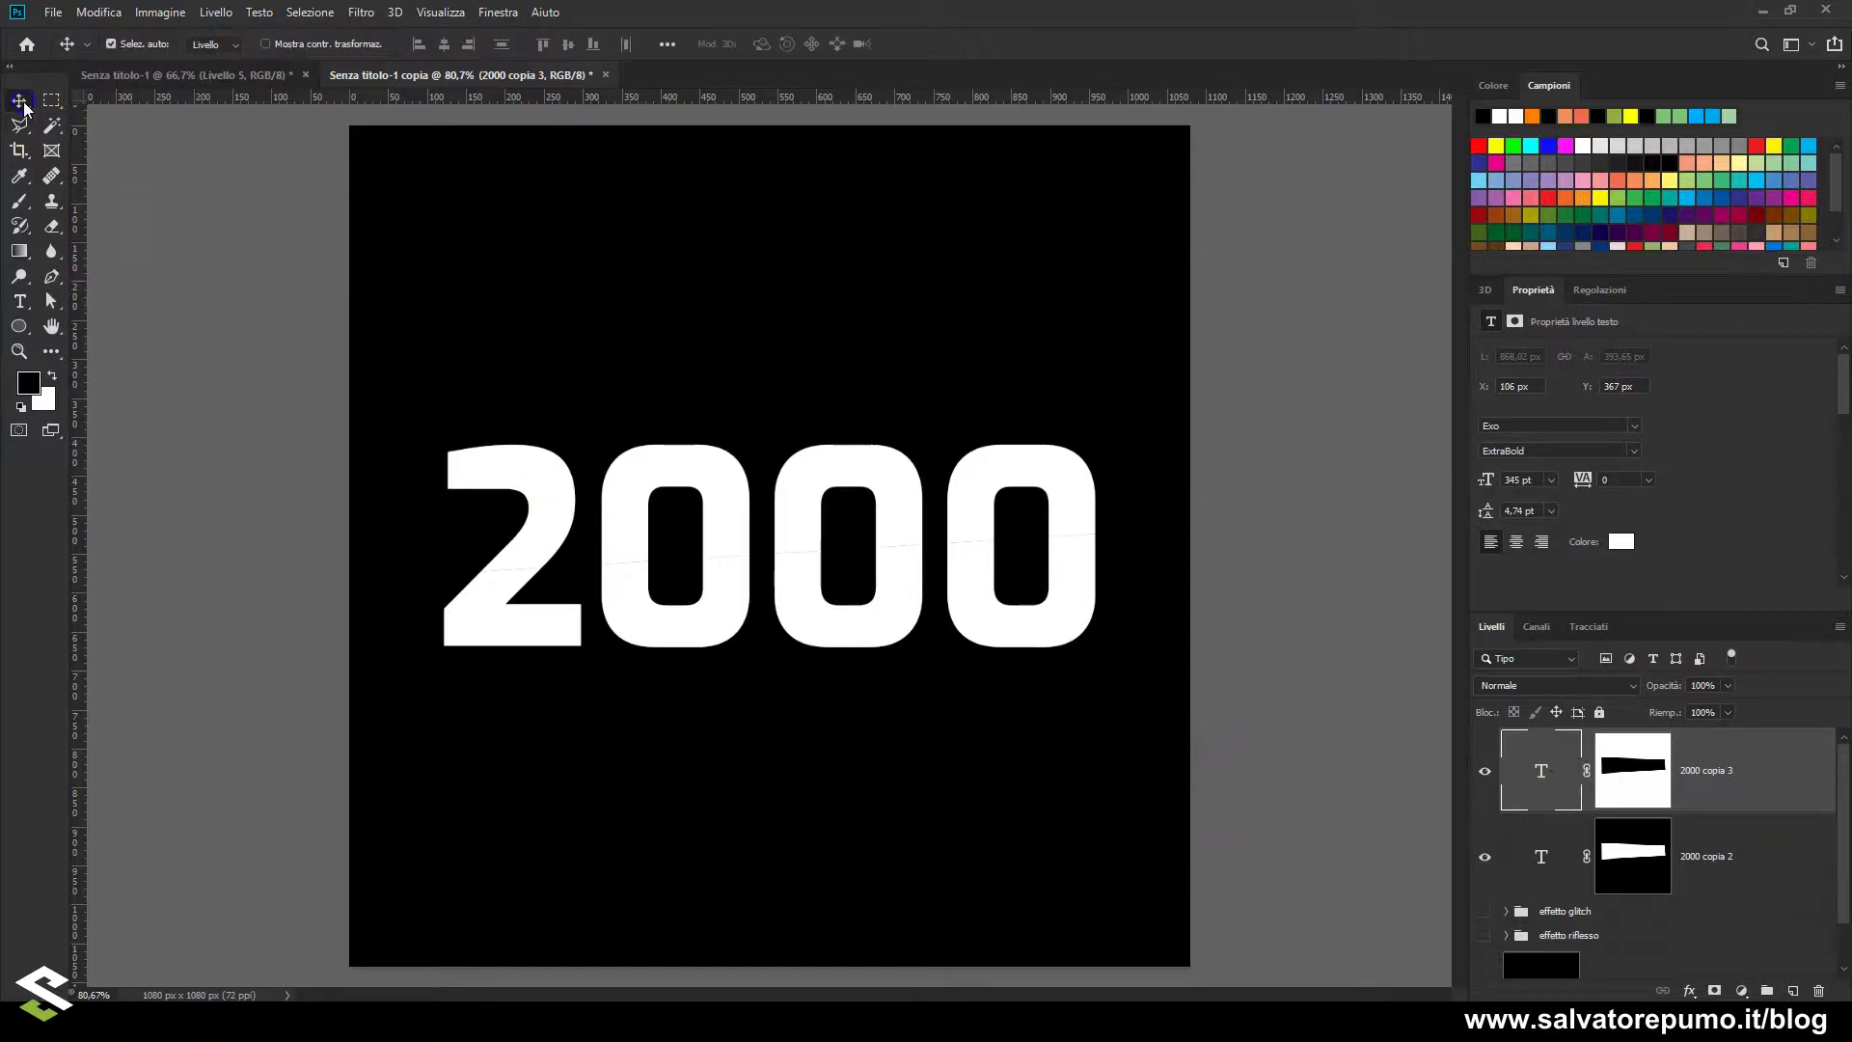
{"action": "left_click_drag", "start_coordinate": [606, 598], "coordinate": [617, 600]}
{"action": "key", "text": "Down"}
{"action": "key", "text": "Down"}
{"action": "key", "text": "Left"}
{"action": "key", "text": "Left"}
{"action": "key", "text": "Left"}
{"action": "key", "text": "Right"}
{"action": "key", "text": "Right"}
{"action": "key", "text": "Right"}
{"action": "key", "text": "Right"}
{"action": "key", "text": "Right"}
{"action": "key", "text": "Right"}
{"action": "key", "text": "Down"}
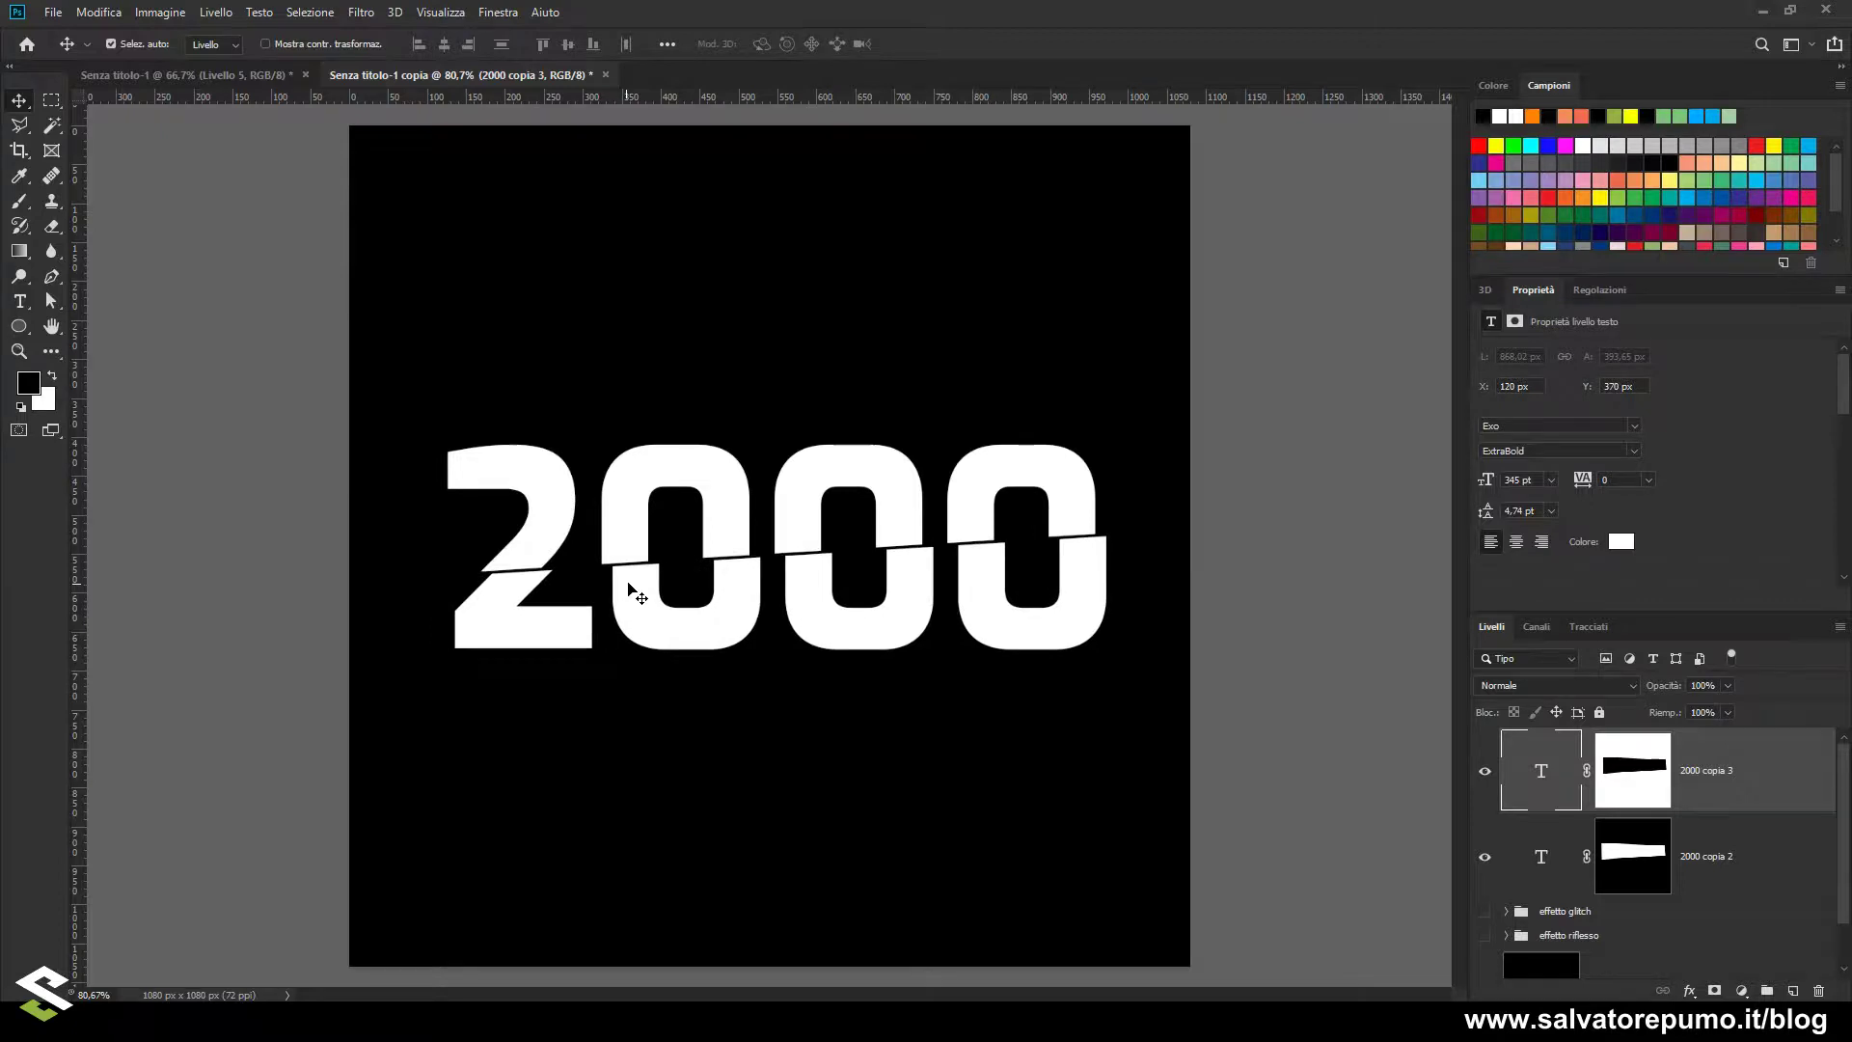
{"action": "left_click", "coordinate": [719, 584]}
Load the lower slice's layer mask as a selection
{"action": "key", "text": "ctrl"}
{"action": "left_click", "coordinate": [1625, 787]}
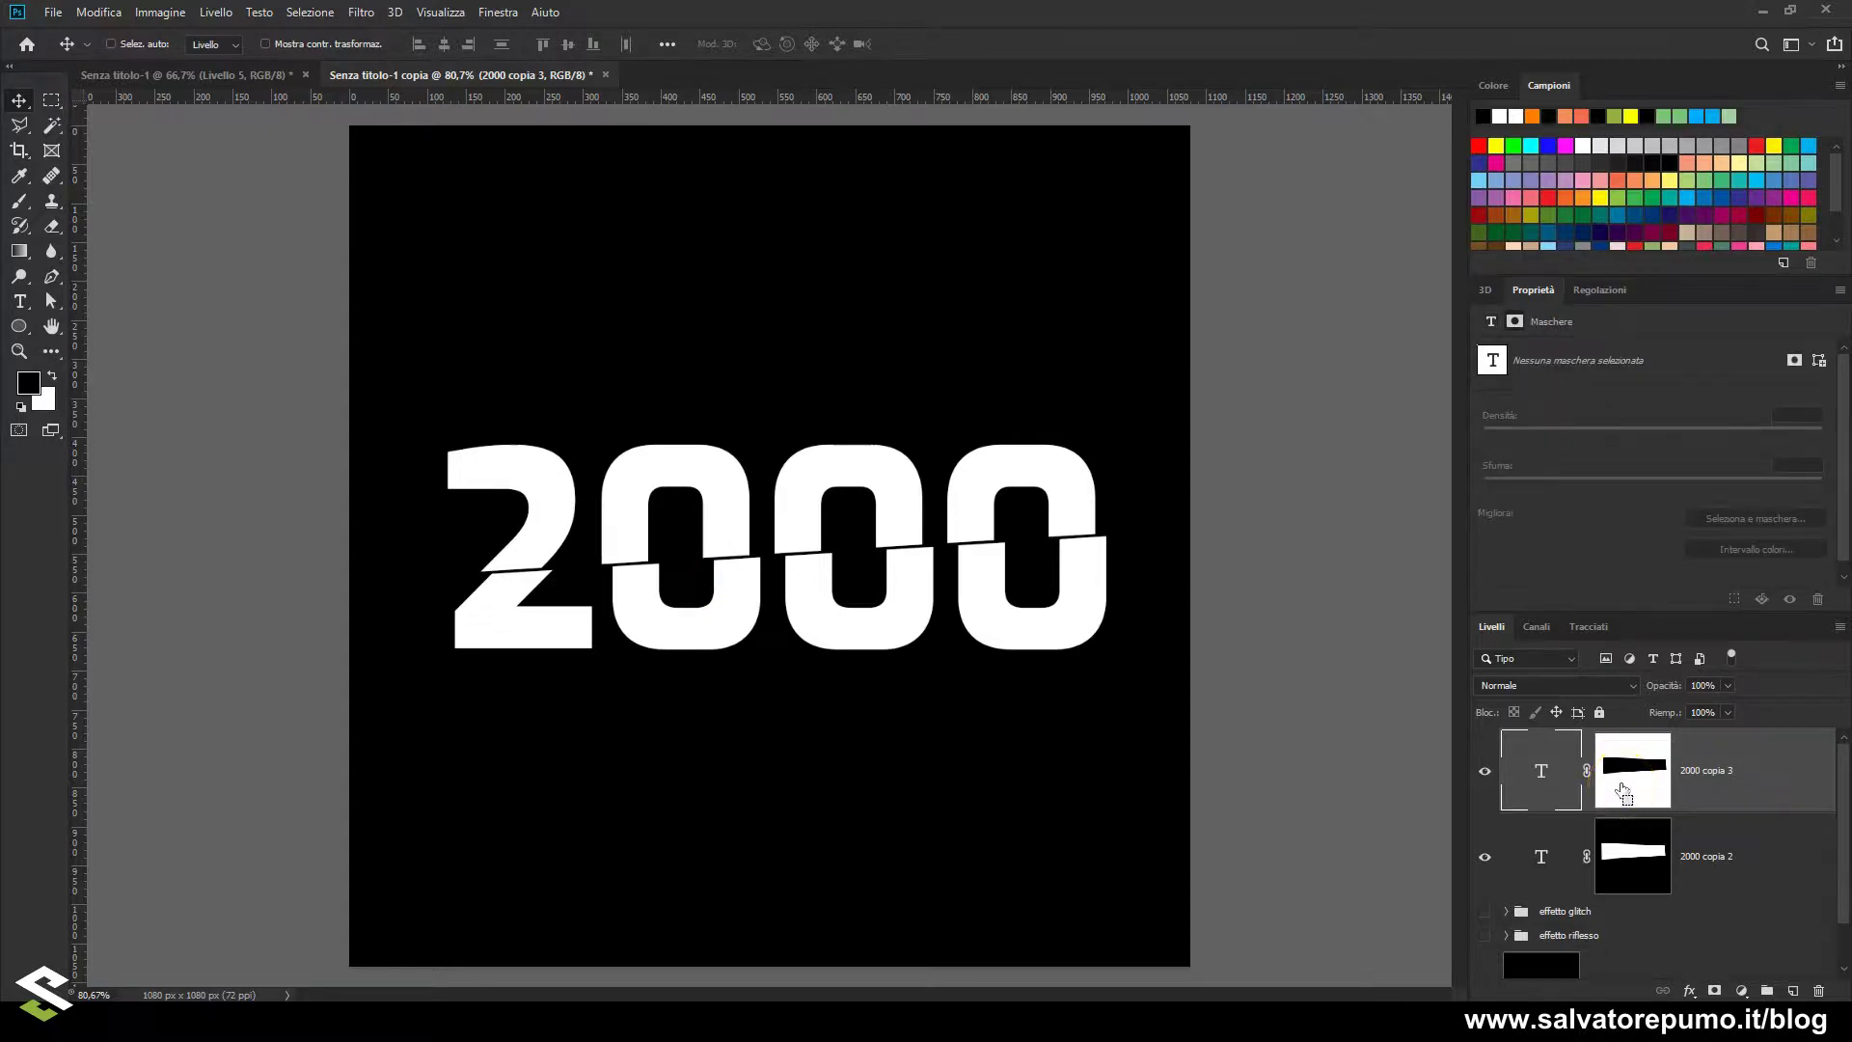
{"action": "left_click", "coordinate": [1625, 789], "text": "ctrl"}
{"action": "left_click_drag", "start_coordinate": [1628, 791], "coordinate": [1061, 603]}
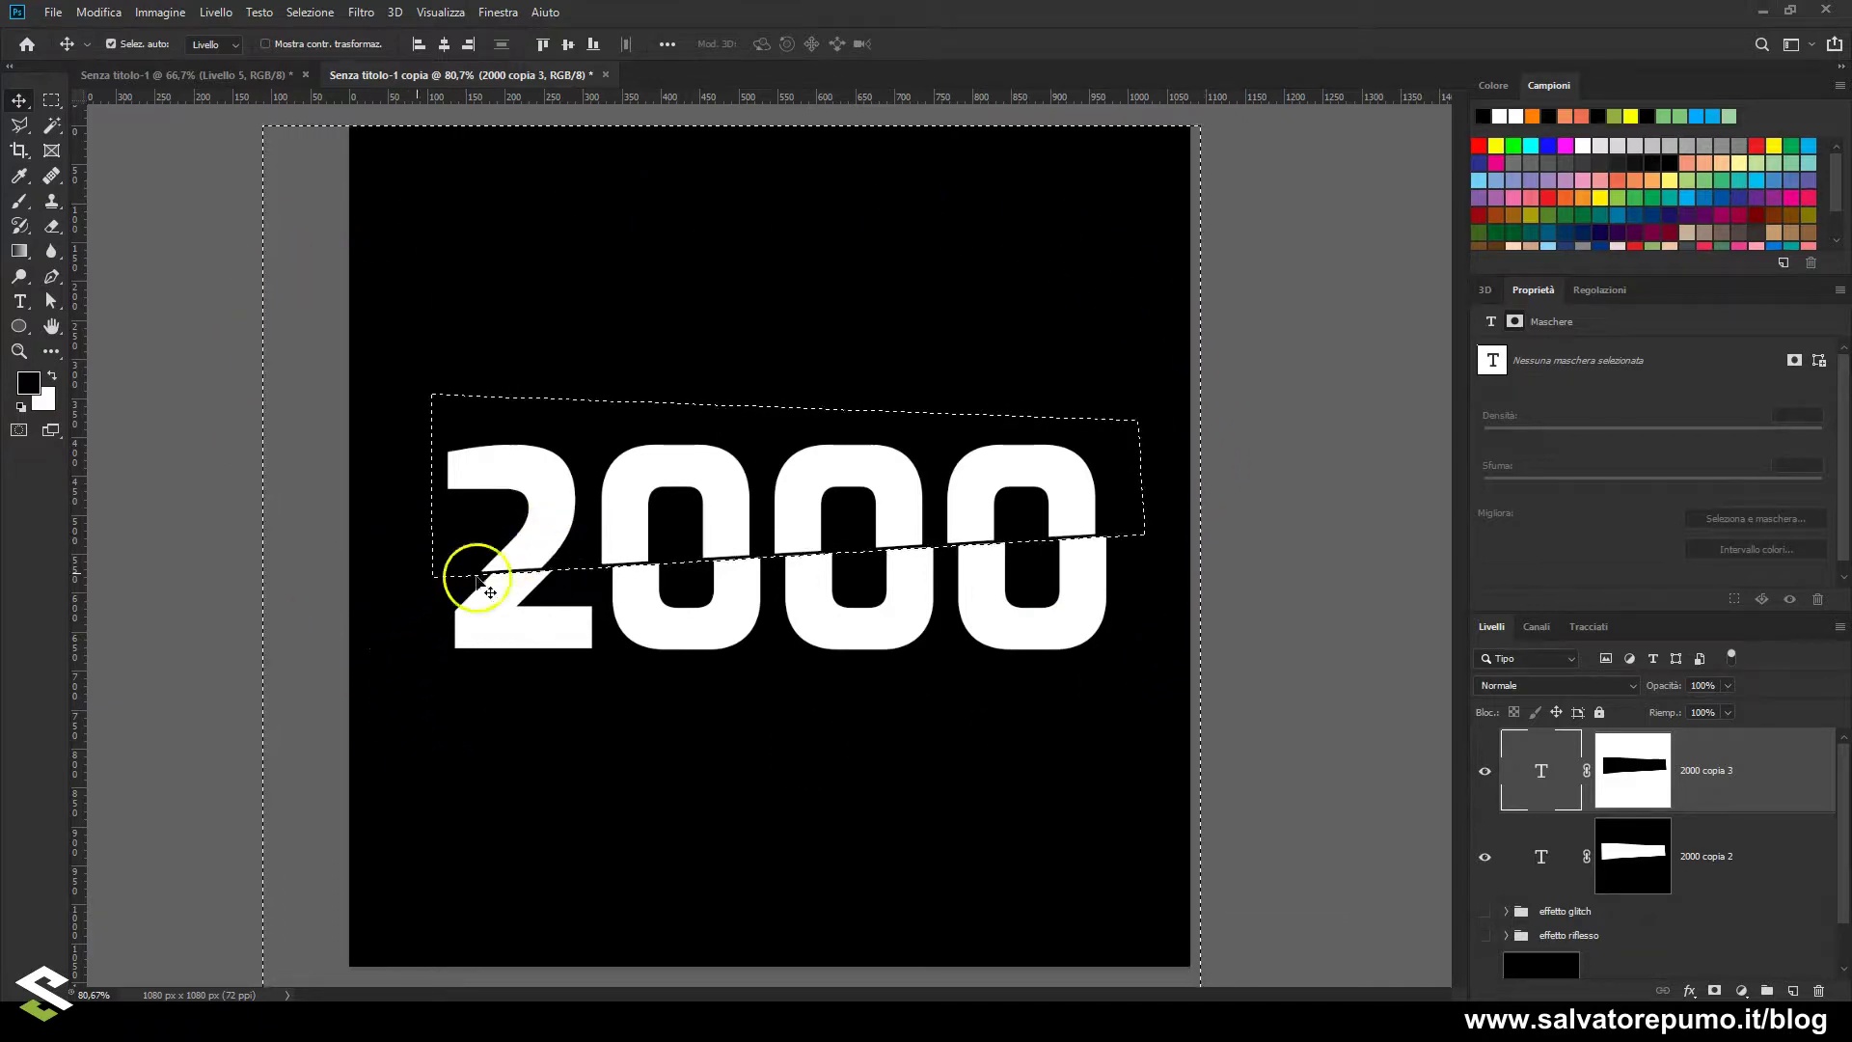
Add a new empty layer and choose a soft round brush for shading
{"action": "left_click", "coordinate": [14, 202]}
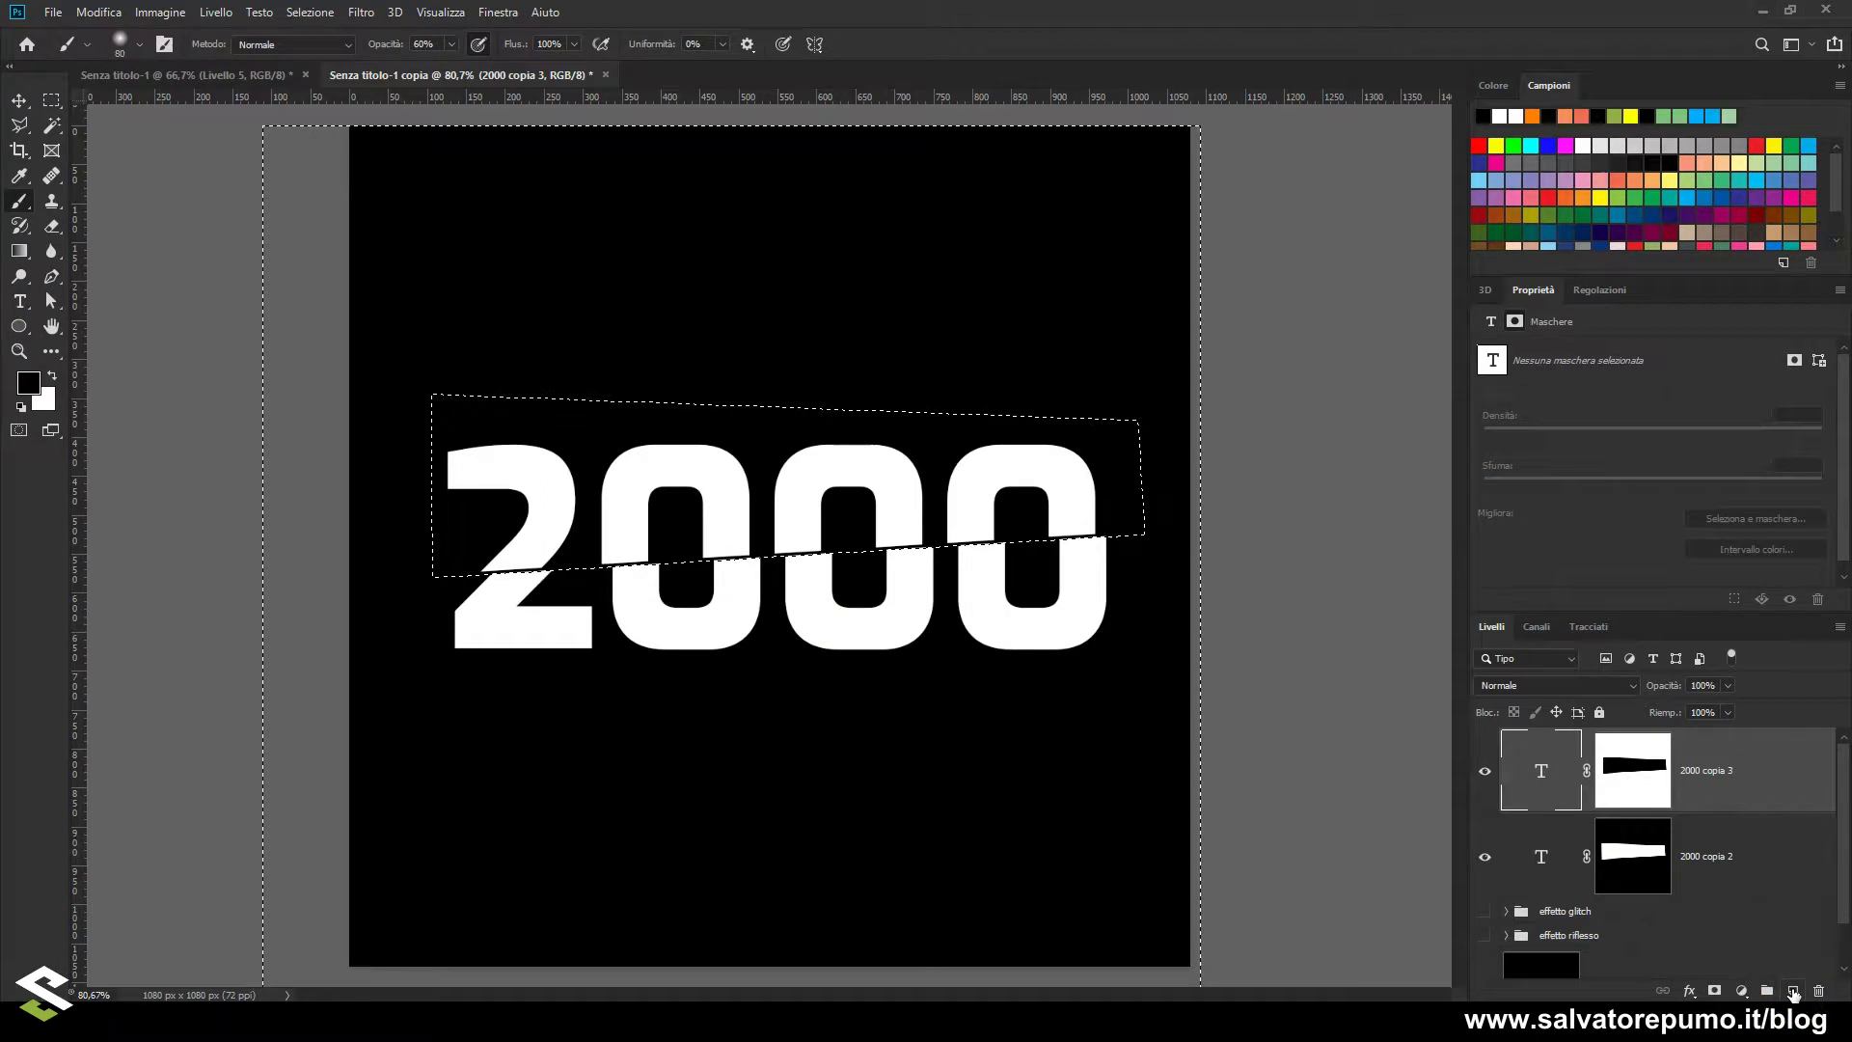
{"action": "left_click", "coordinate": [1793, 991]}
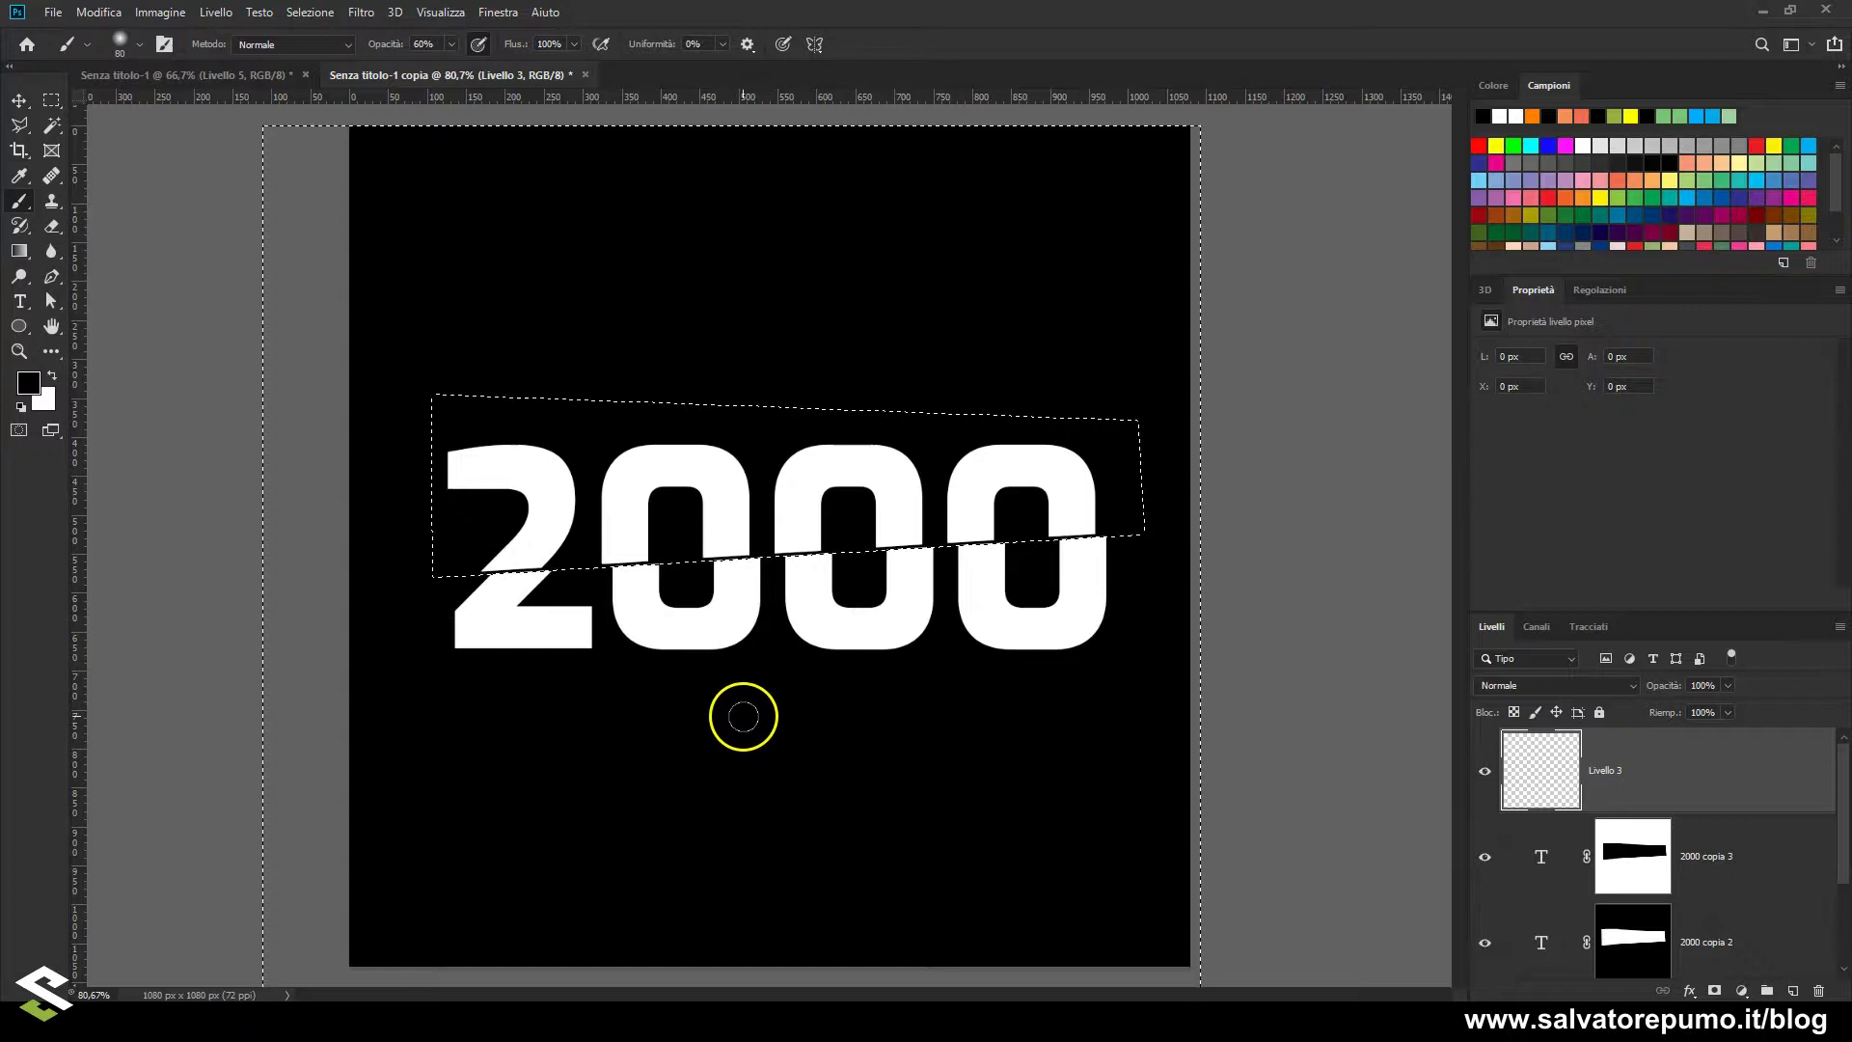
{"action": "right_click", "coordinate": [743, 717]}
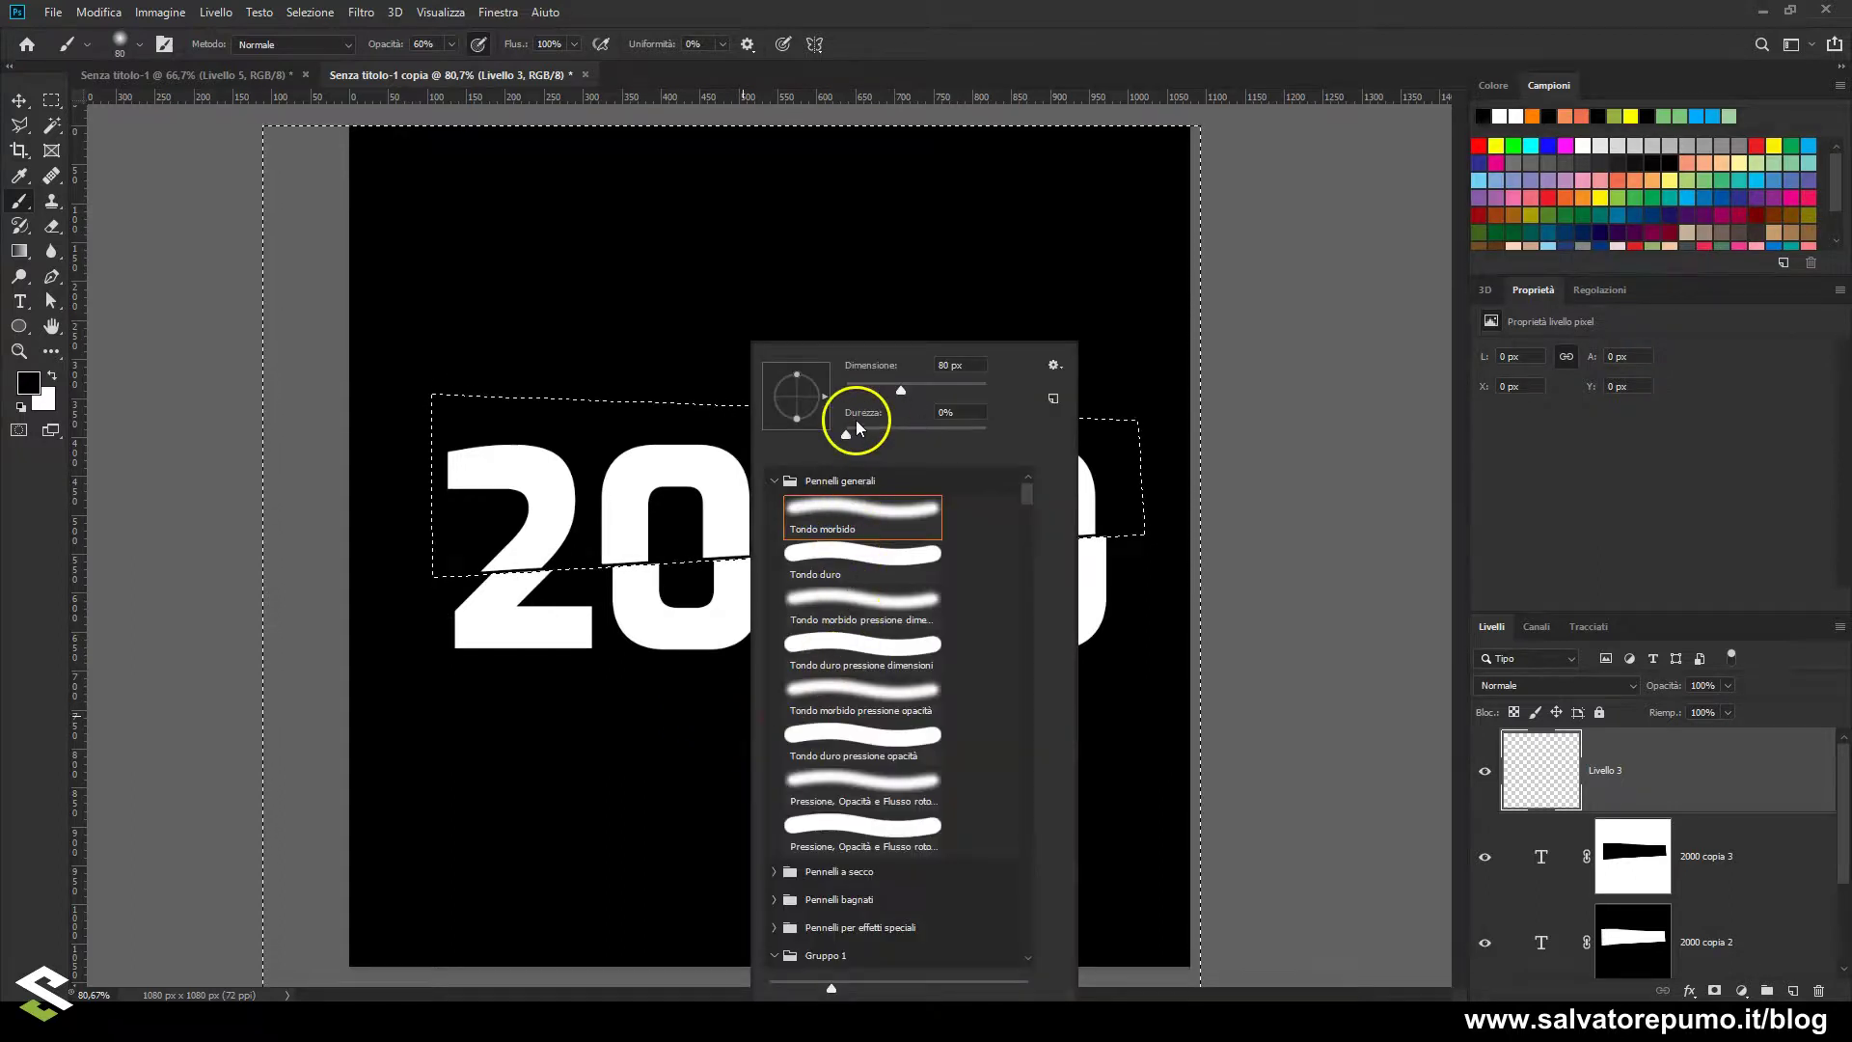
{"action": "left_click", "coordinate": [931, 378]}
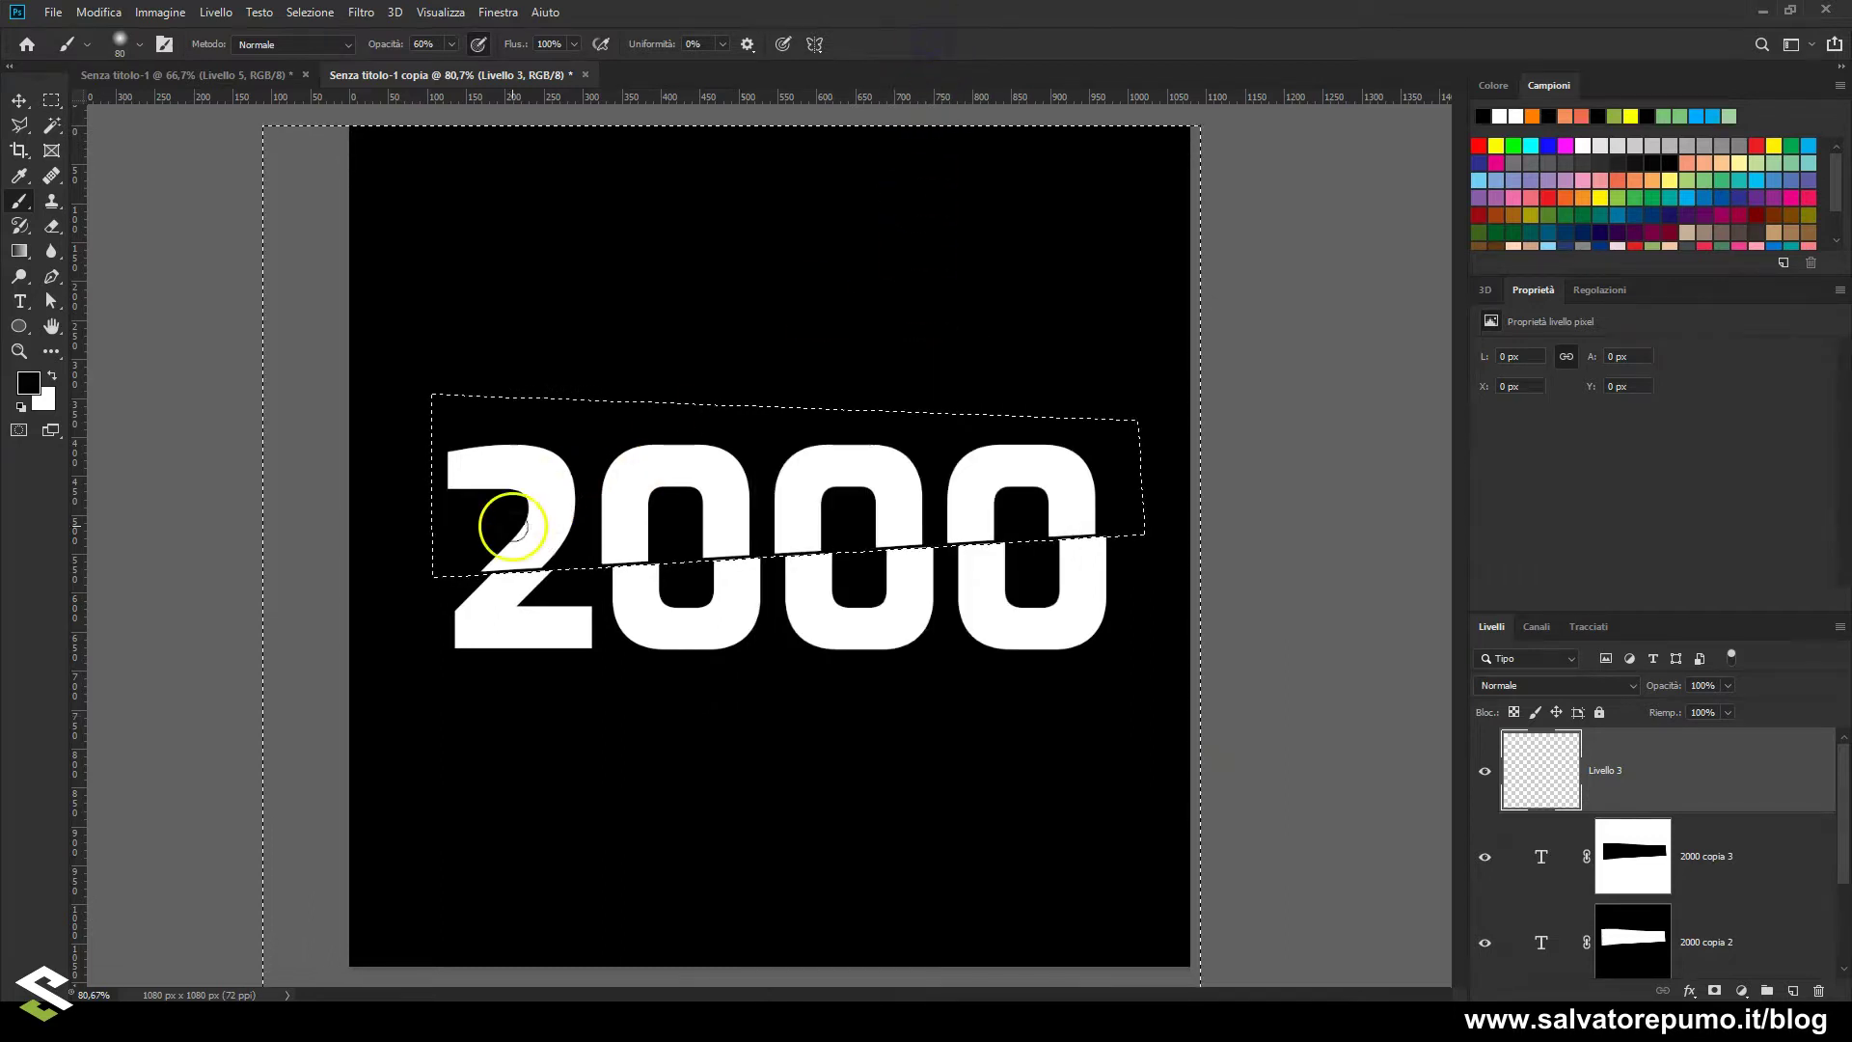
Paint a soft grey shadow along the diagonal seam of '2000', then deselect
{"action": "left_click", "coordinate": [477, 574]}
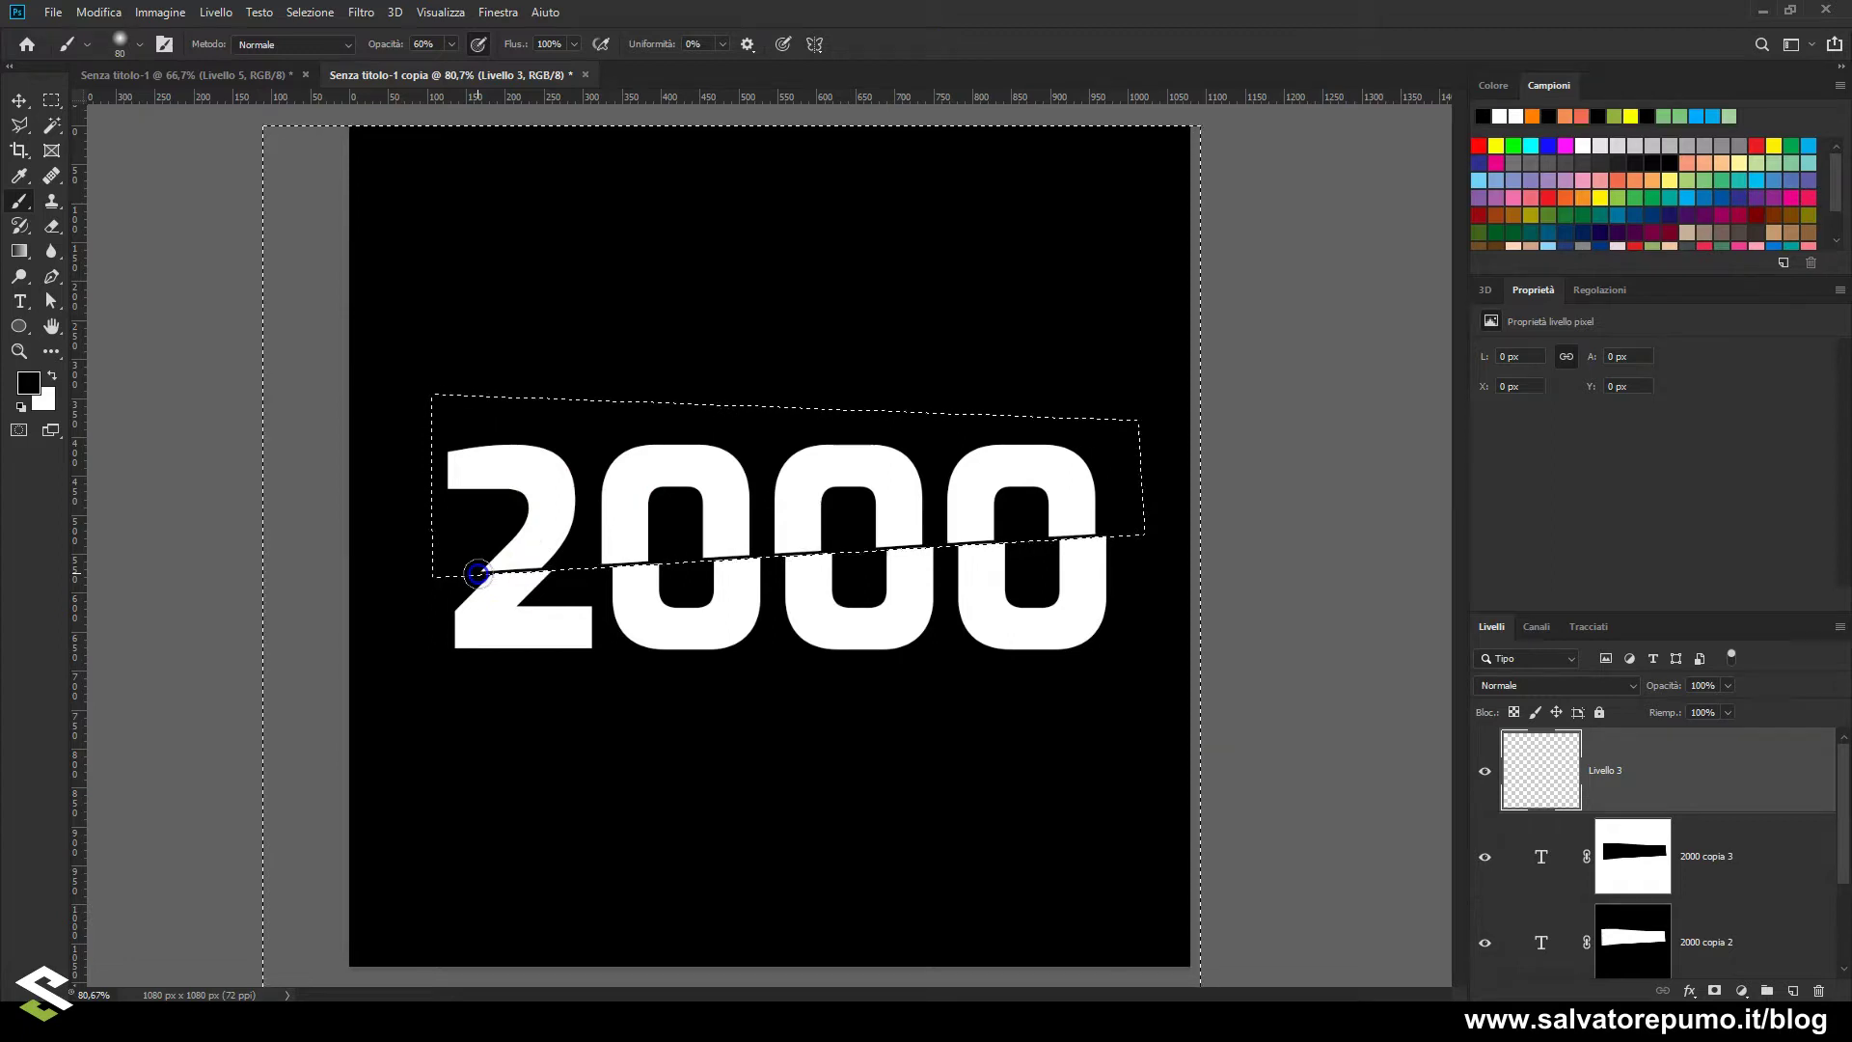
{"action": "left_click_drag", "start_coordinate": [477, 574], "coordinate": [488, 586]}
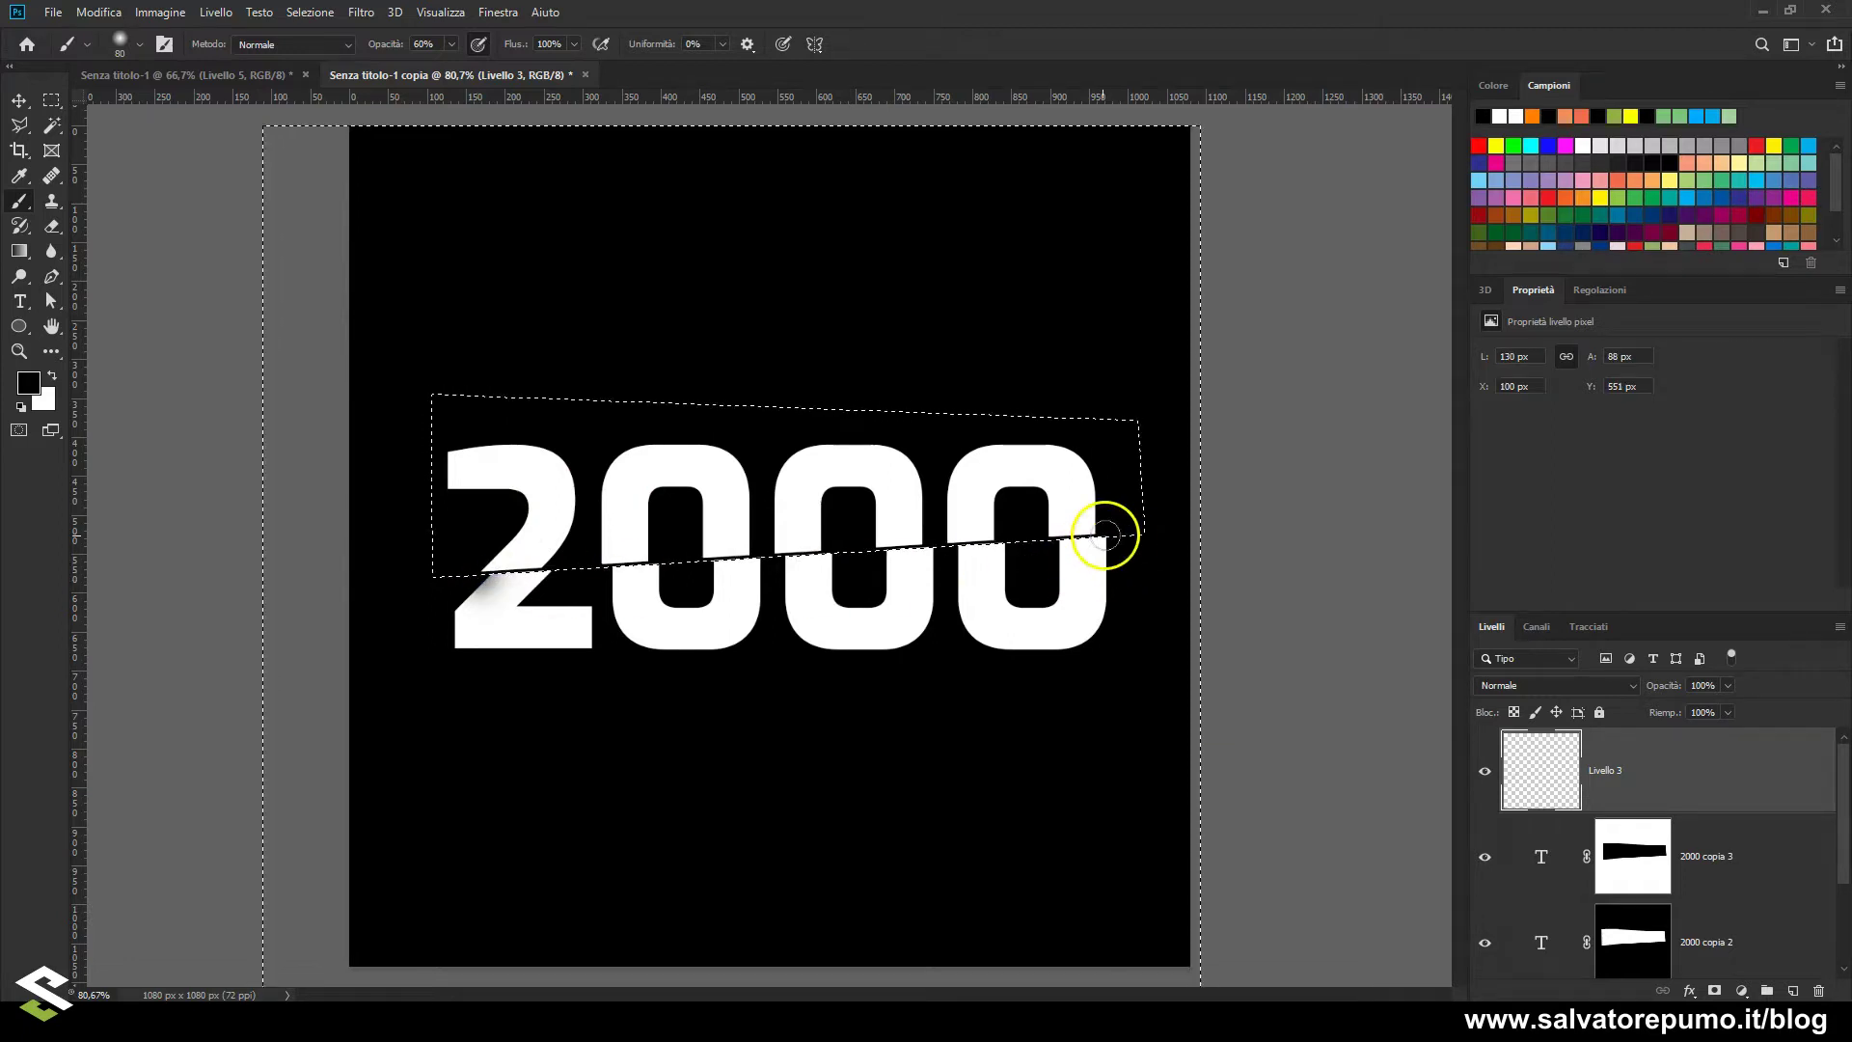
{"action": "left_click", "coordinate": [1115, 538]}
{"action": "left_click", "coordinate": [1115, 538], "text": "shift"}
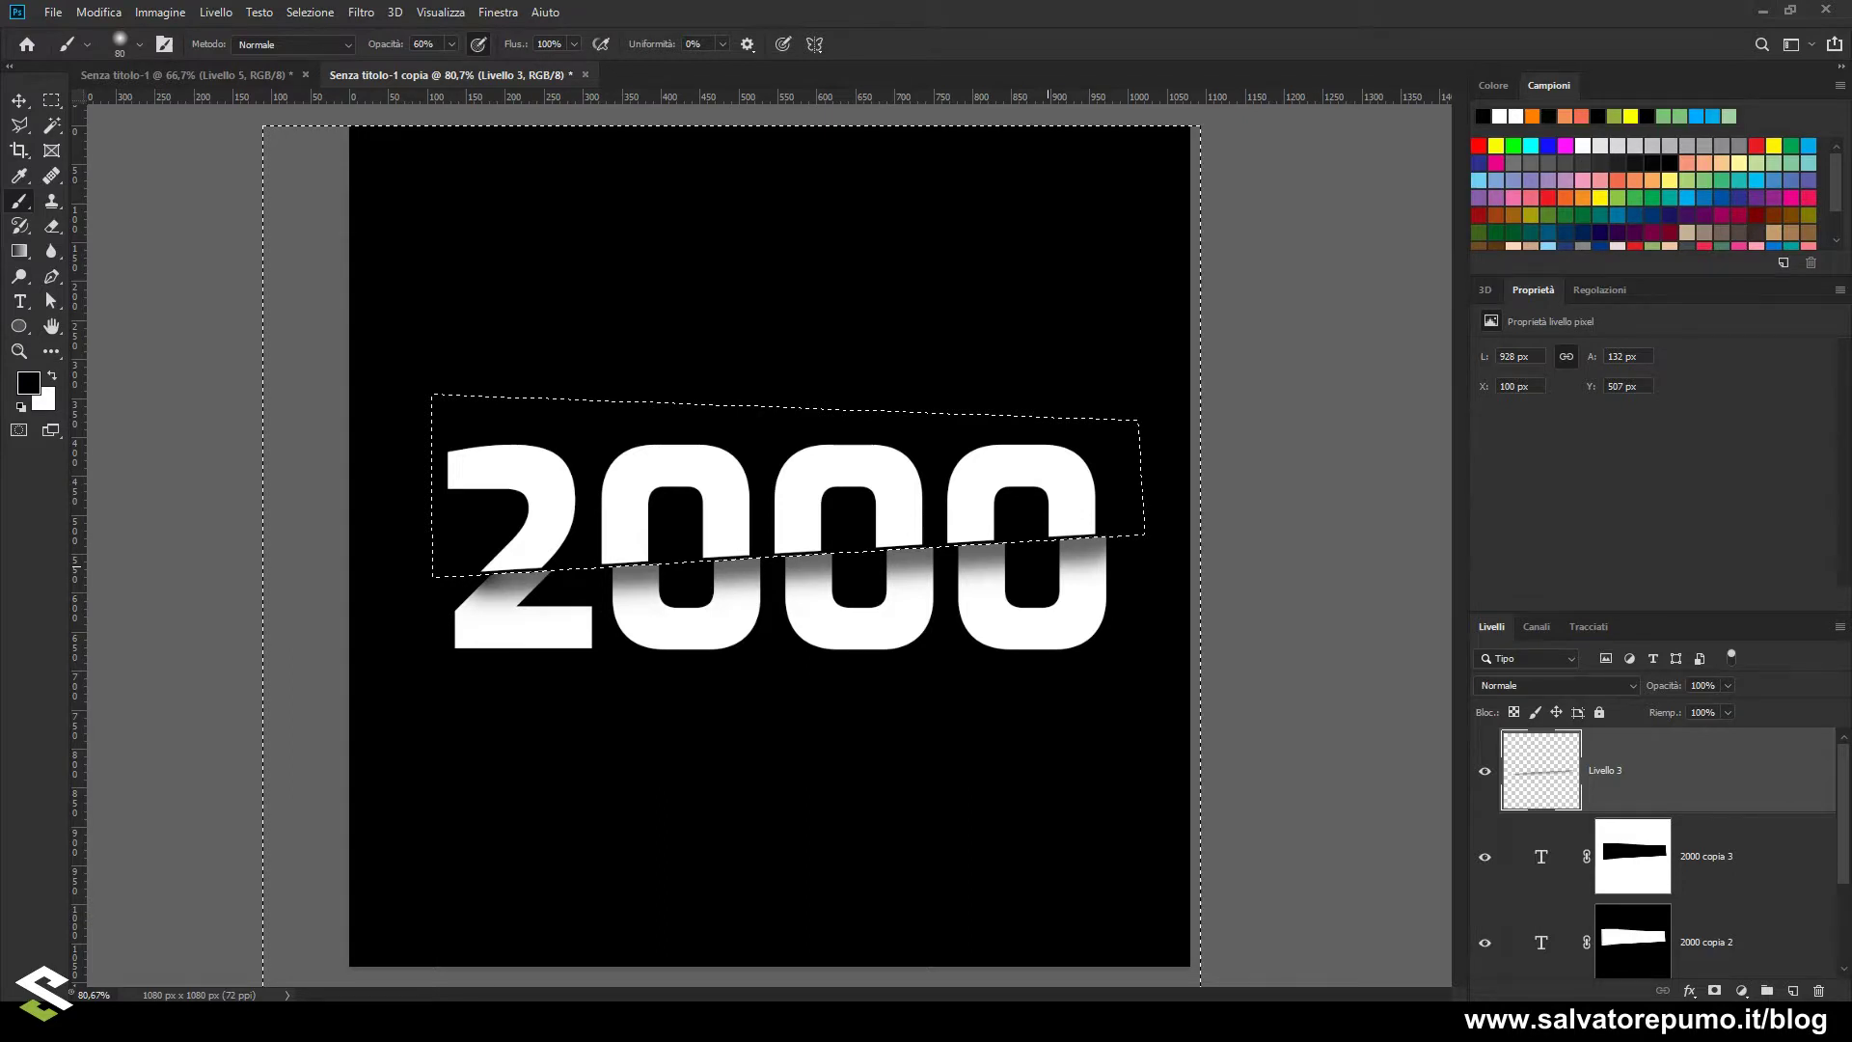
{"action": "left_click_drag", "start_coordinate": [446, 565], "coordinate": [1138, 533]}
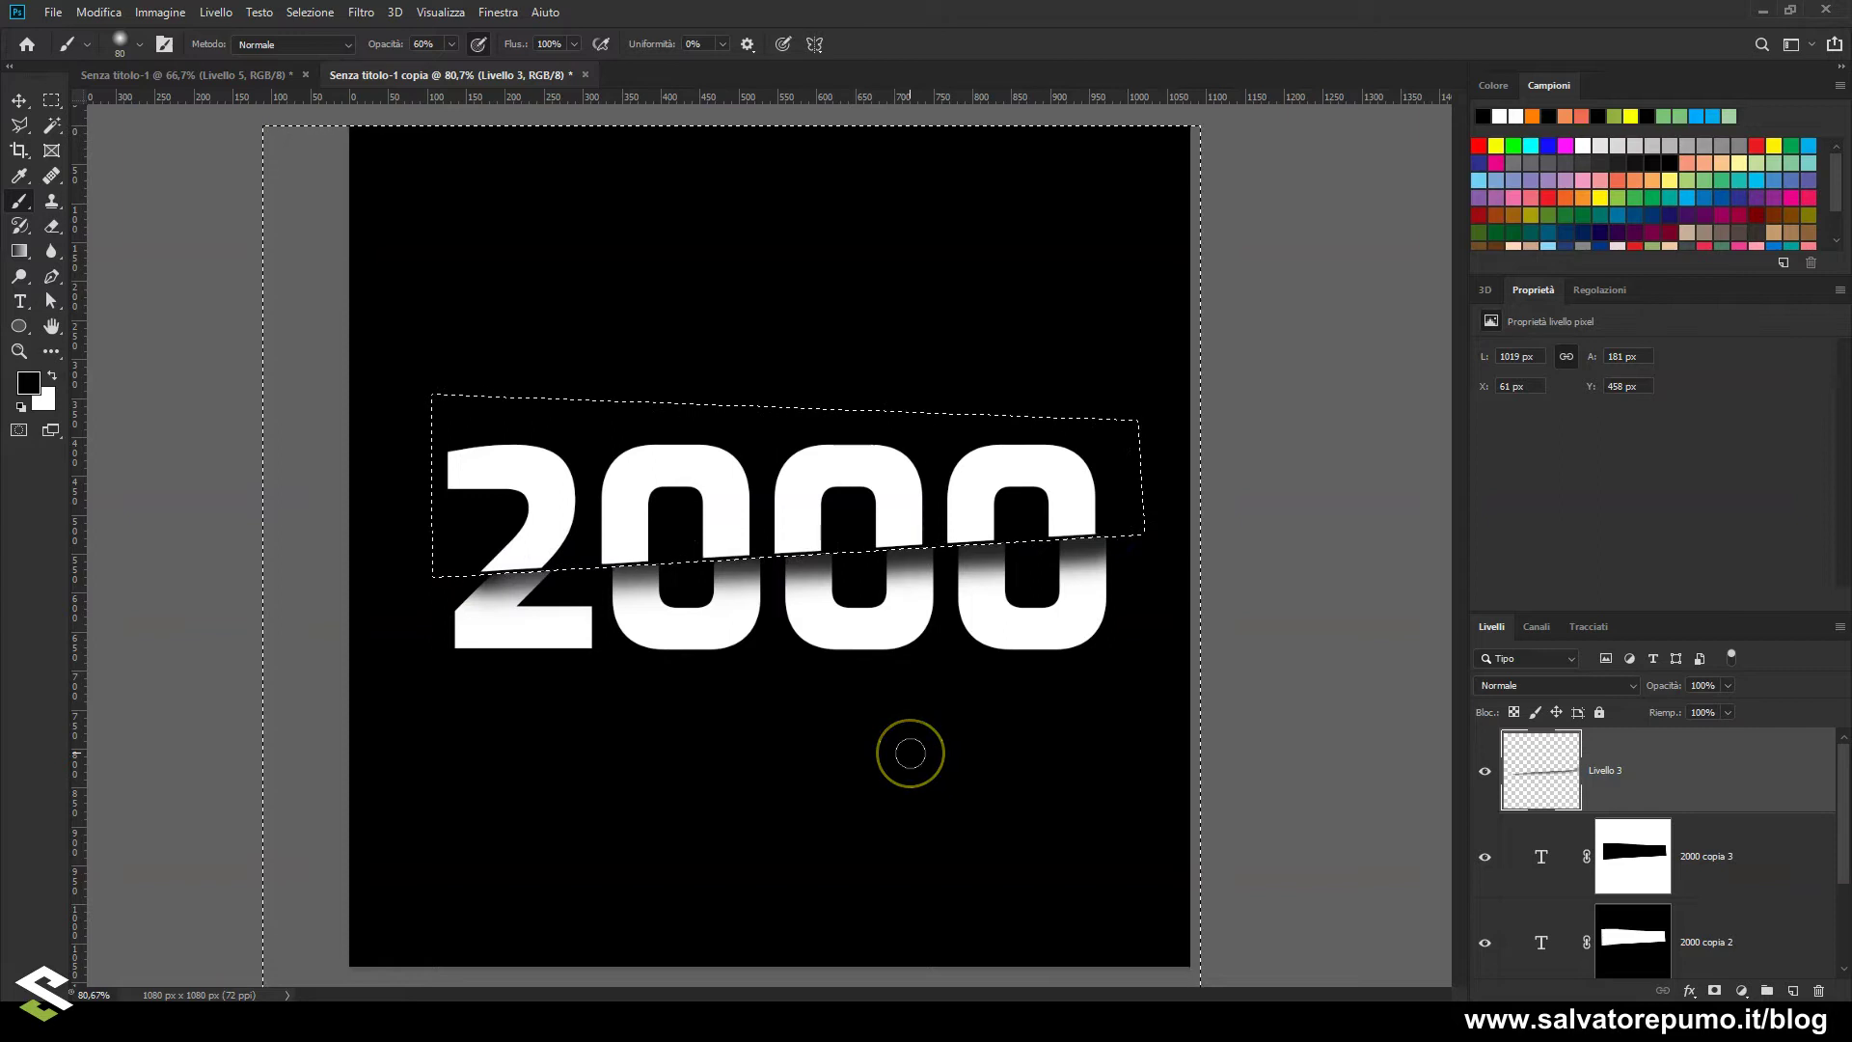
{"action": "key", "text": "ctrl+d"}
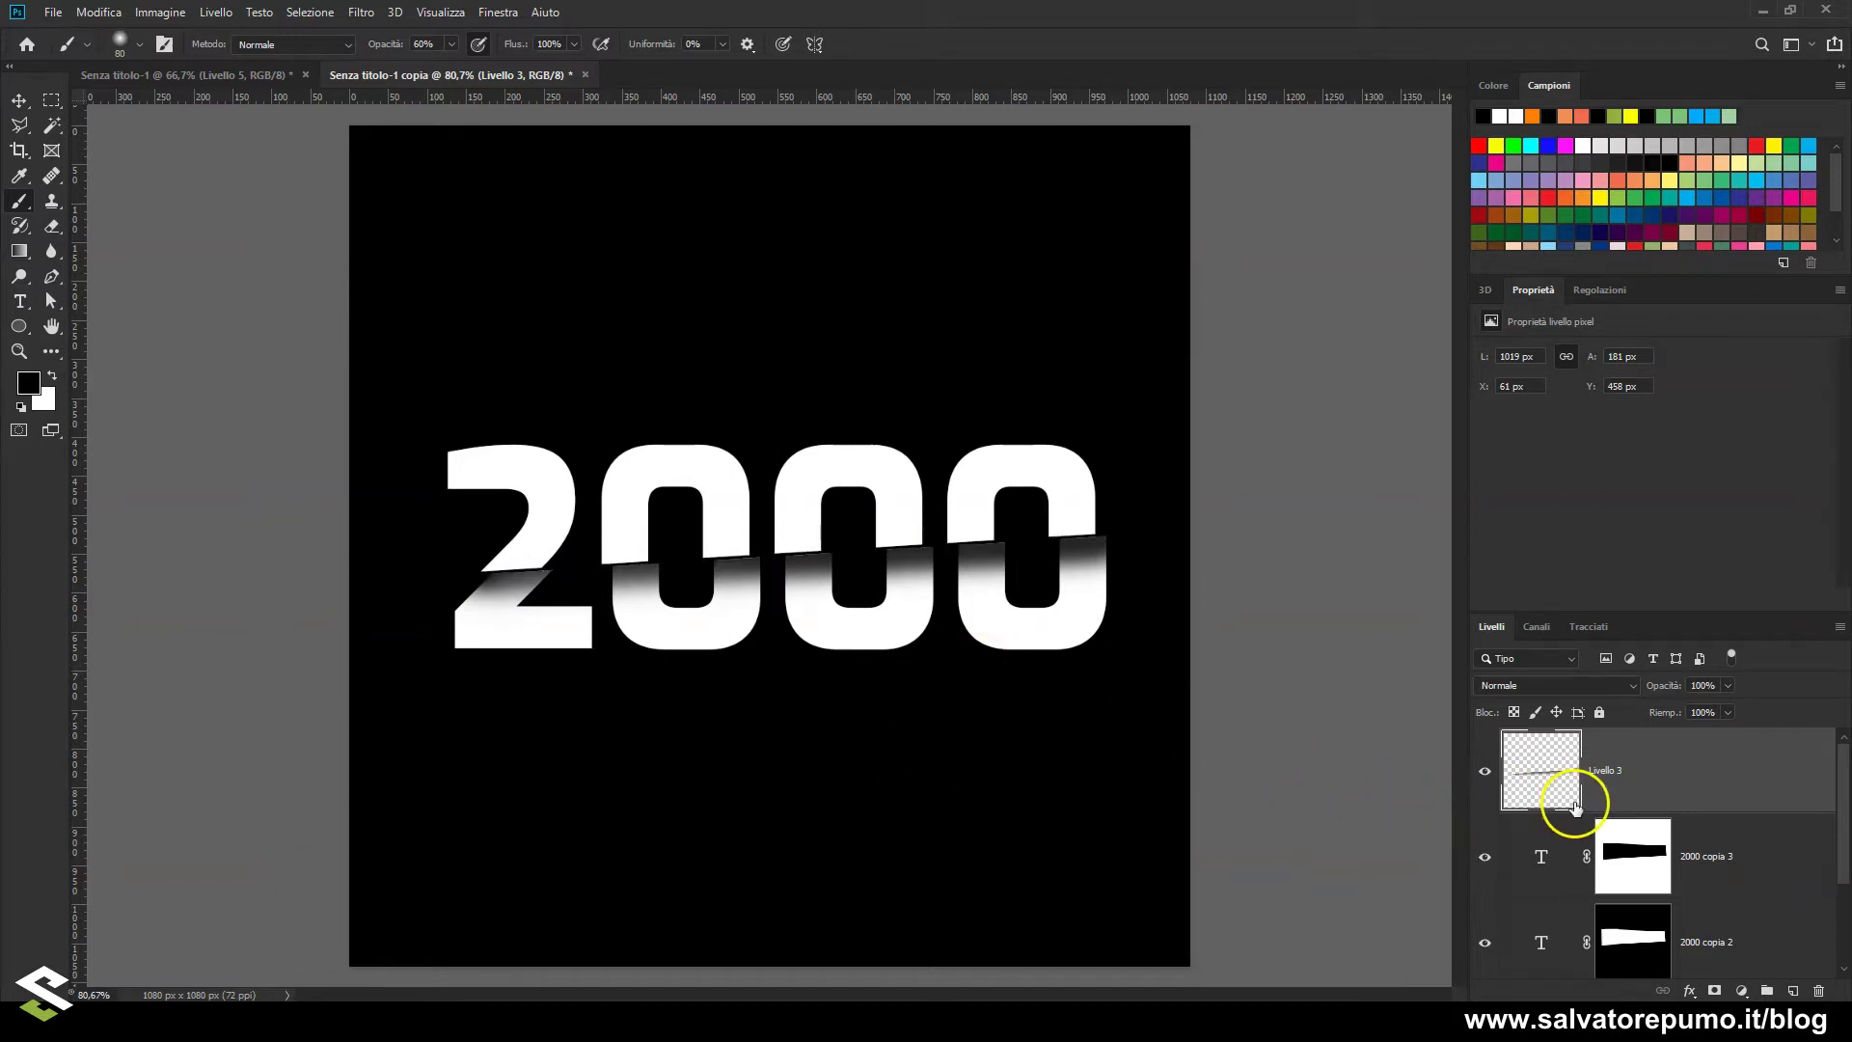
Lower the Livello 3 shading layer's opacity to 77%
{"action": "left_click", "coordinate": [1727, 685]}
{"action": "left_click_drag", "start_coordinate": [1728, 708], "coordinate": [1716, 707]}
{"action": "scroll", "coordinate": [1273, 691], "scroll_direction": "down", "scroll_amount": 1}
Select '2000 copia 2' and nudge the upper slice into place with the arrow keys
{"action": "key", "text": "v"}
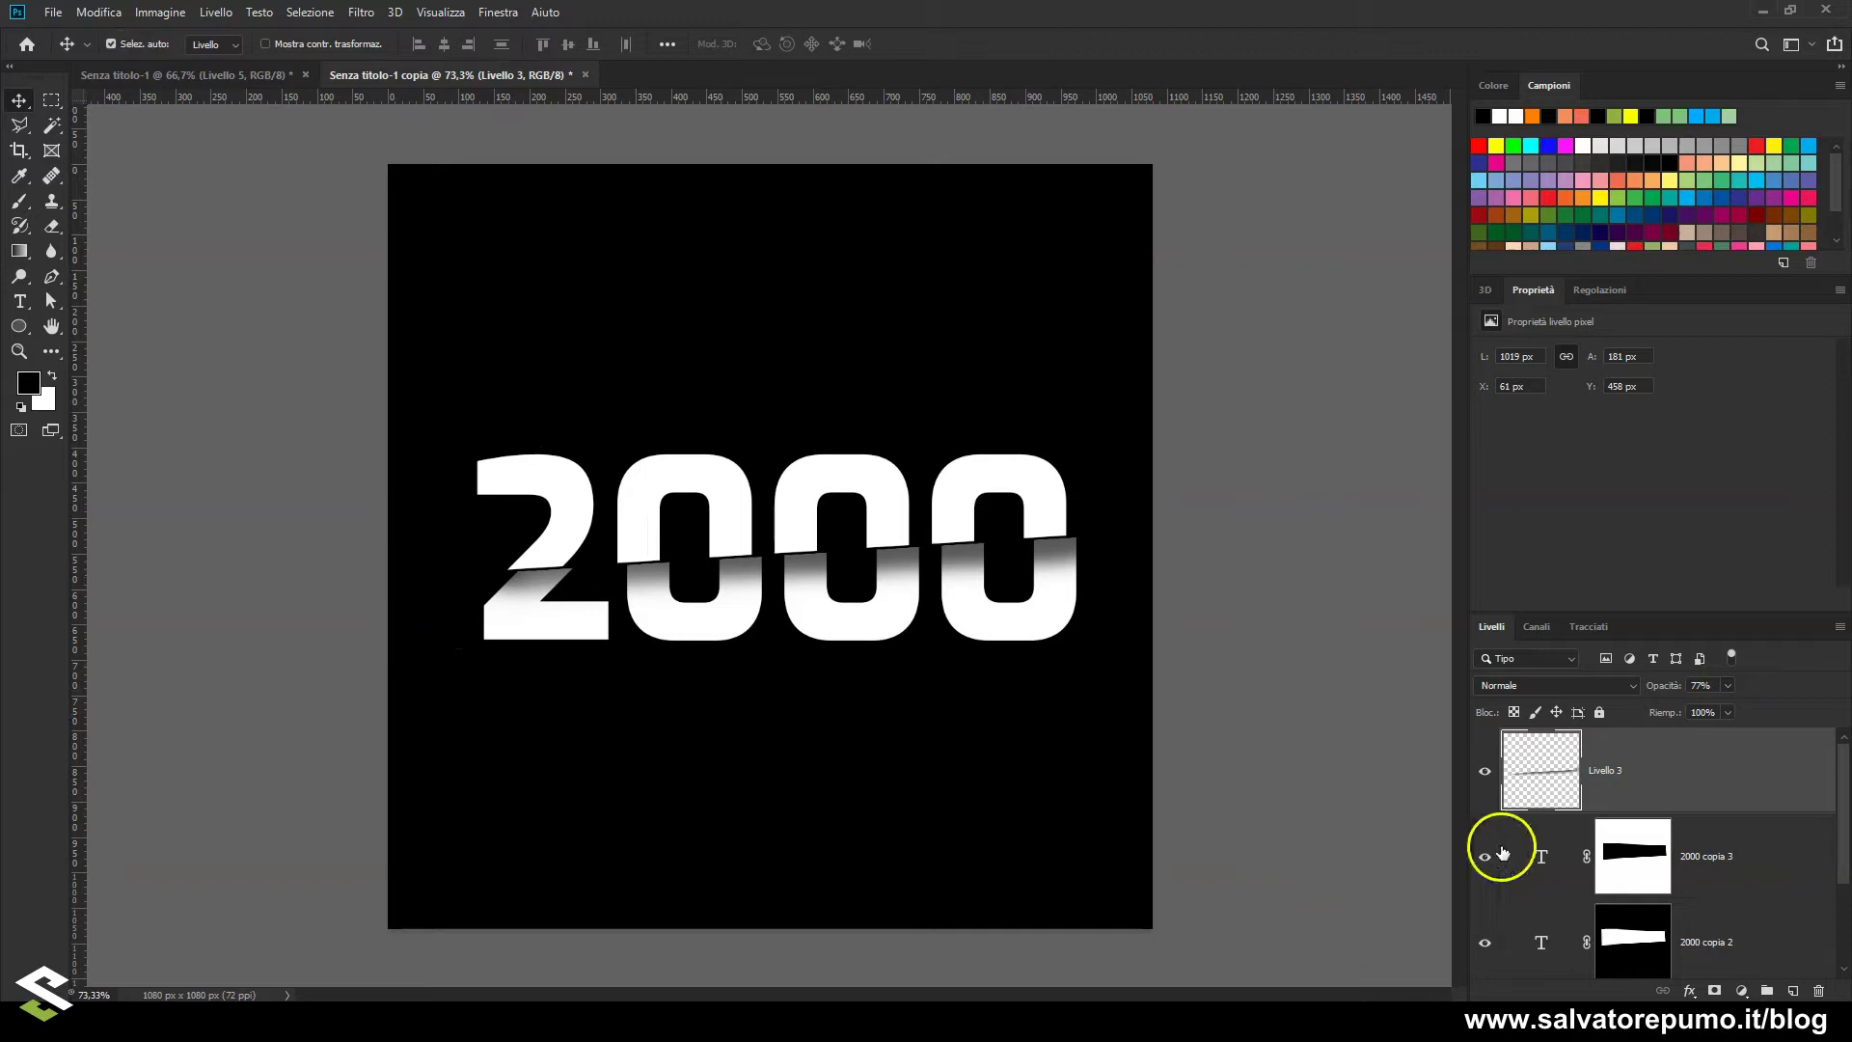
{"action": "left_click", "coordinate": [1530, 868]}
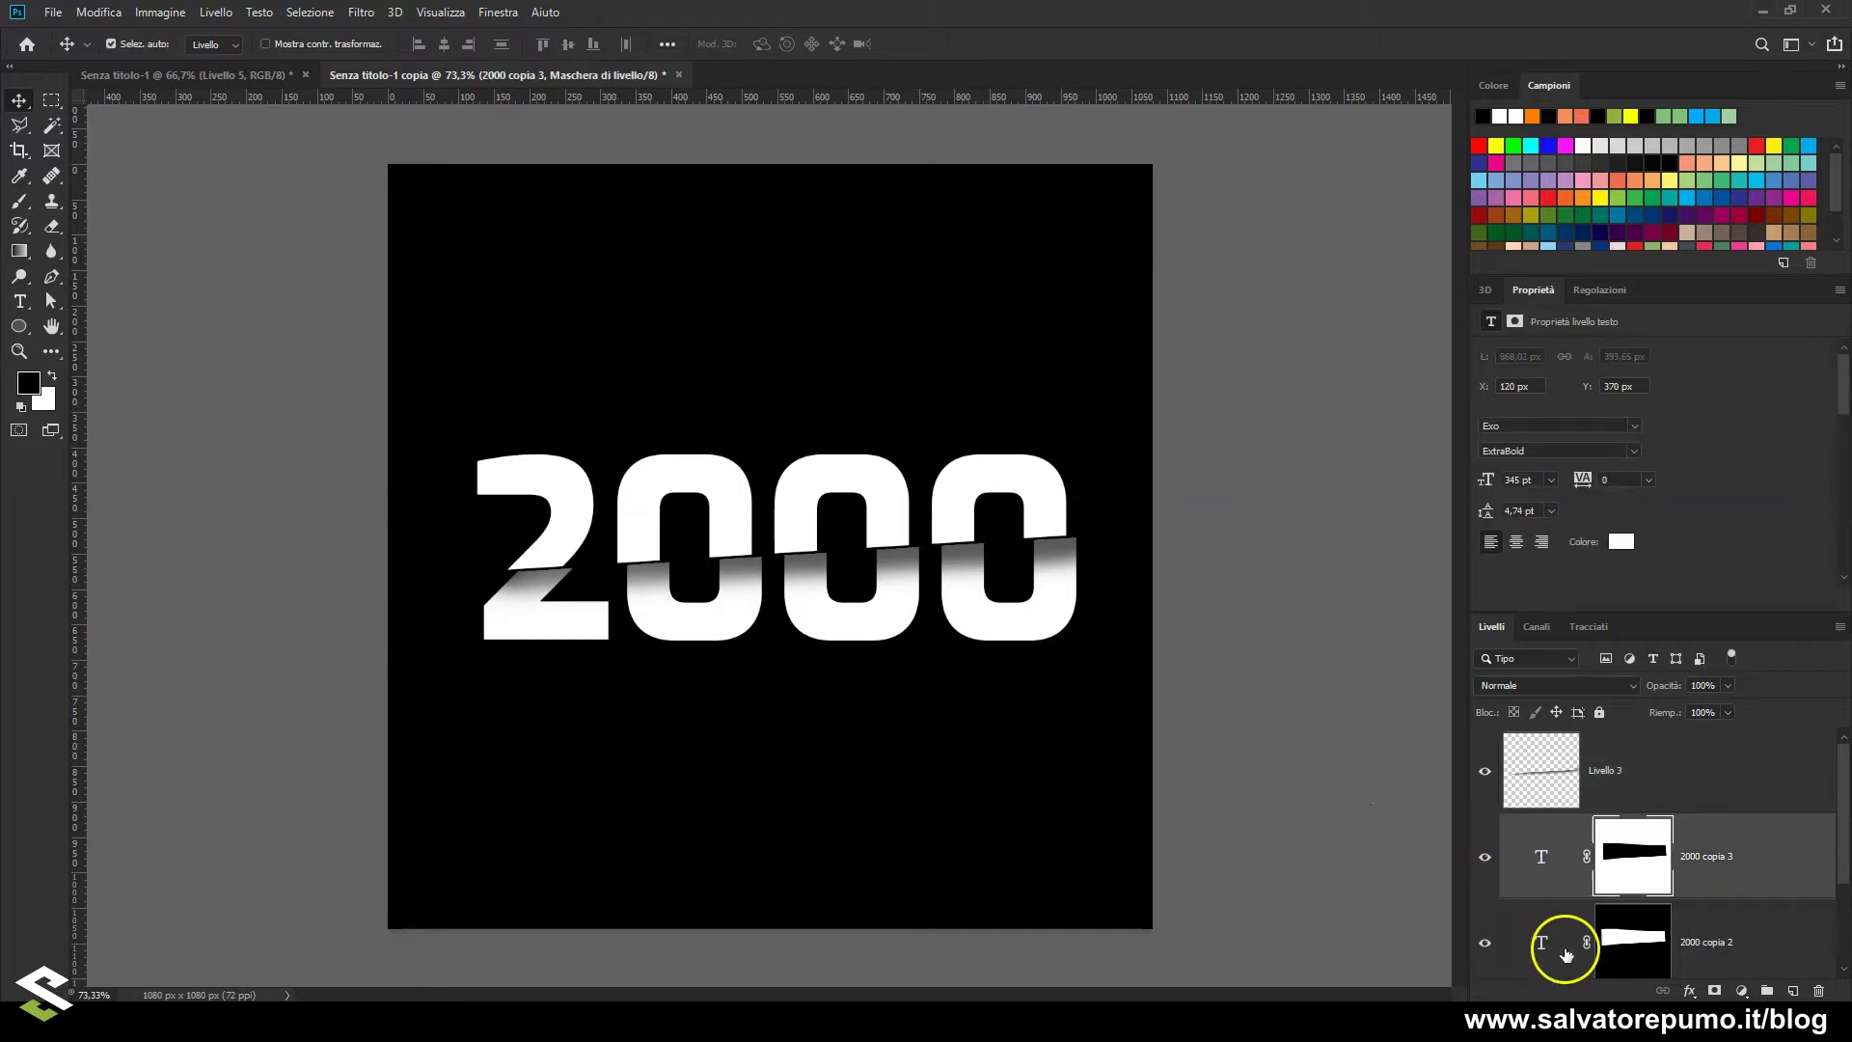
{"action": "left_click", "coordinate": [1560, 944]}
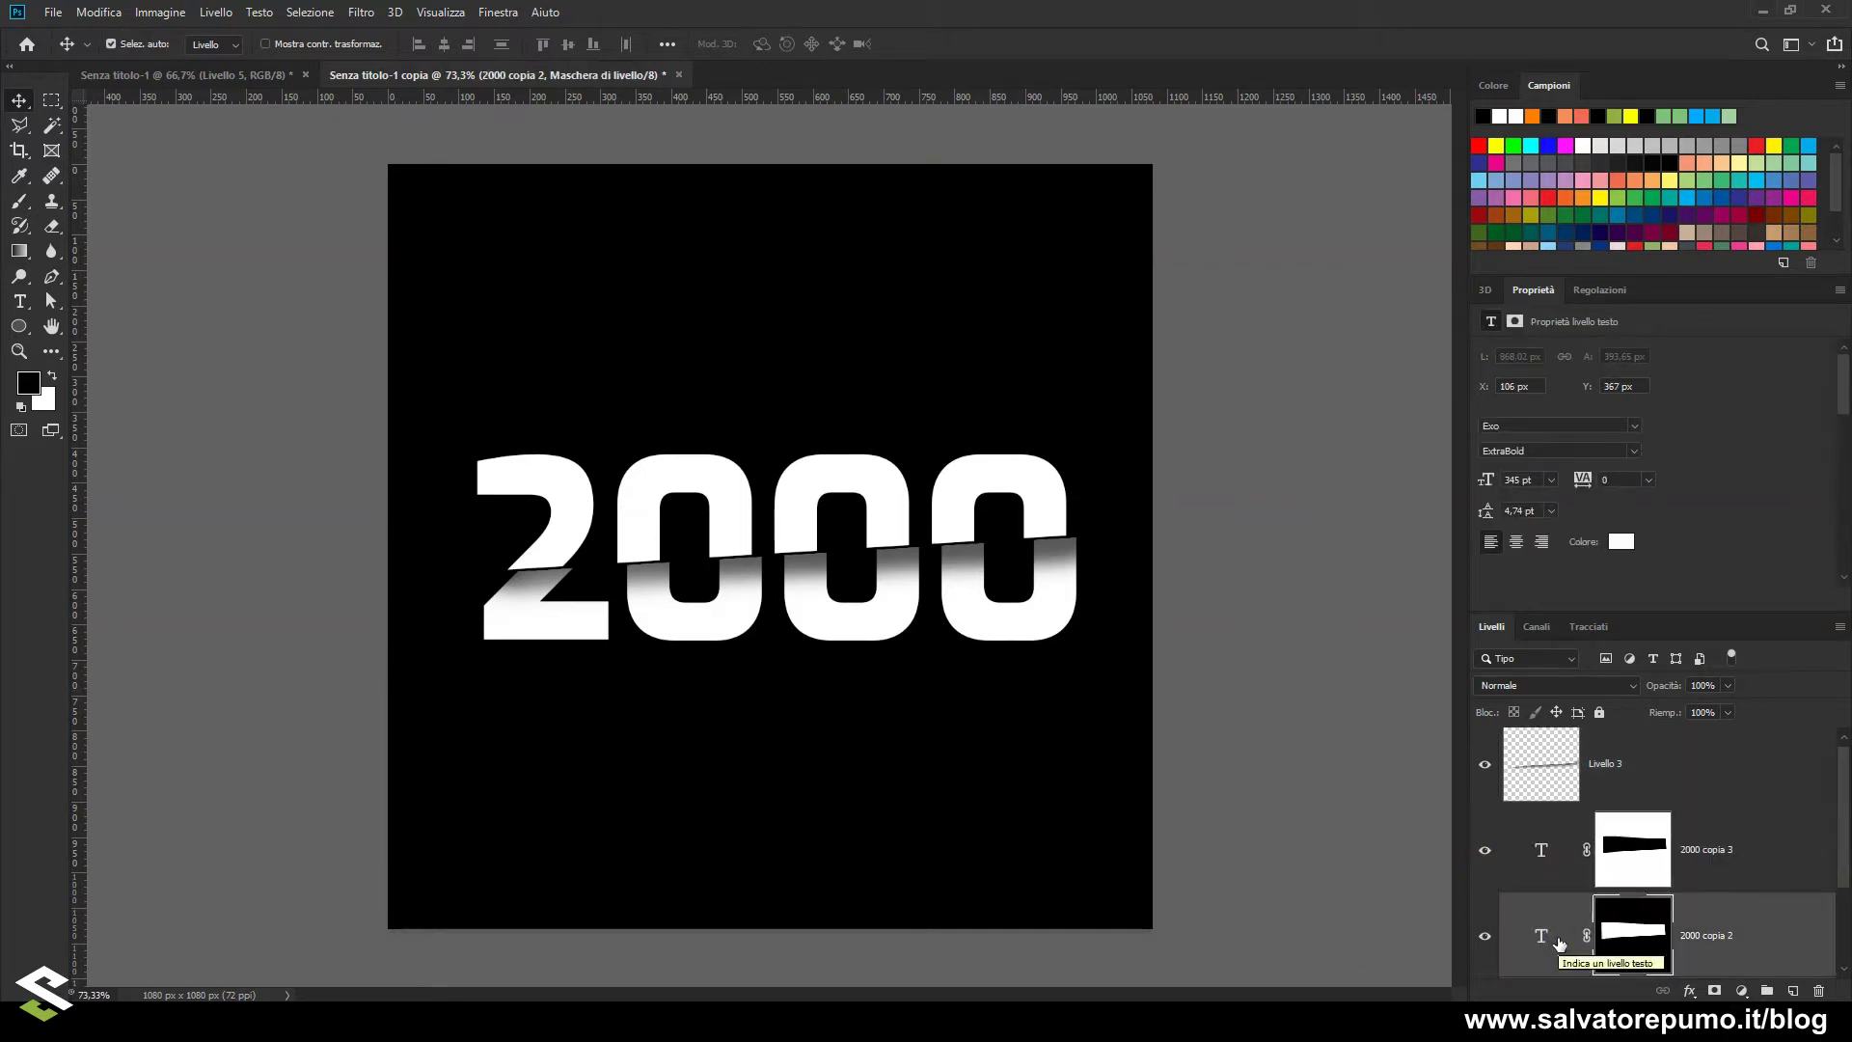
{"action": "key", "text": "Up"}
{"action": "key", "text": "Up"}
{"action": "key", "text": "Up"}
{"action": "key", "text": "Up"}
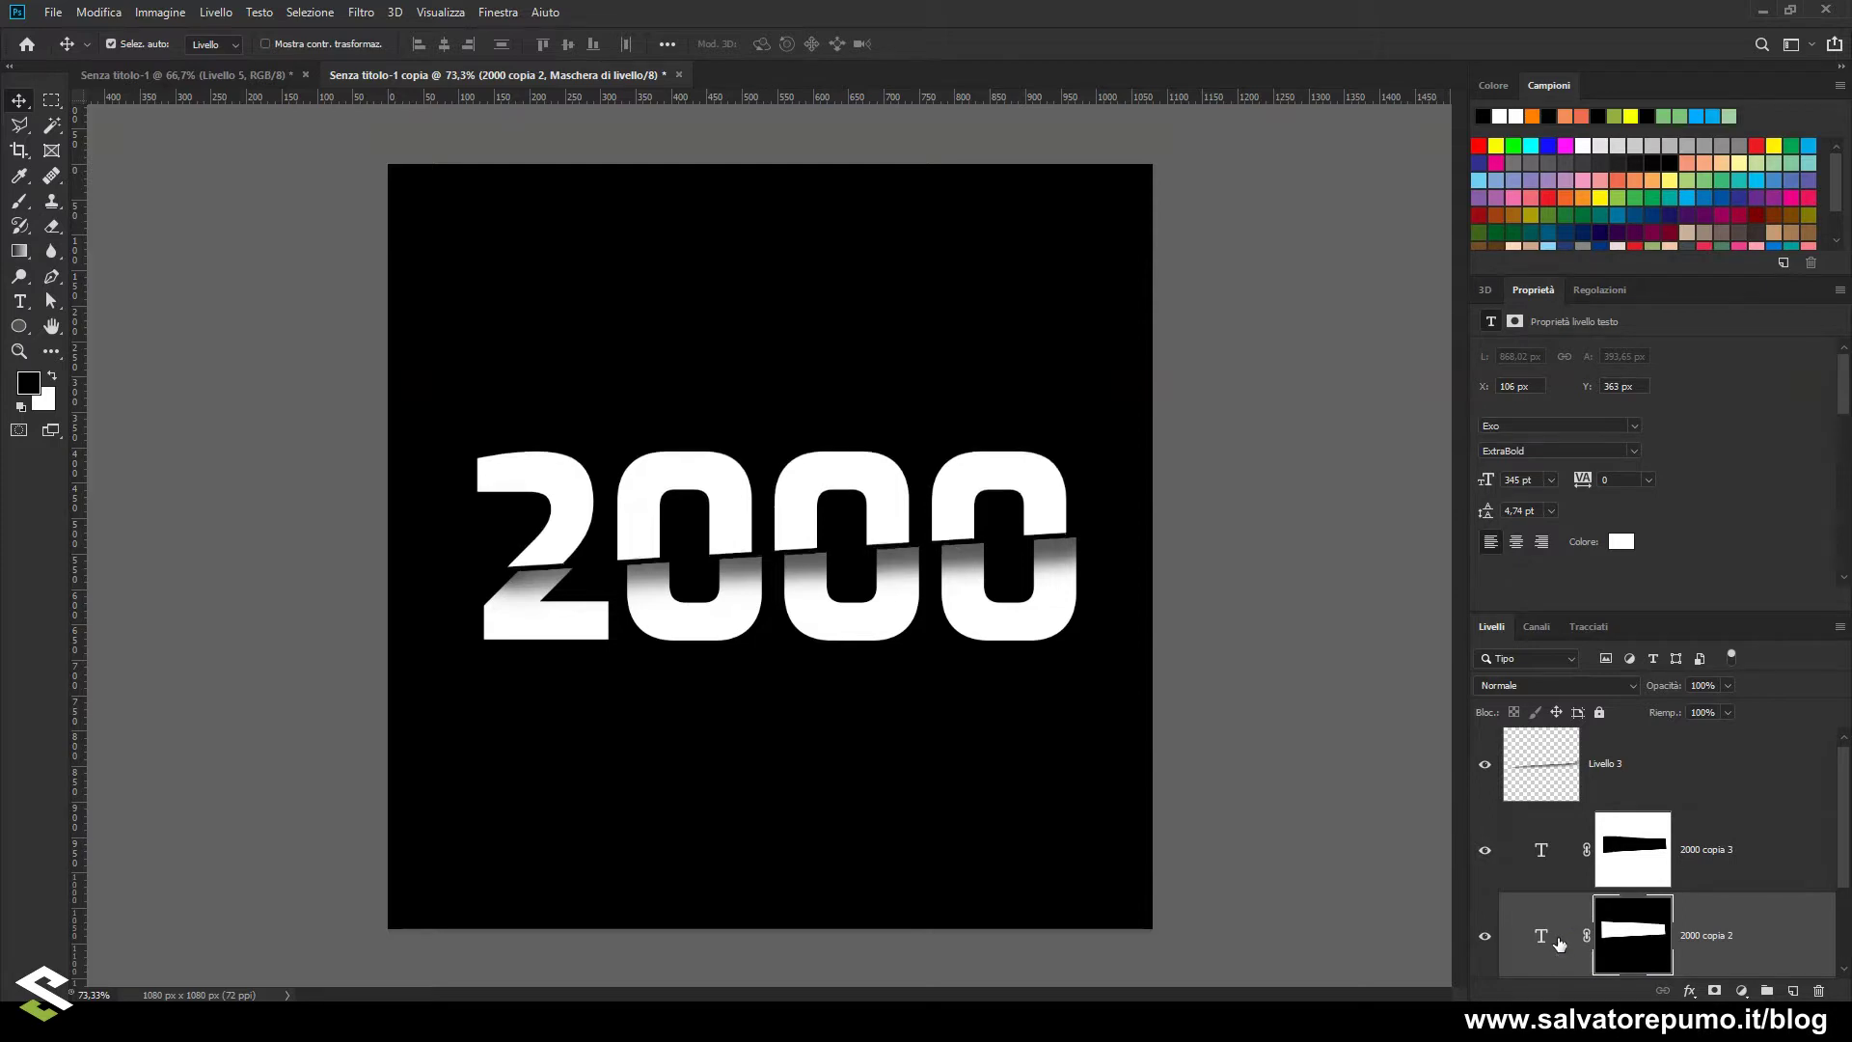
{"action": "key", "text": "Down"}
{"action": "scroll", "coordinate": [1244, 641], "scroll_direction": "down", "scroll_amount": 2}
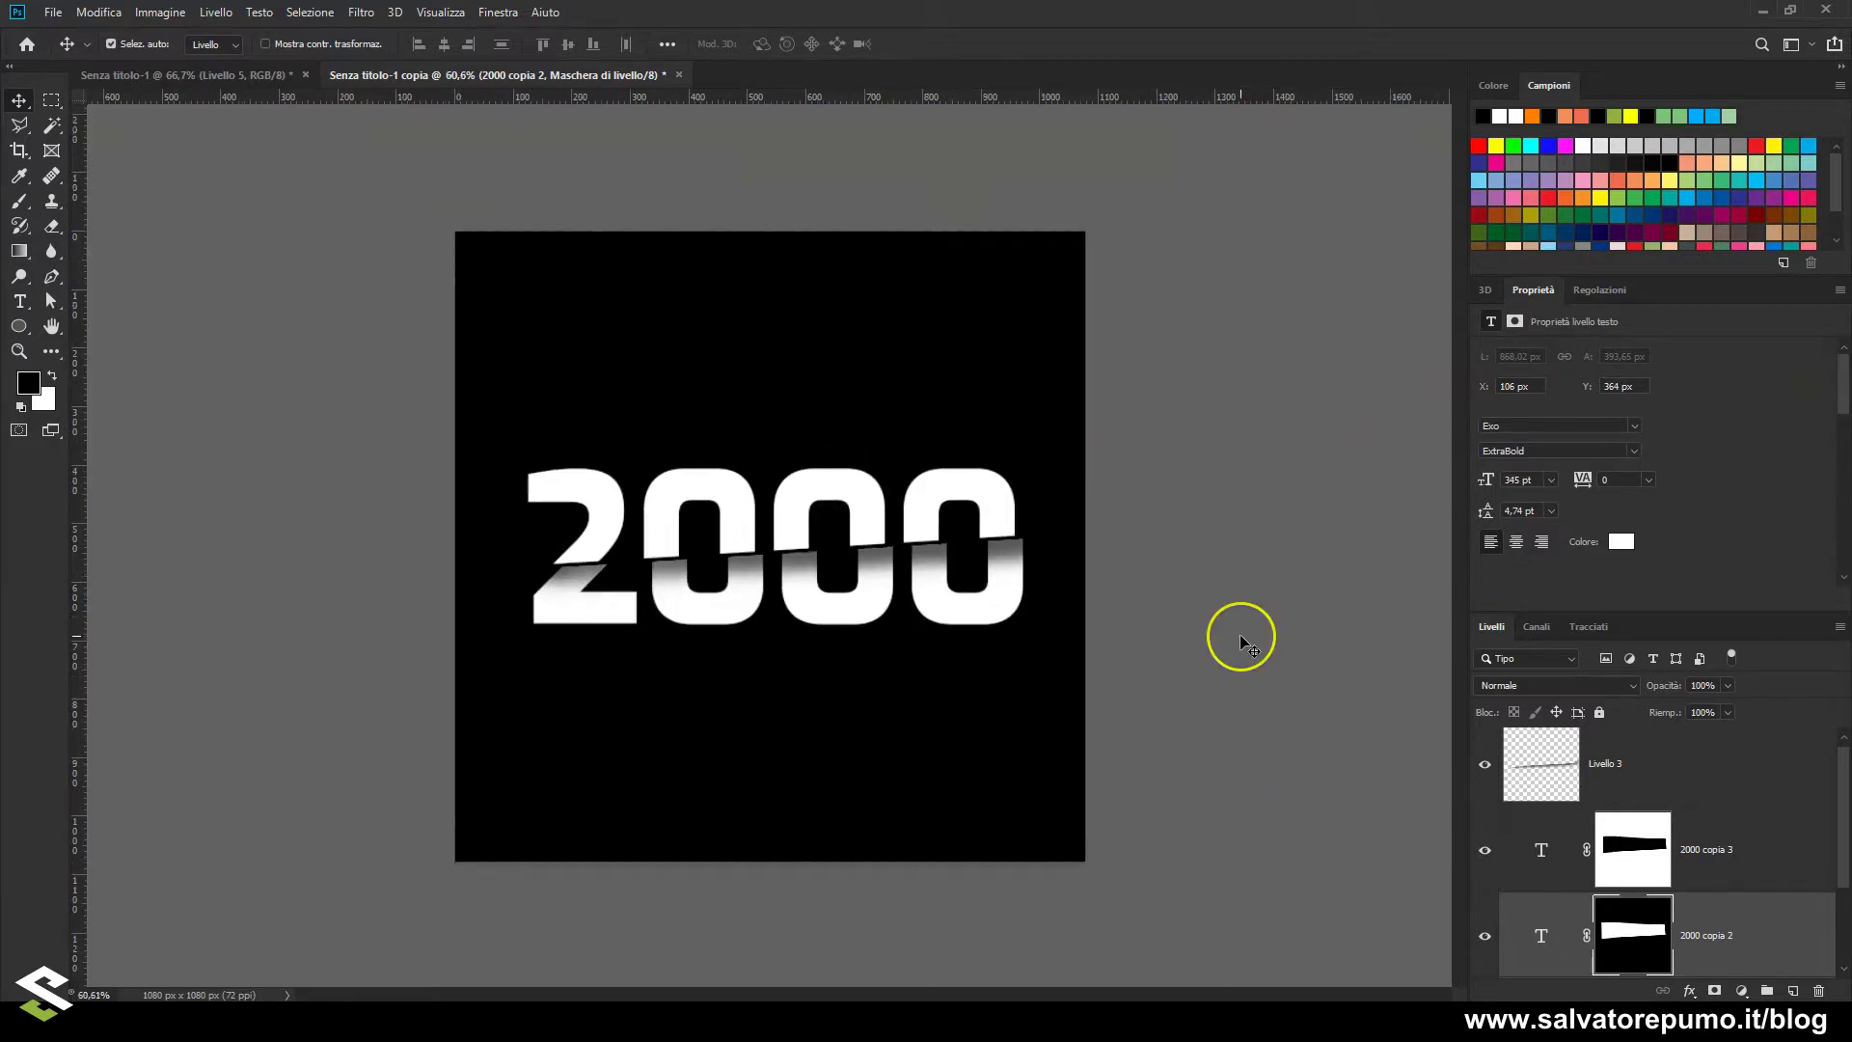